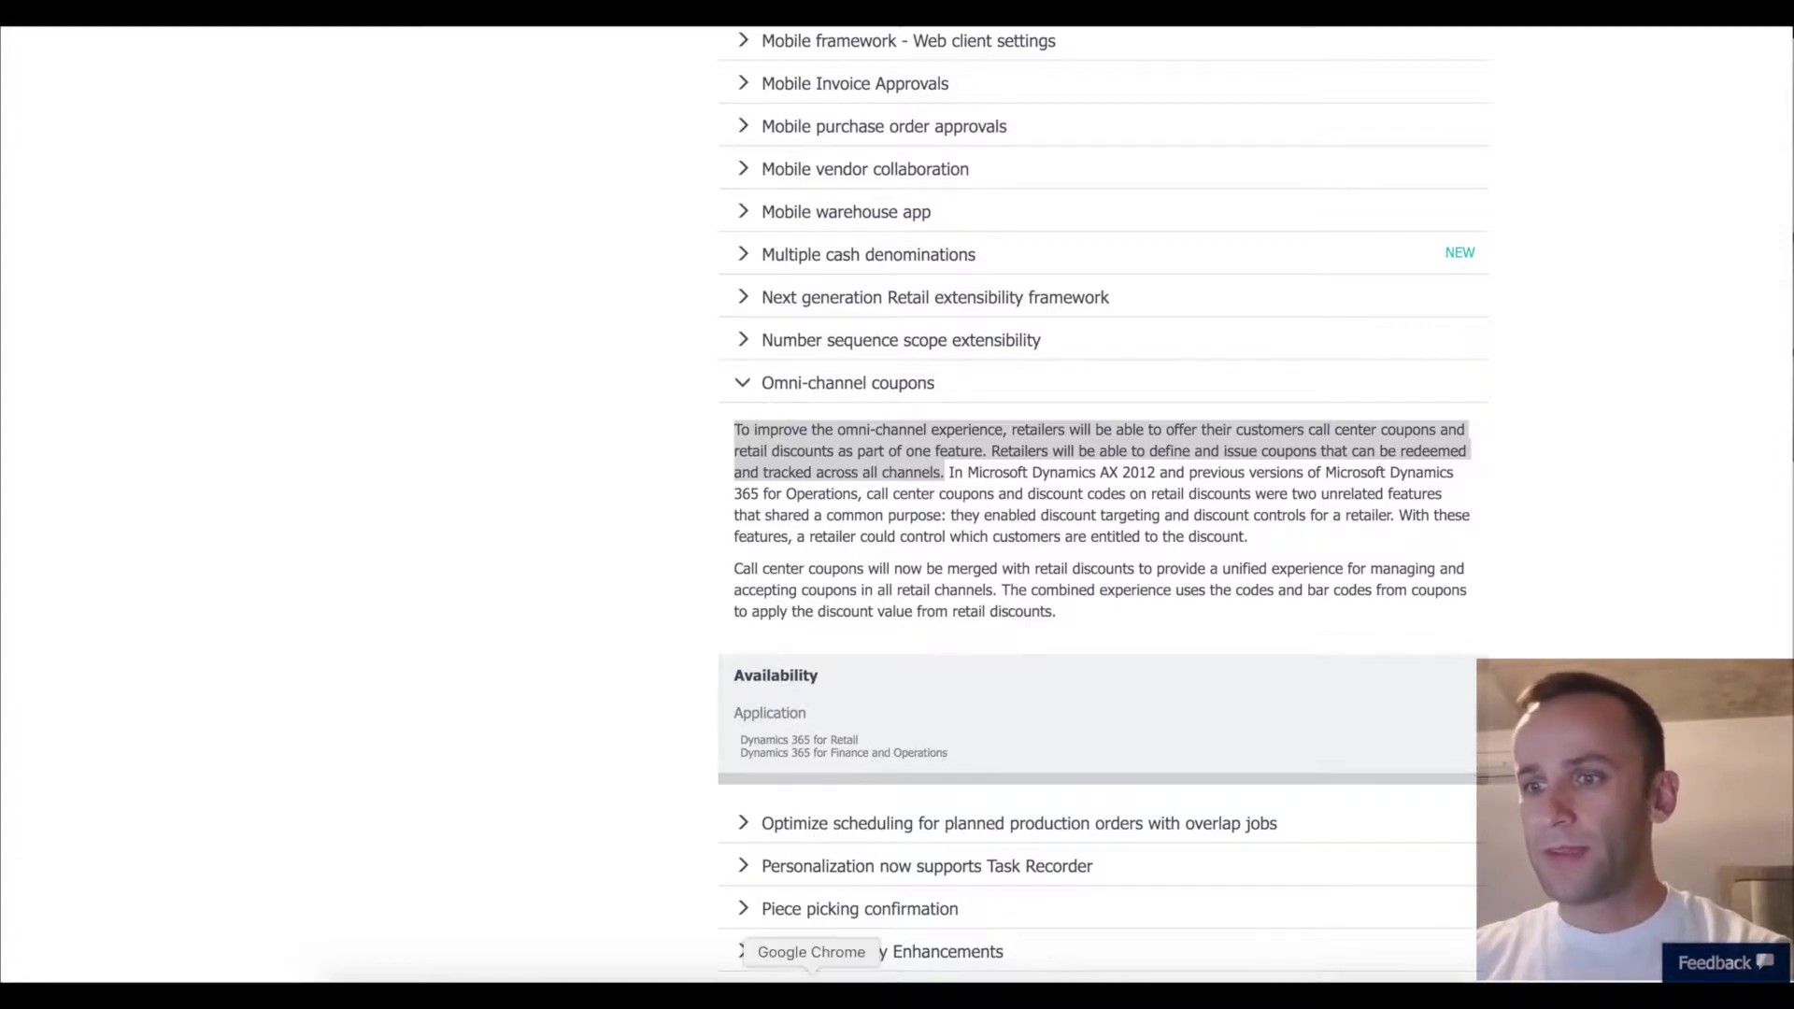
Check the installed Dynamics 365 for Operations version under Settings > About.
click(860, 977)
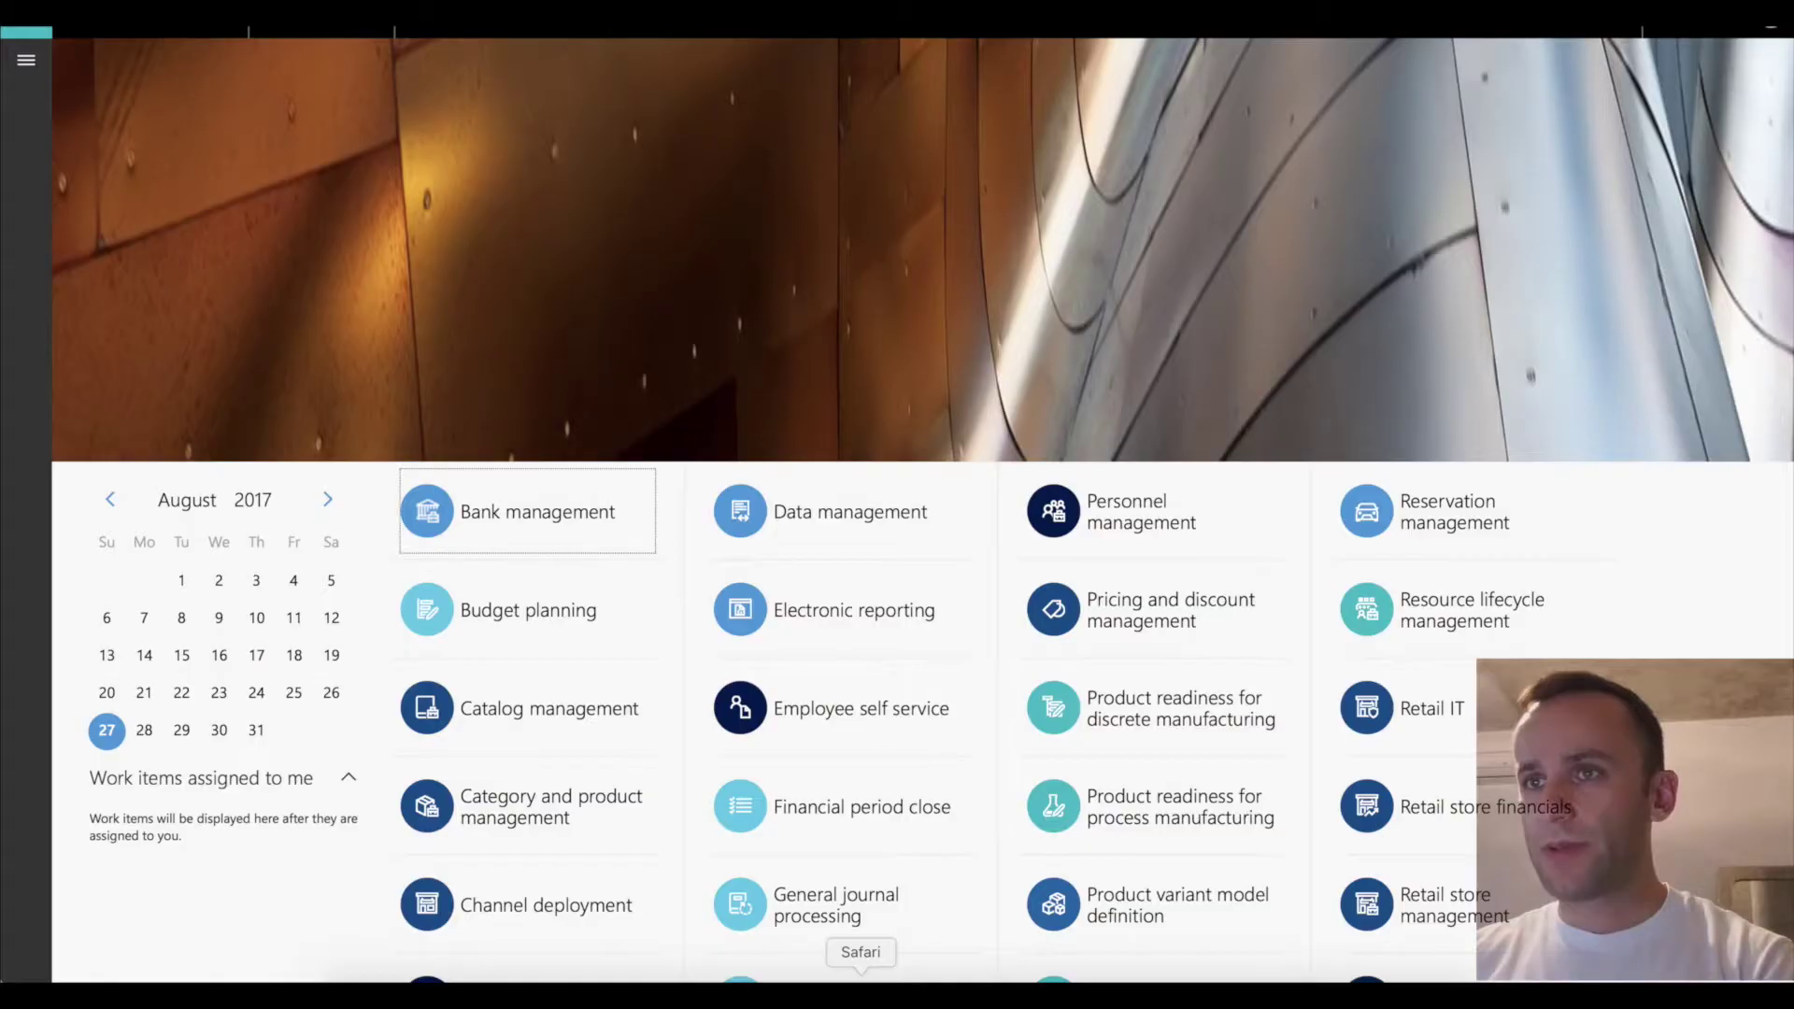
click(1668, 31)
click(1673, 187)
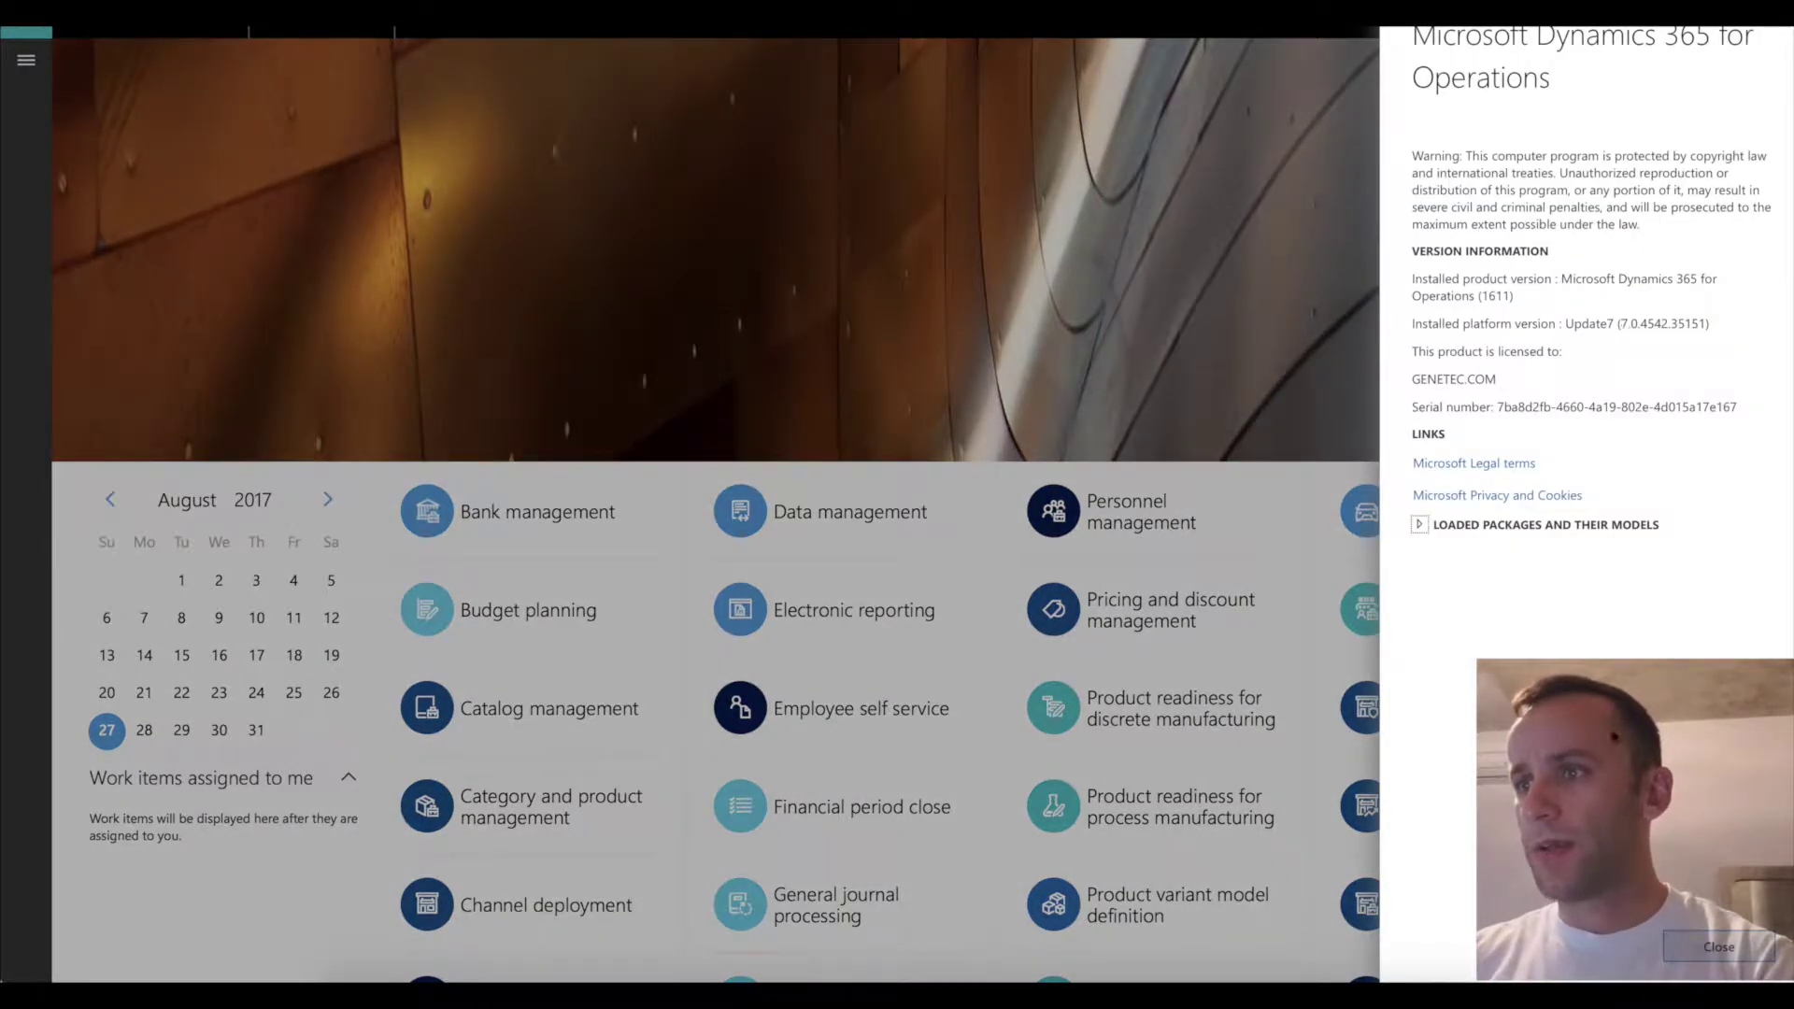
click(1700, 948)
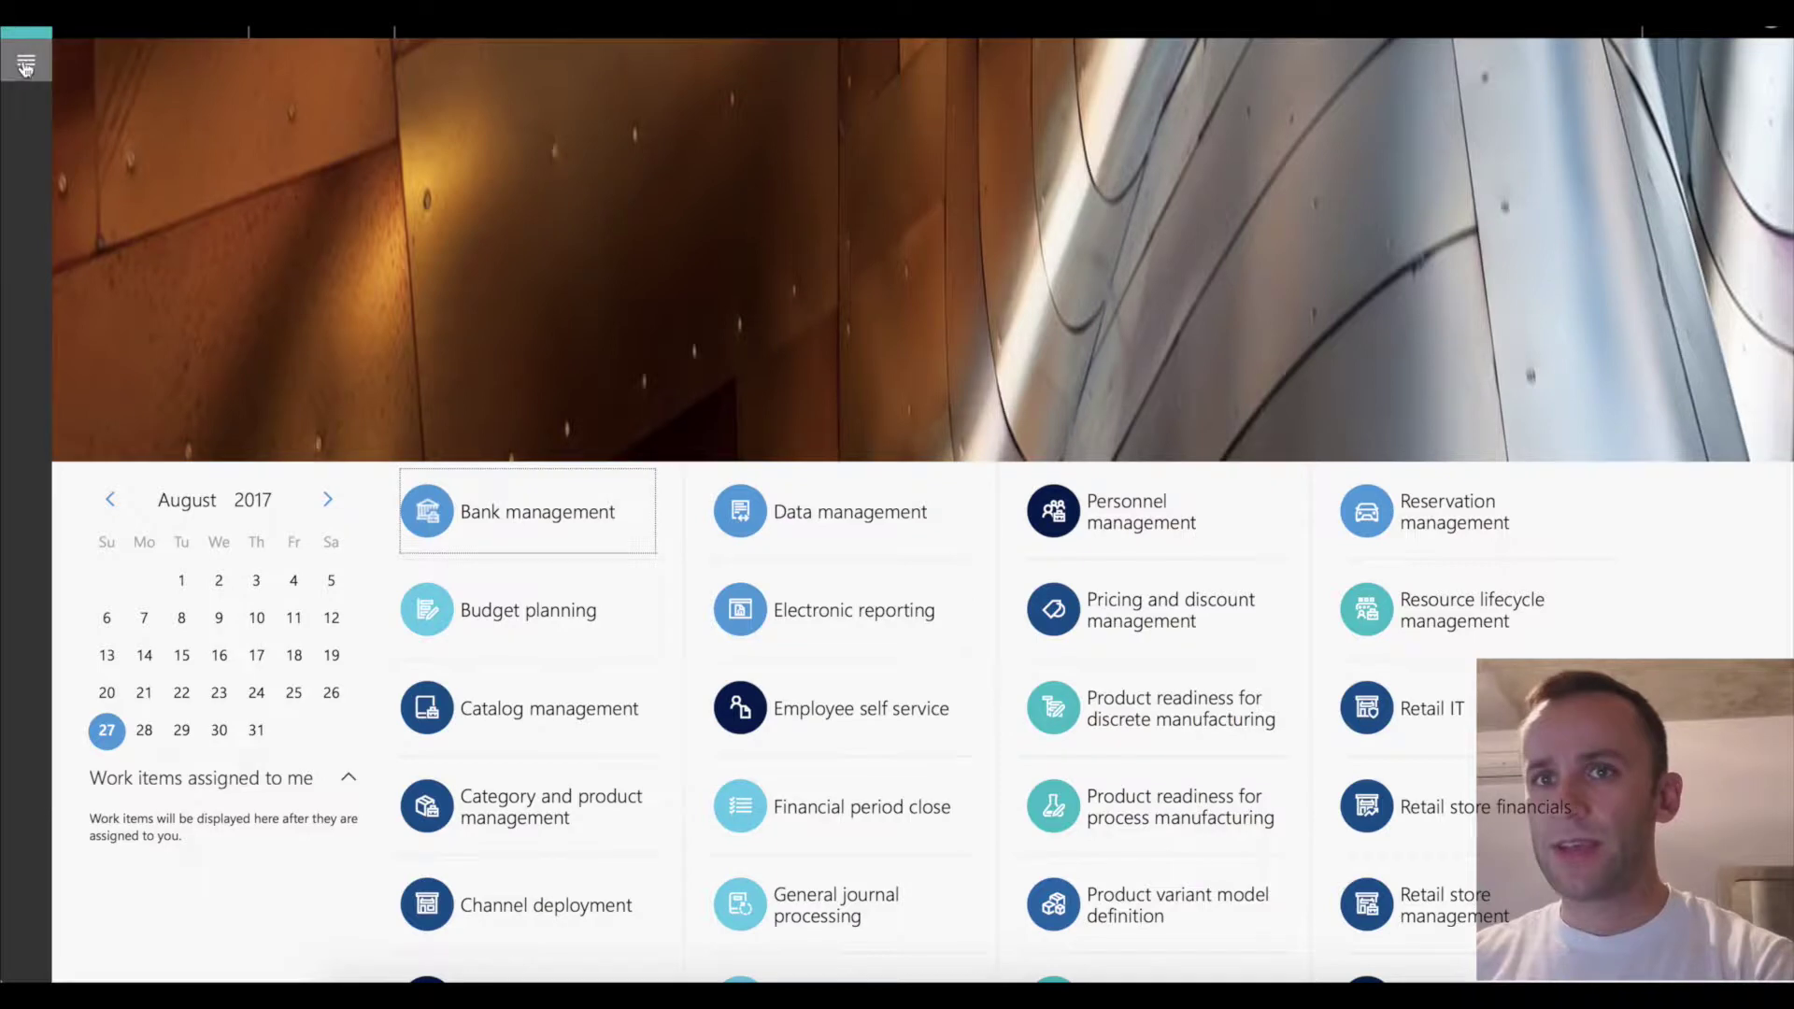
Open Retail and commerce > Call center coupons > Active to show coupon USRT-000001 (5% off).
click(26, 62)
scroll(260, 787, down, 5)
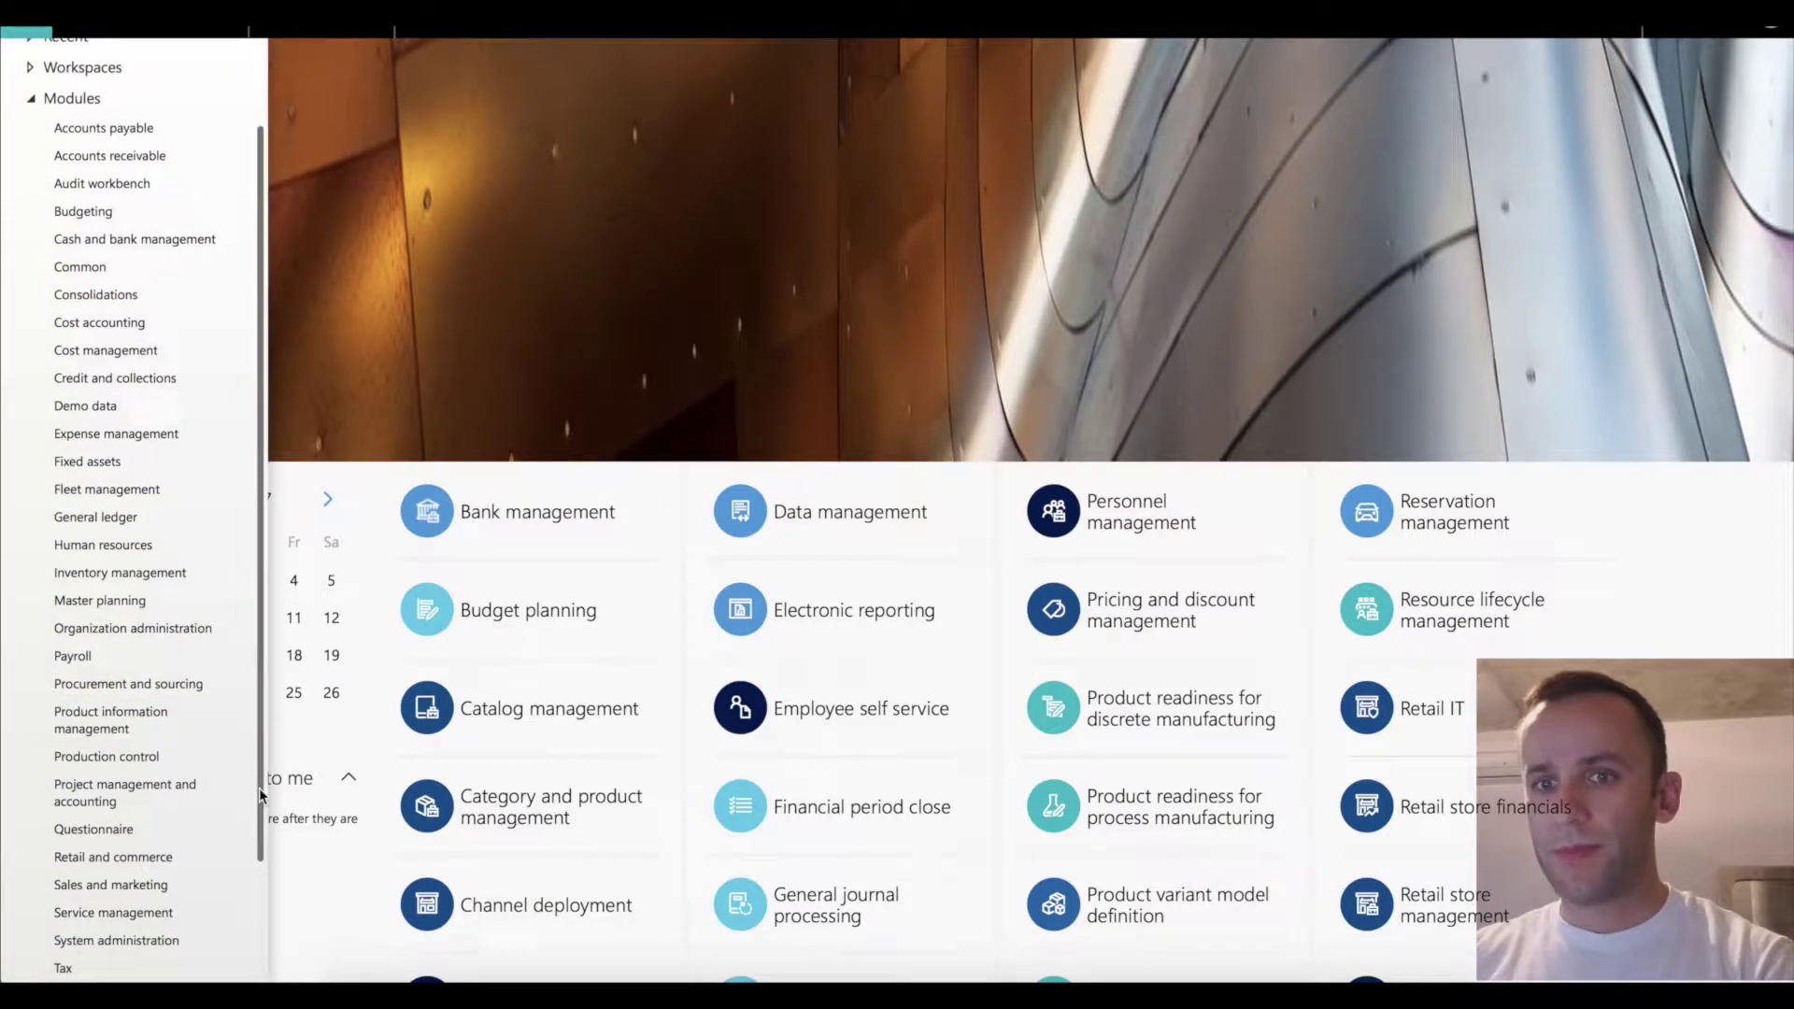
click(113, 733)
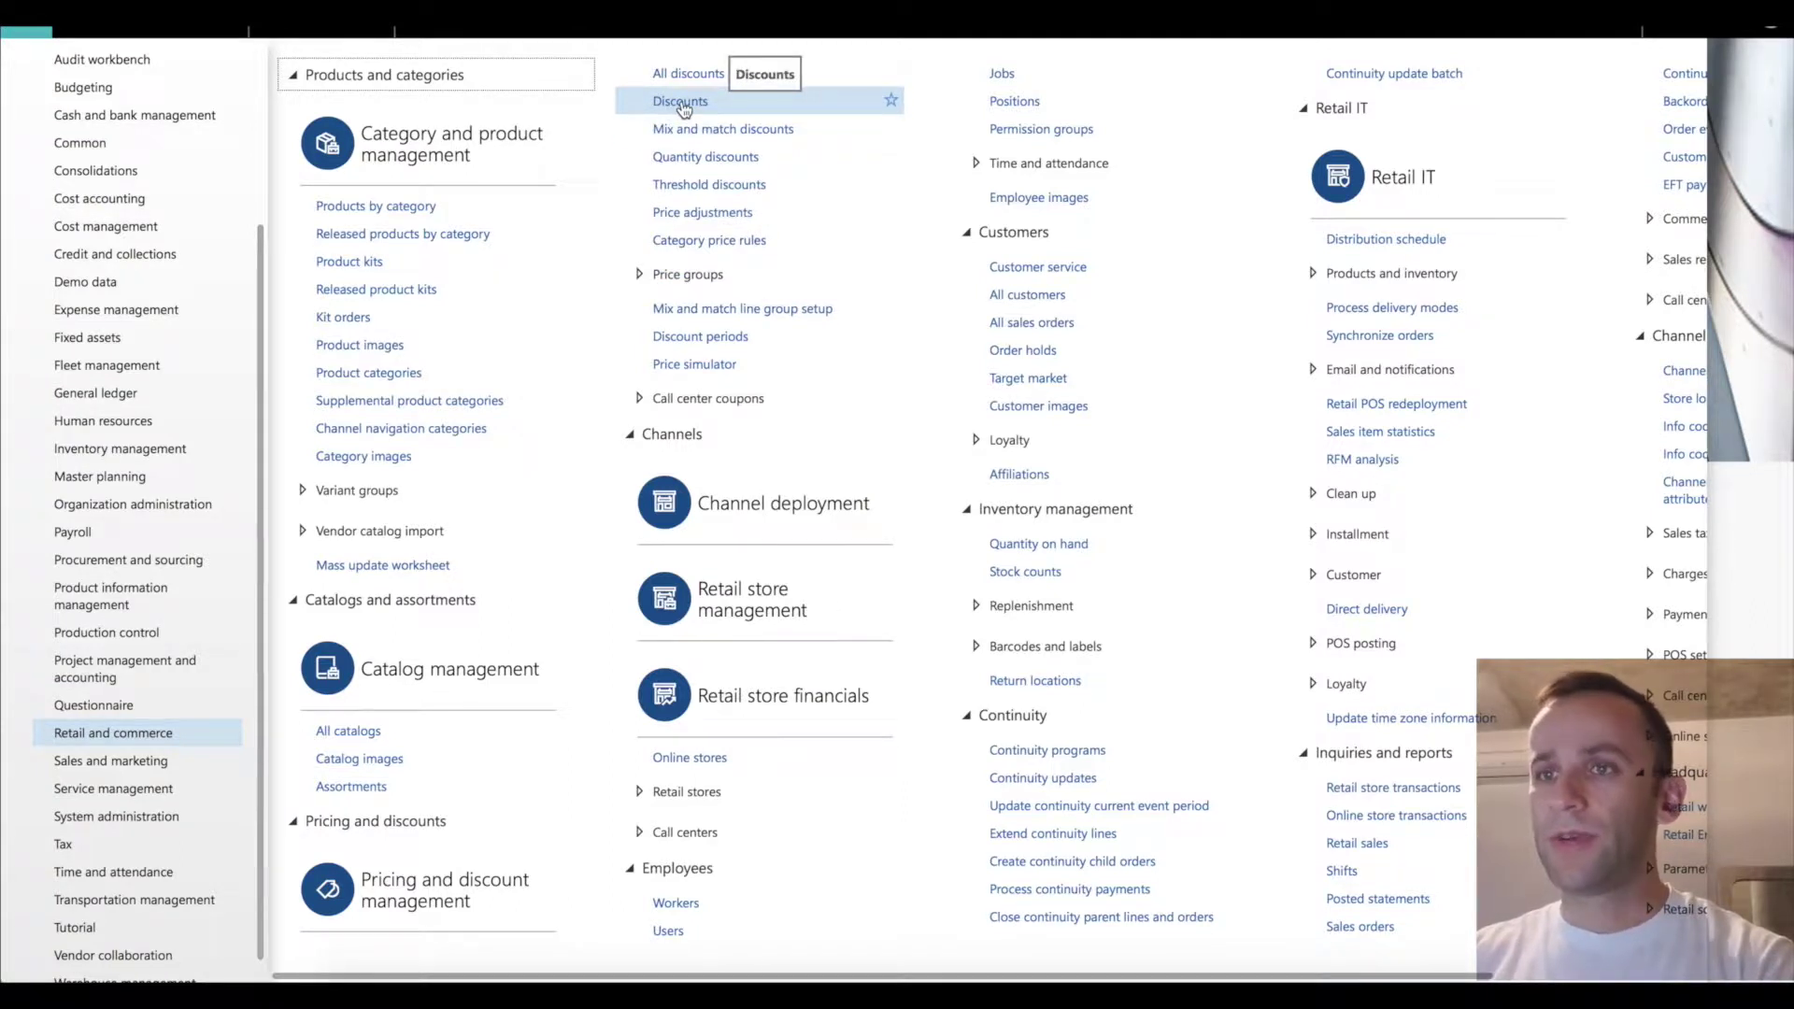
click(641, 400)
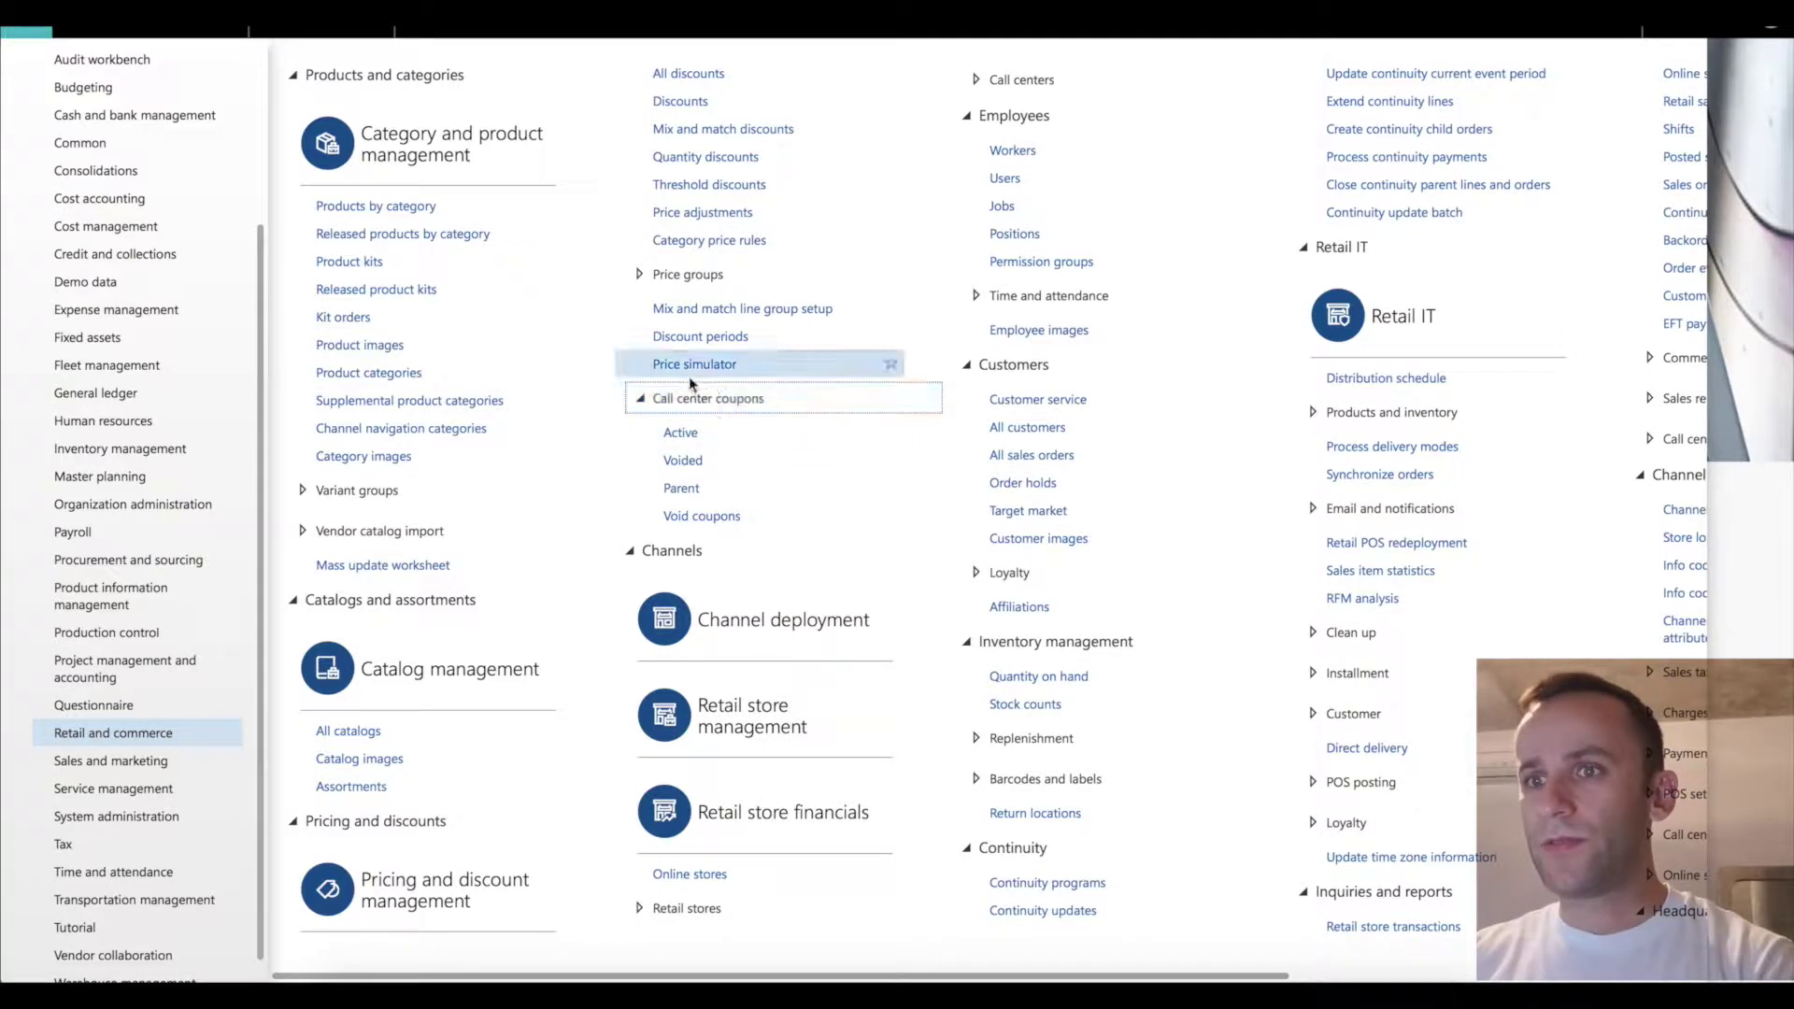
click(688, 435)
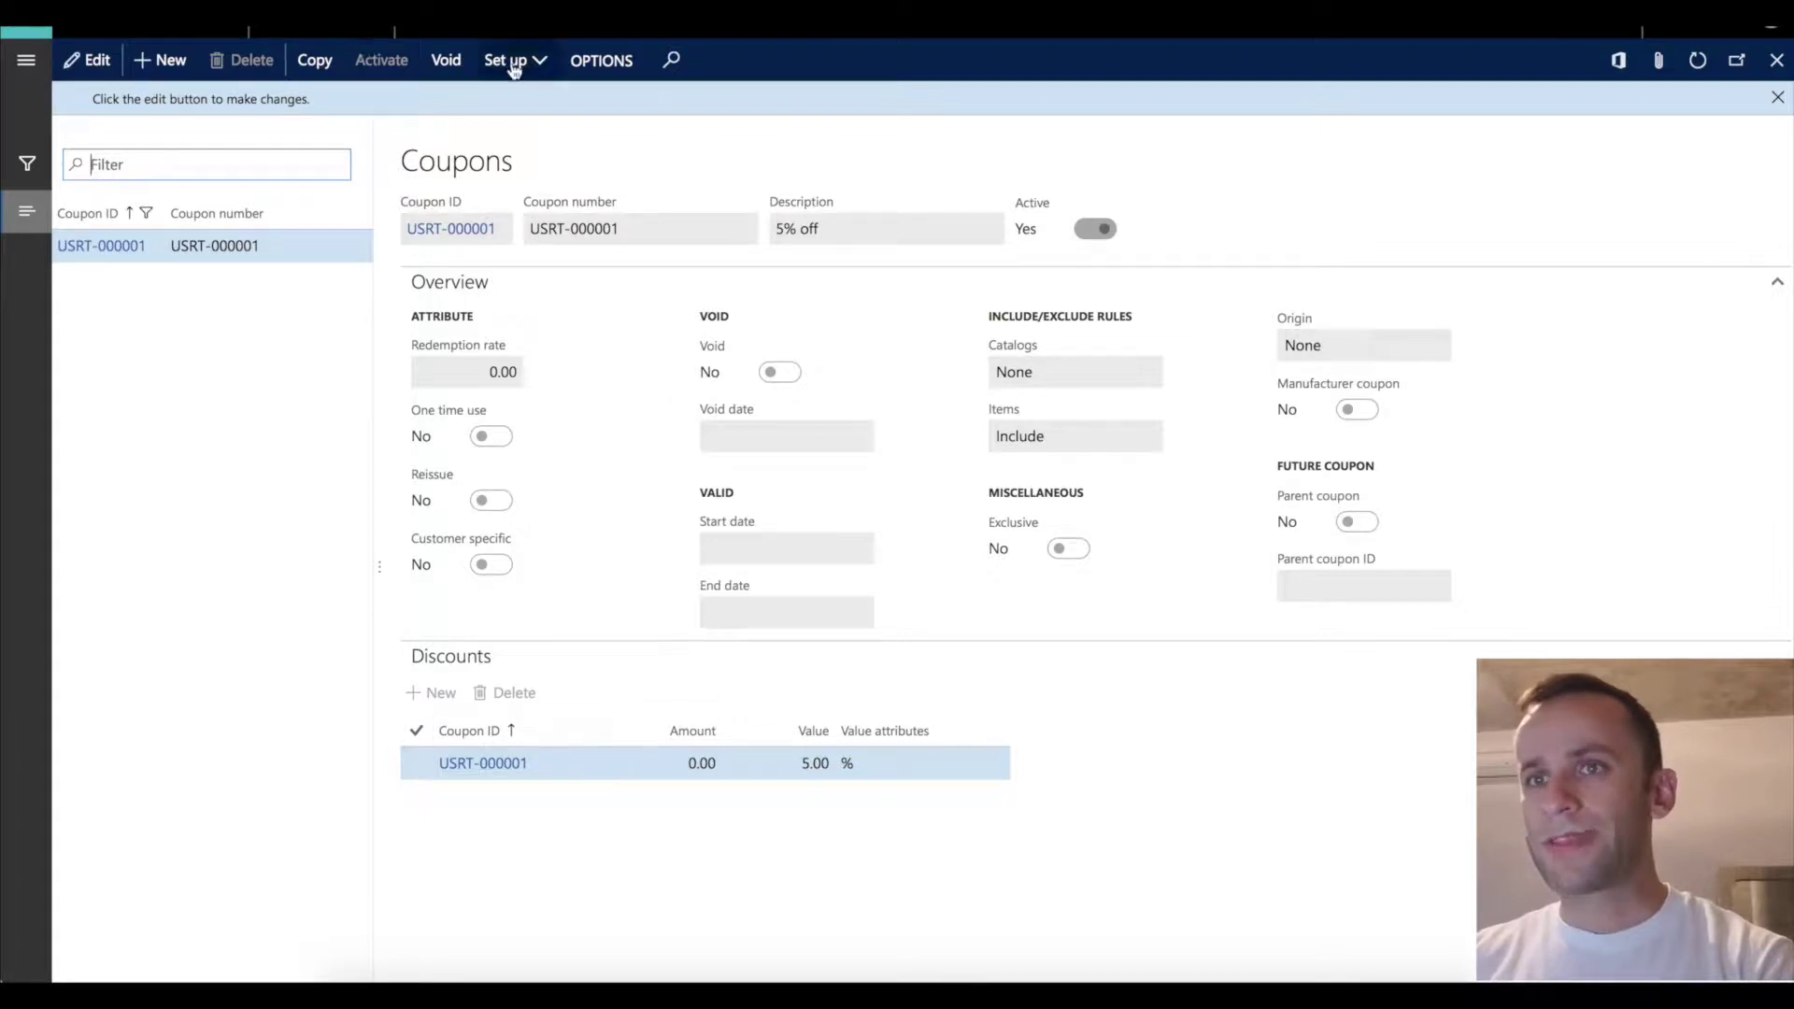
Review the coupon's Set up options, highlighting the Manufacturer coupon setting.
click(513, 66)
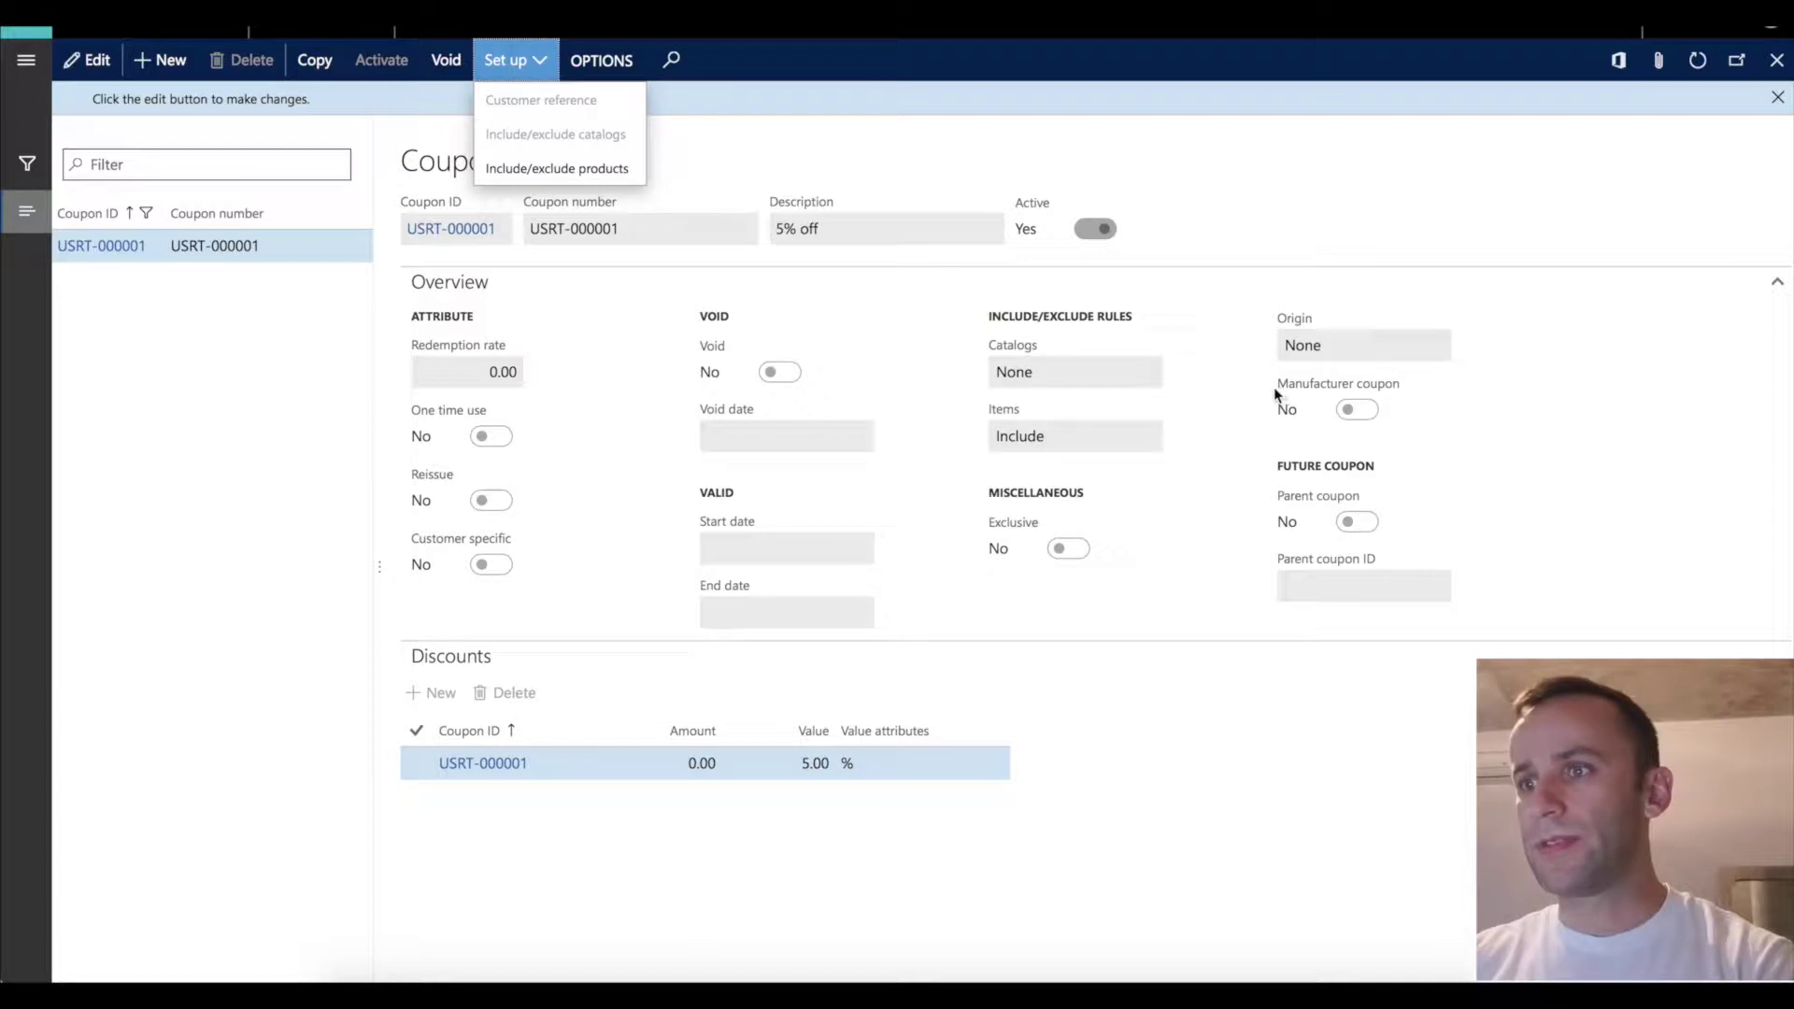
drag(1275, 385, 1427, 414)
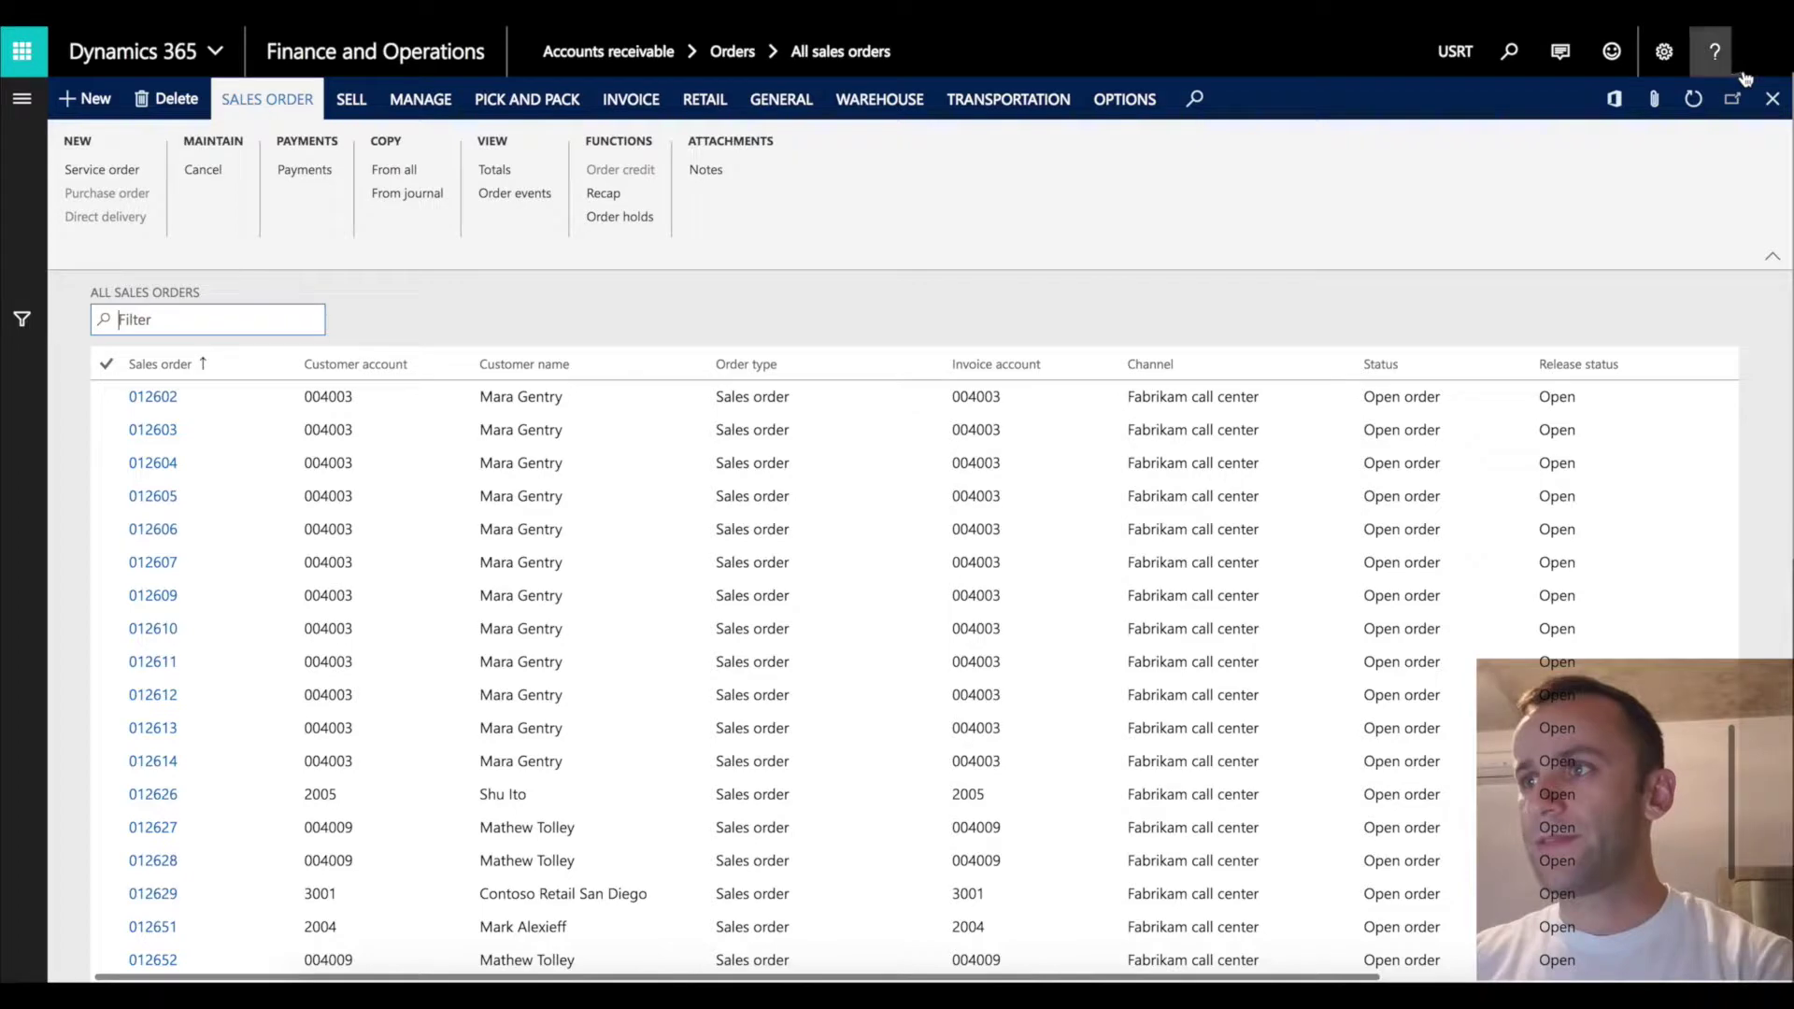
Check the installed Finance and Operations version under Settings > About.
click(1671, 58)
click(1668, 232)
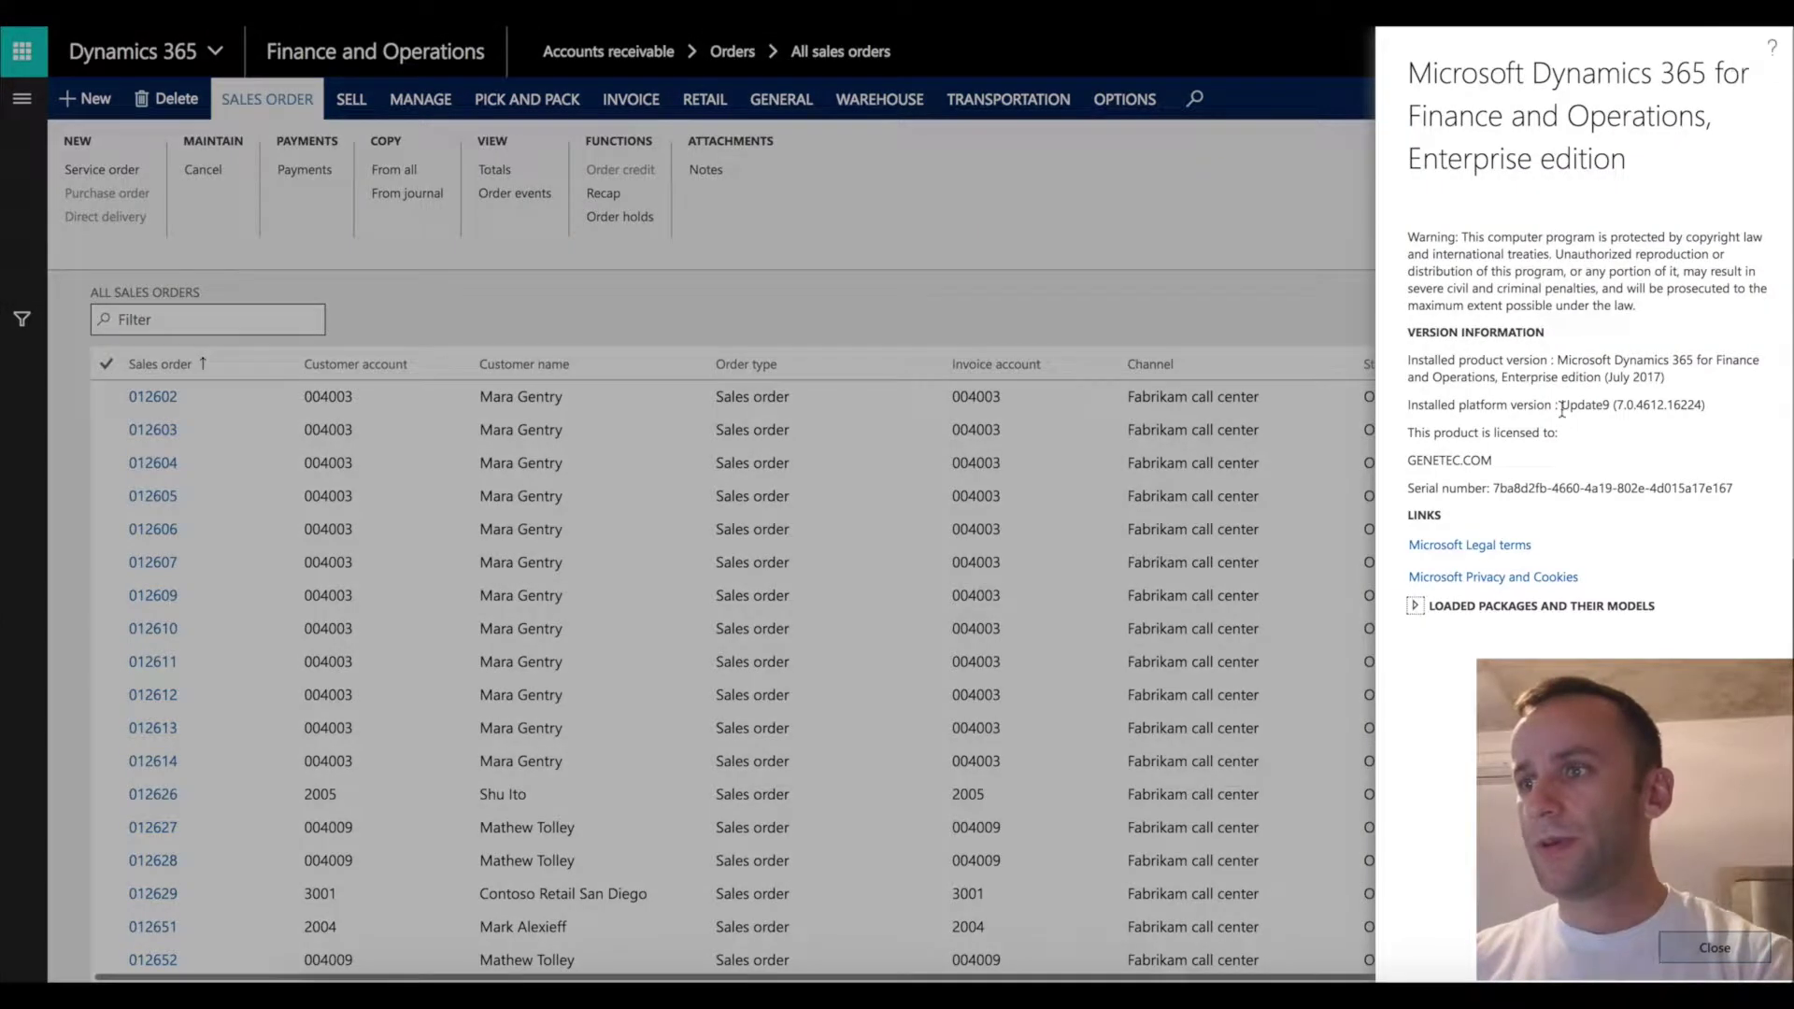
click(1702, 946)
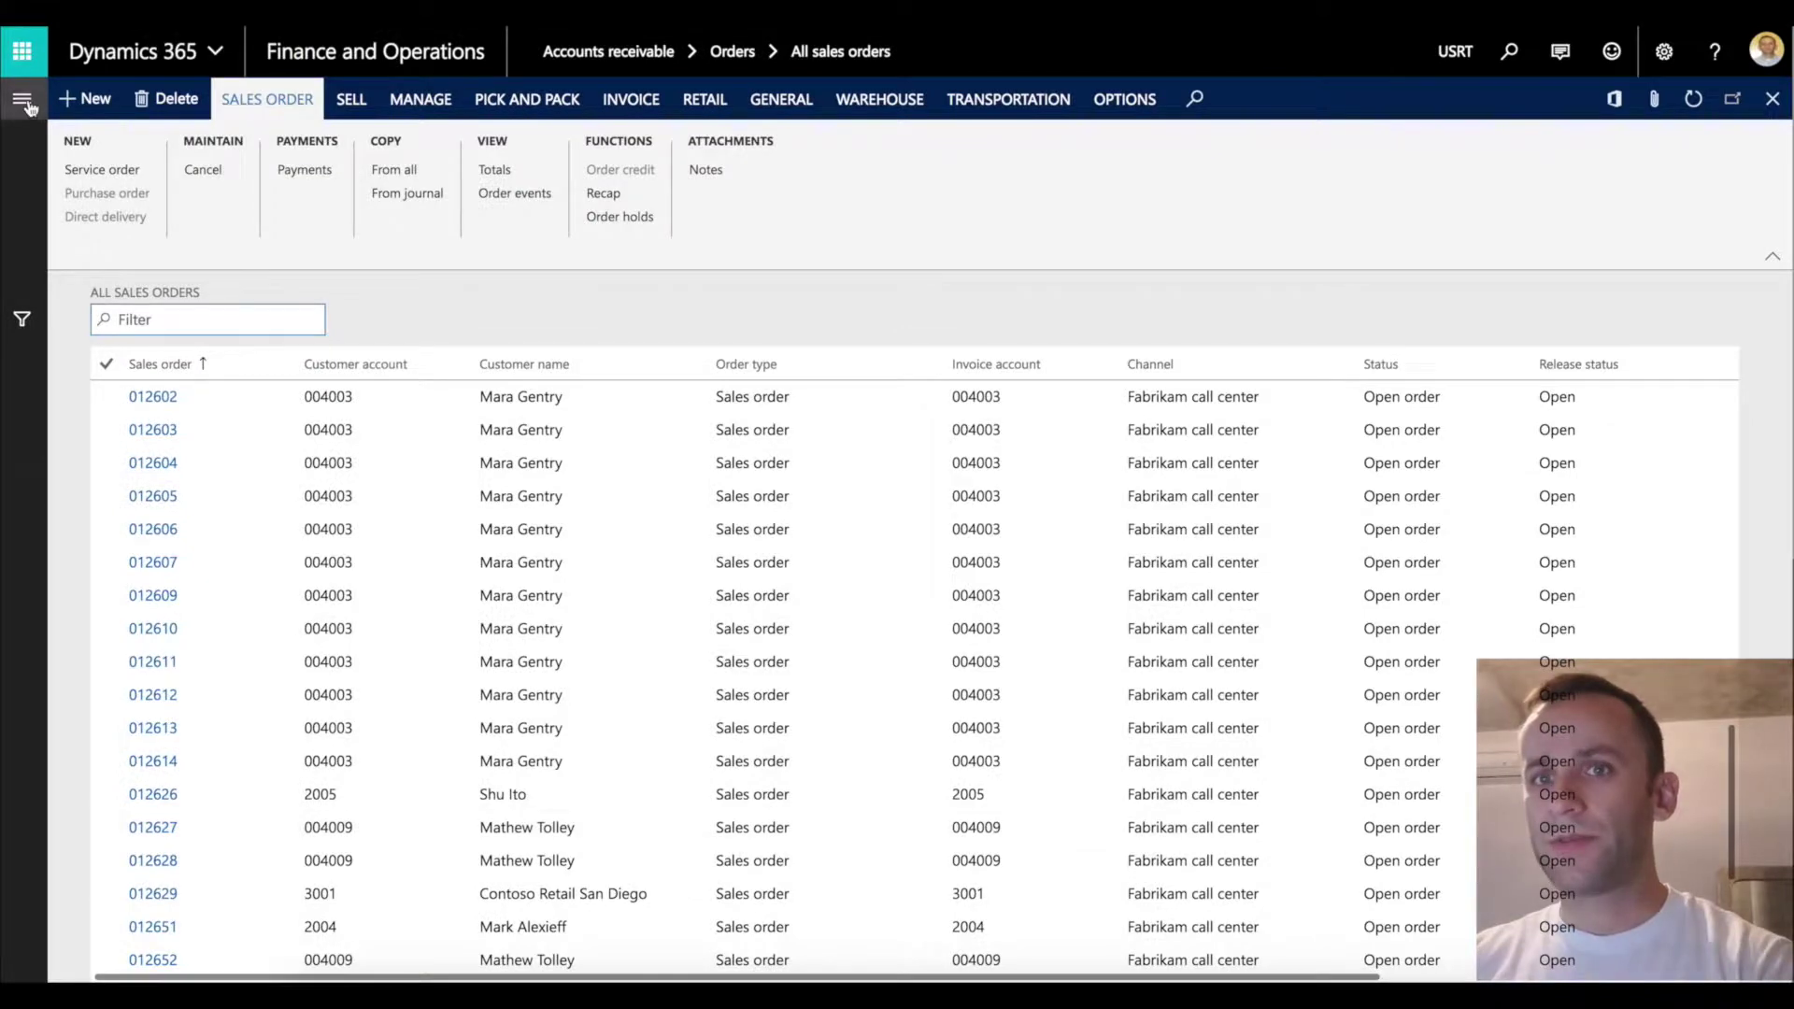
Open the Retail module from the navigation pane's modules list.
click(22, 98)
scroll(113, 731, down, 3)
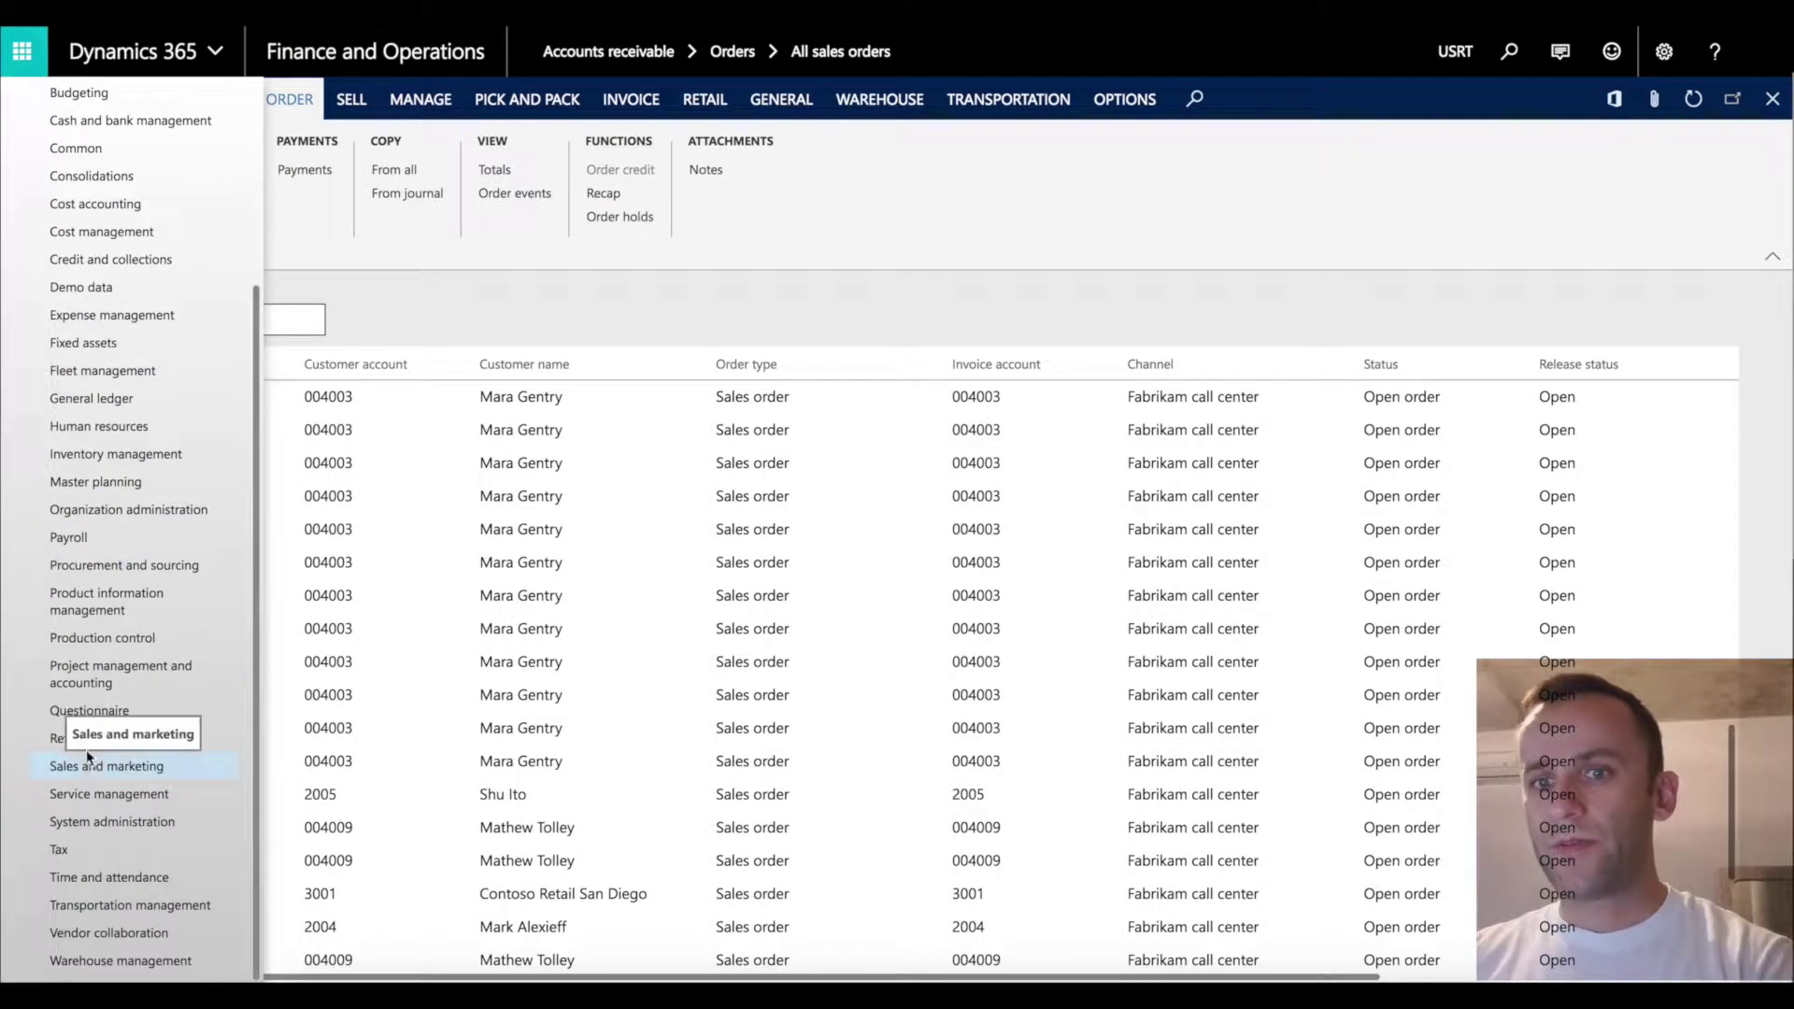
click(78, 739)
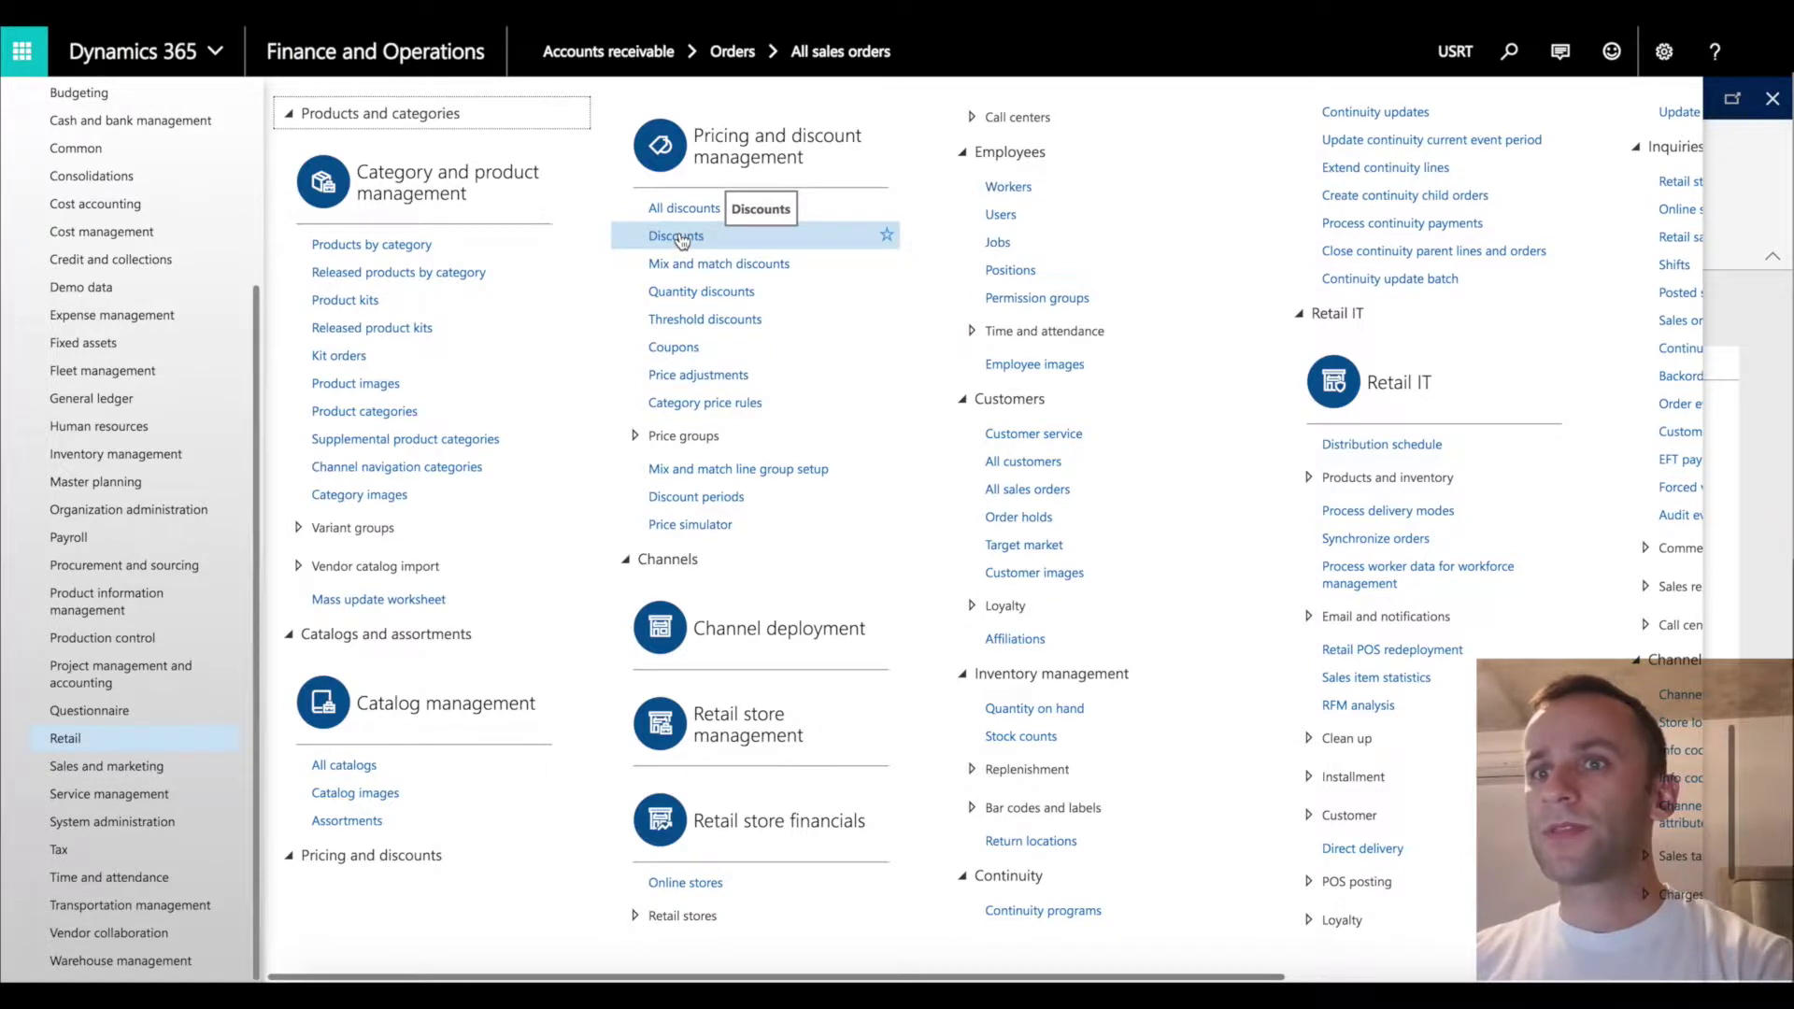
Open Discounts, review the 50% ST100130 Coupon discount, and create new discount ST100176.
click(681, 237)
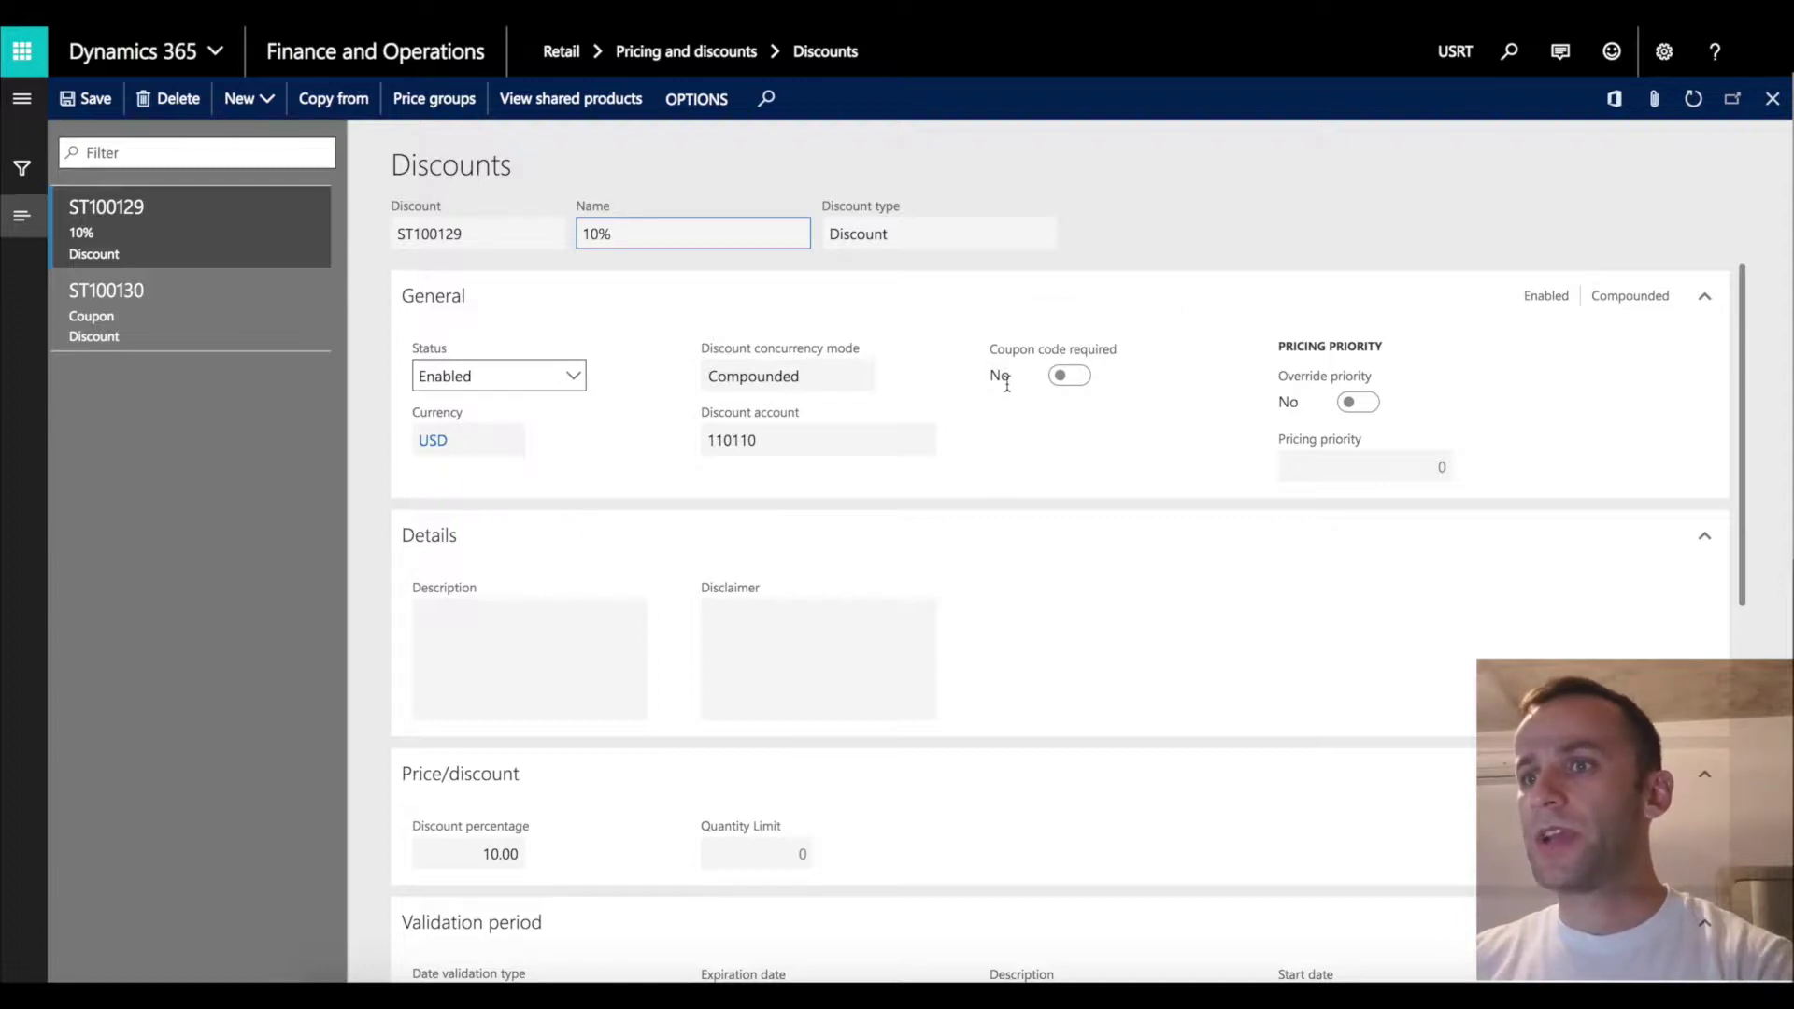
click(1081, 470)
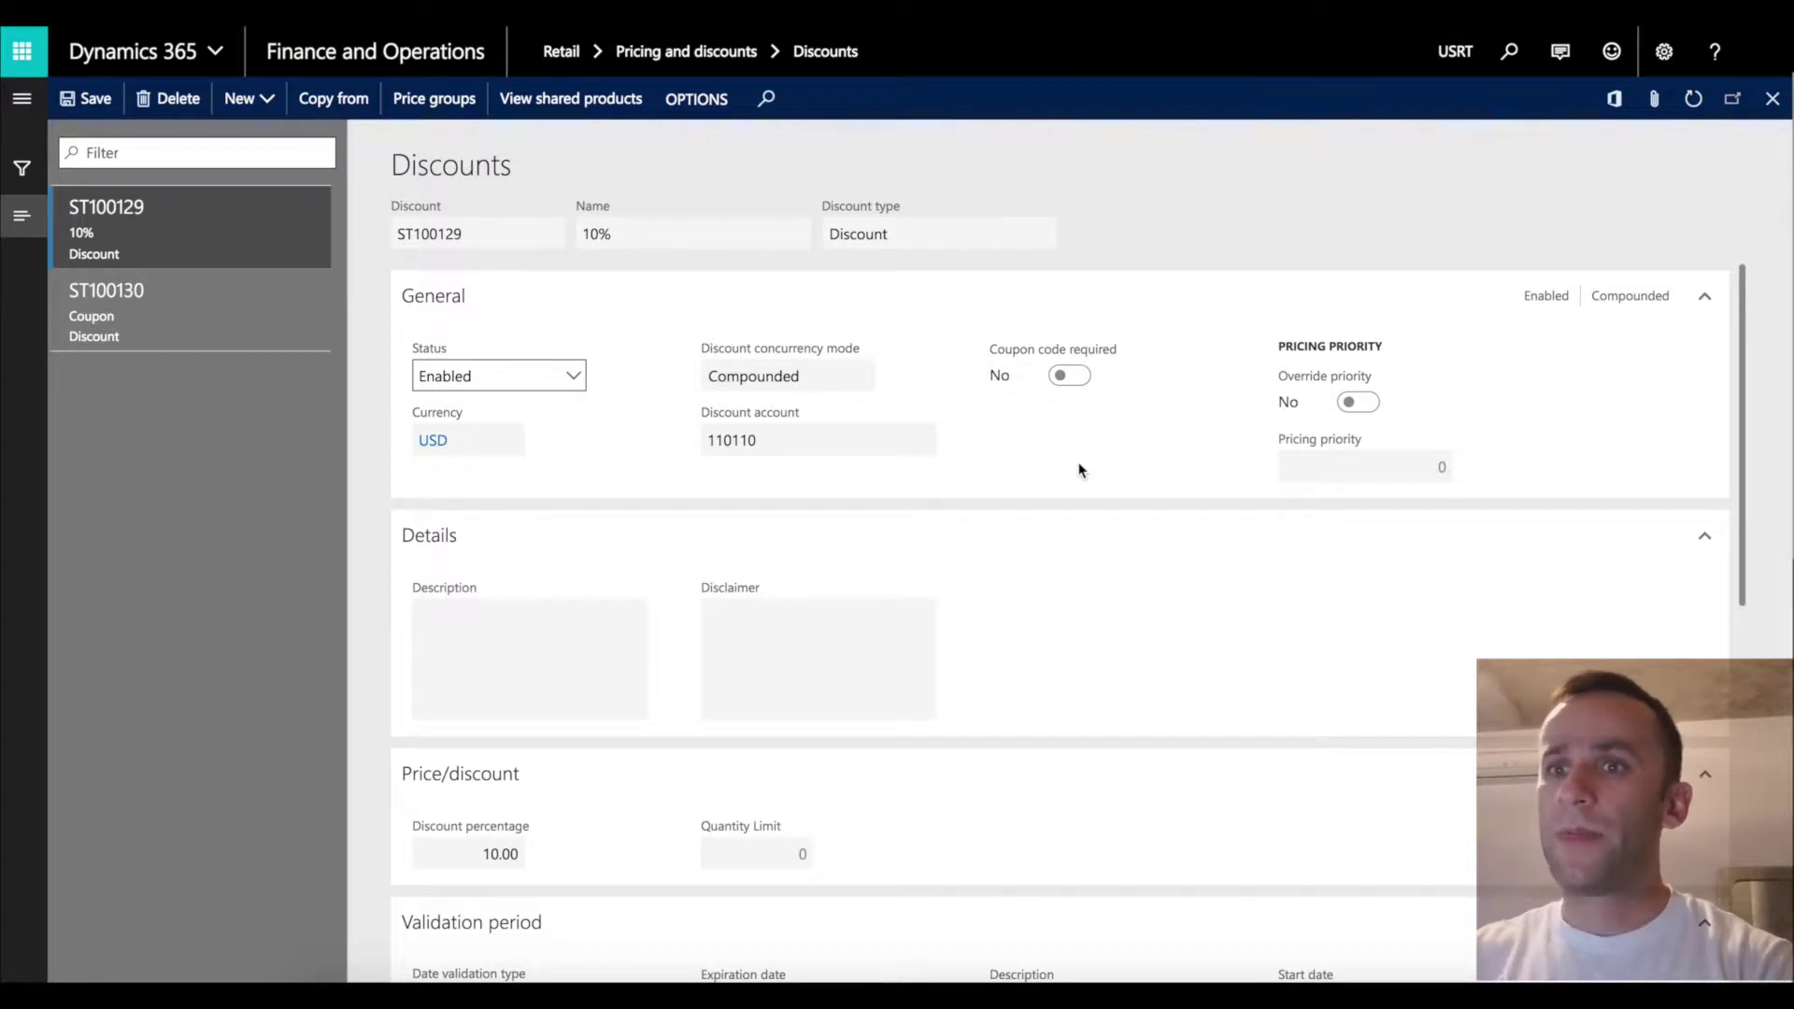
click(146, 301)
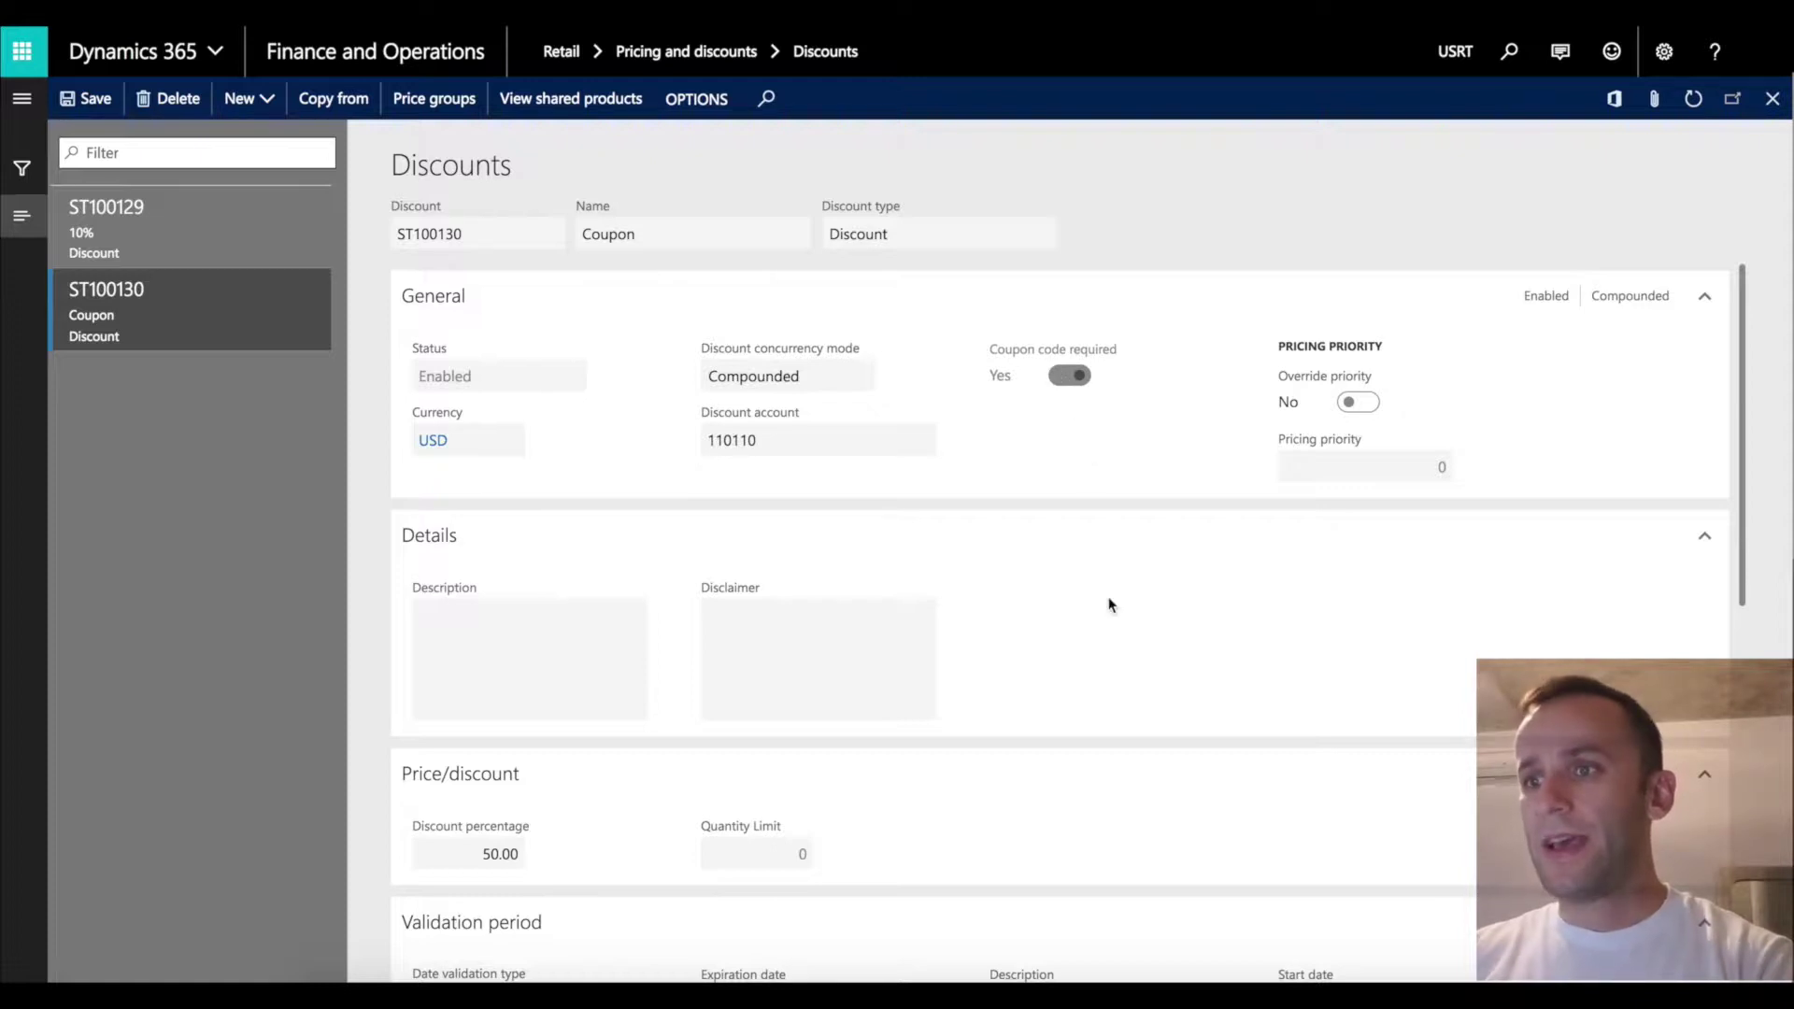
scroll(1110, 604, down, 1)
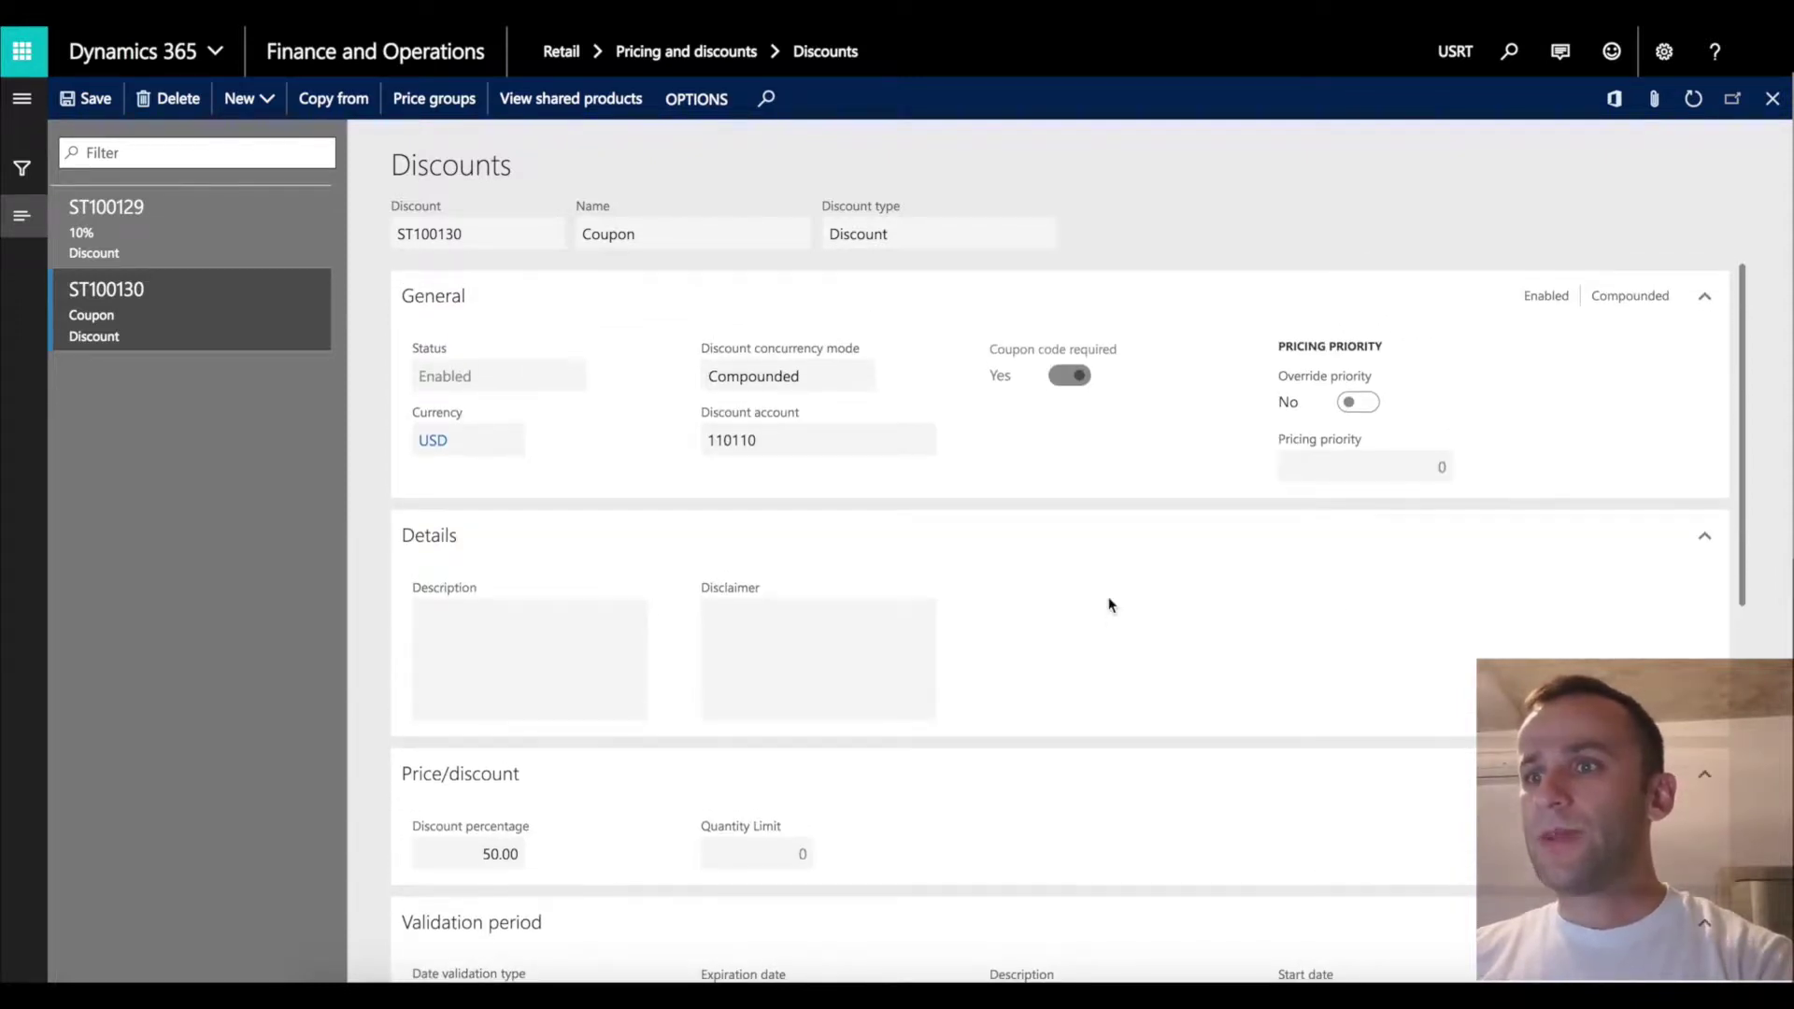
scroll(1111, 605, down, 1)
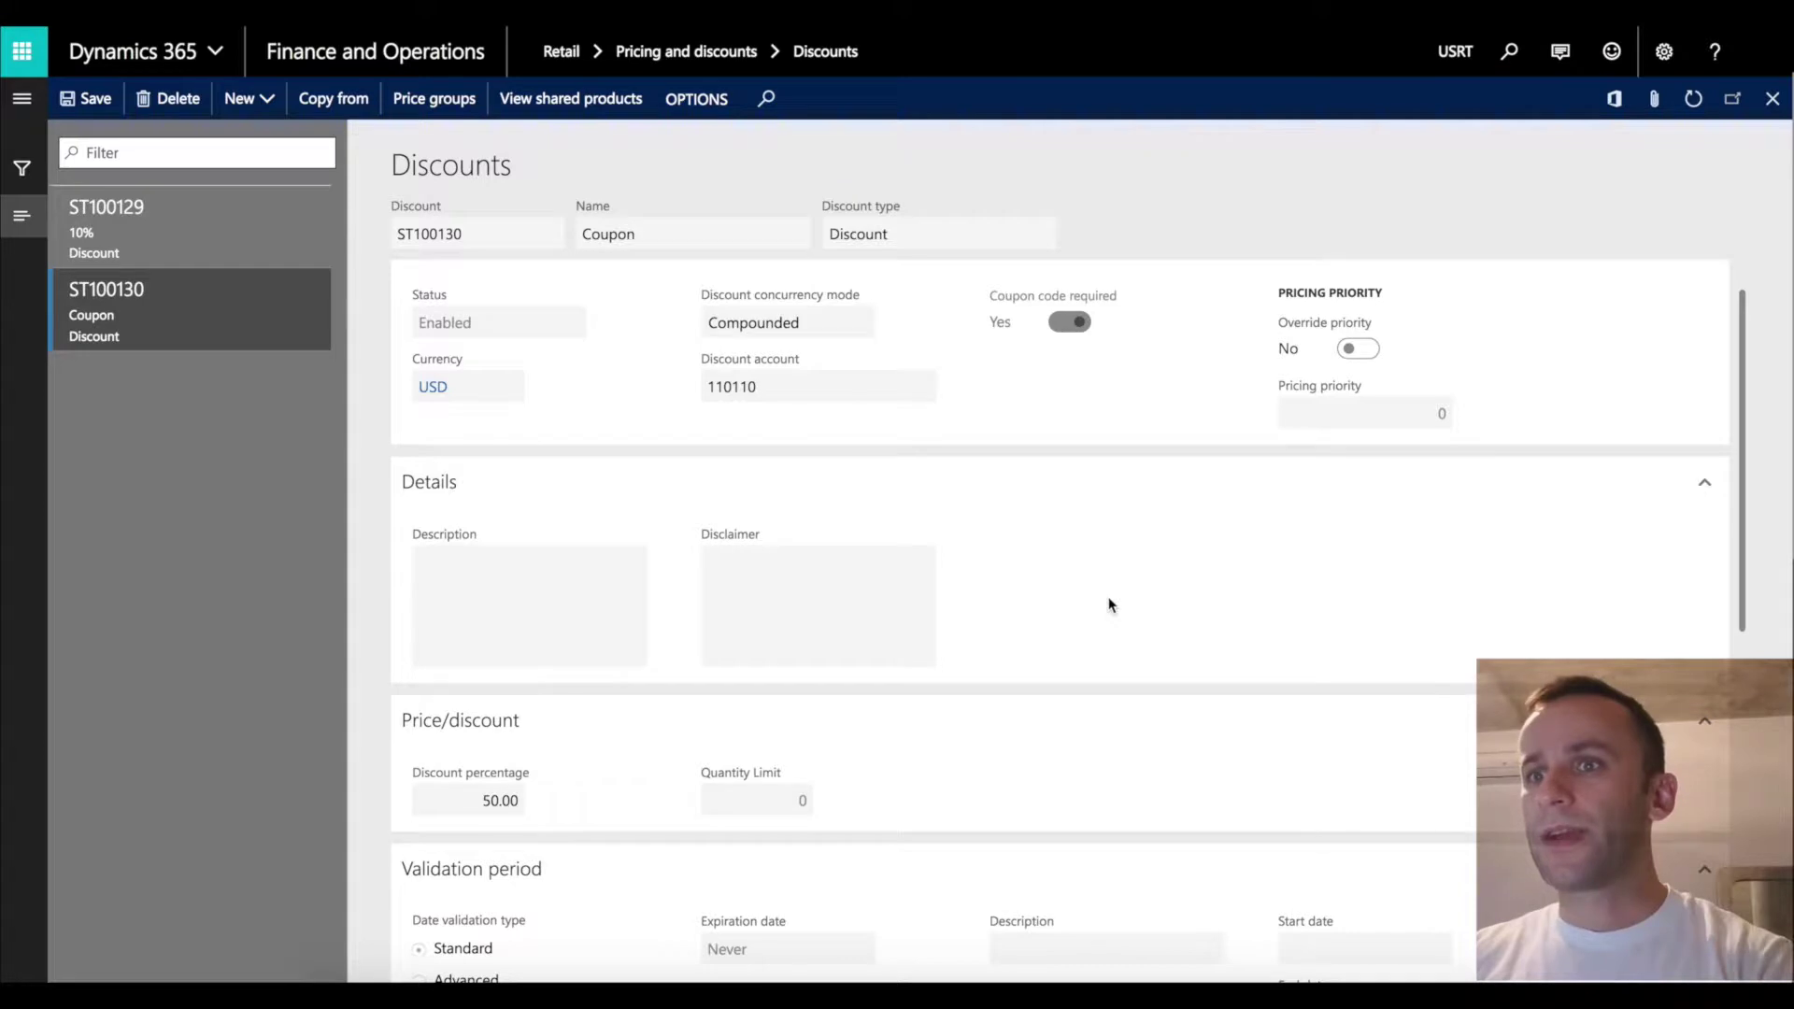
scroll(1111, 604, down, 9)
scroll(1109, 601, up, 10)
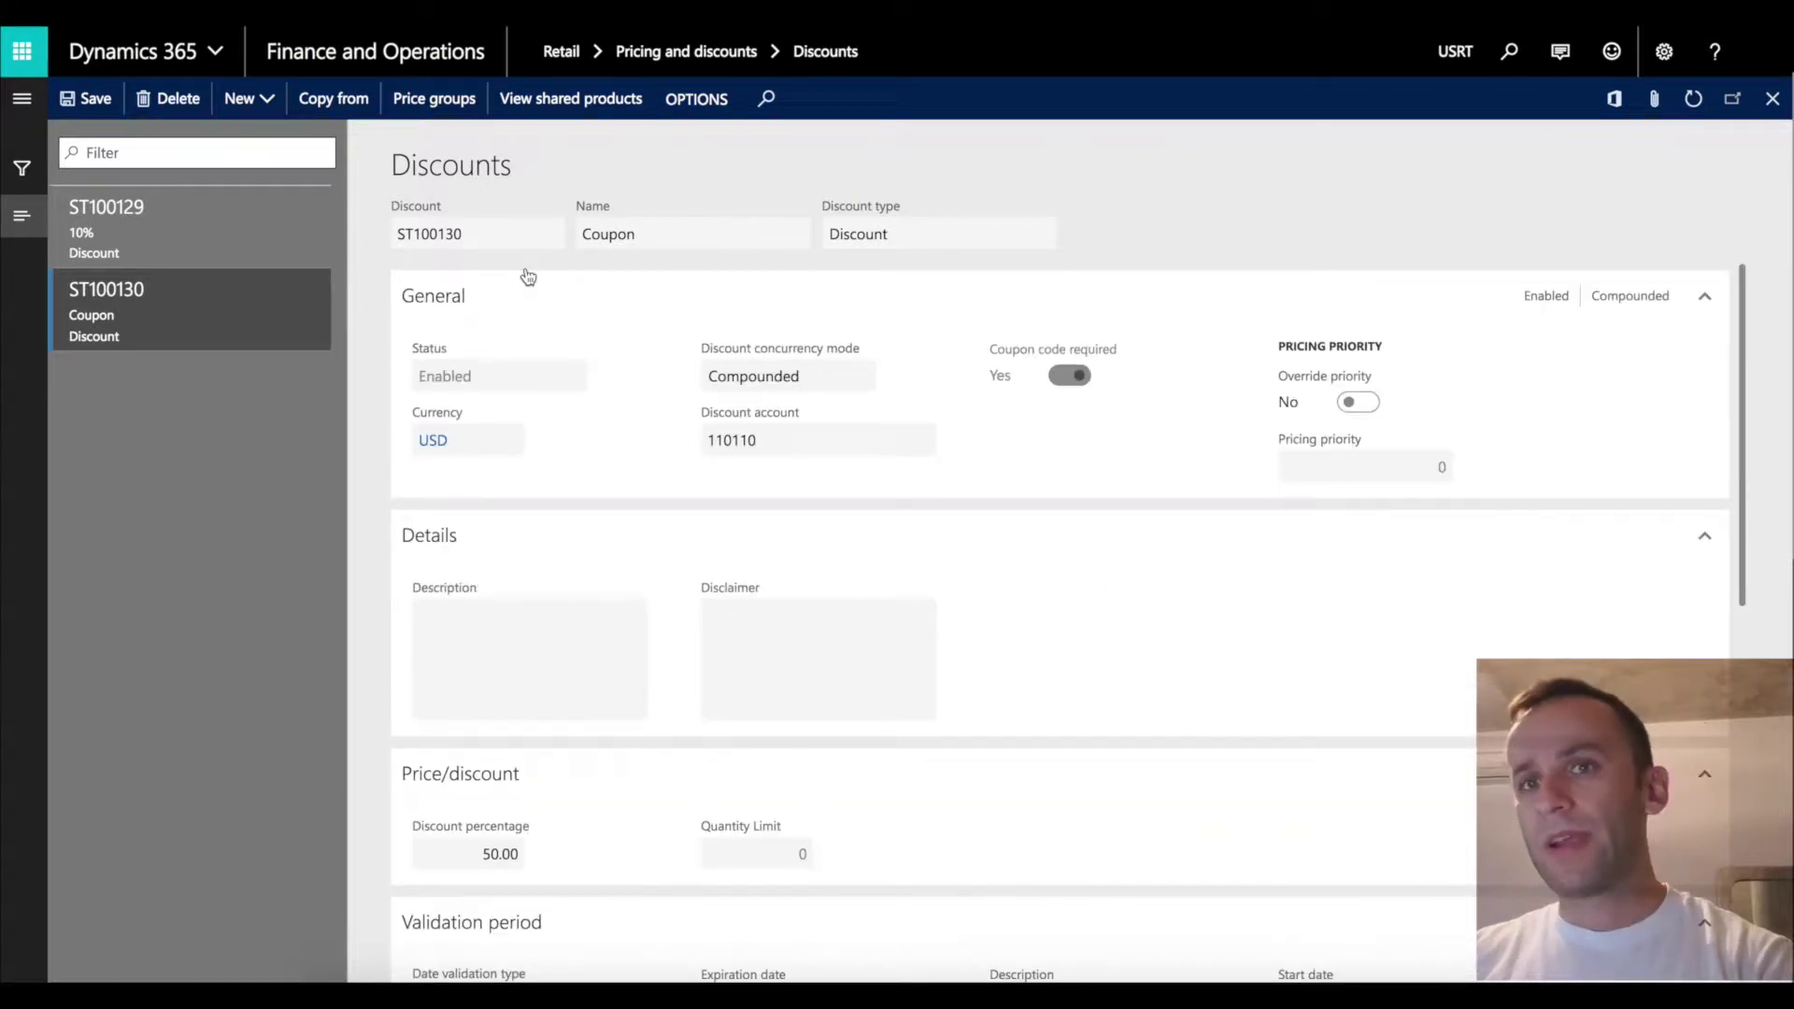
click(239, 98)
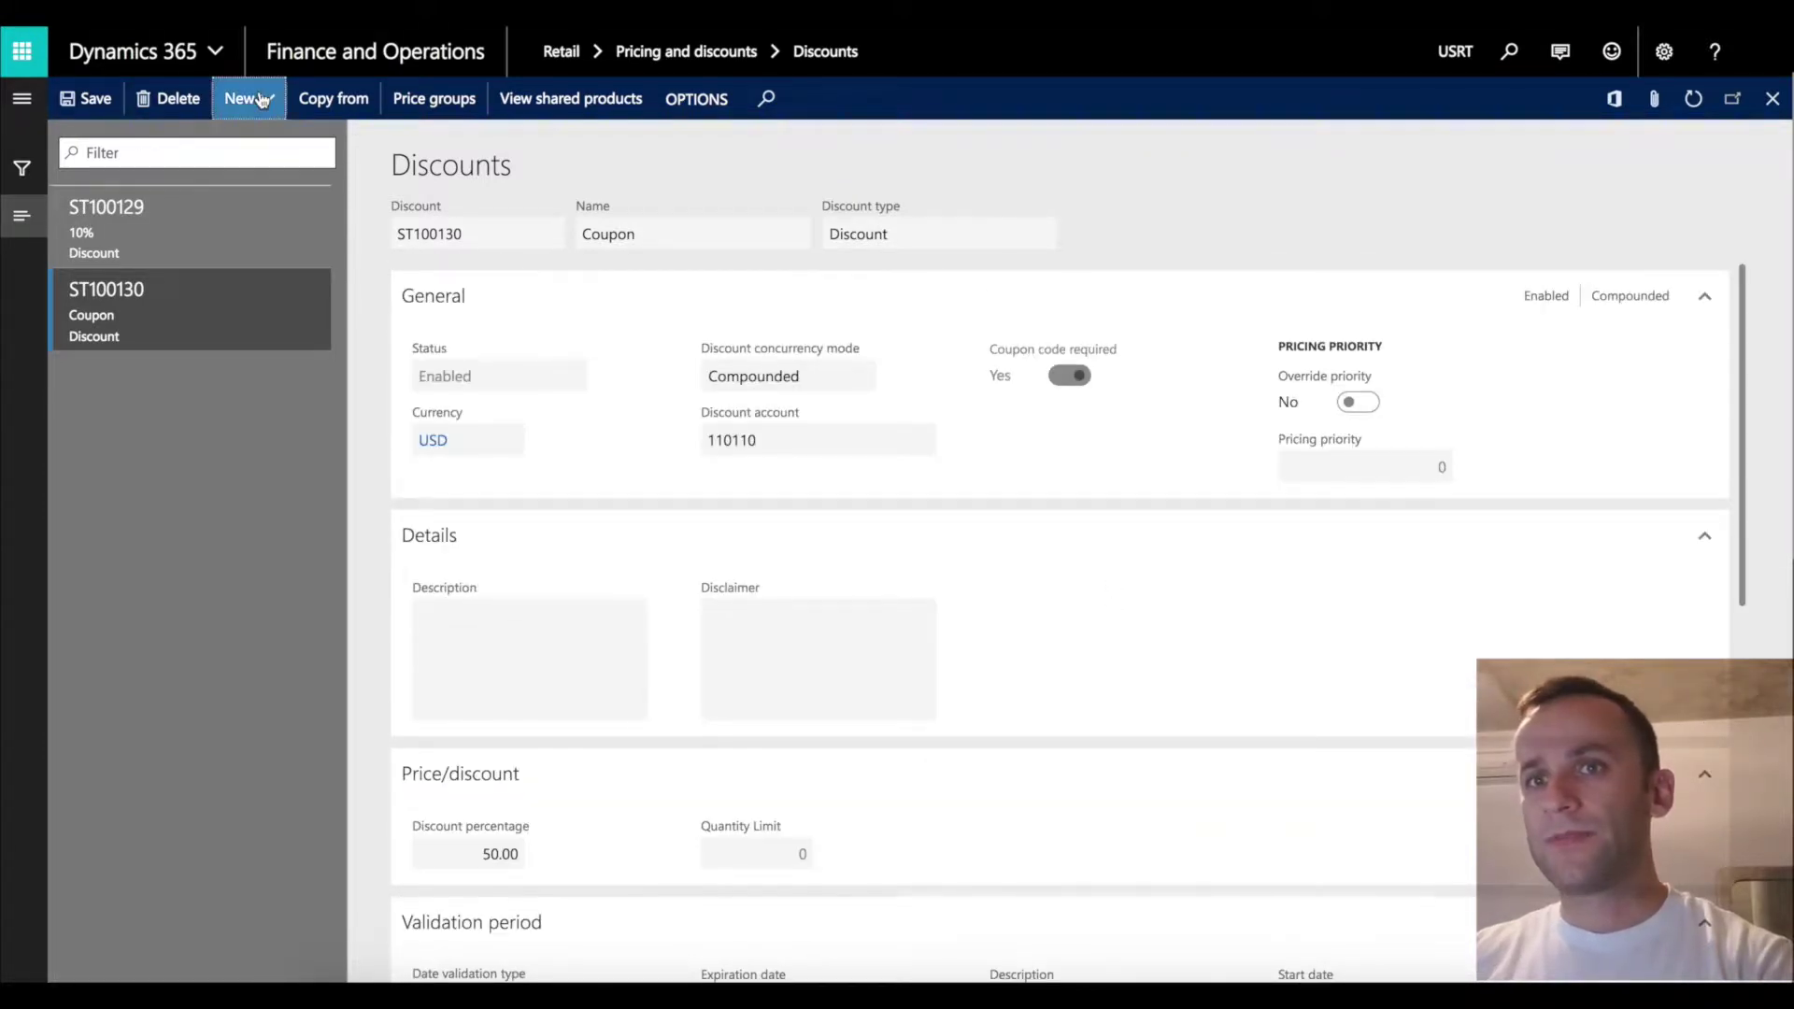
Name the new discount 'demo', set Coupon code required to Yes, then delete it.
click(629, 236)
text(demo)
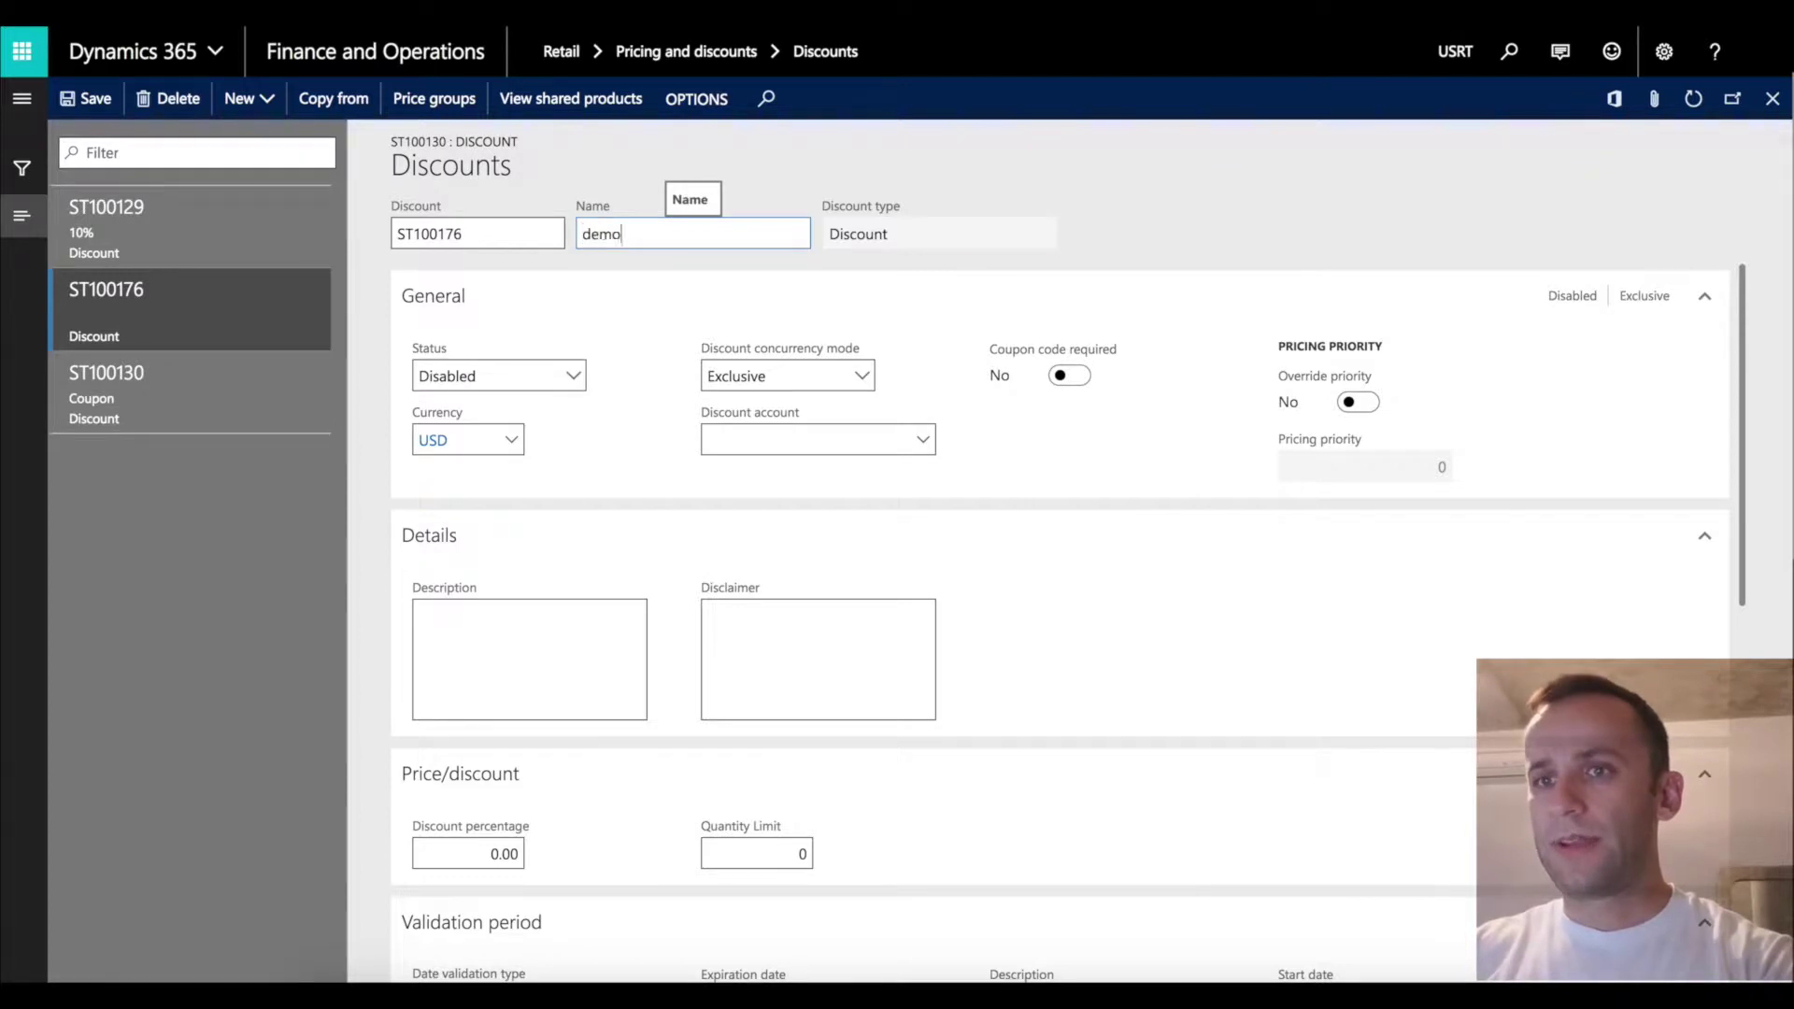
key(Tab)
key(Tab)
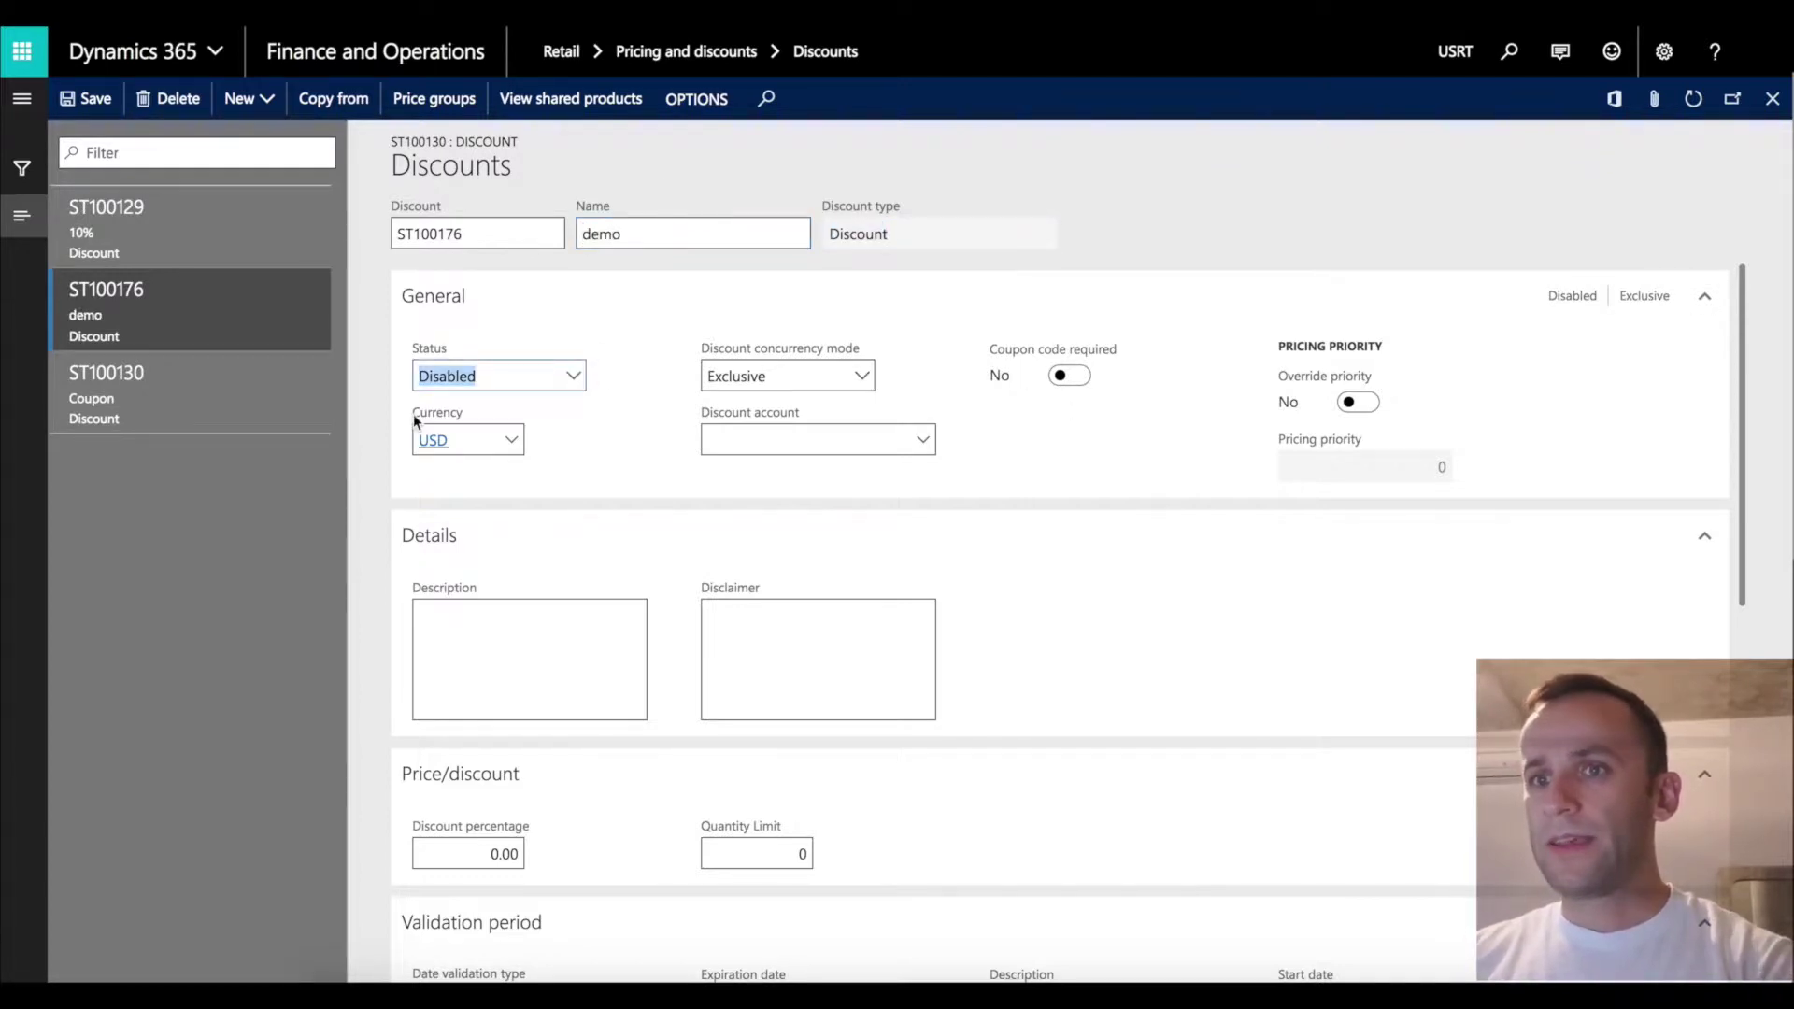
click(1070, 377)
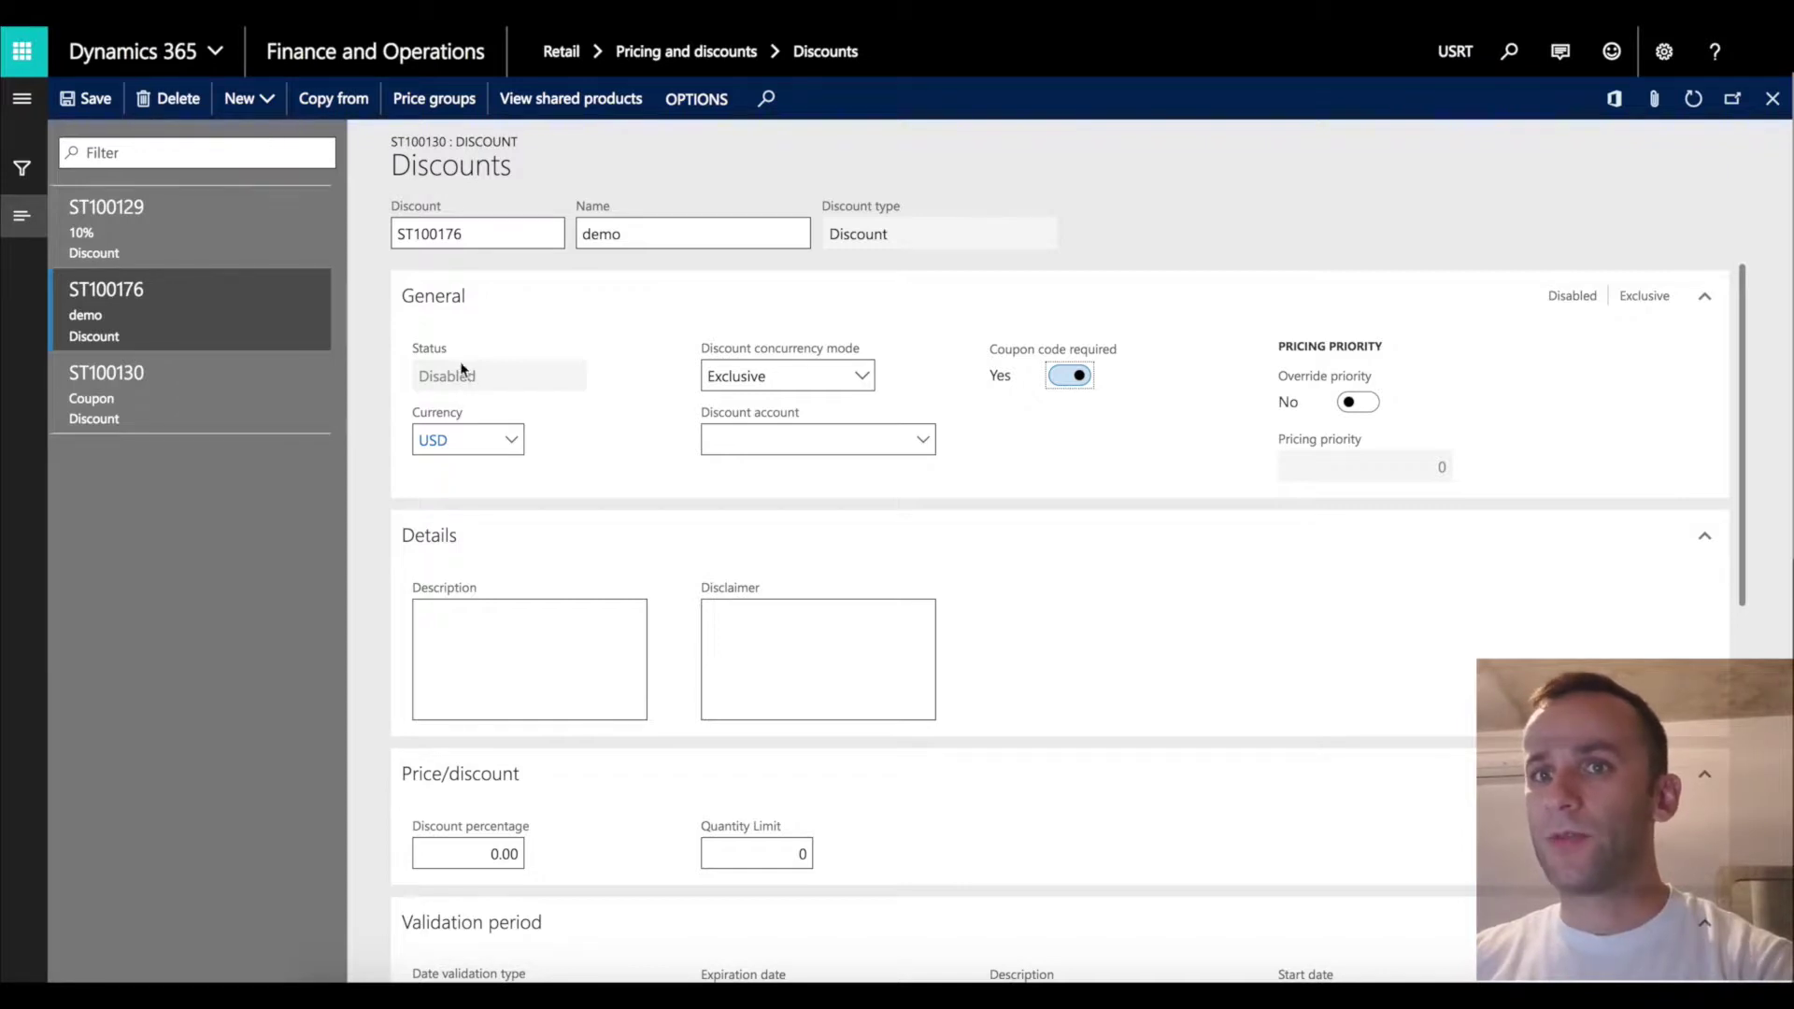
click(171, 99)
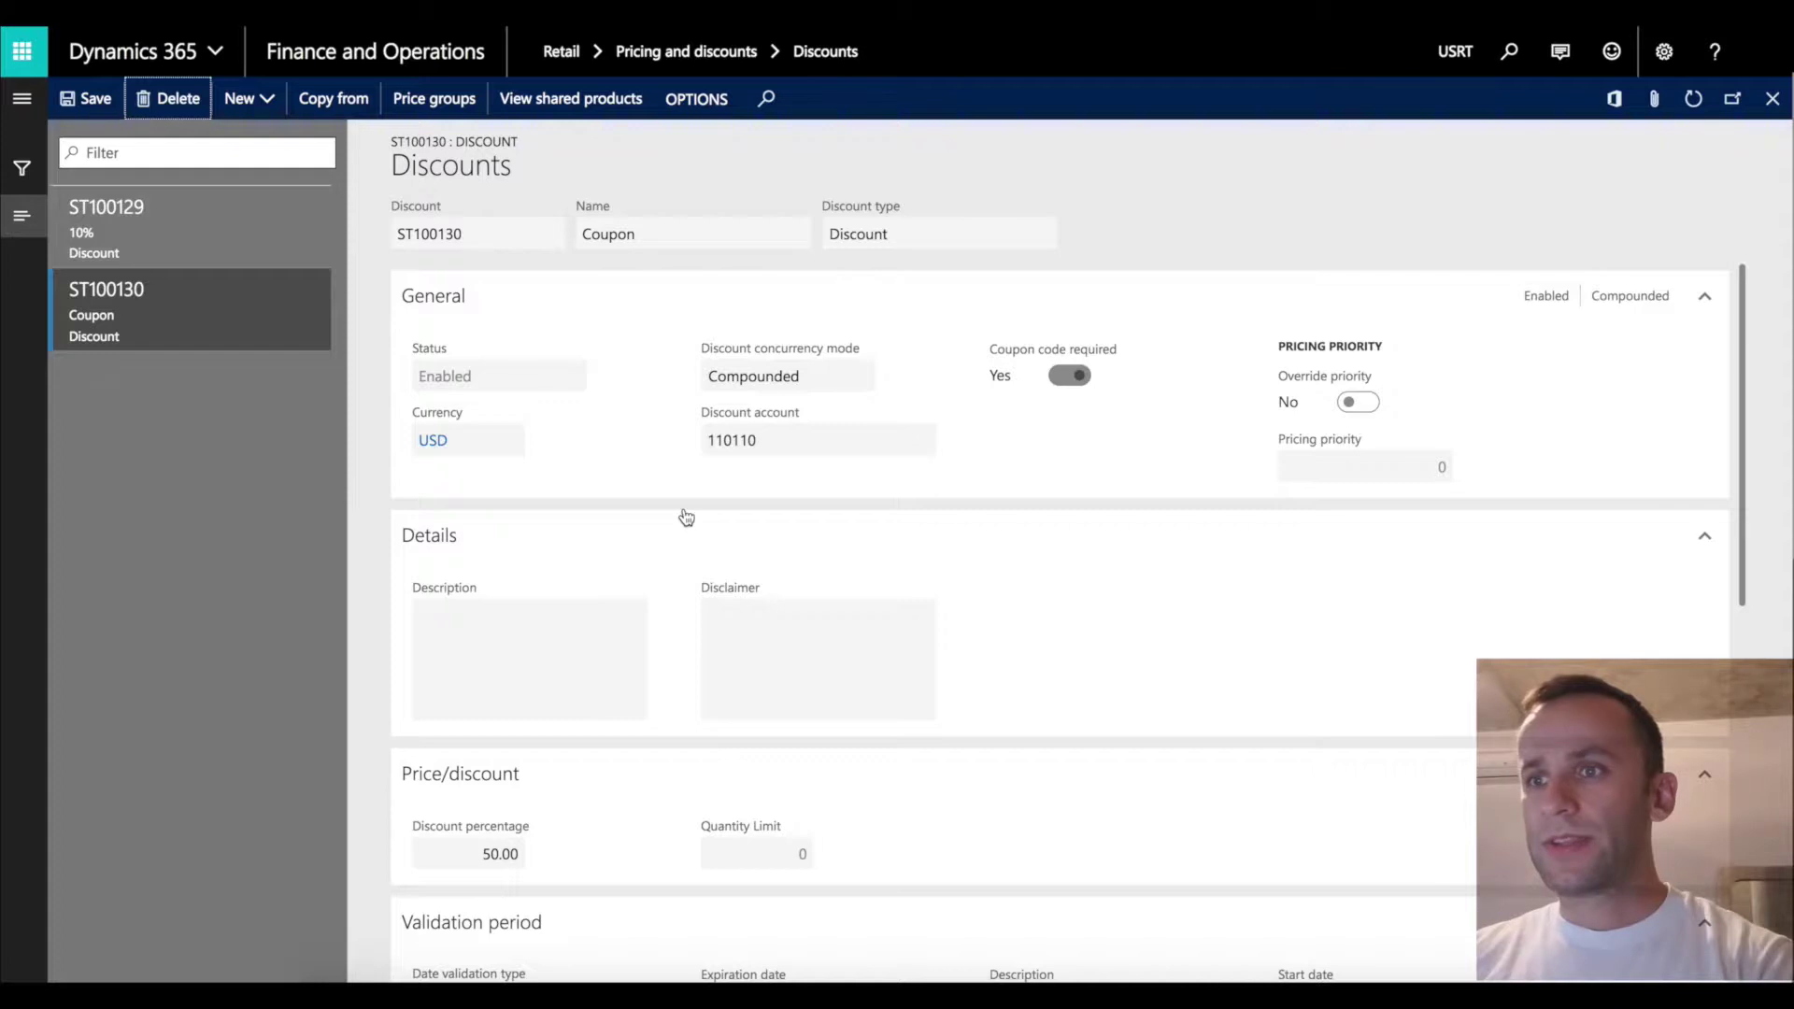
Scroll through the Coupon discount's Lines grid to check its ALL category line.
scroll(1084, 542, down, 7)
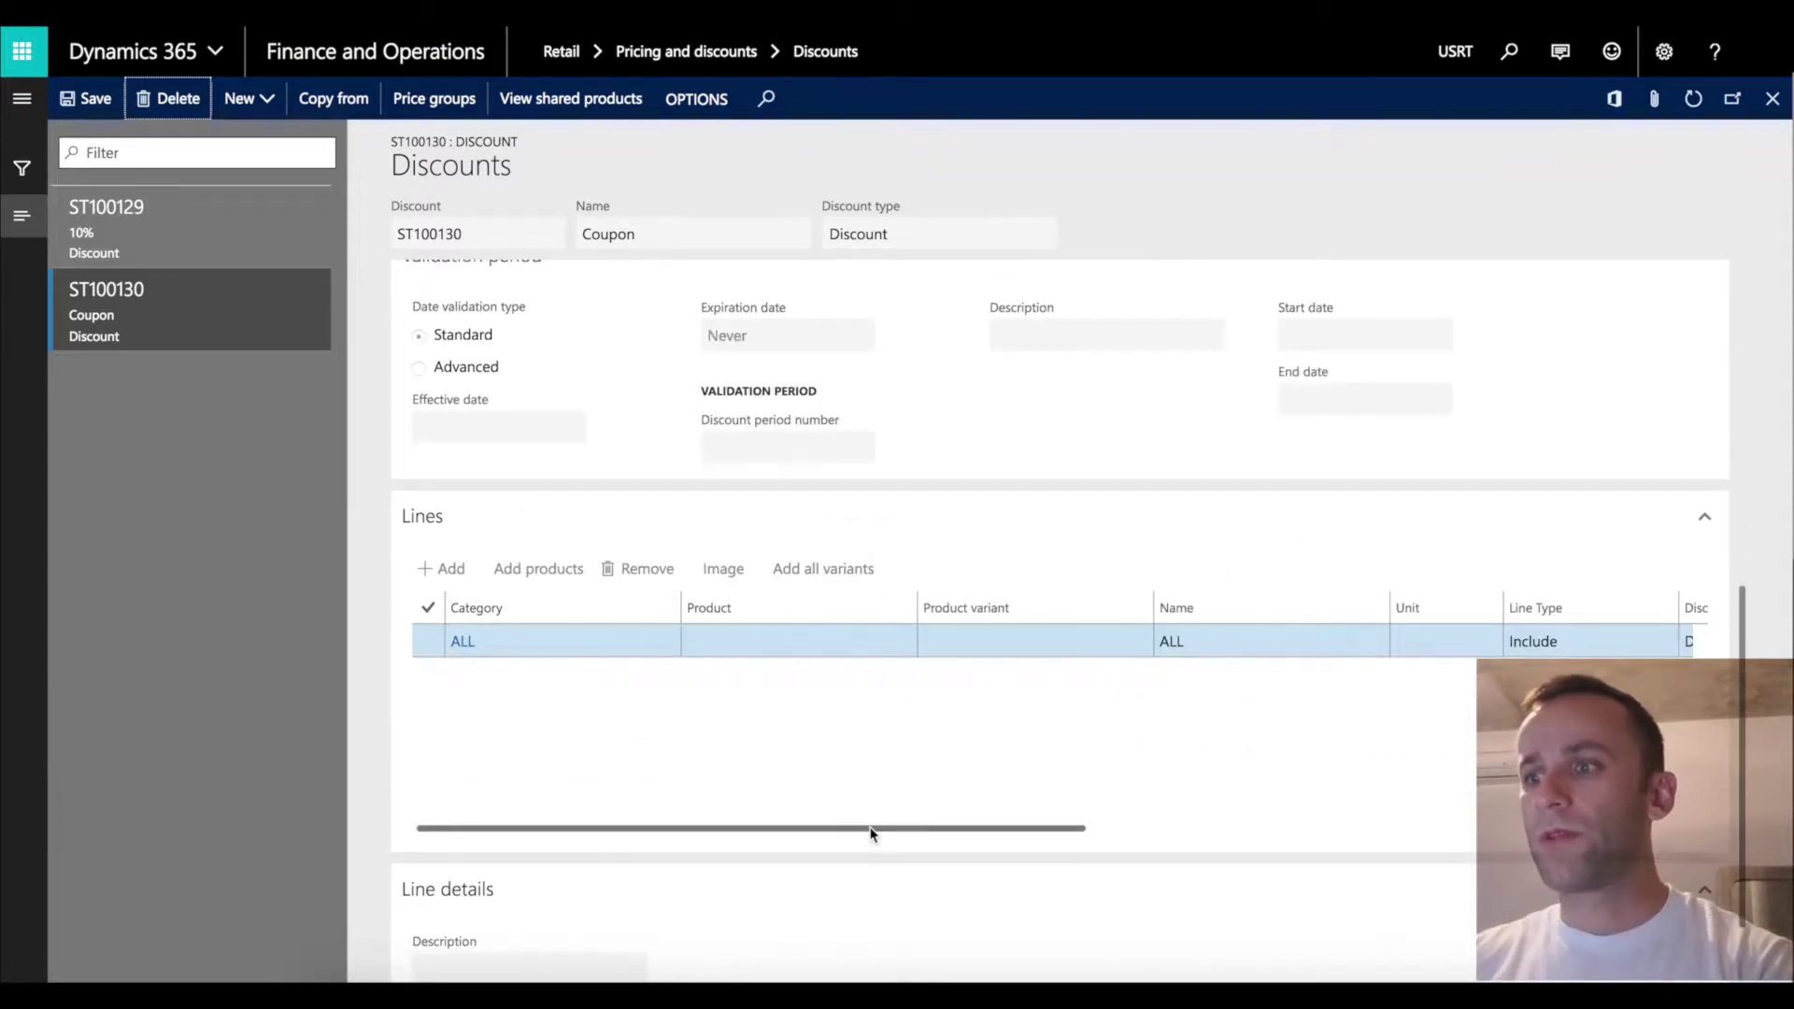
drag(872, 834, 648, 781)
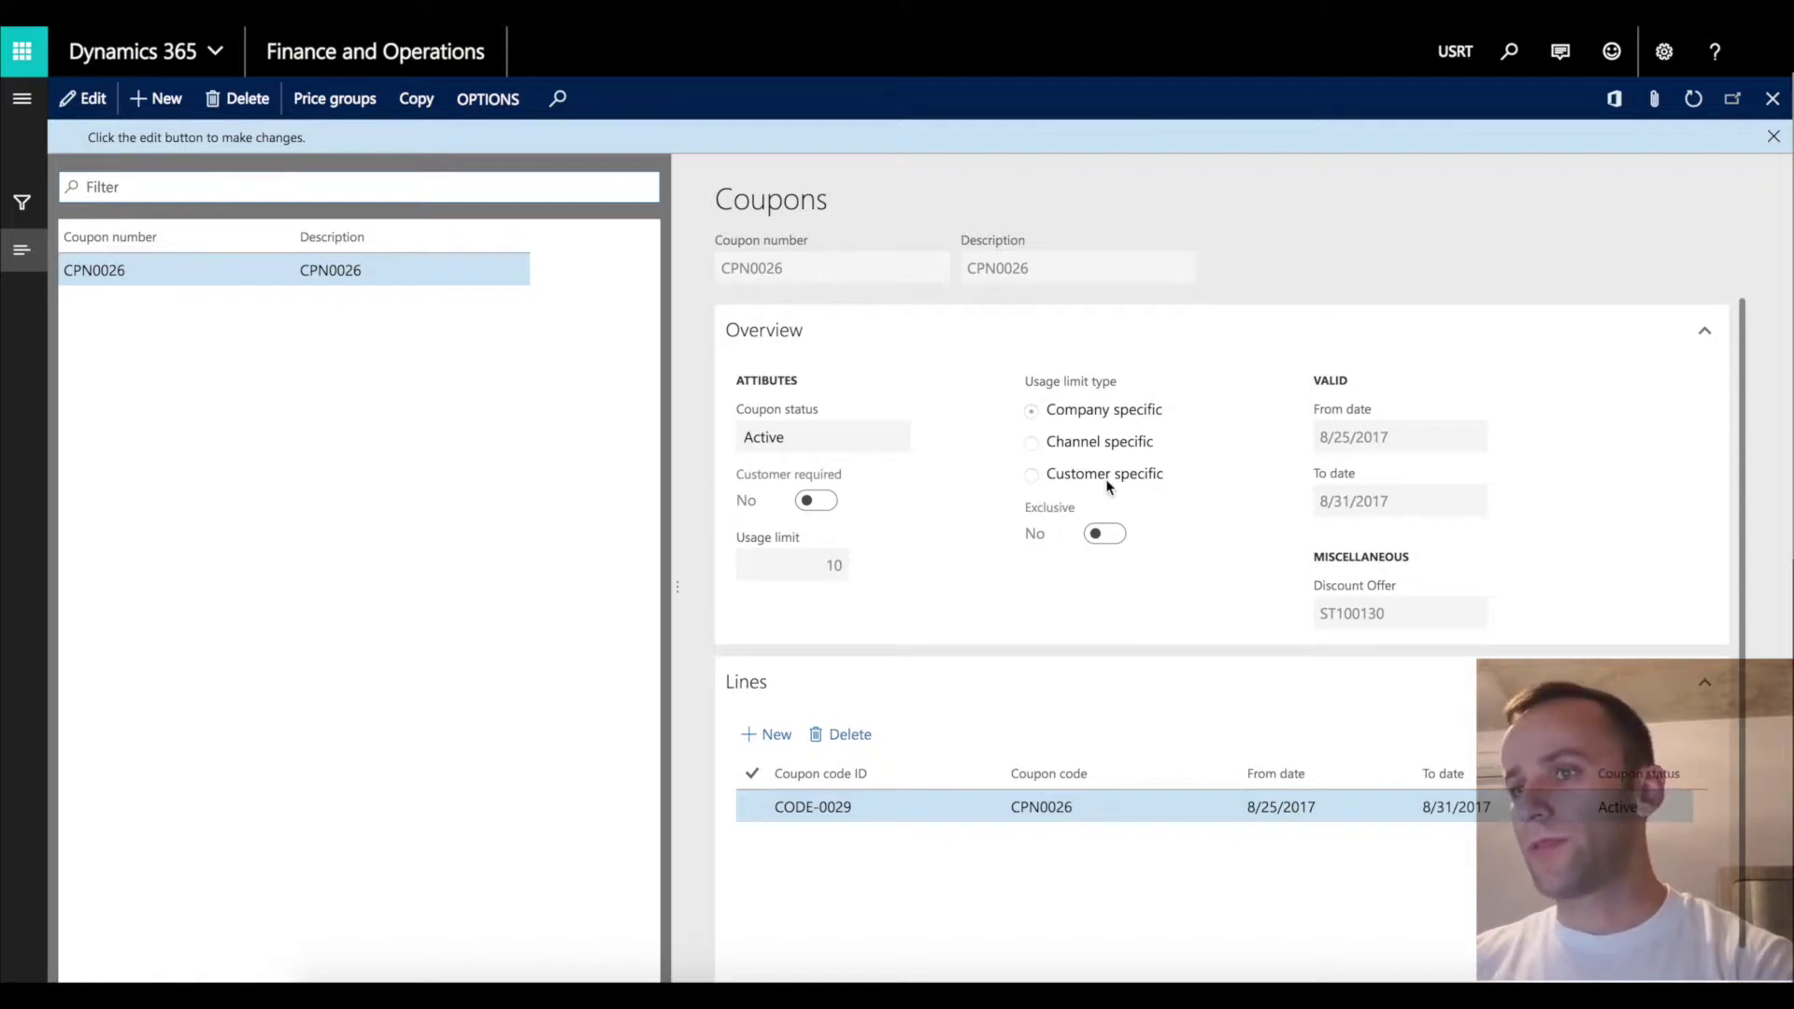
Review coupon CPN0026, its CODE-0029 line and its attached price groups.
scroll(1460, 545, down, 1)
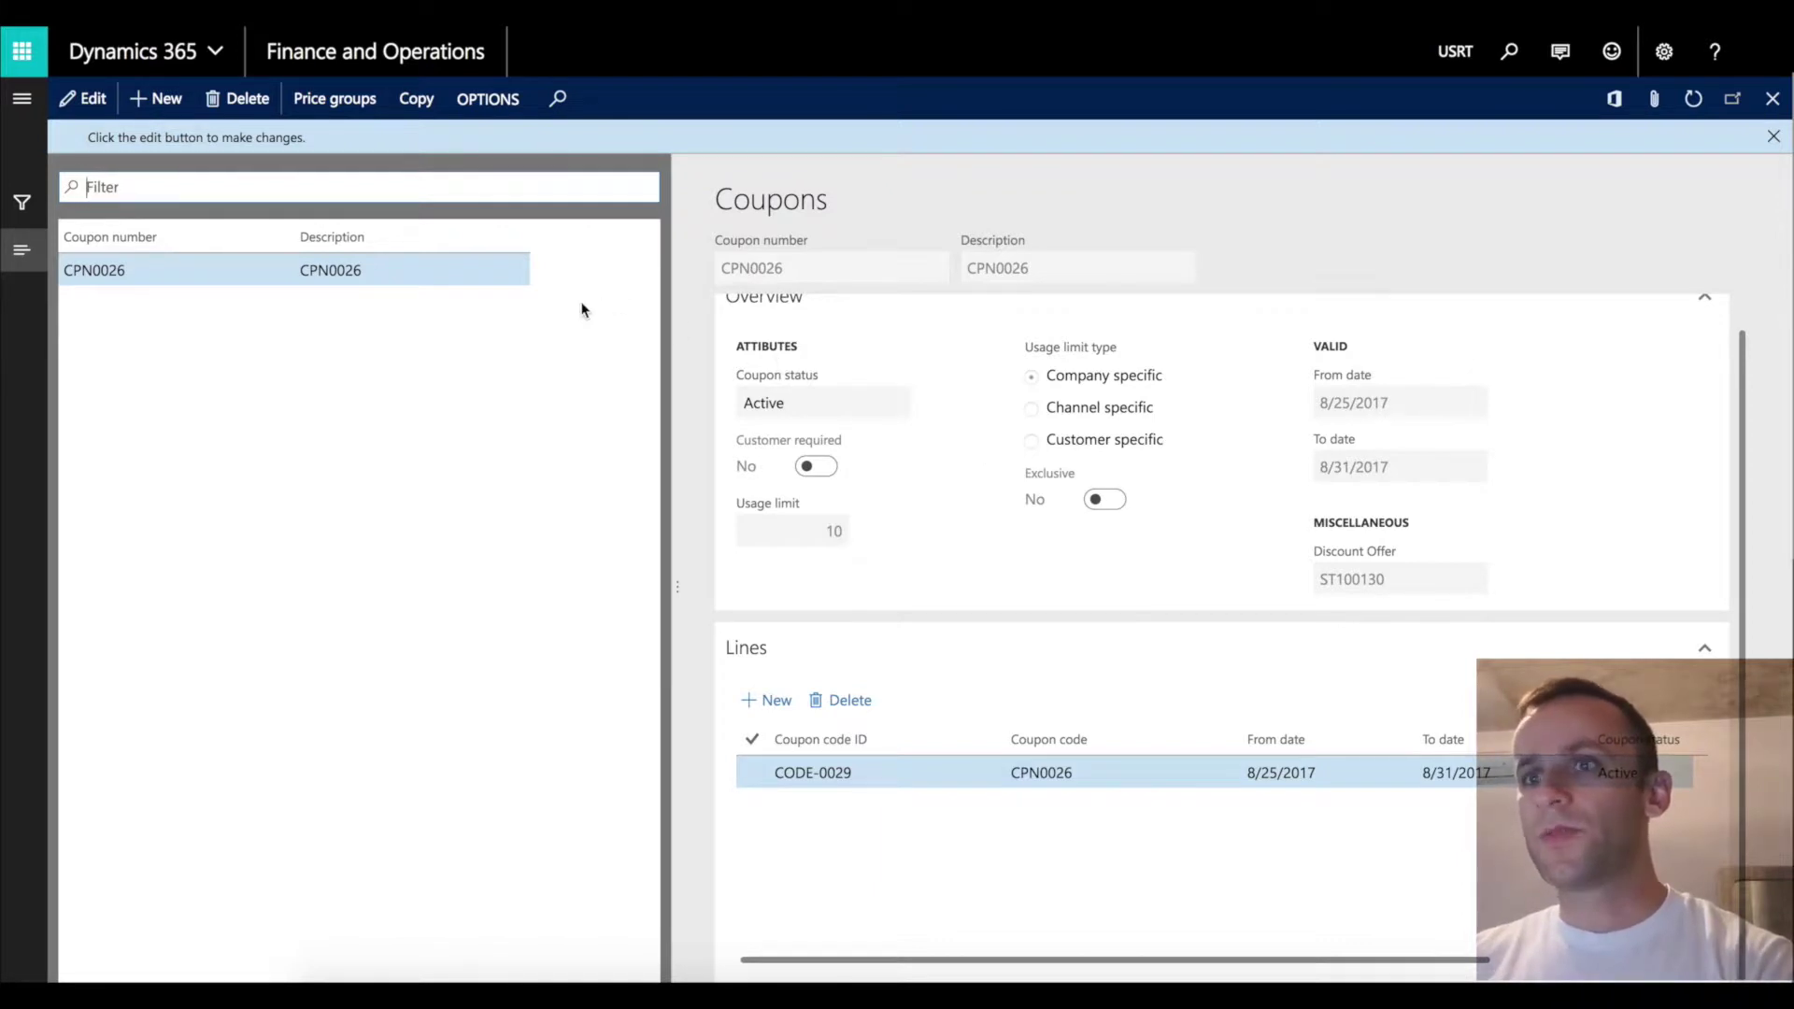
click(362, 106)
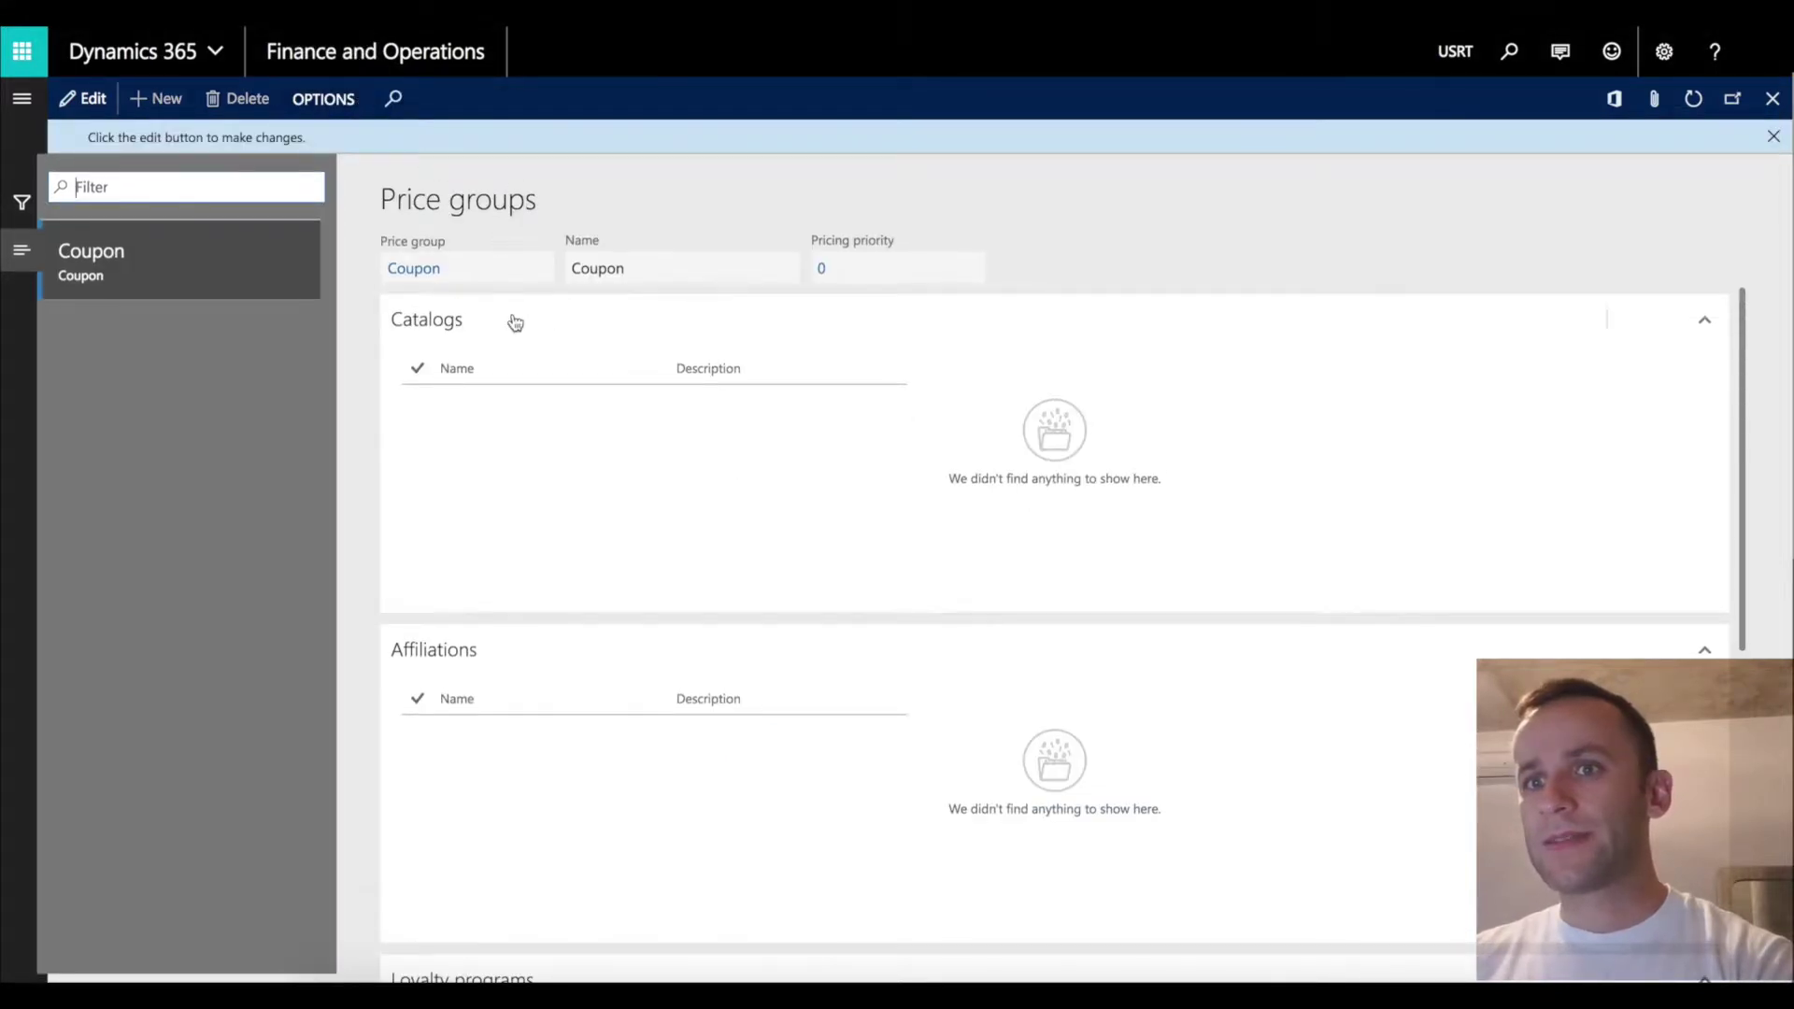
click(1772, 98)
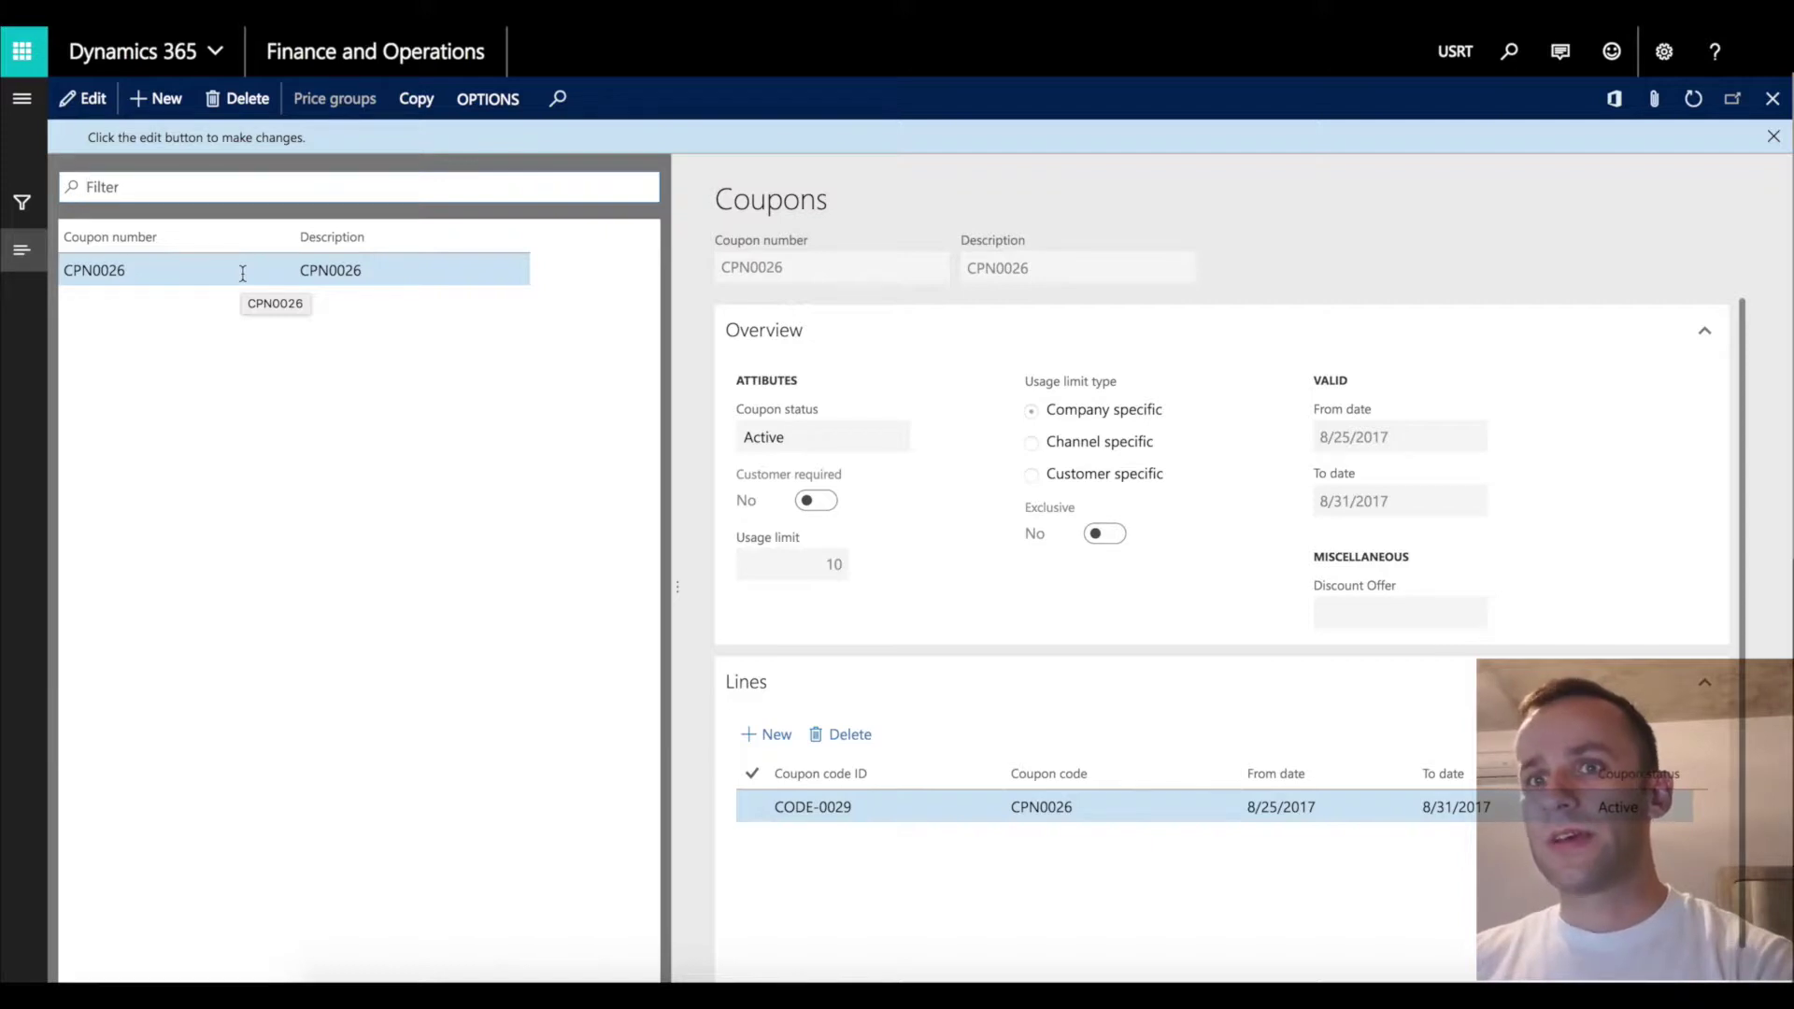
scroll(913, 641, down, 1)
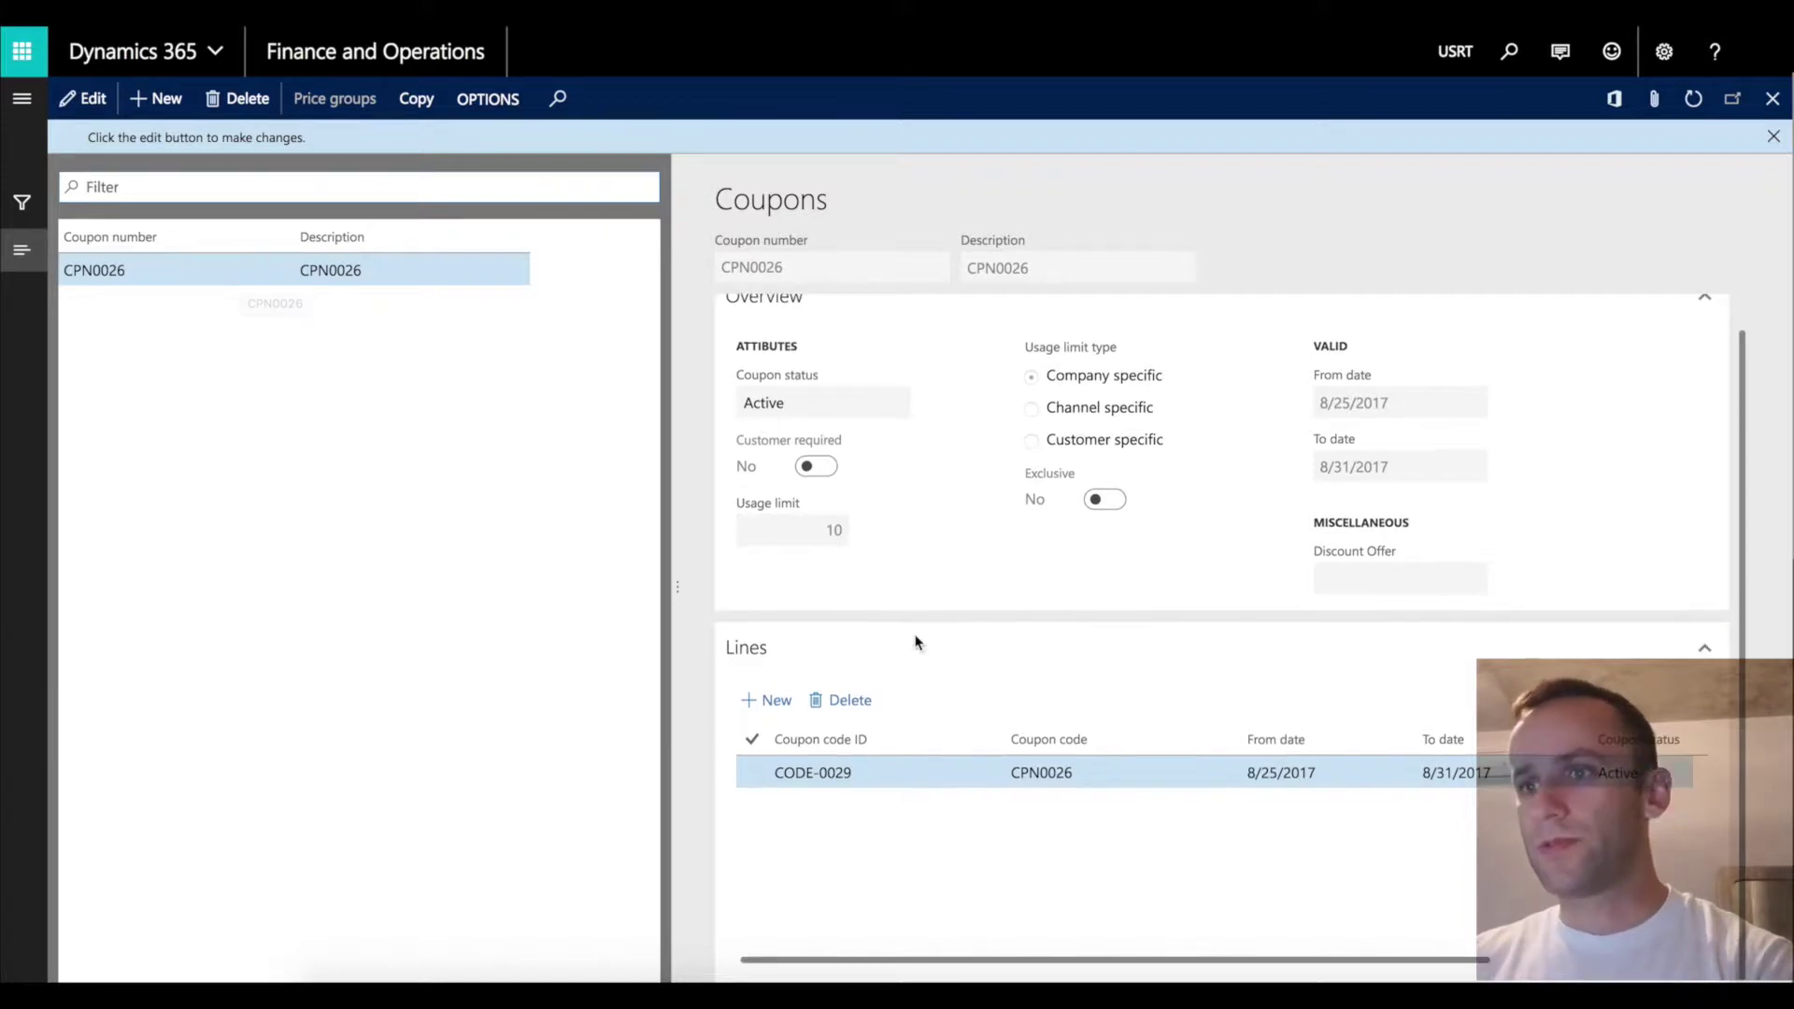
scroll(915, 643, up, 1)
scroll(916, 643, down, 1)
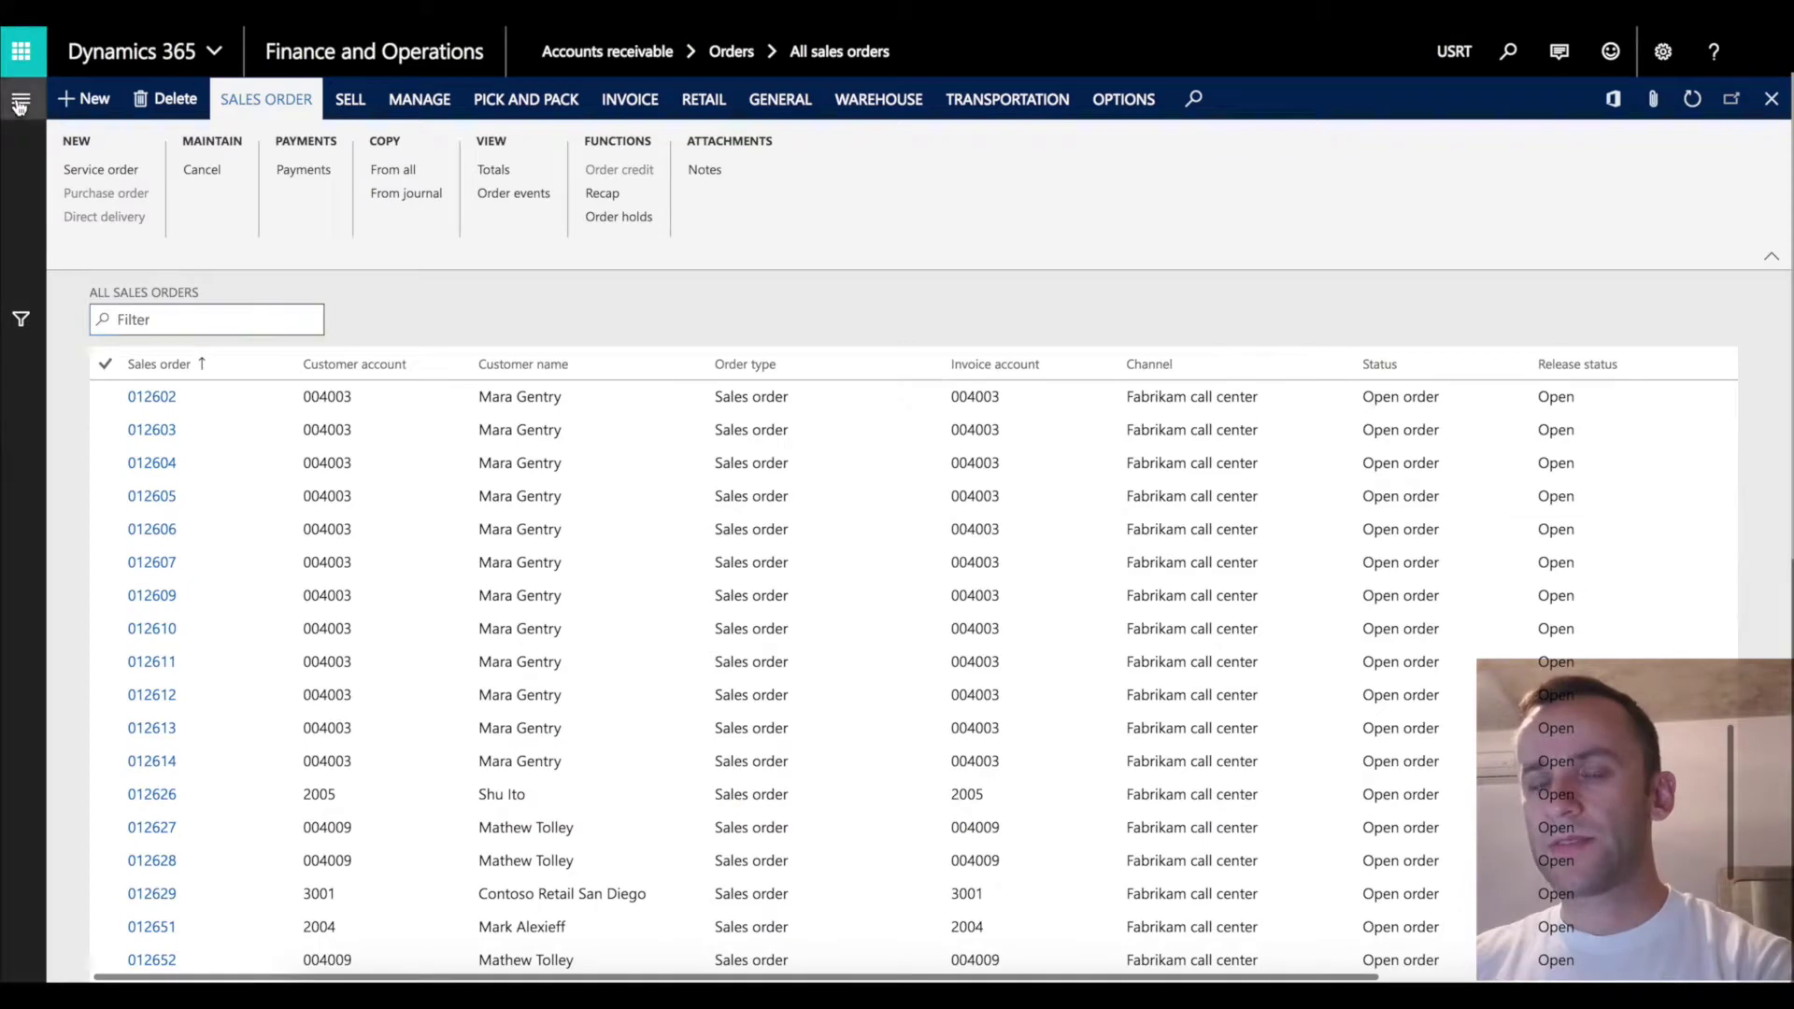
Check the Coupon price group on the Fabrikam call center via All call centers > Price groups.
click(21, 98)
scroll(131, 818, down, 4)
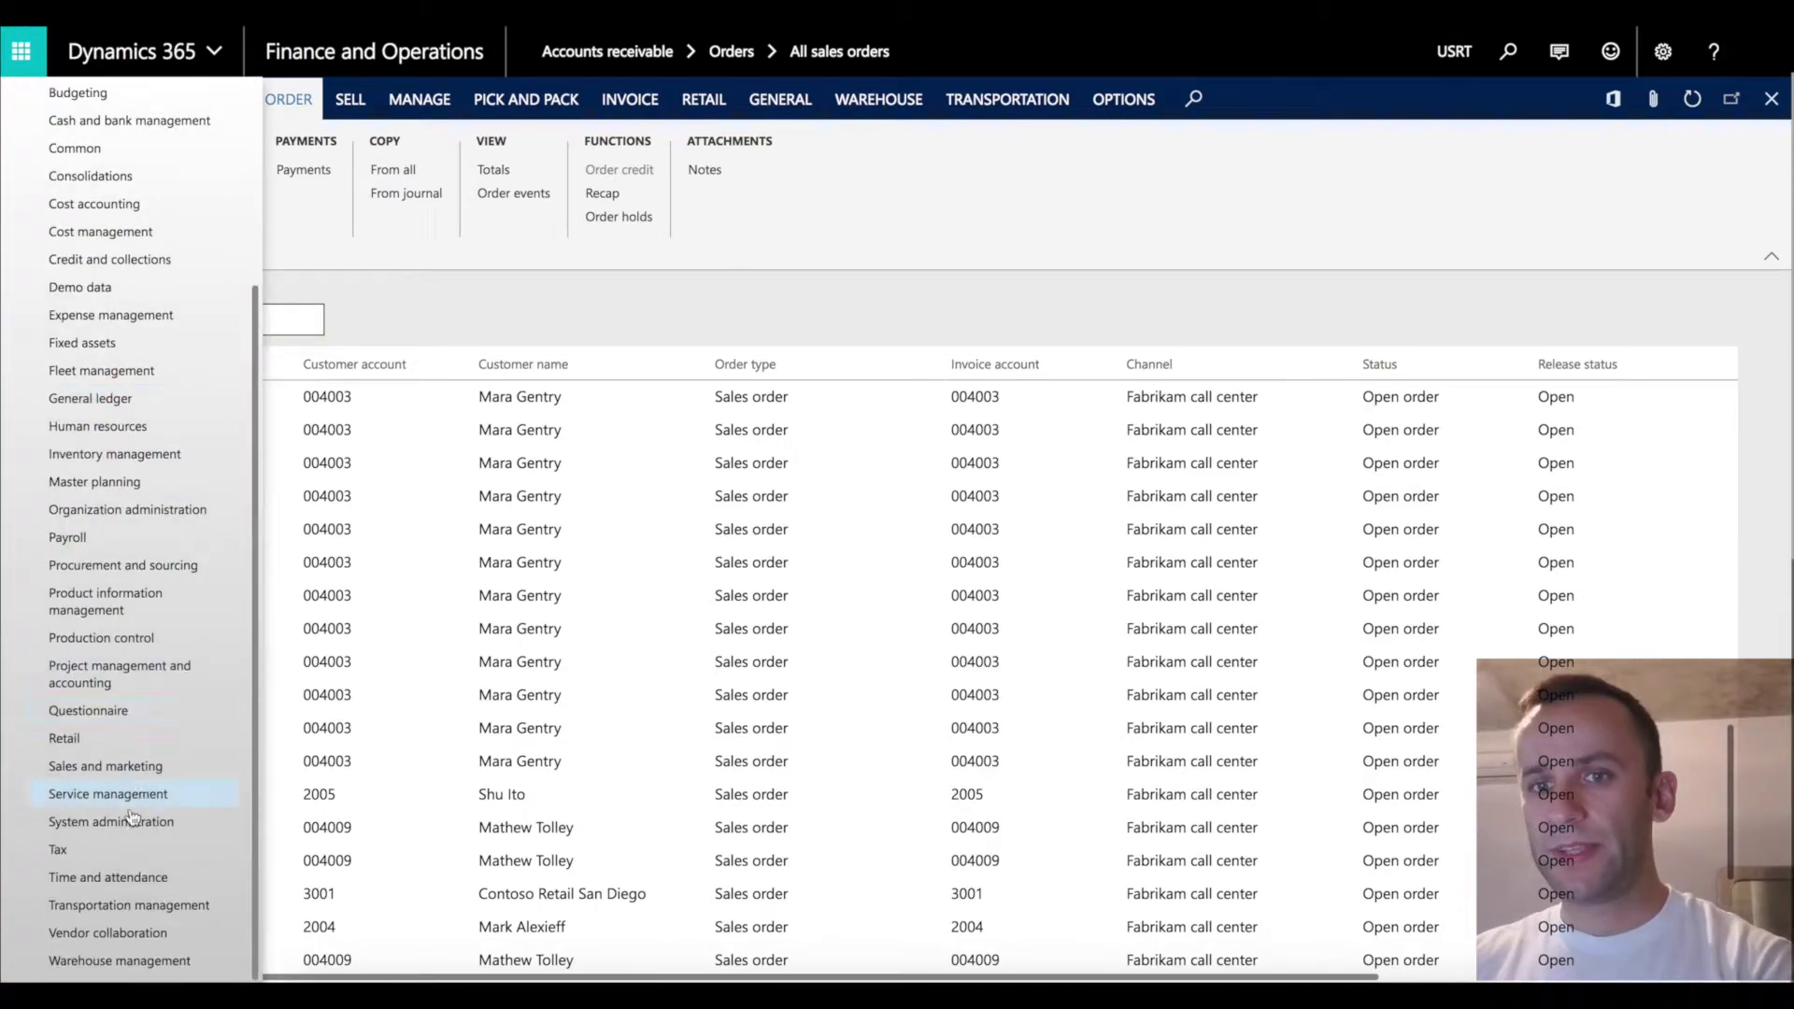
click(65, 738)
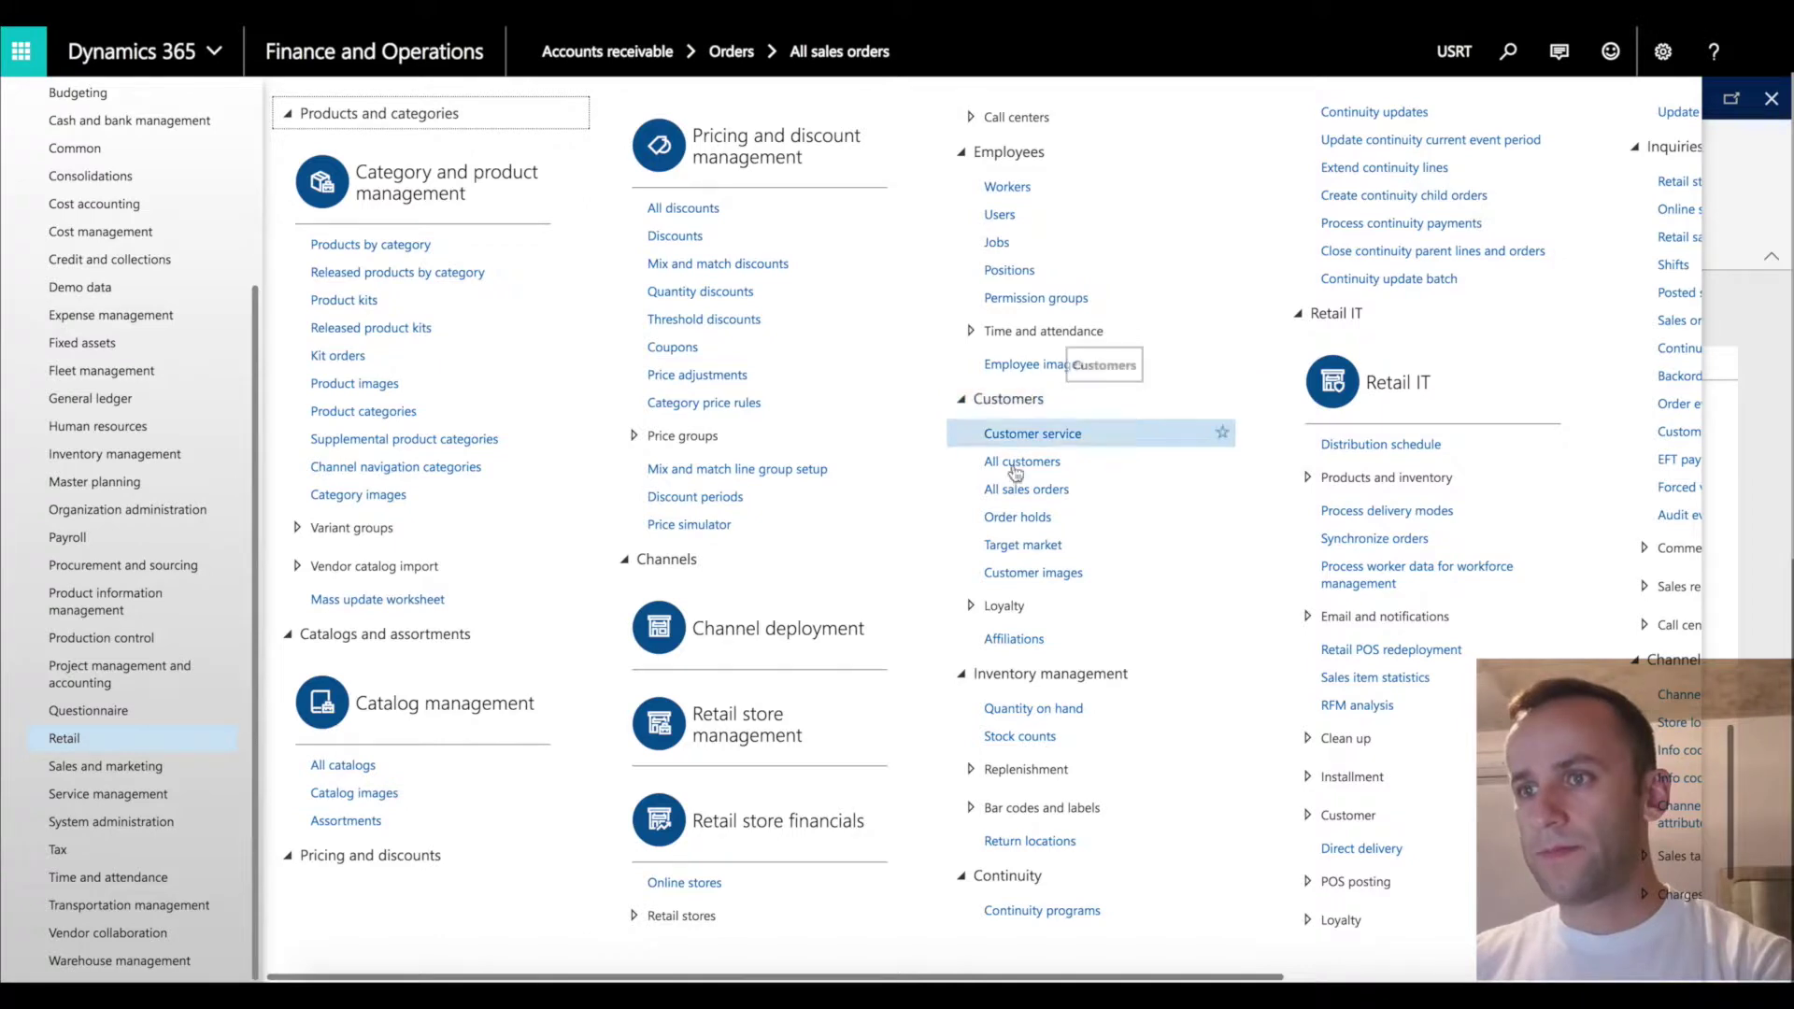
click(1017, 117)
click(1028, 147)
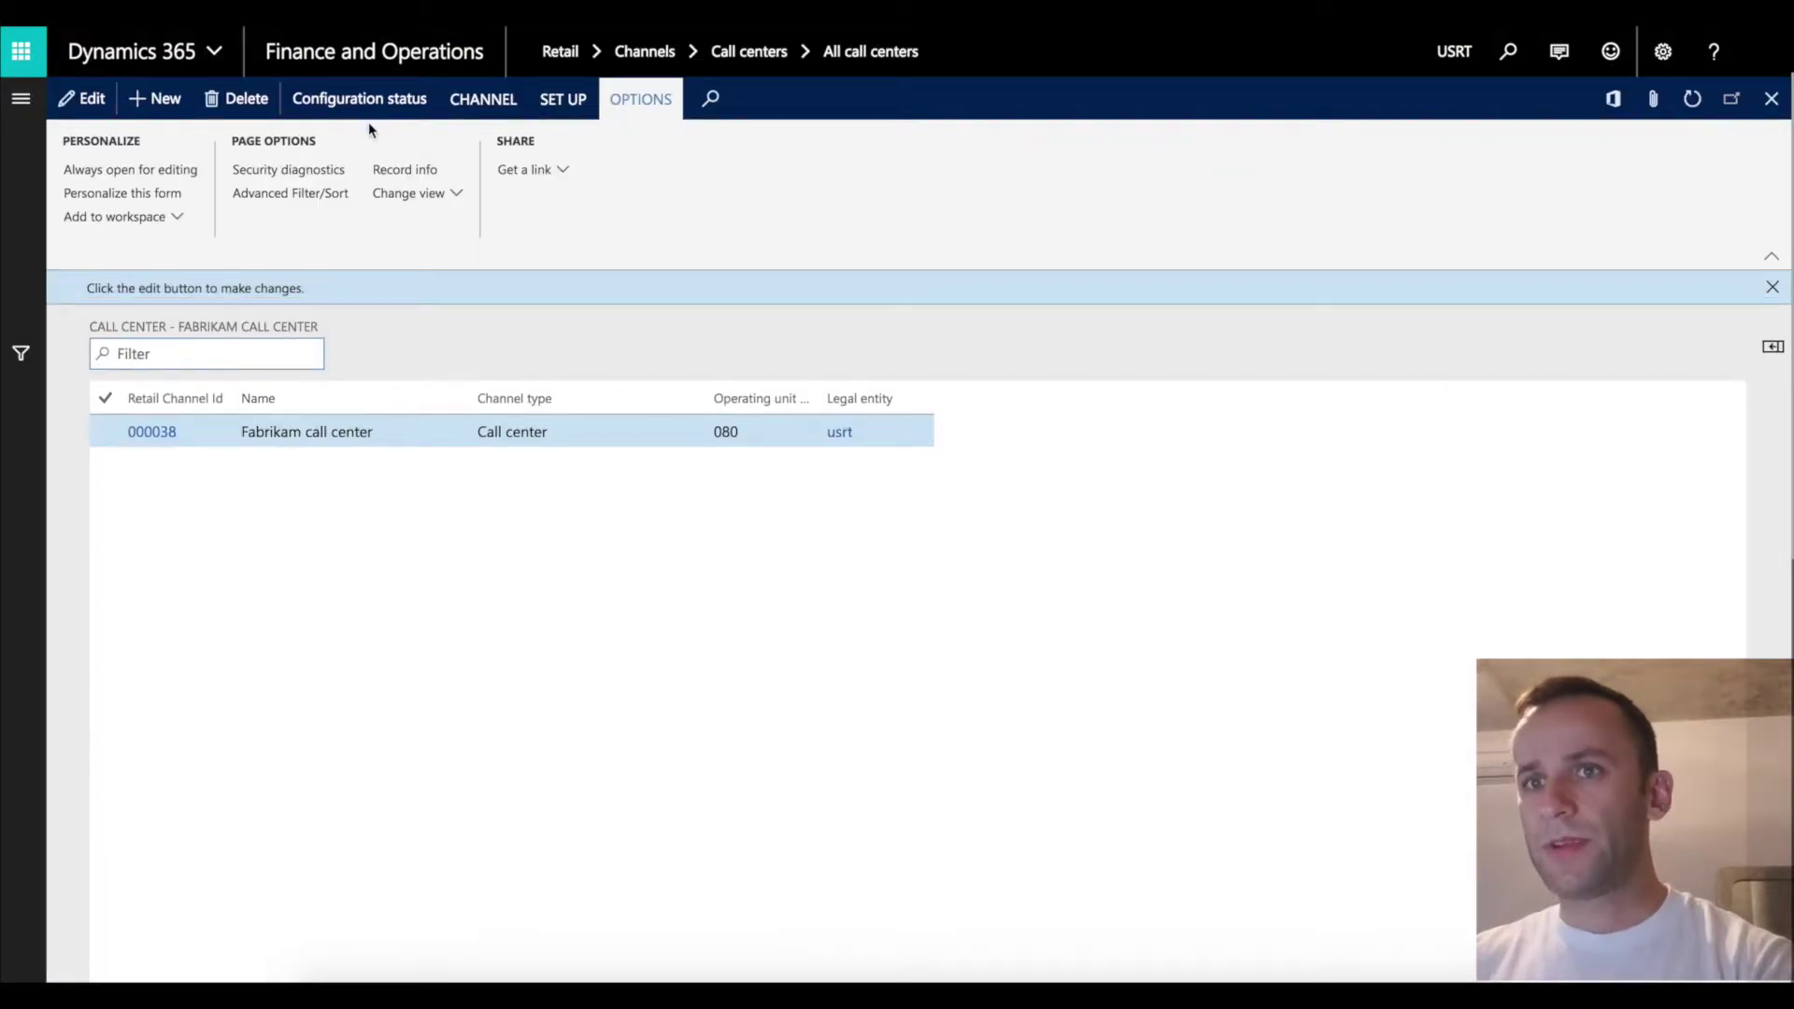
click(497, 112)
click(221, 168)
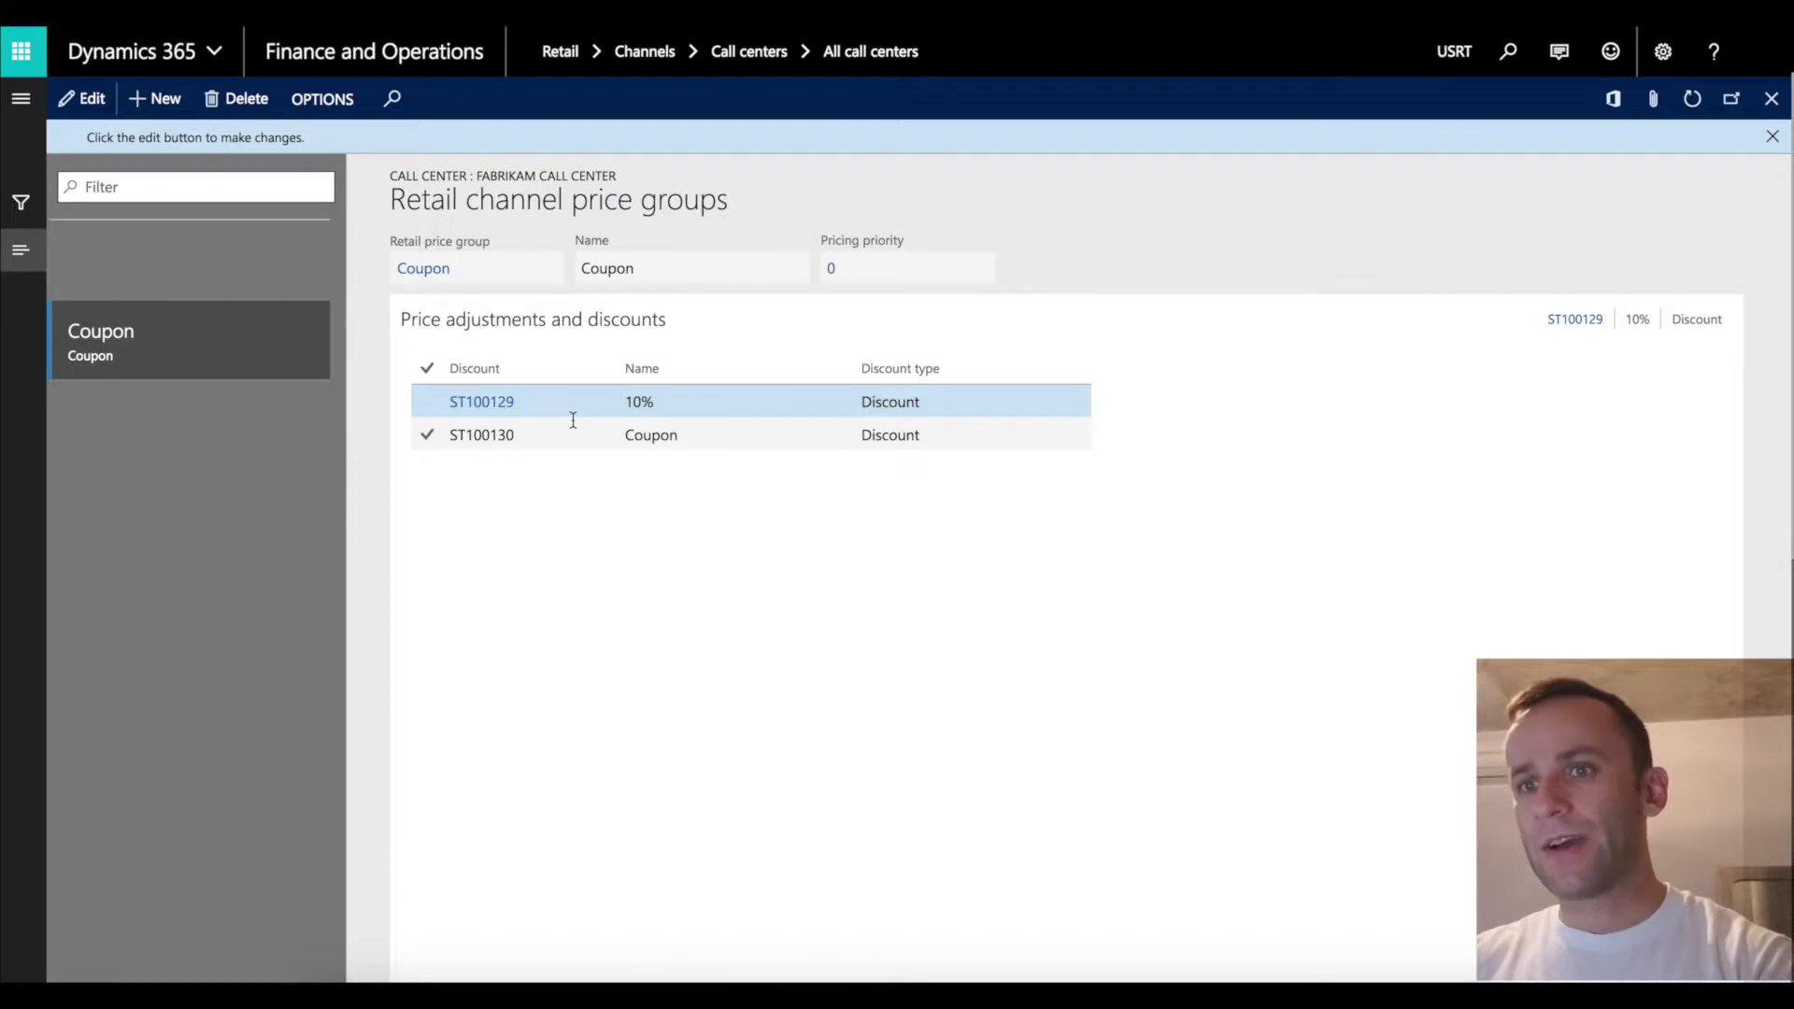
click(1772, 101)
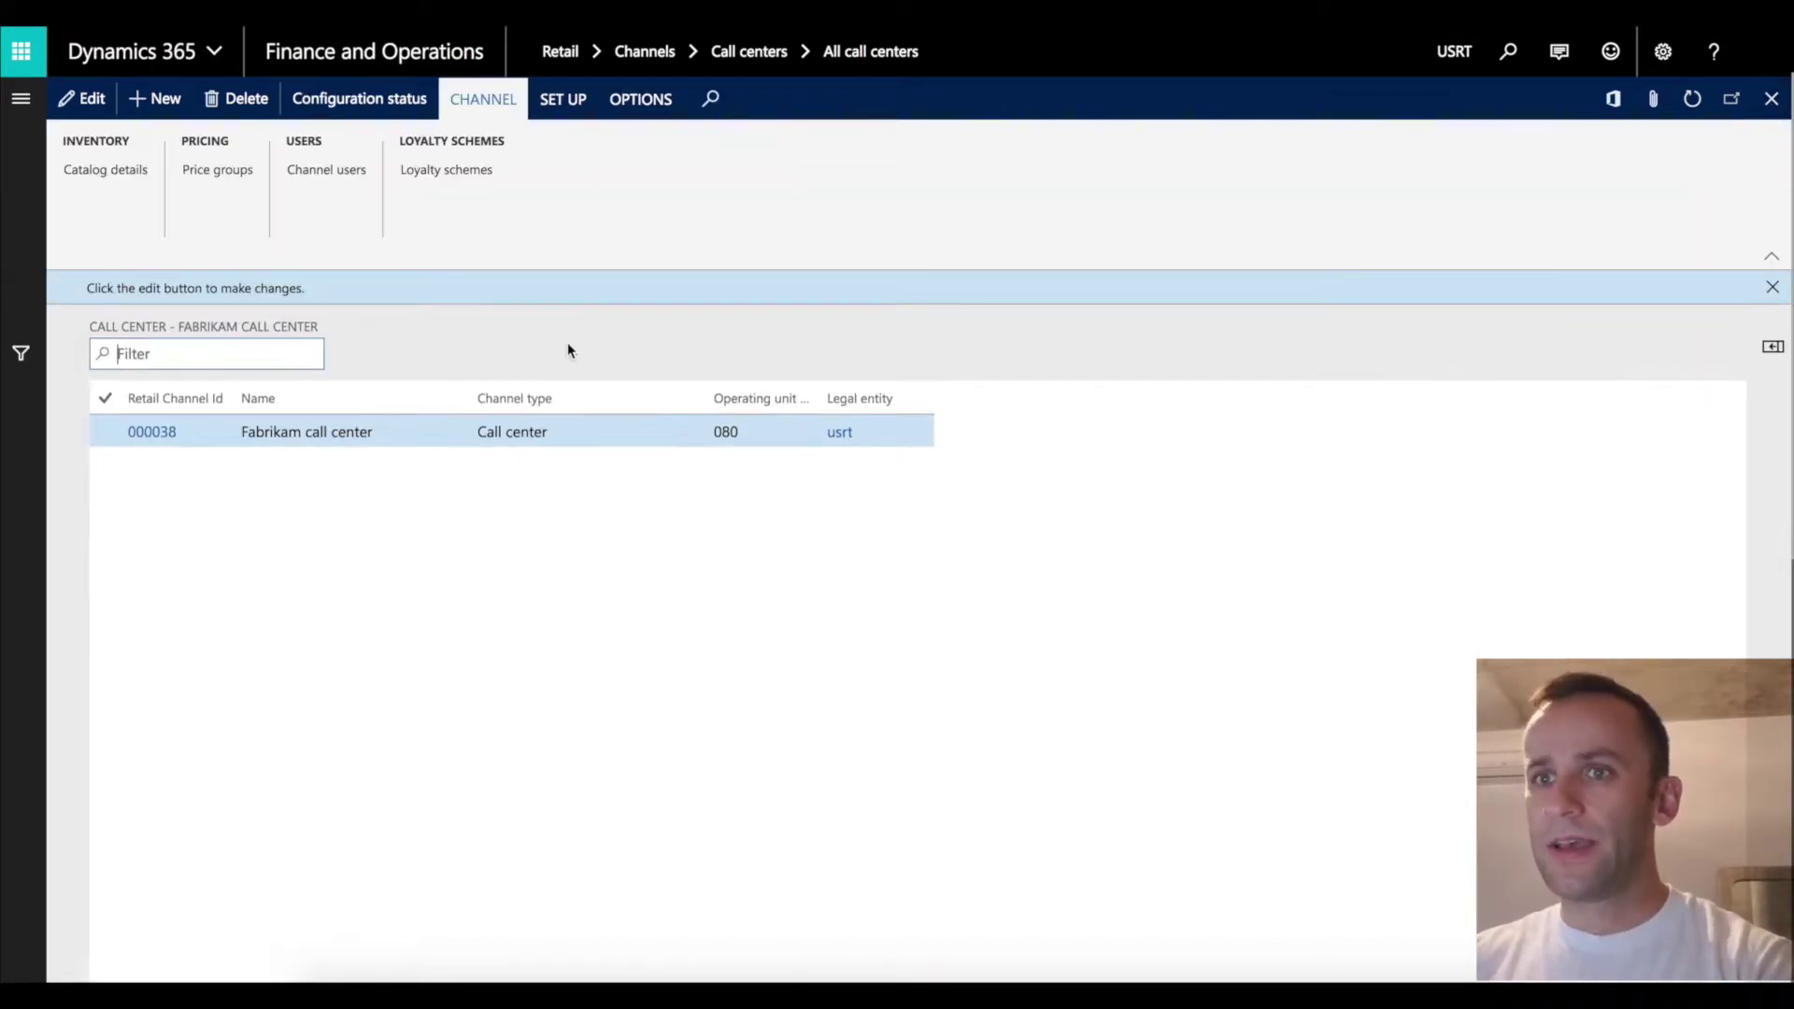
Check the Boston store's price groups and view the Coupon price group's discounts.
click(22, 101)
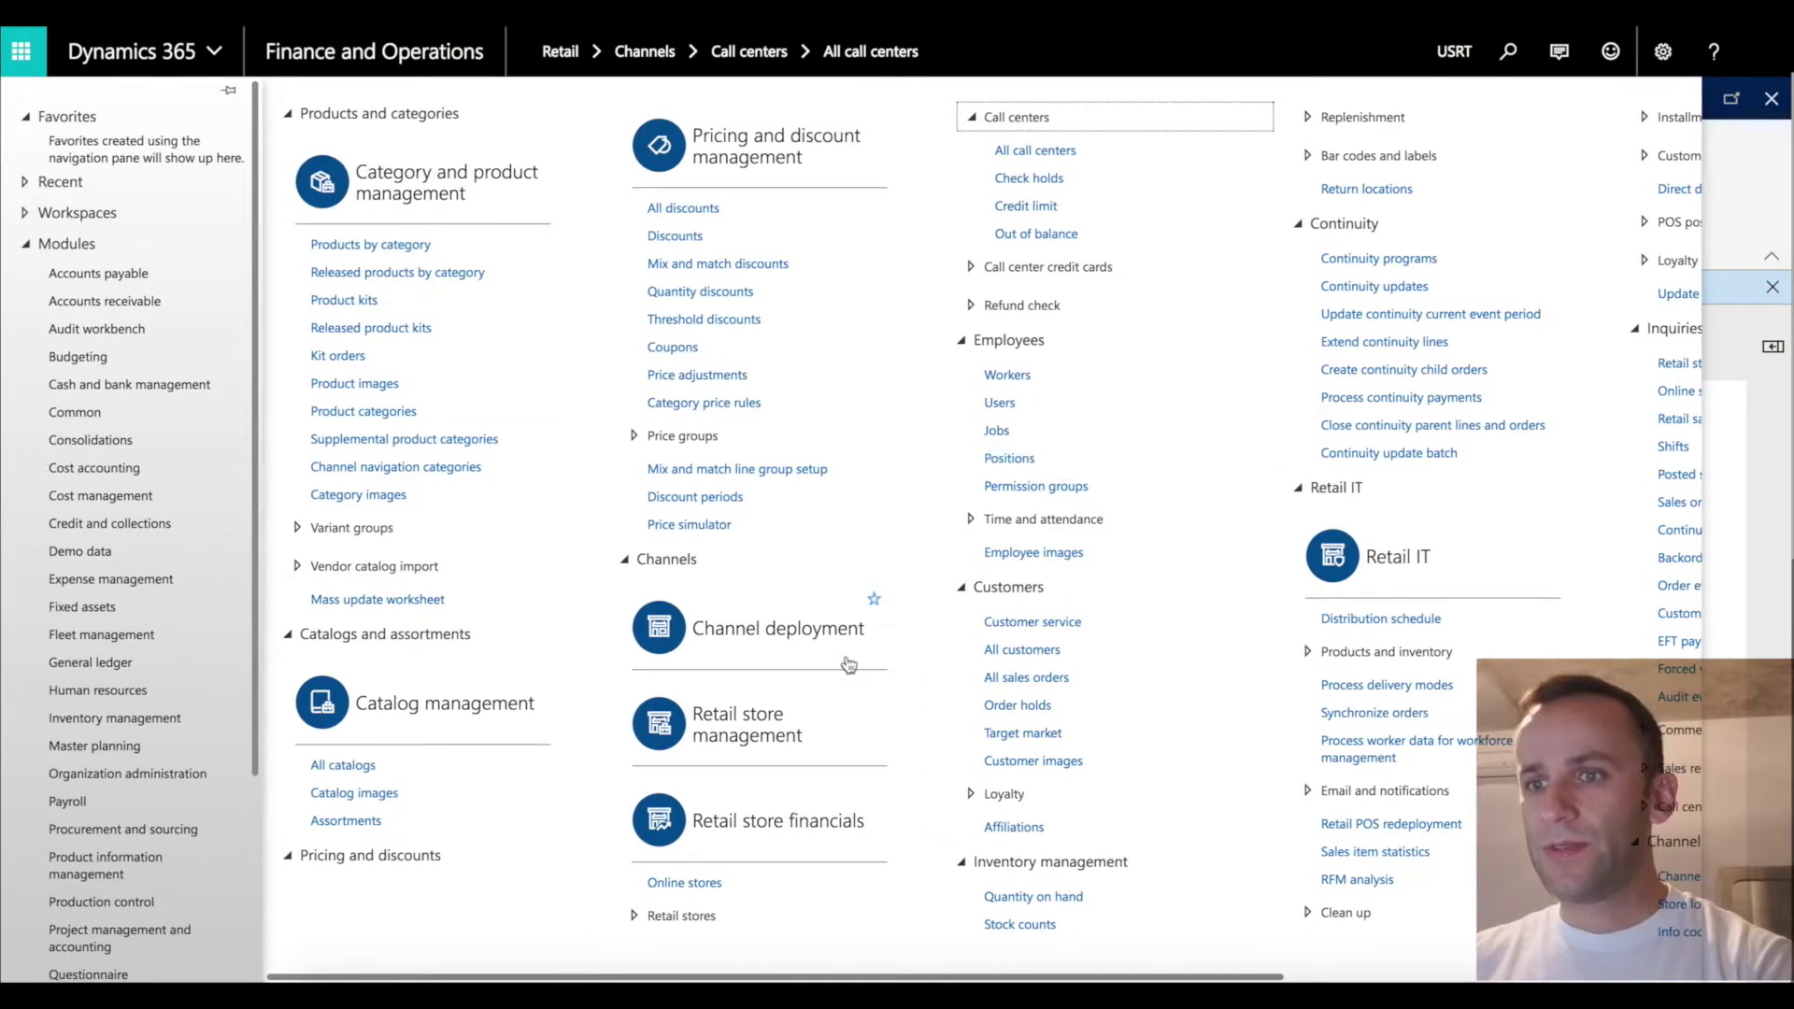
click(827, 629)
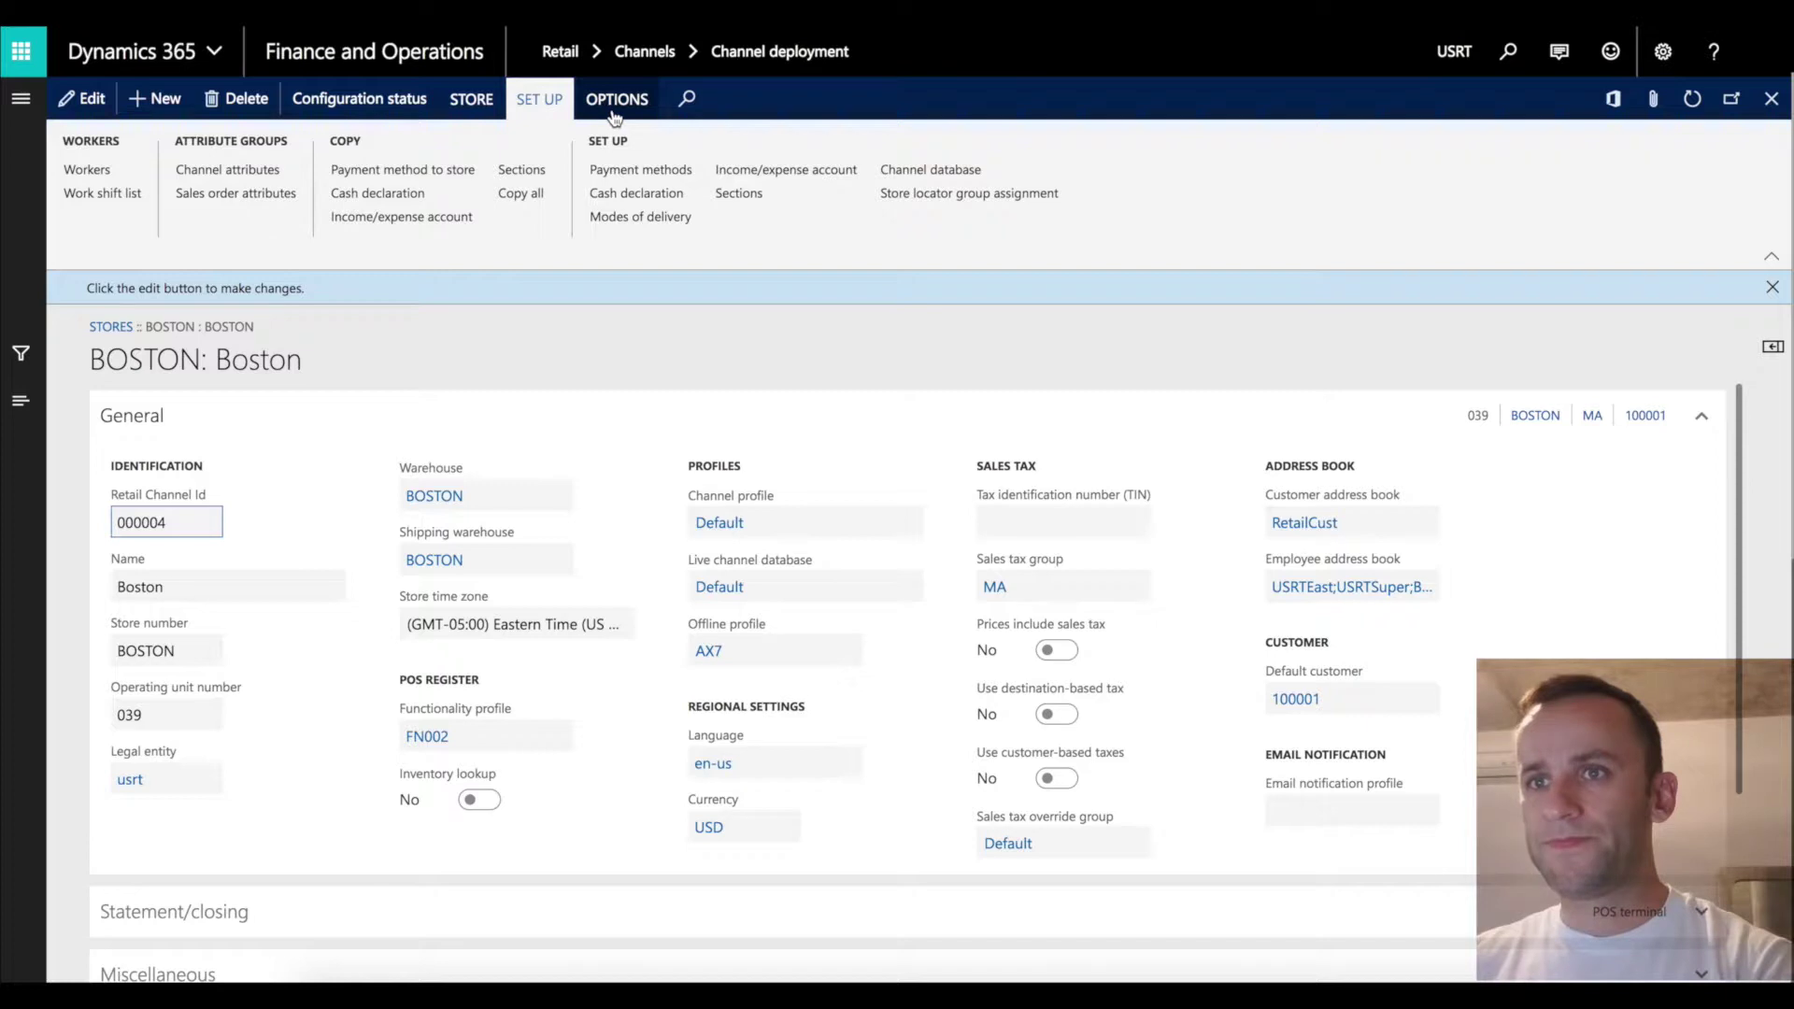
click(472, 99)
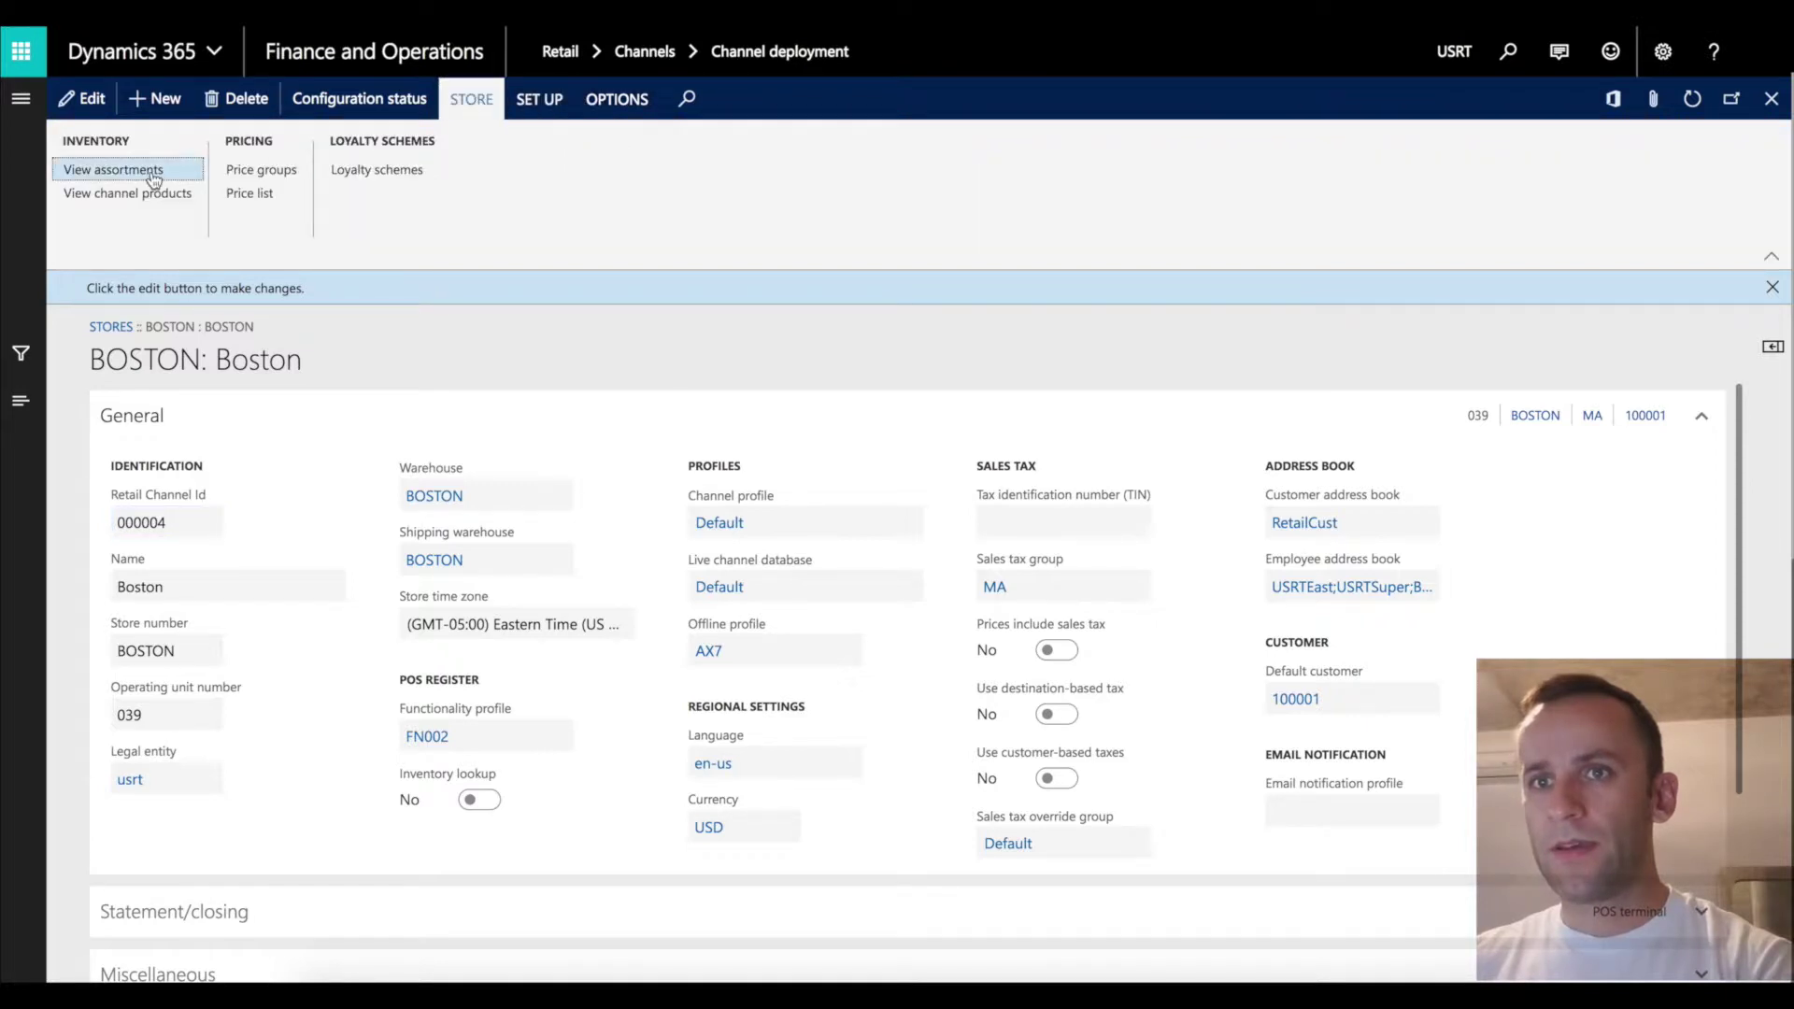
click(268, 175)
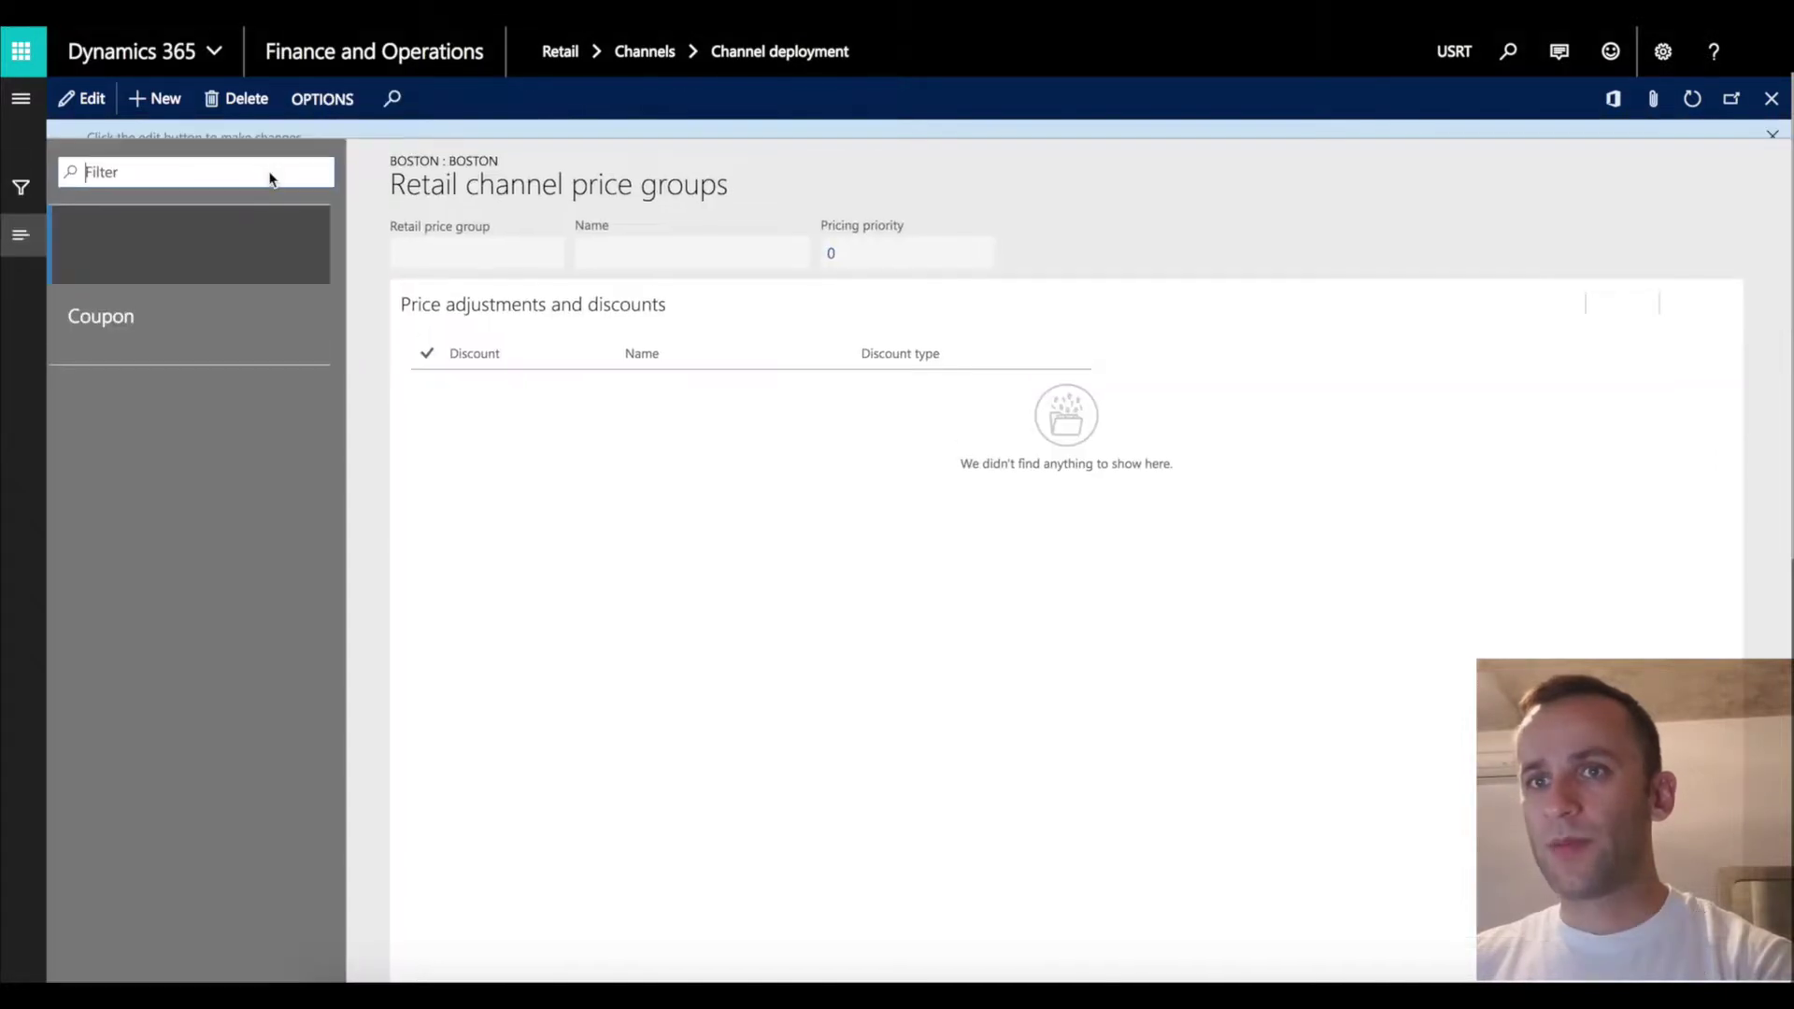
click(176, 348)
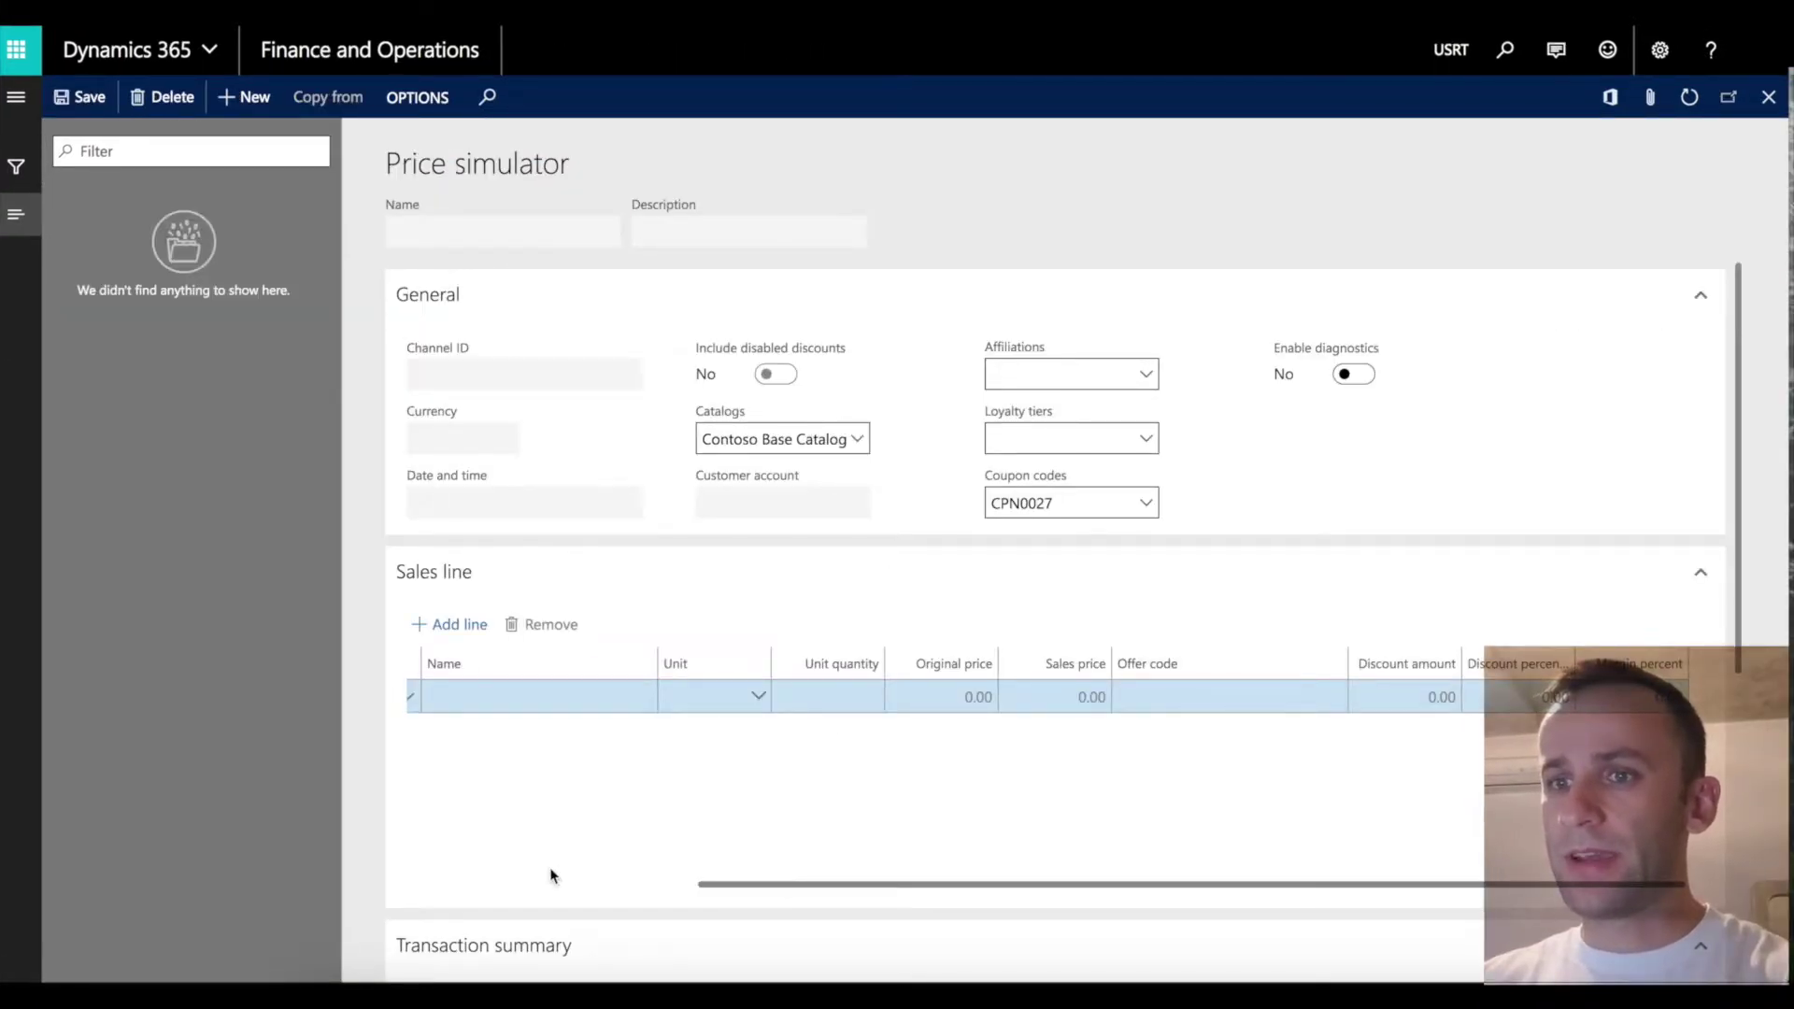
Start a new price simulation named 'Demno' with description 'Demo'.
drag(775, 890, 389, 821)
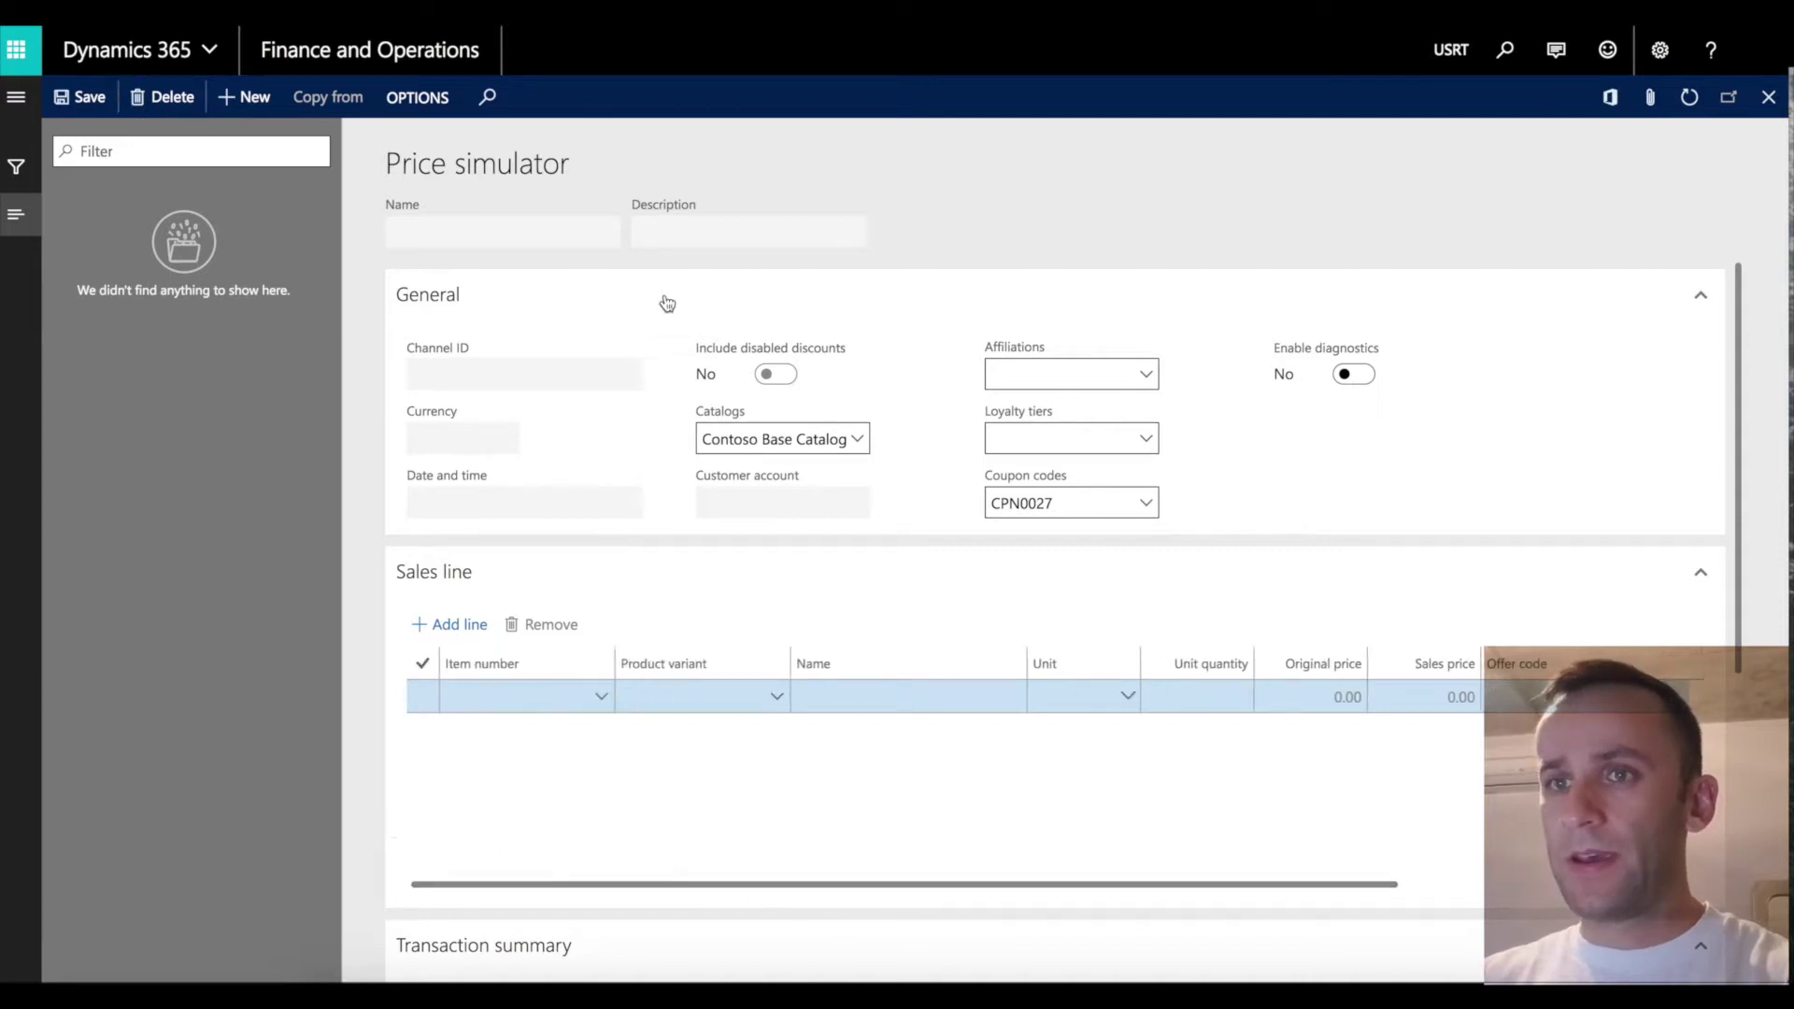
click(241, 97)
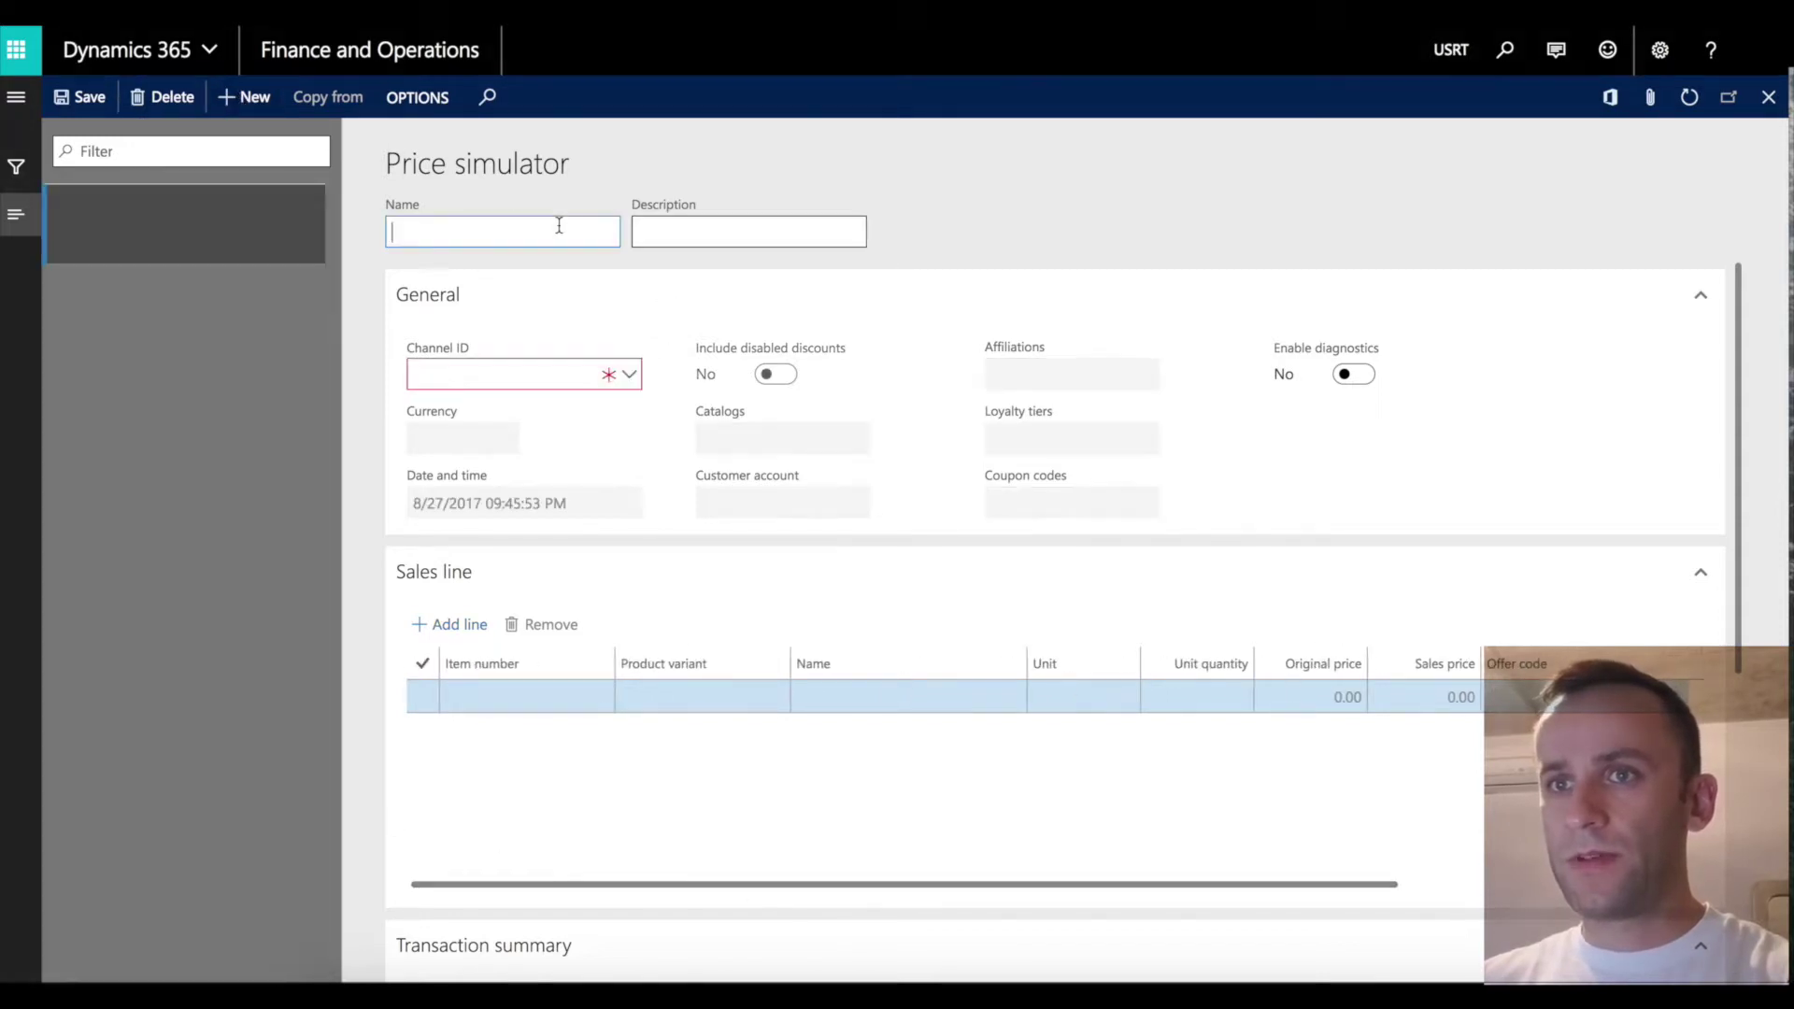
text(Demno)
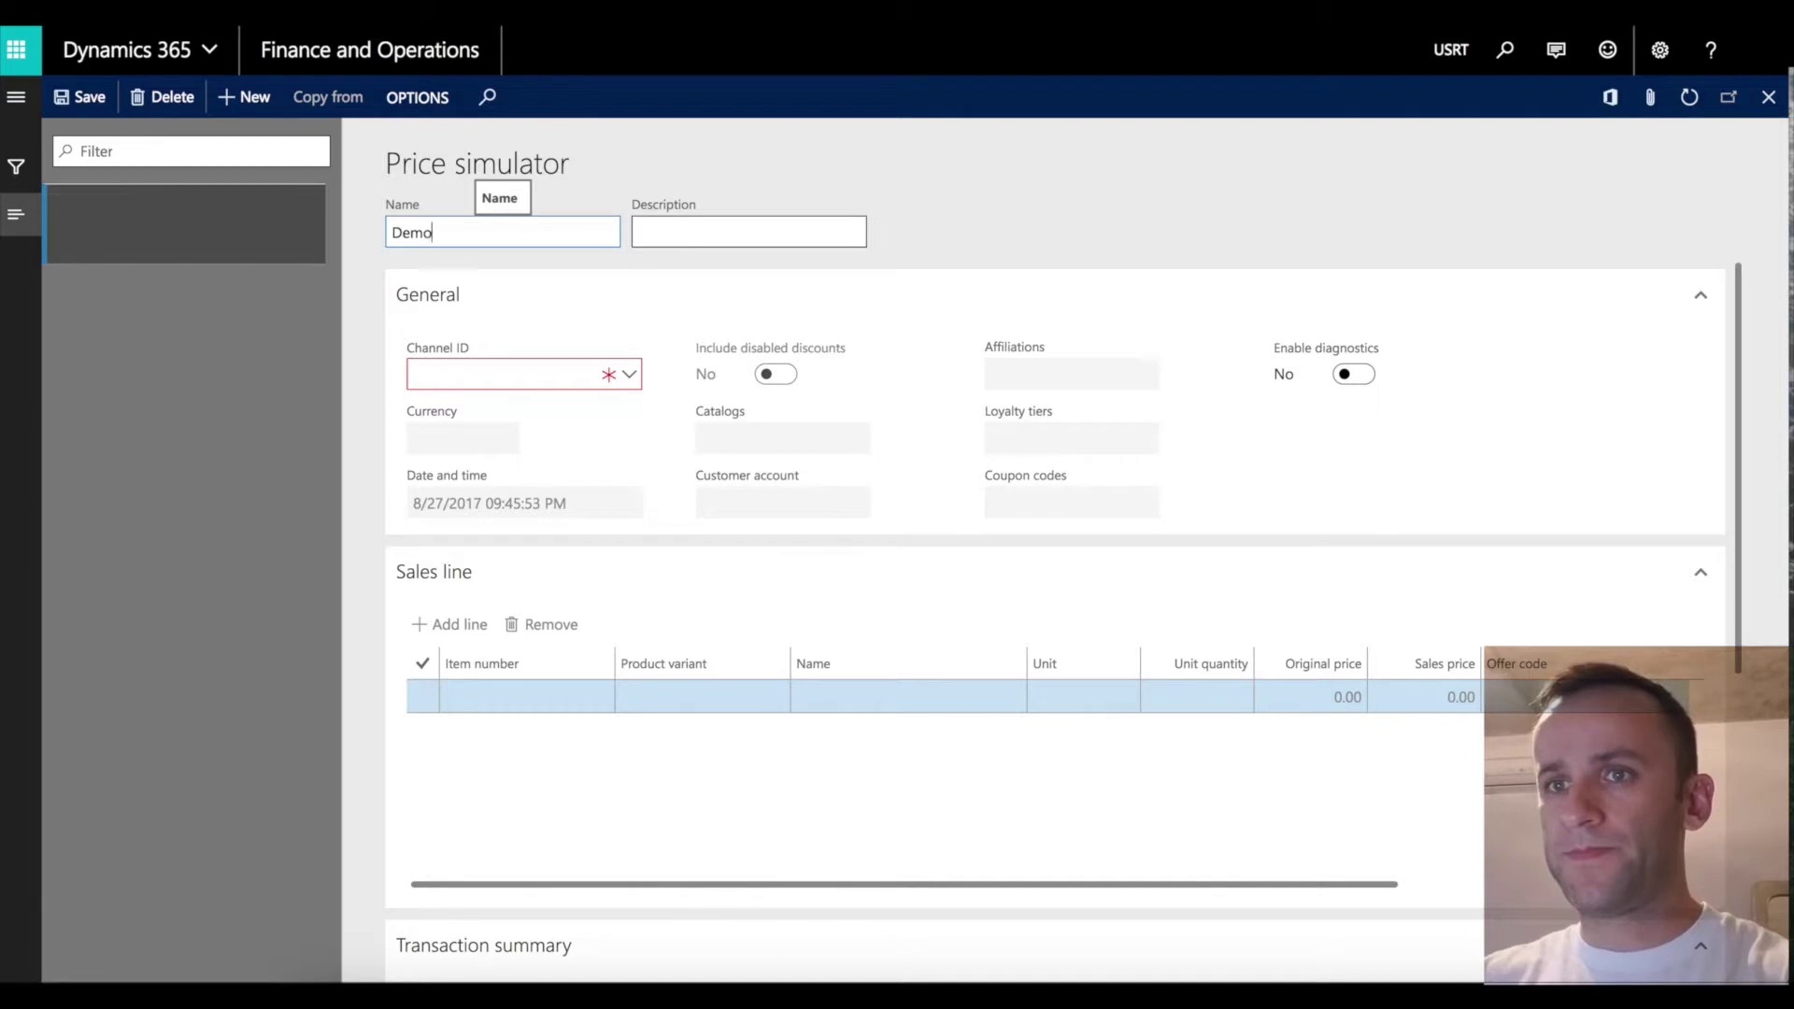
key(Tab)
text(Demo)
key(Tab)
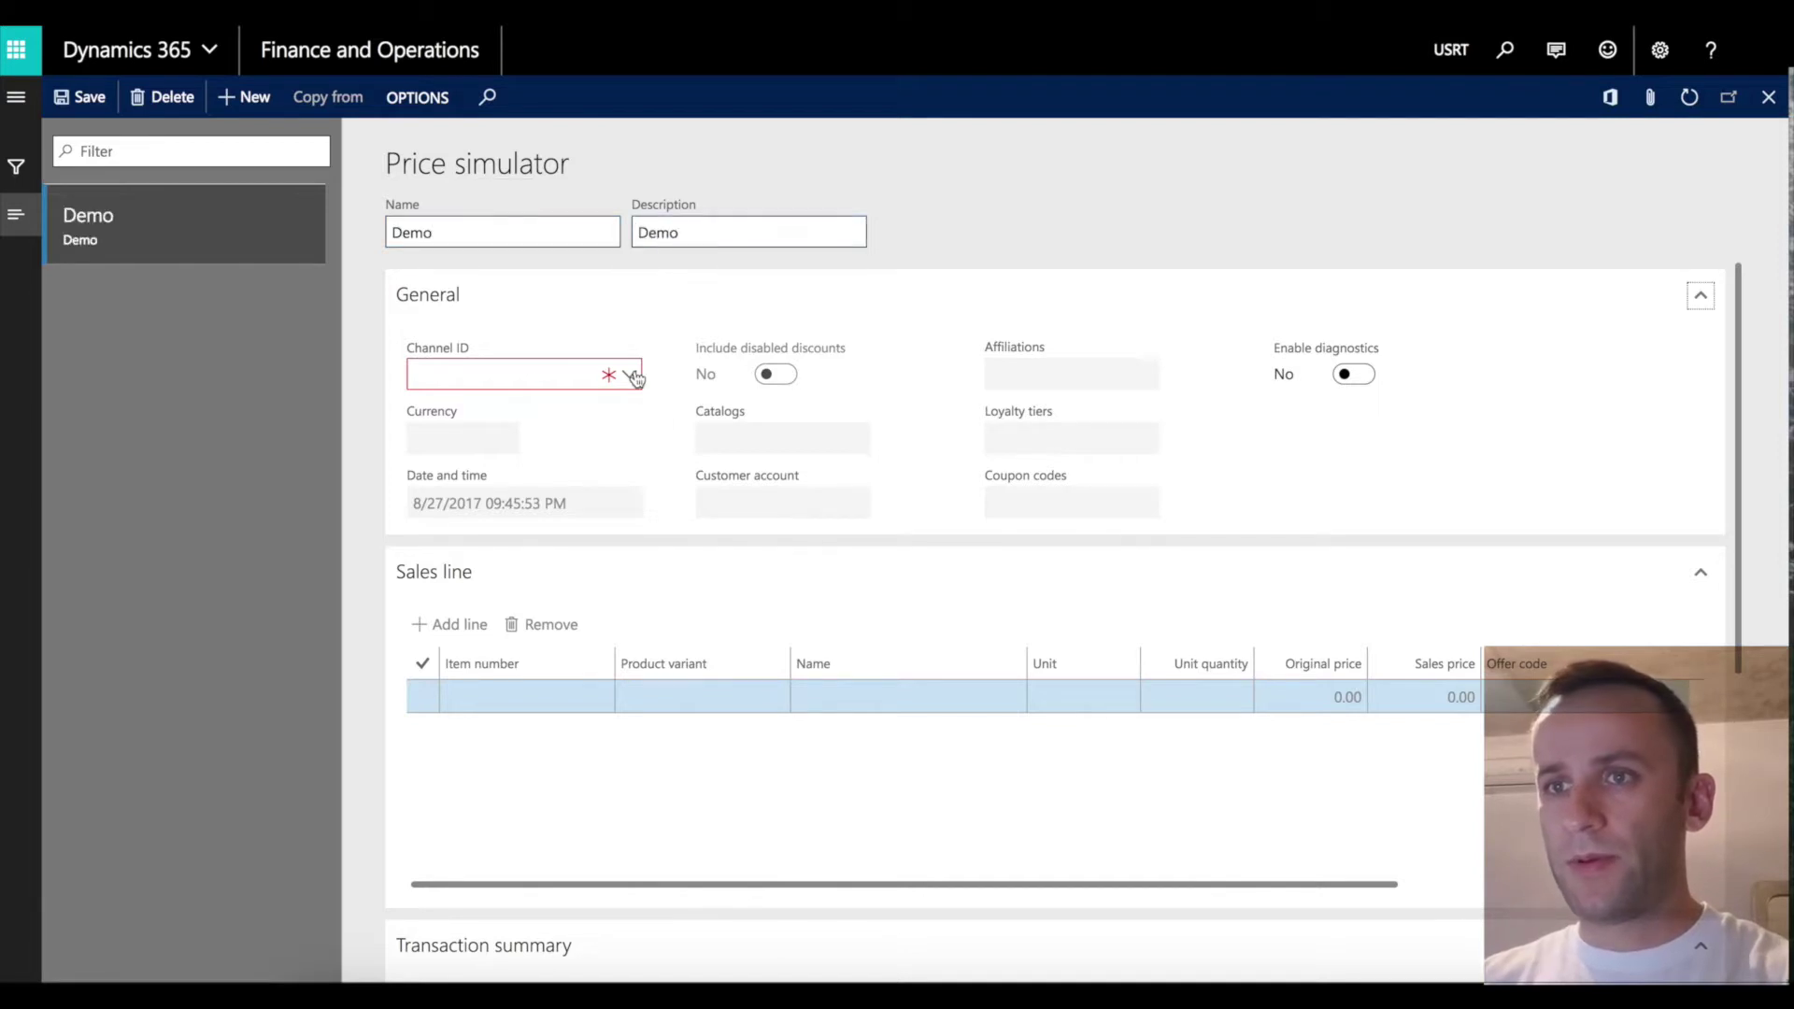
Set channel Boston, coupon code CPN0027, and a sales line for item 0001.
click(631, 375)
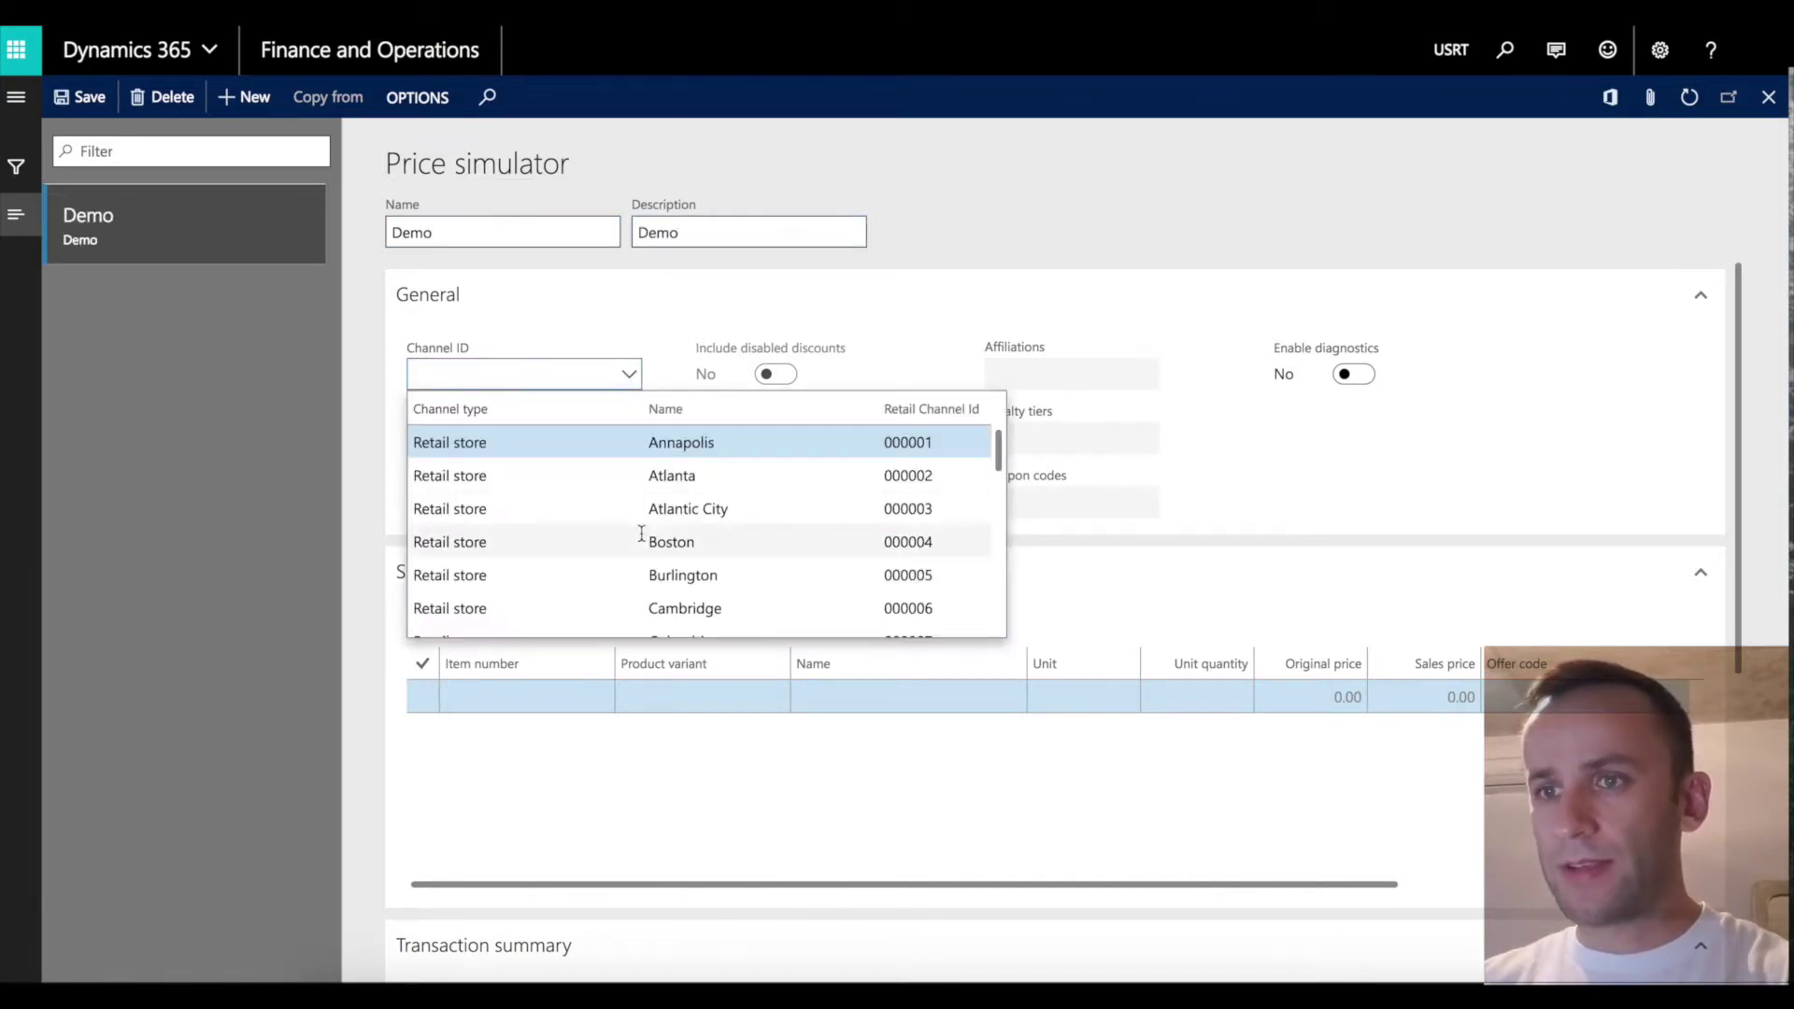
click(620, 542)
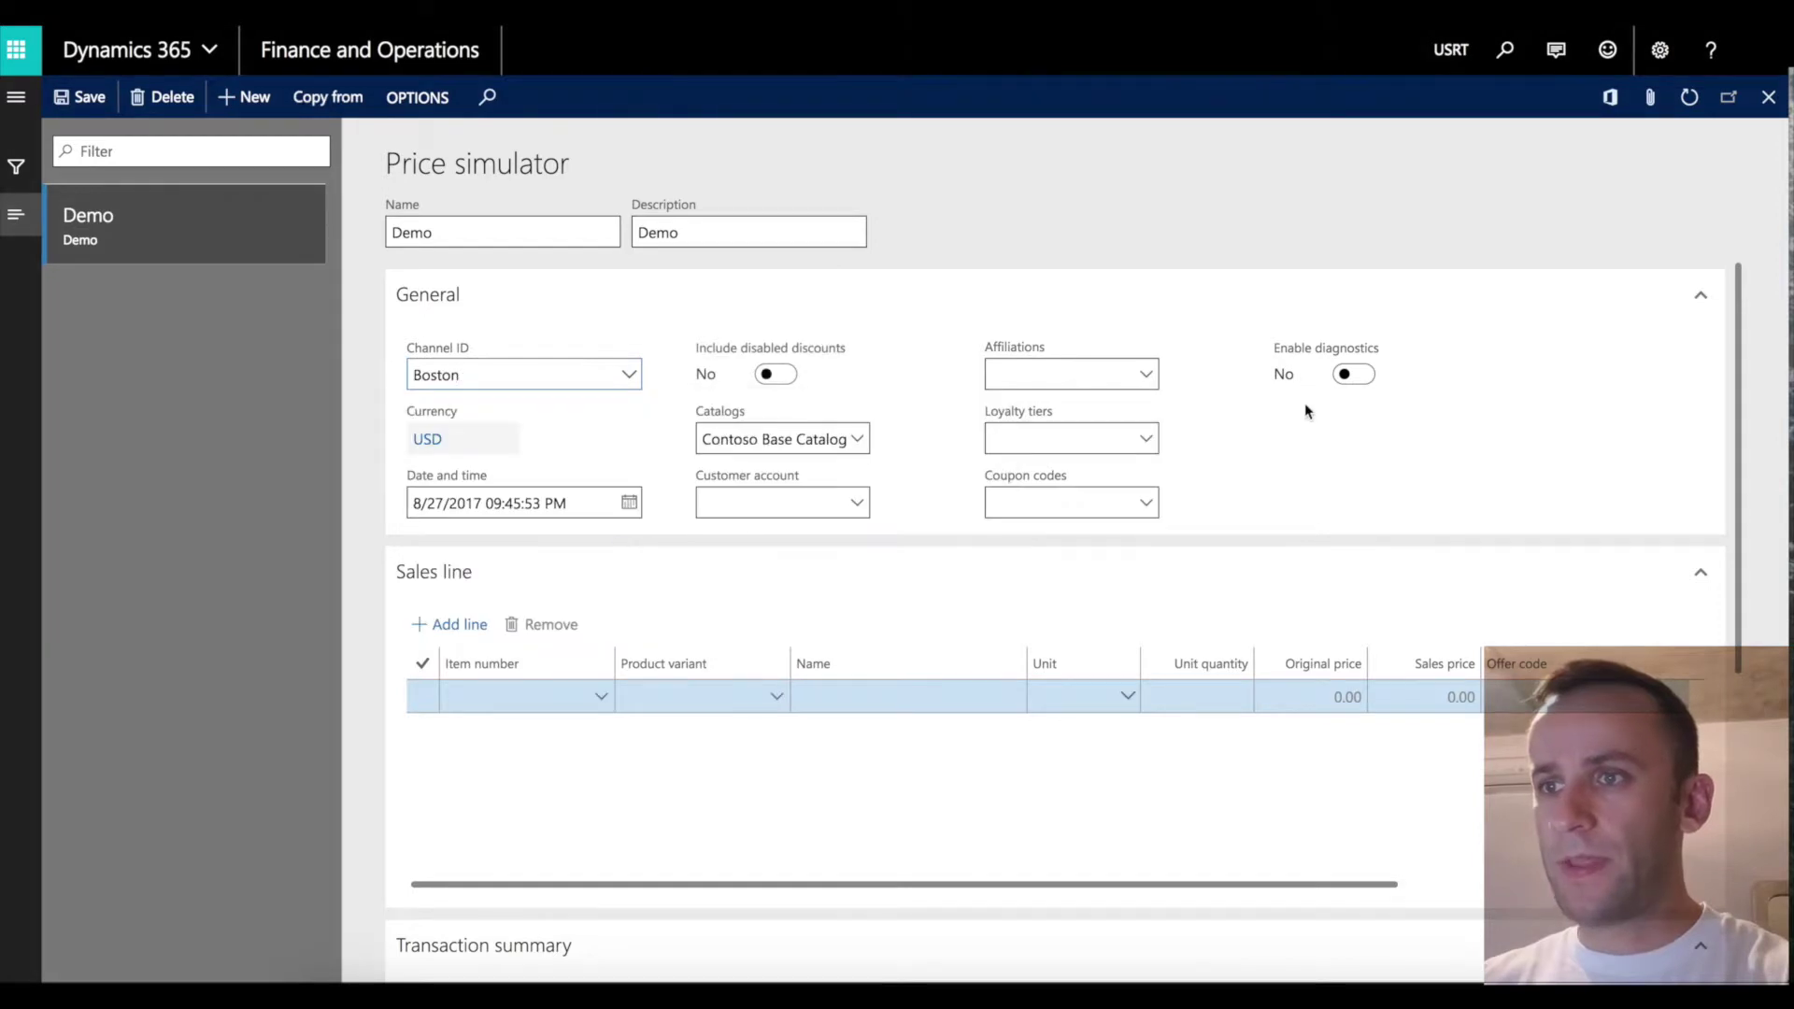
click(1149, 509)
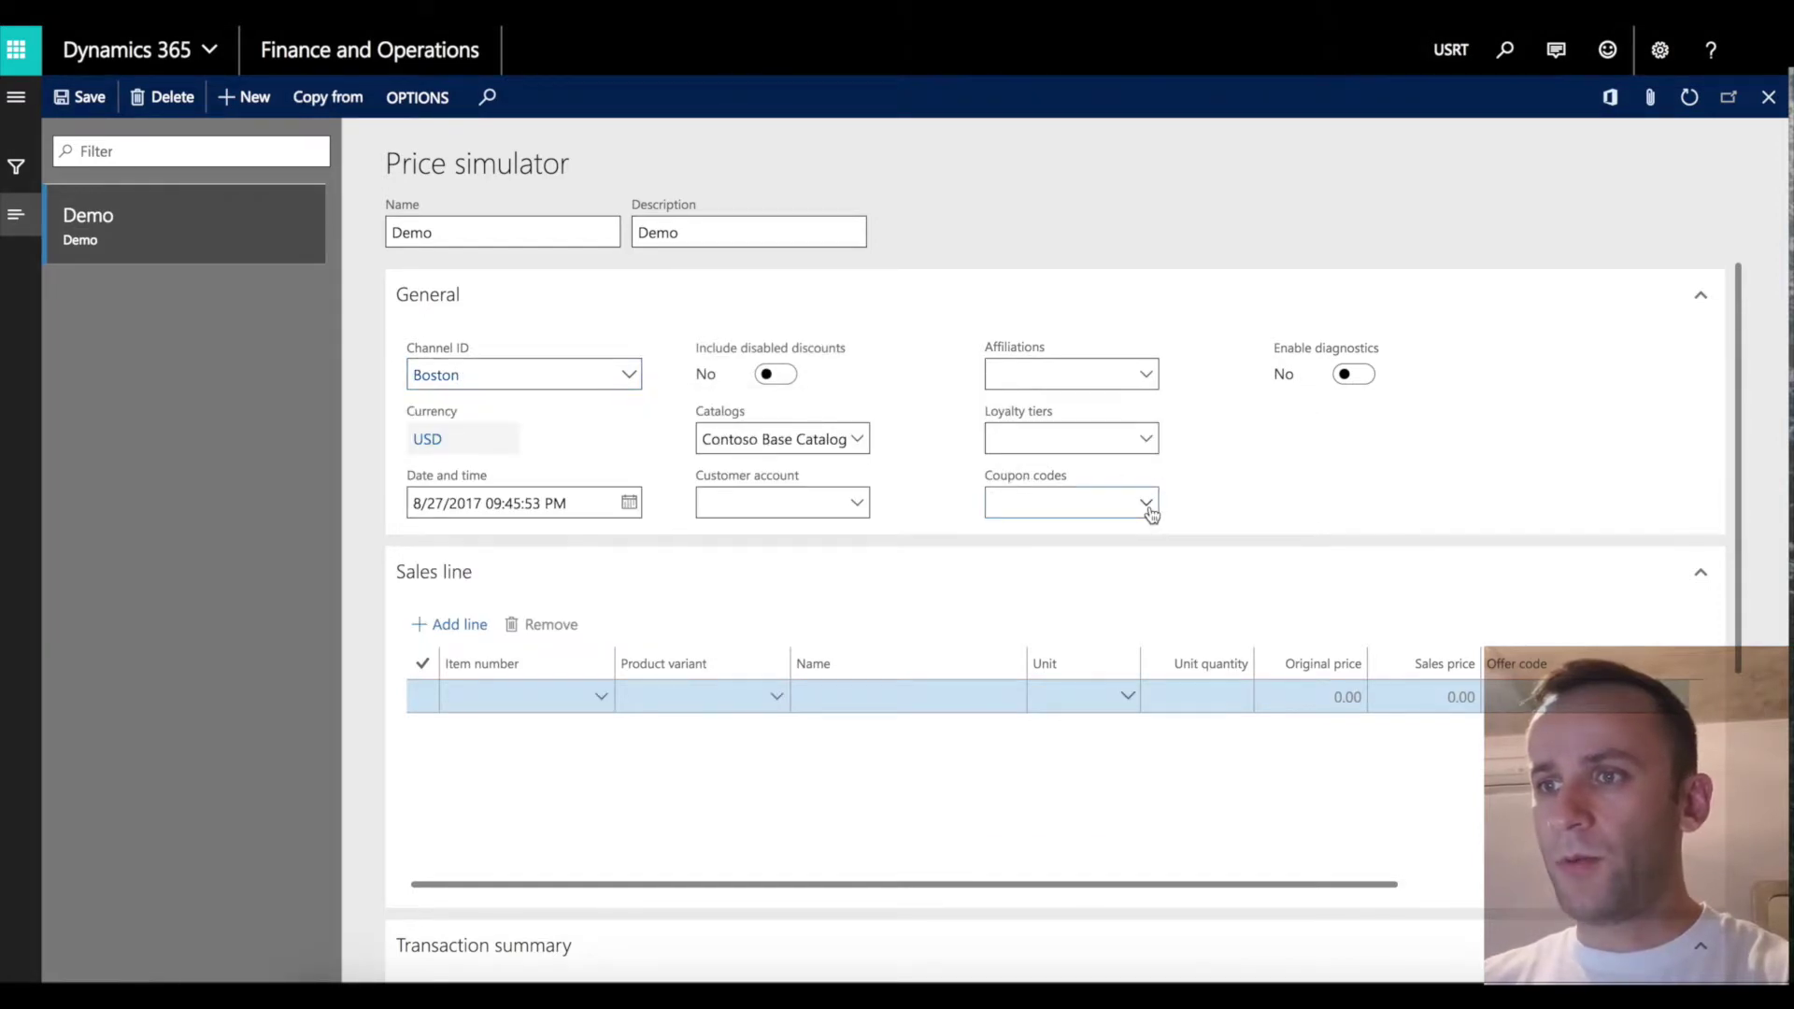
click(1061, 735)
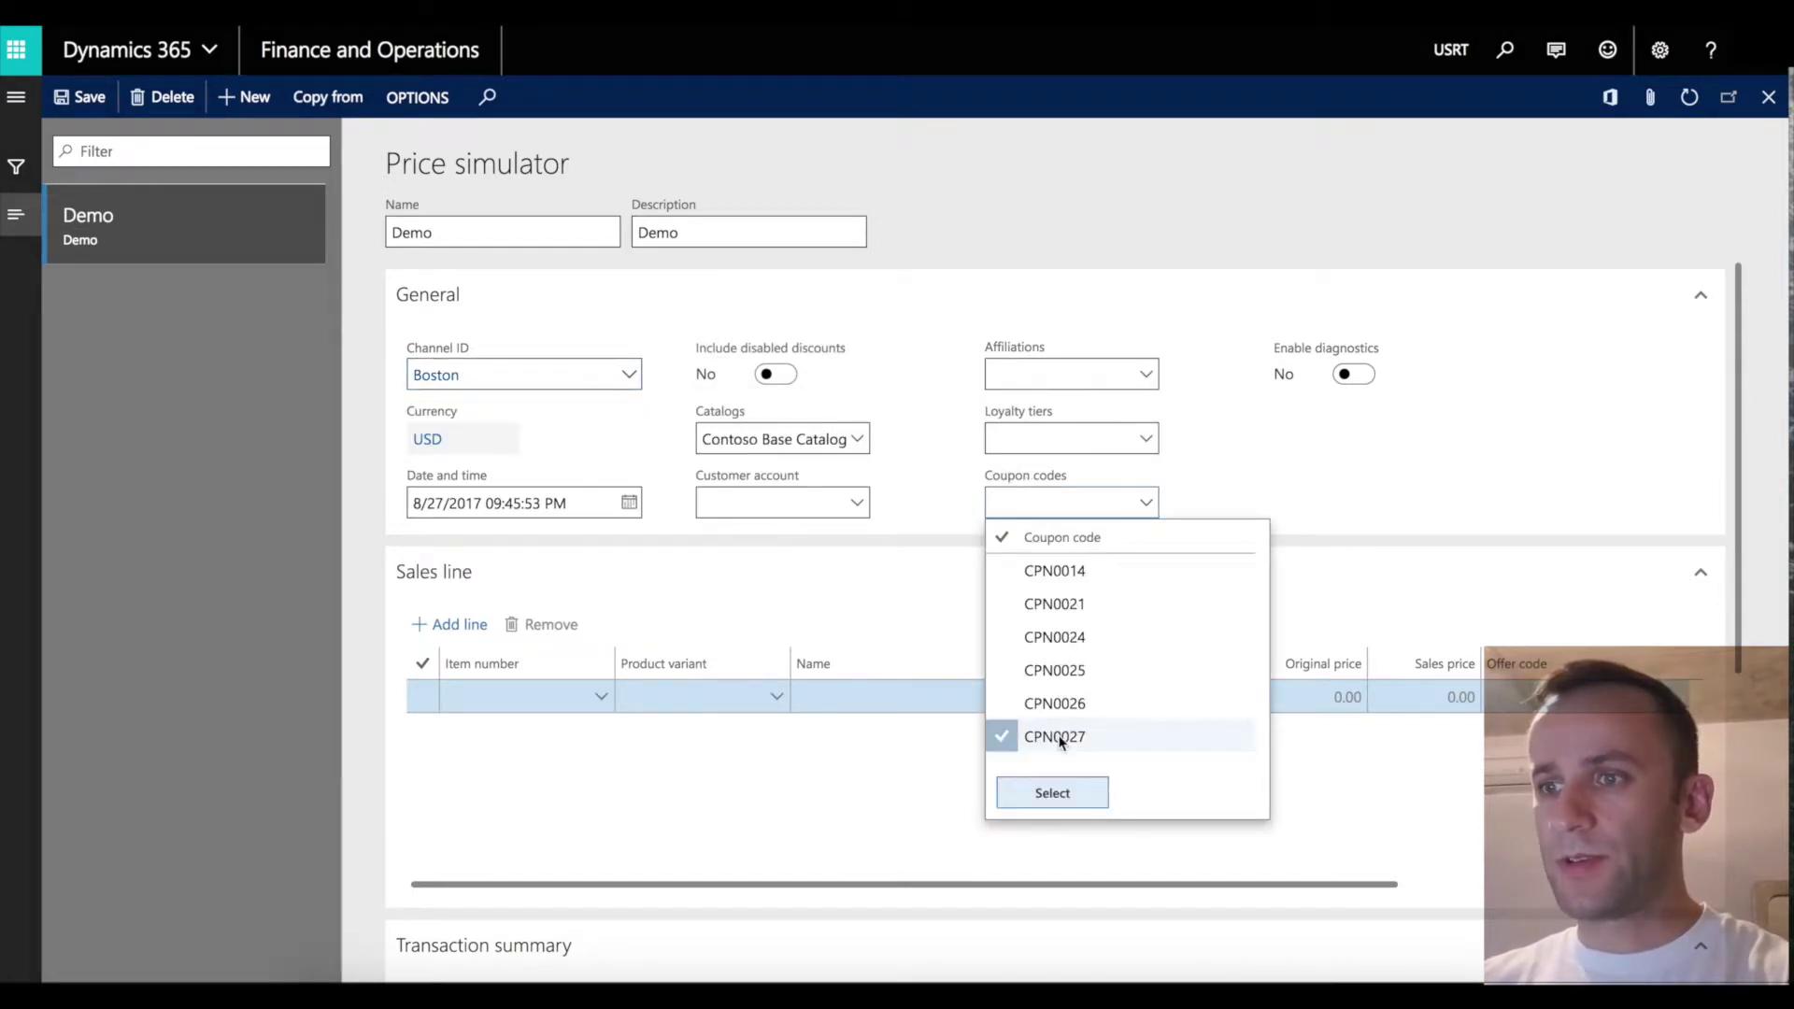
click(1065, 792)
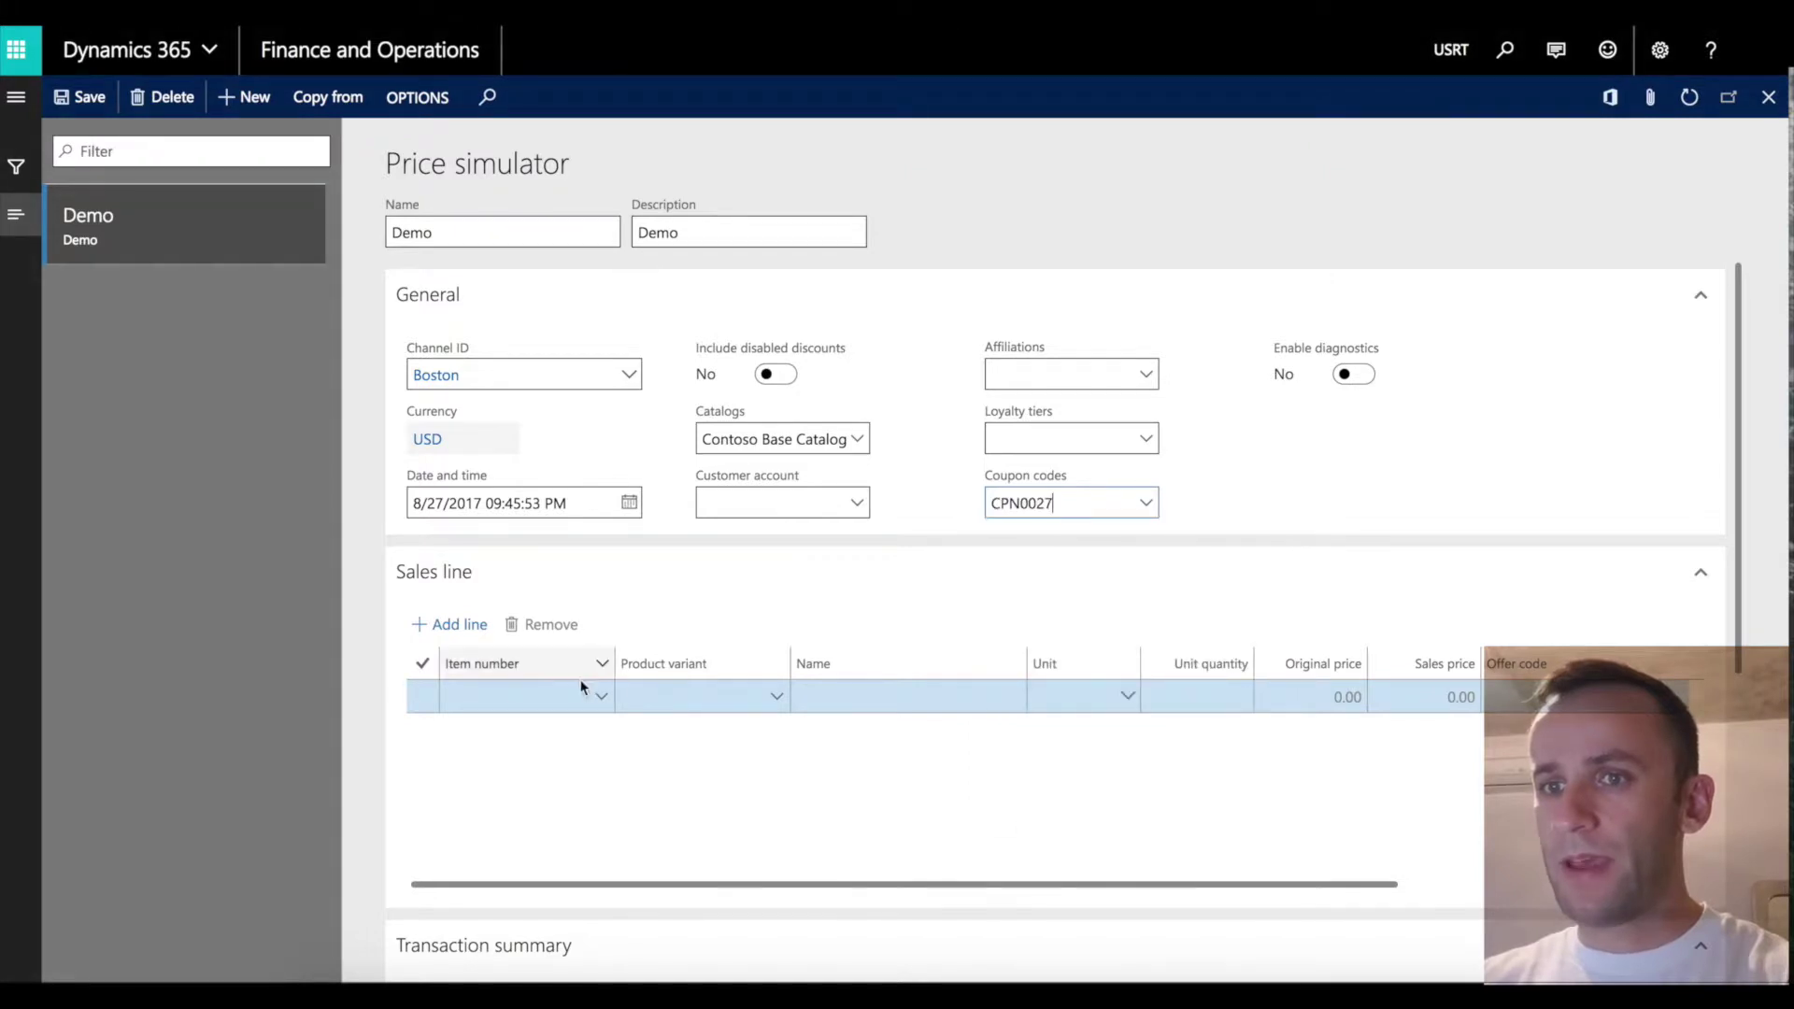
click(460, 624)
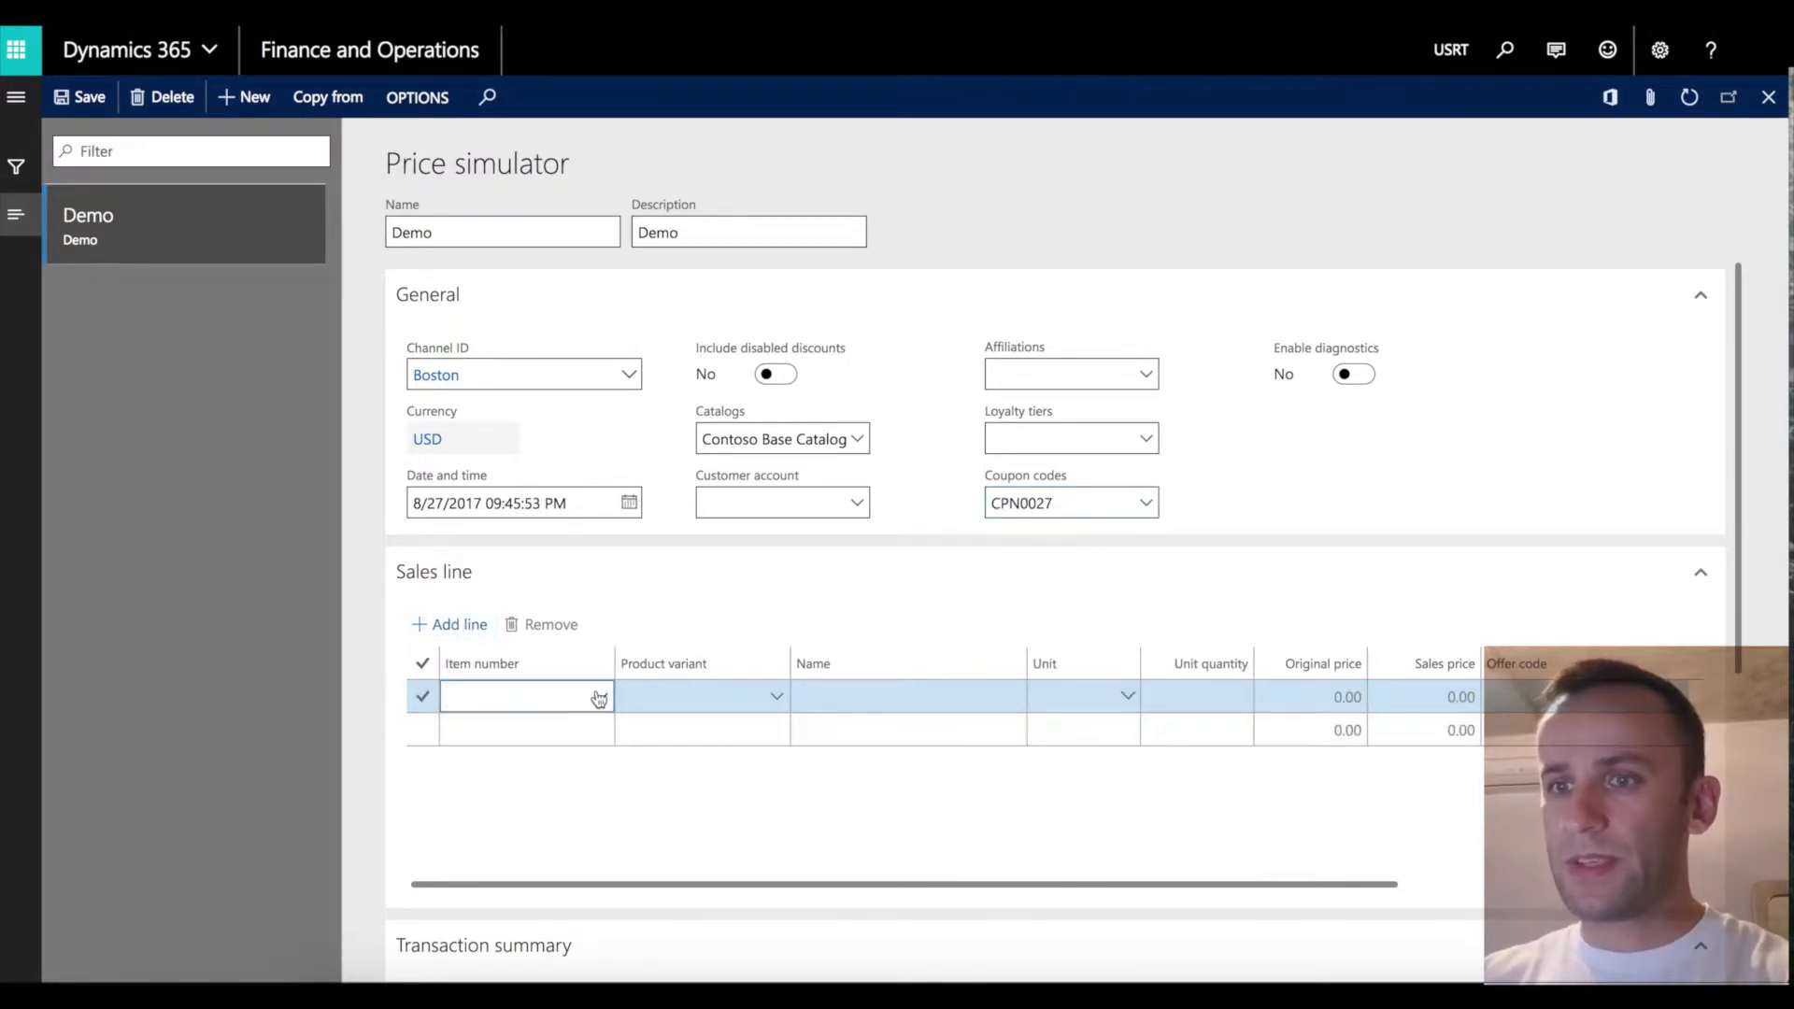
text(0001)
key(Tab)
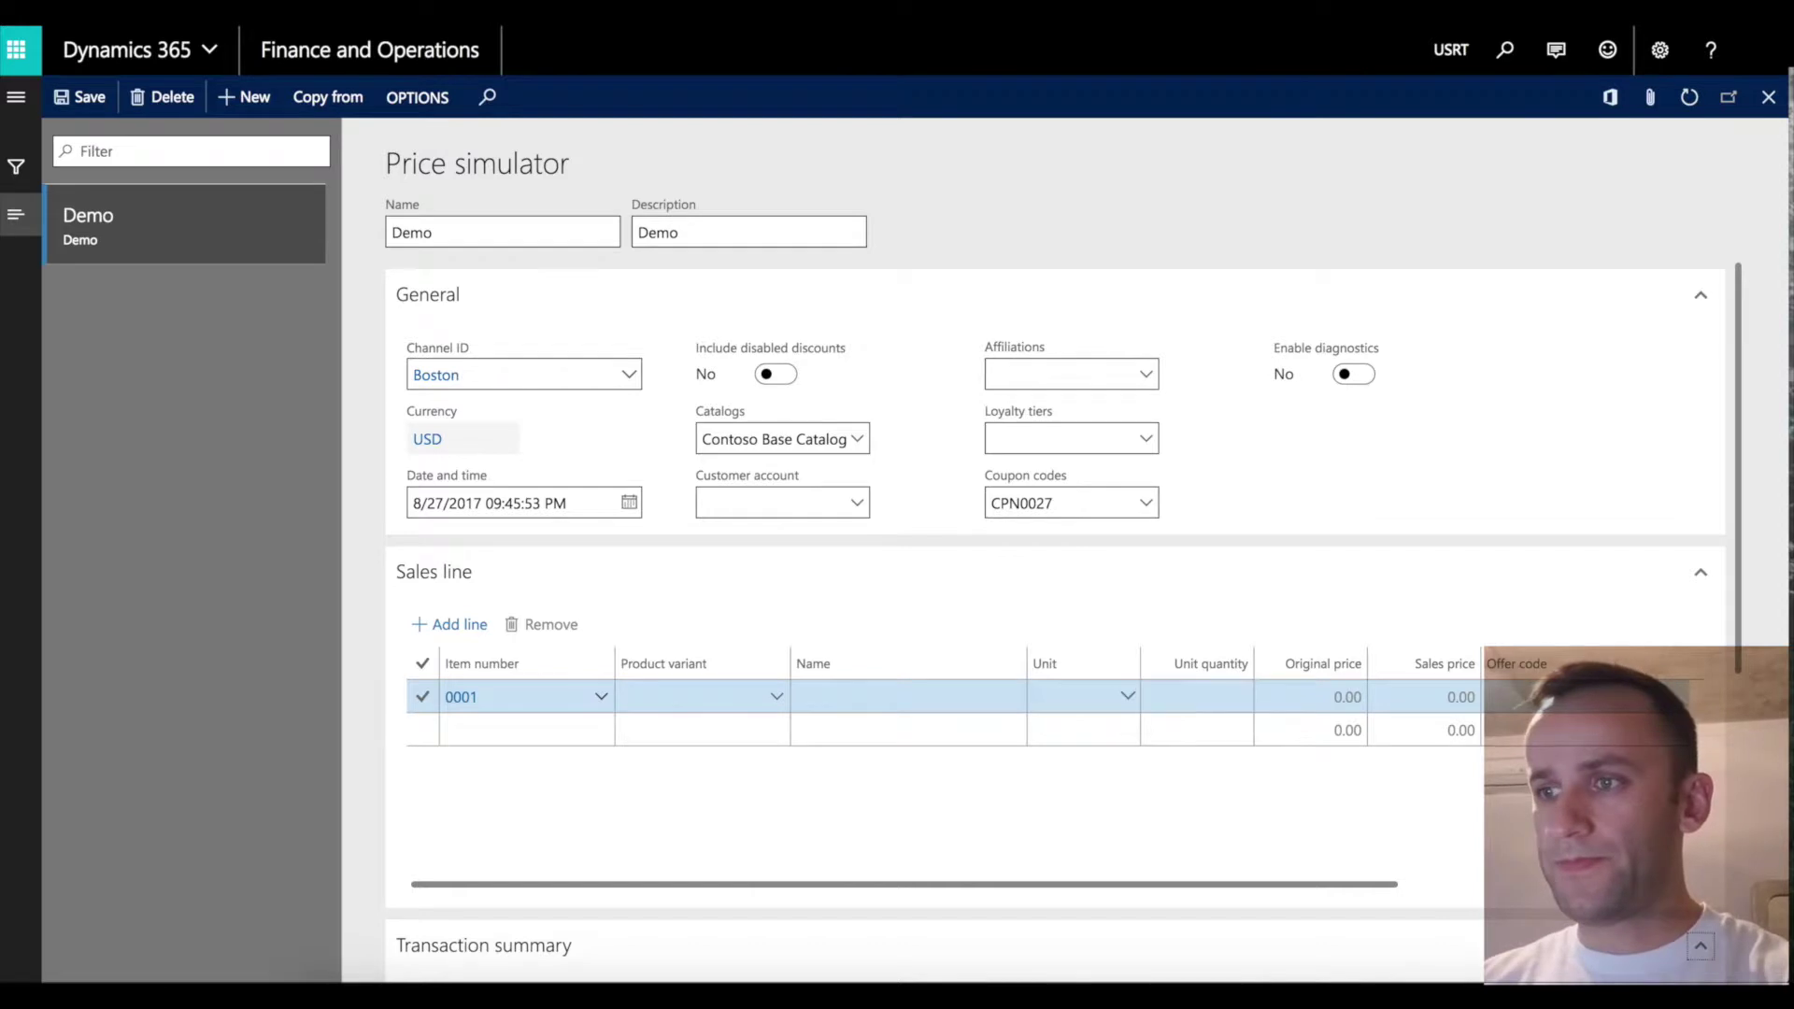
Inspect the applied 10% discount ST100129 on the Demo simulation.
scroll(1405, 704, down, 4)
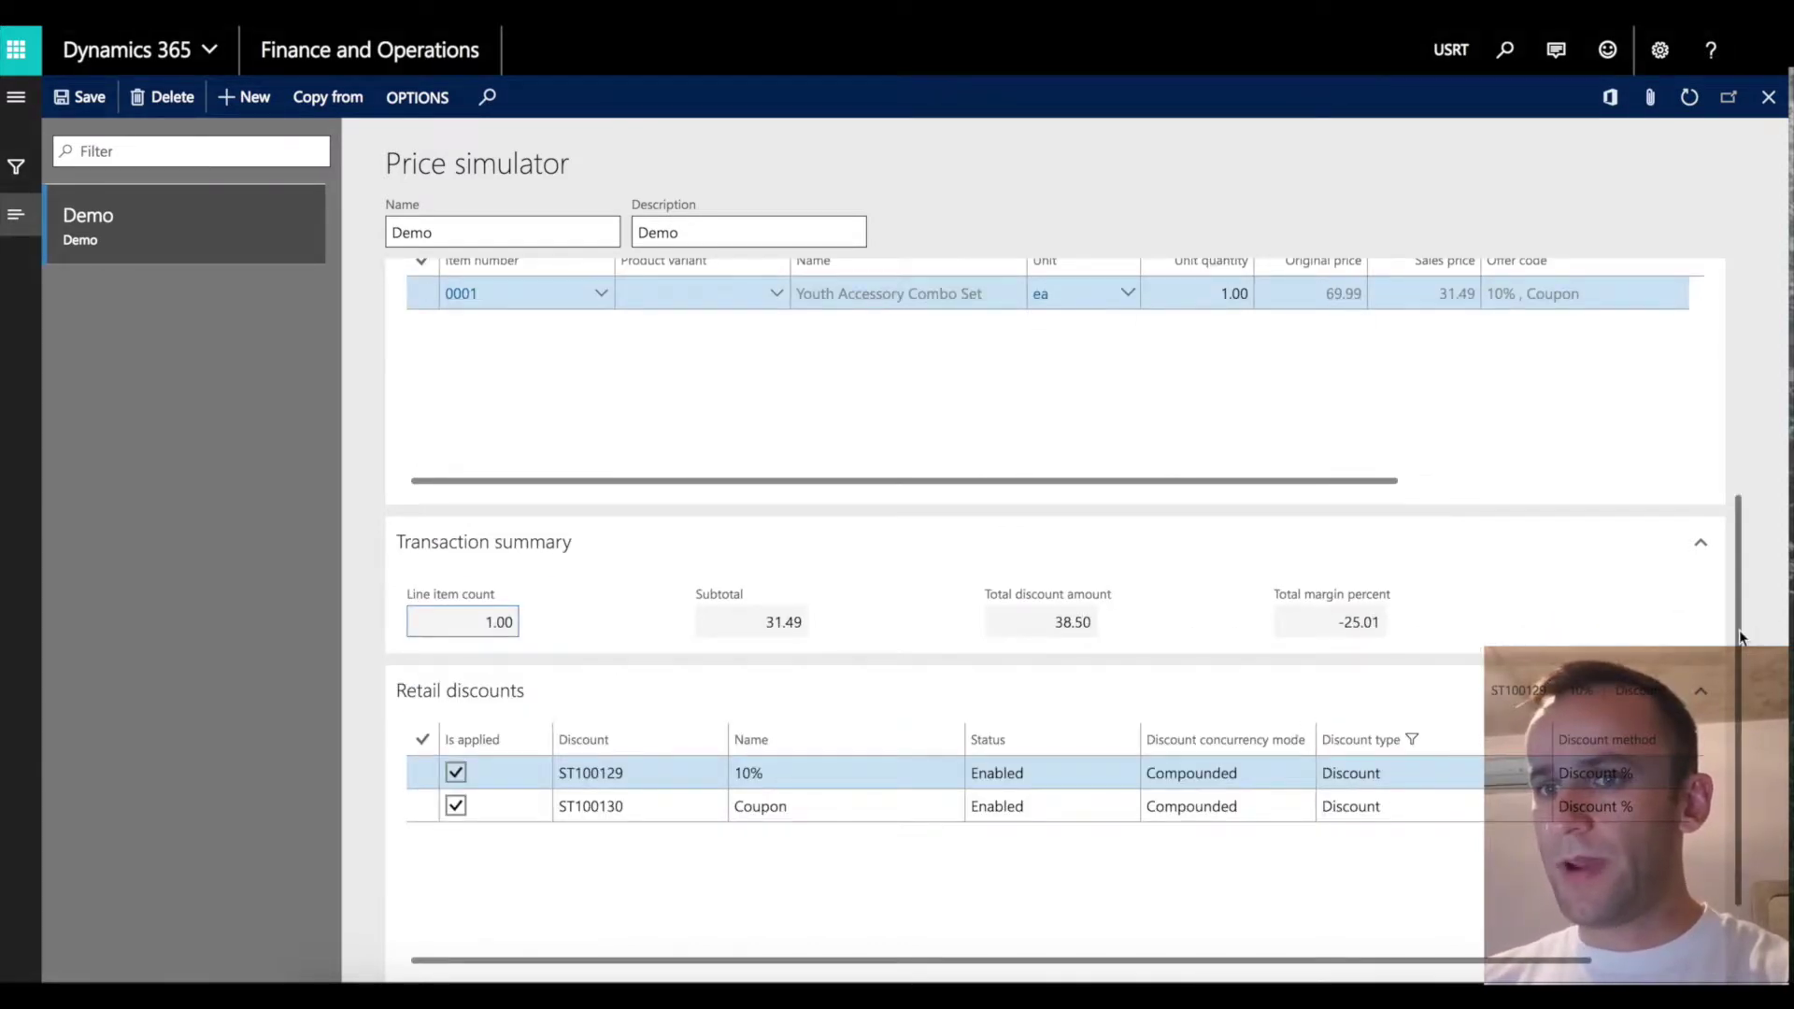
click(477, 768)
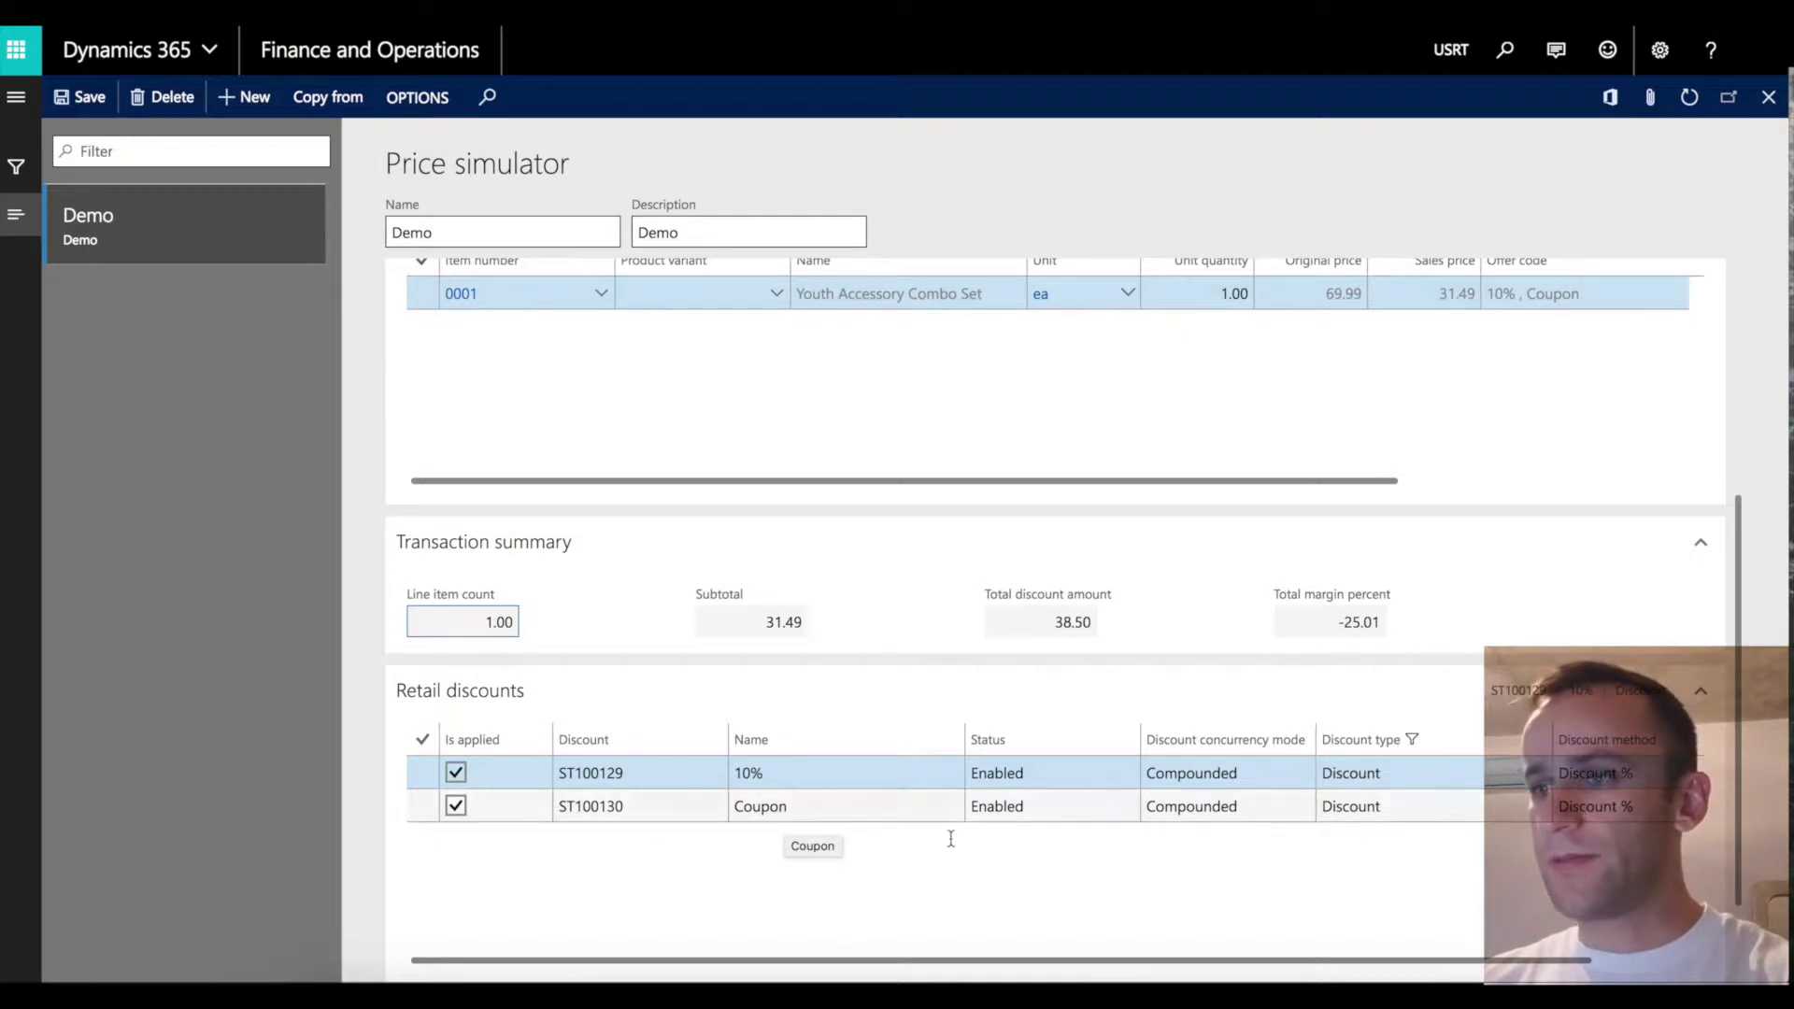
click(1341, 960)
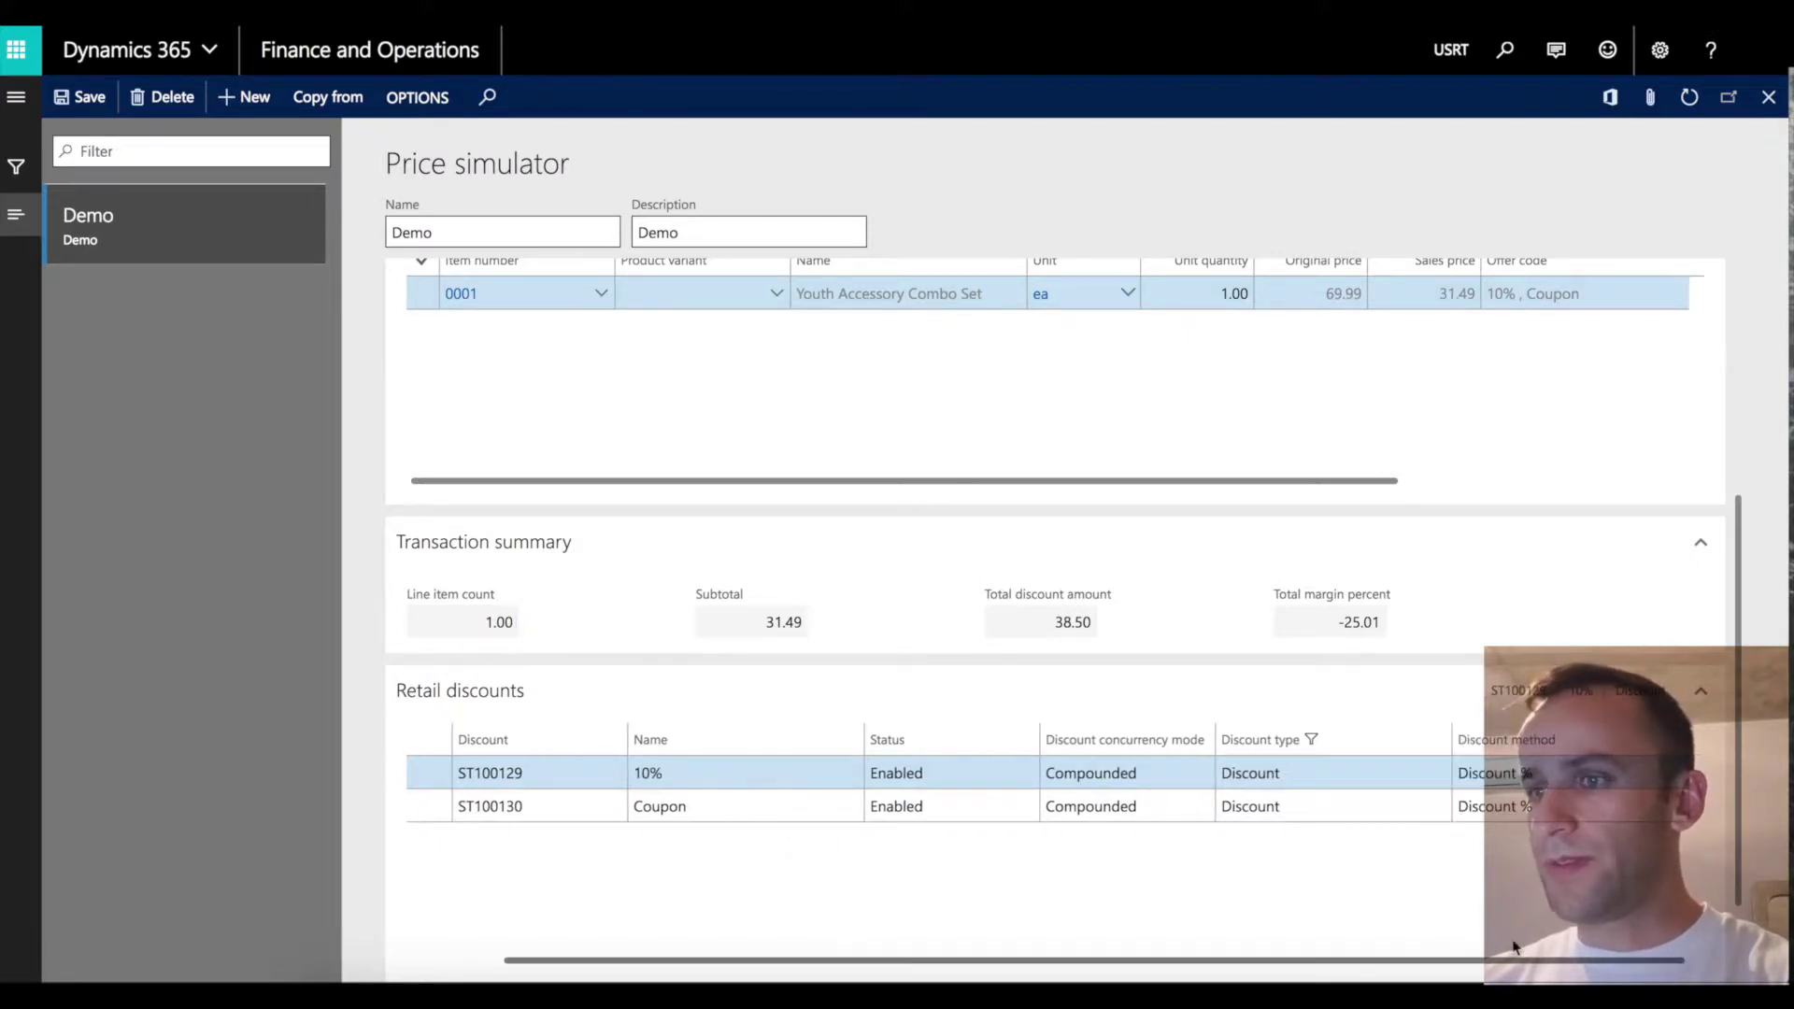
scroll(1740, 692, up, 2)
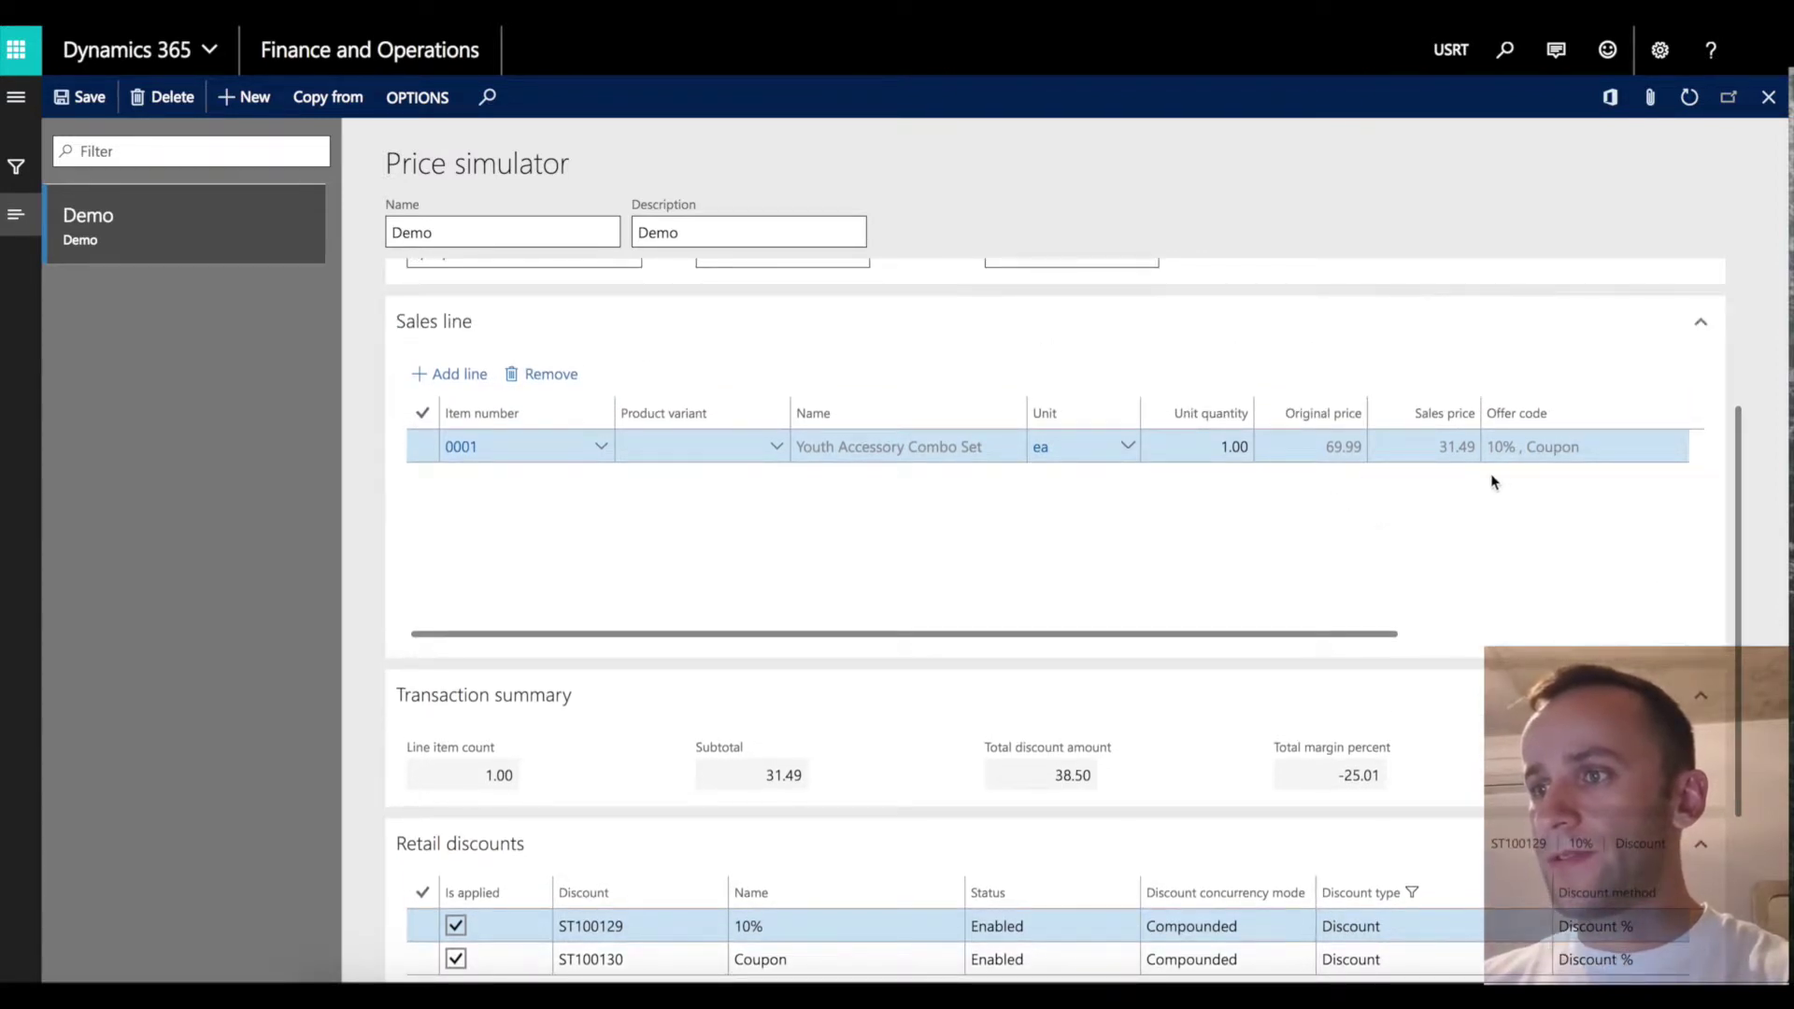
Select the 0001 line at 31.49 and check coupon discount ST100130's concurrency mode.
click(1517, 462)
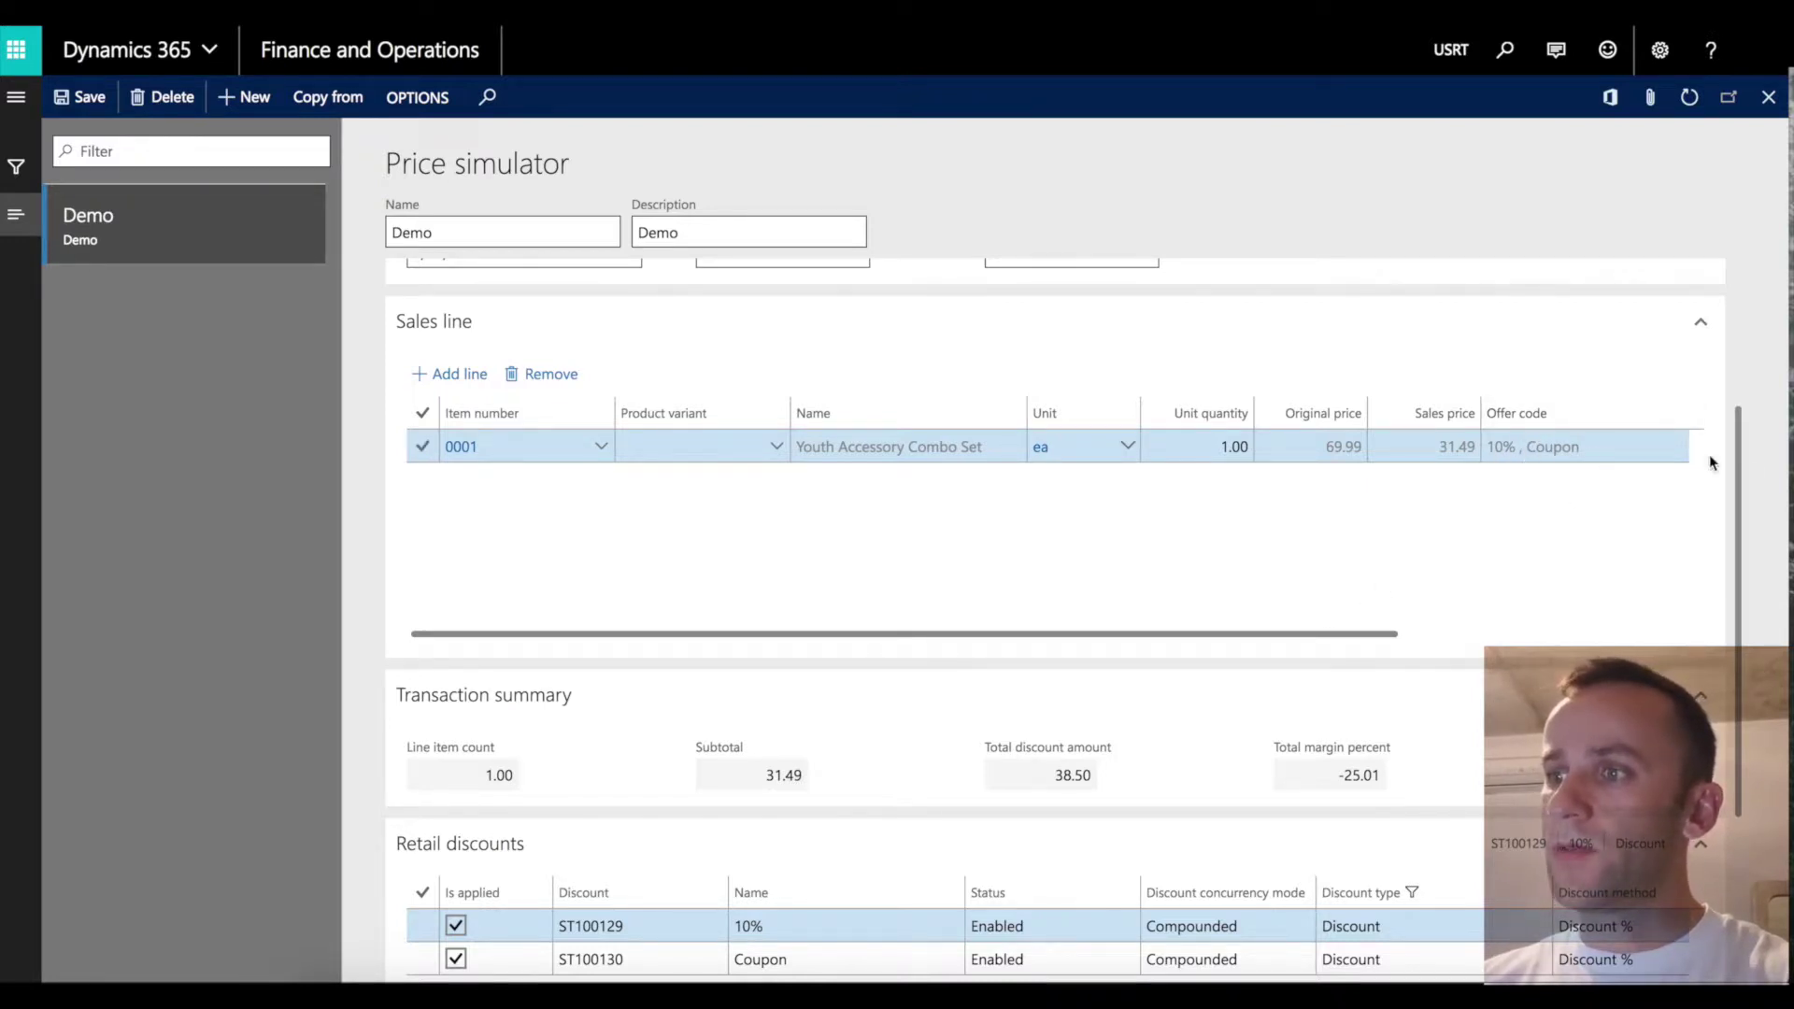
scroll(1732, 477, down, 2)
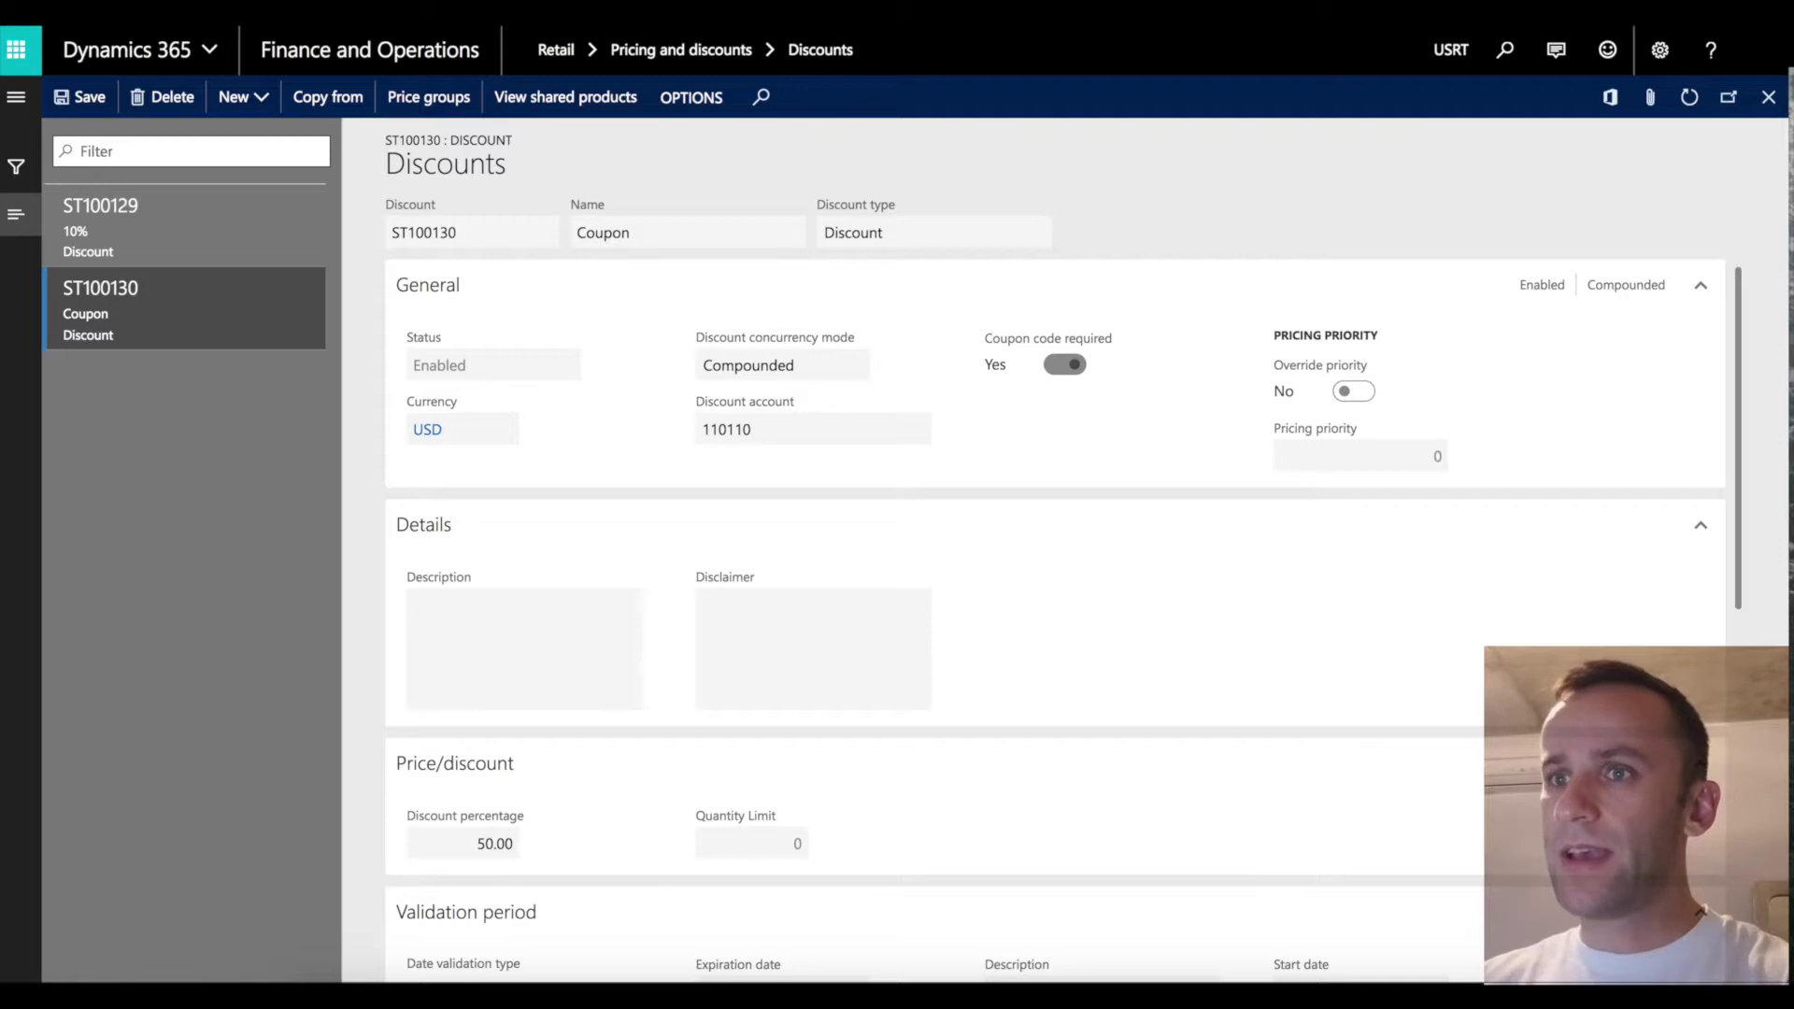
click(809, 372)
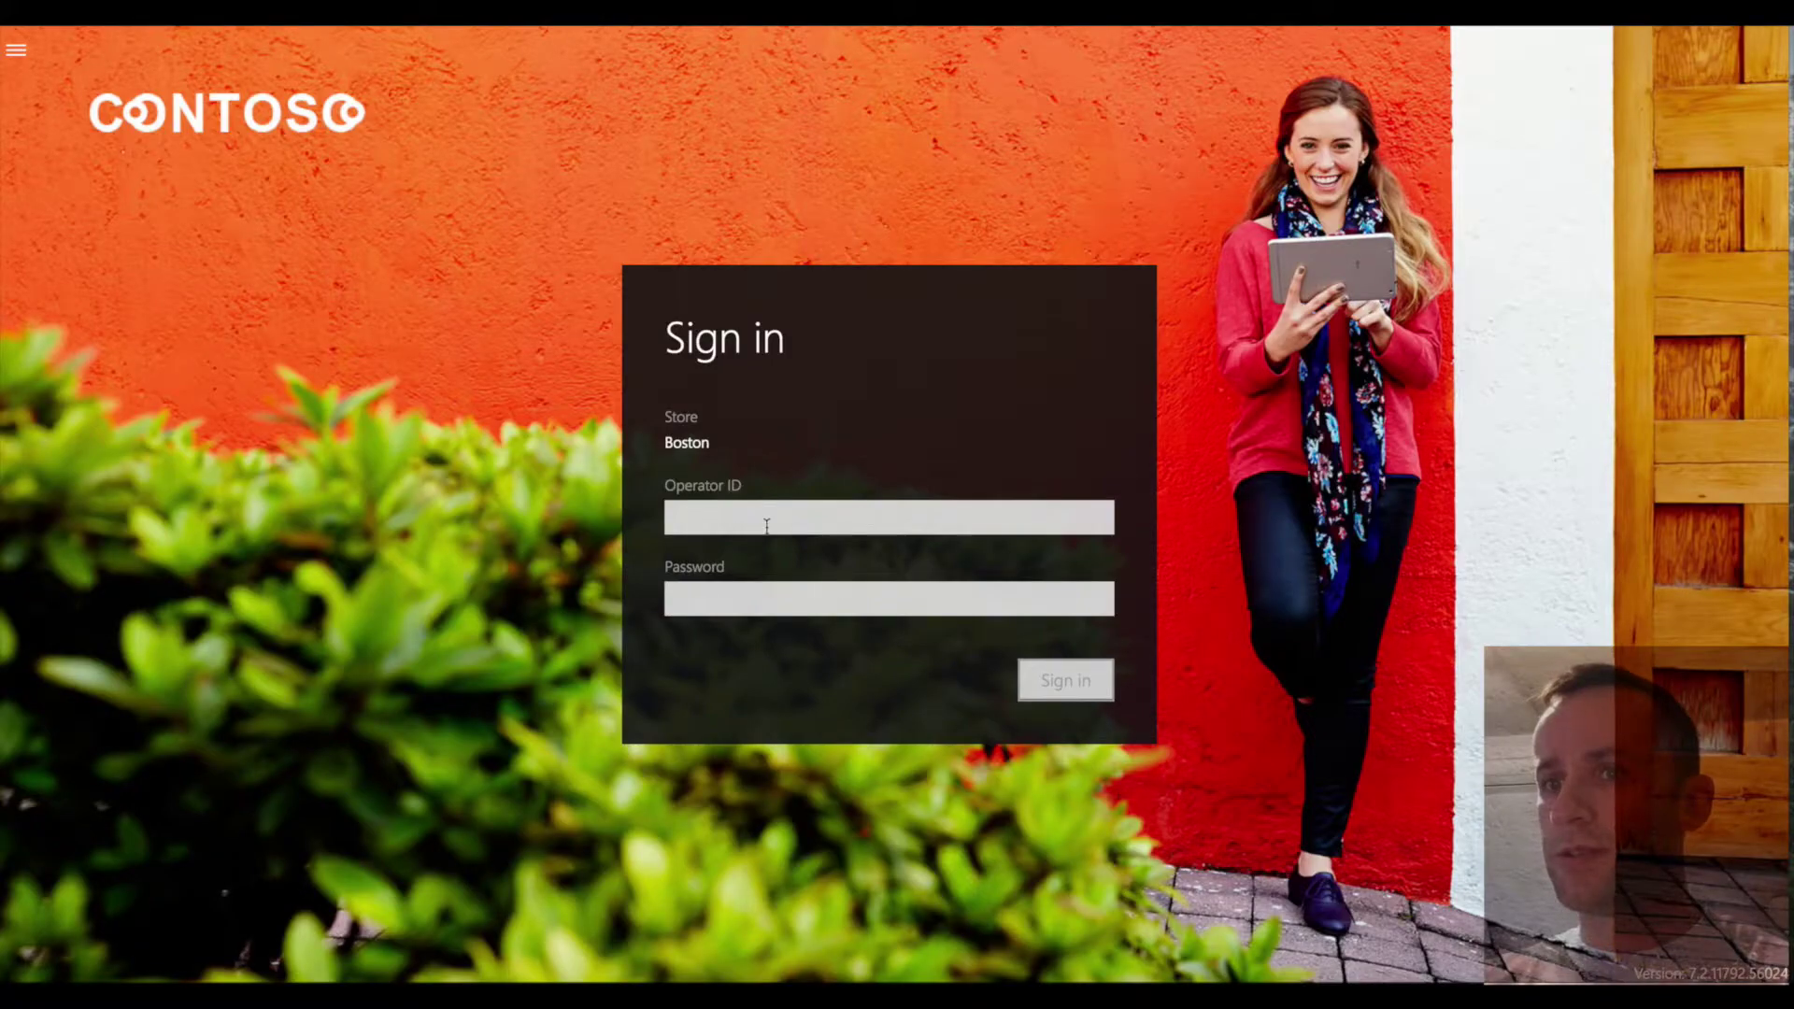
Sign in to Modern POS and add item 0000, the Youth Accessory Combo Set, to the sale.
click(766, 526)
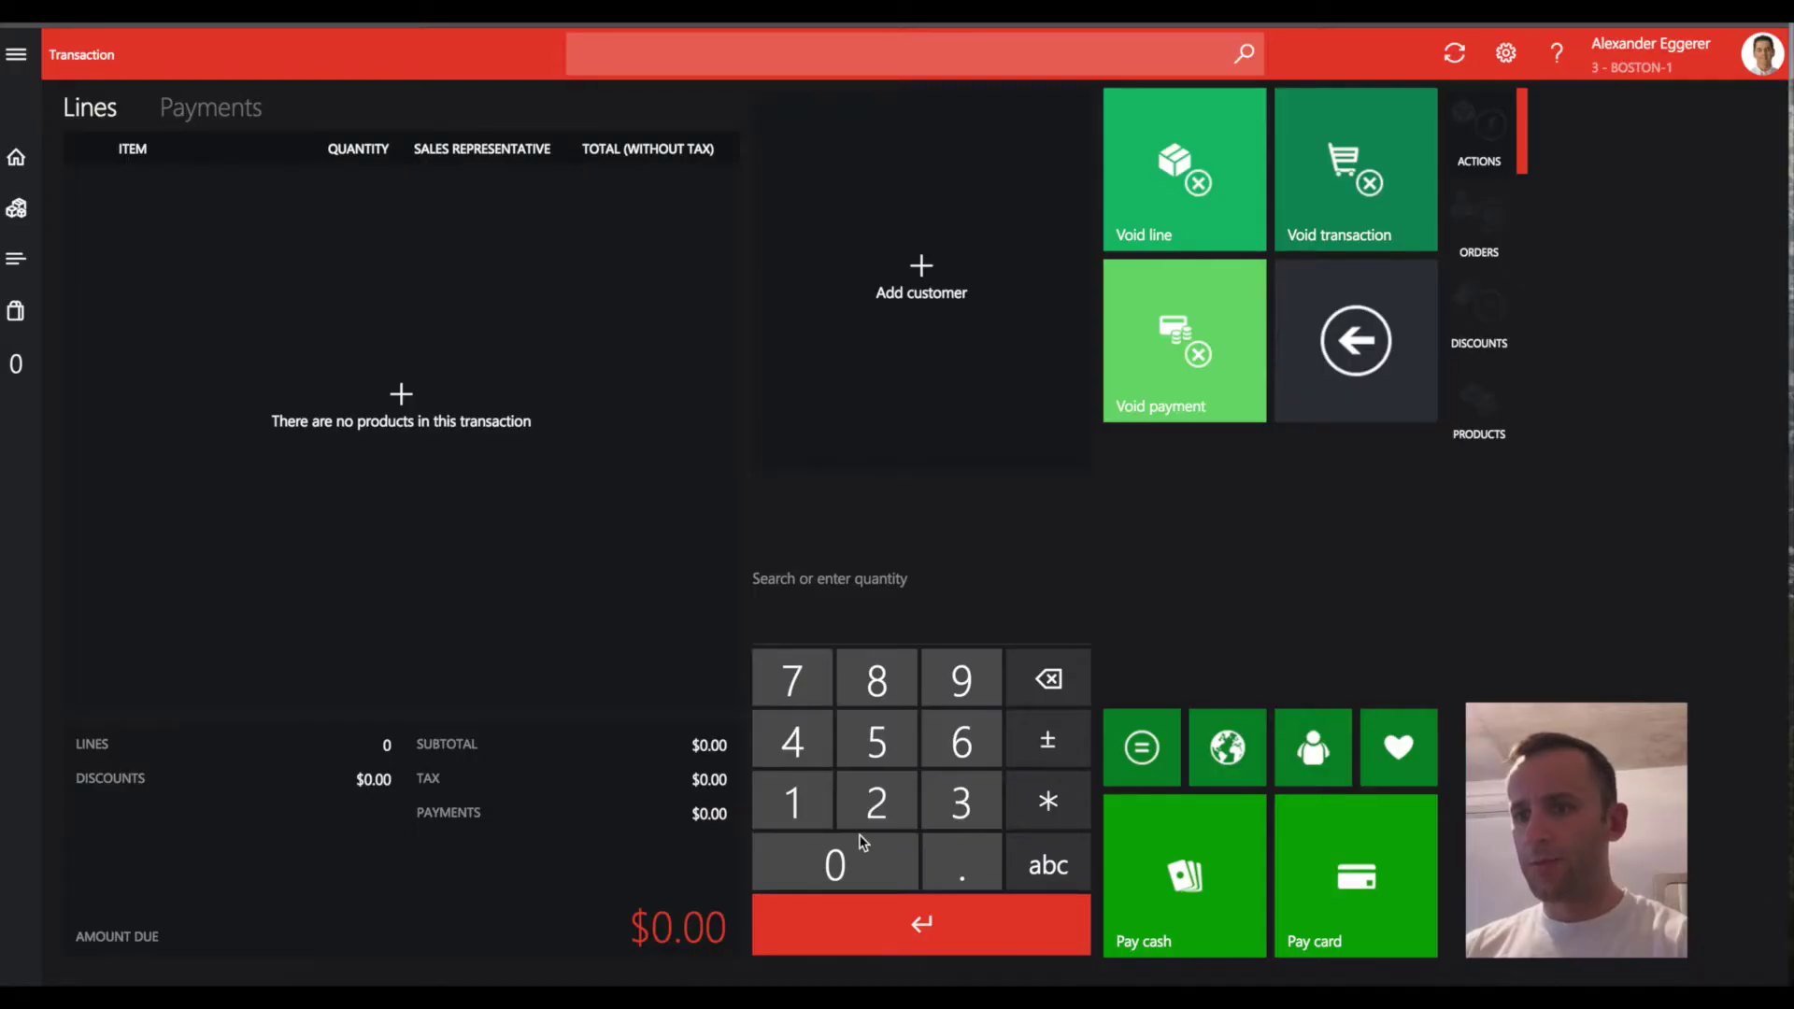
text(0000)
key(Return)
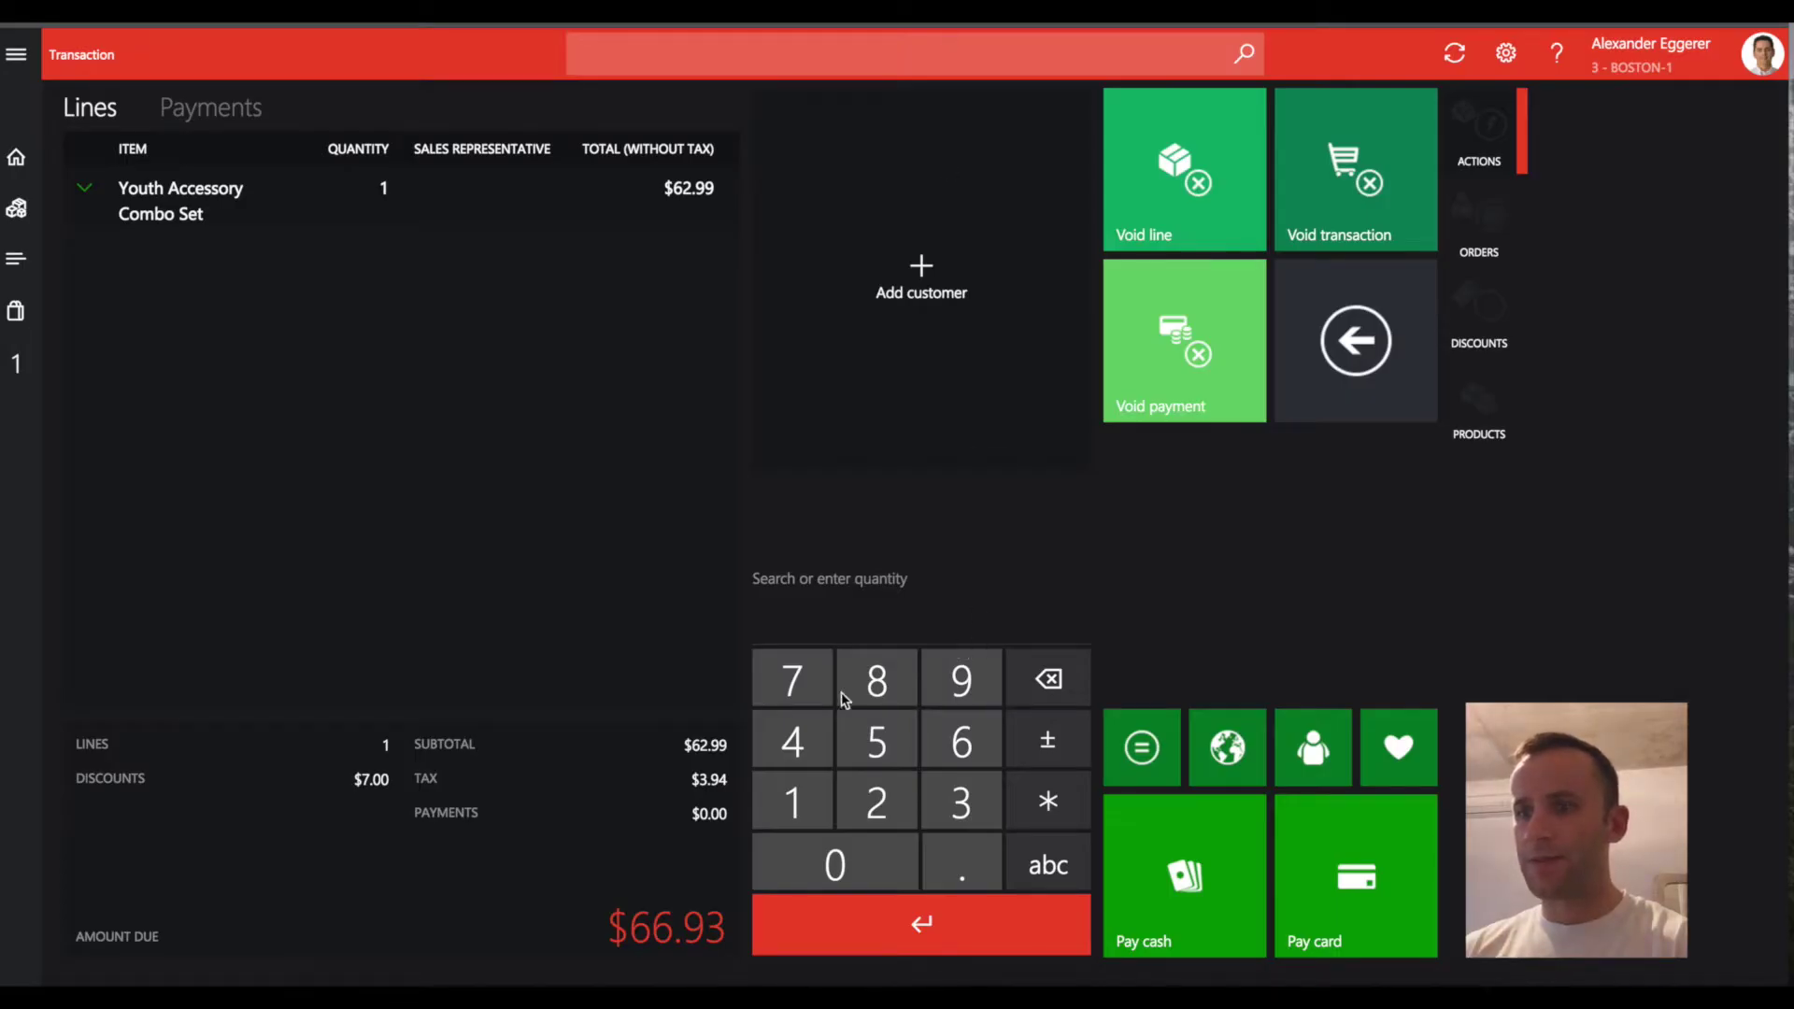
Apply coupon code 45000CPN0027, bringing the combo set to $31.49.
click(801, 752)
text(590)
key(BackSpace)
key(BackSpace)
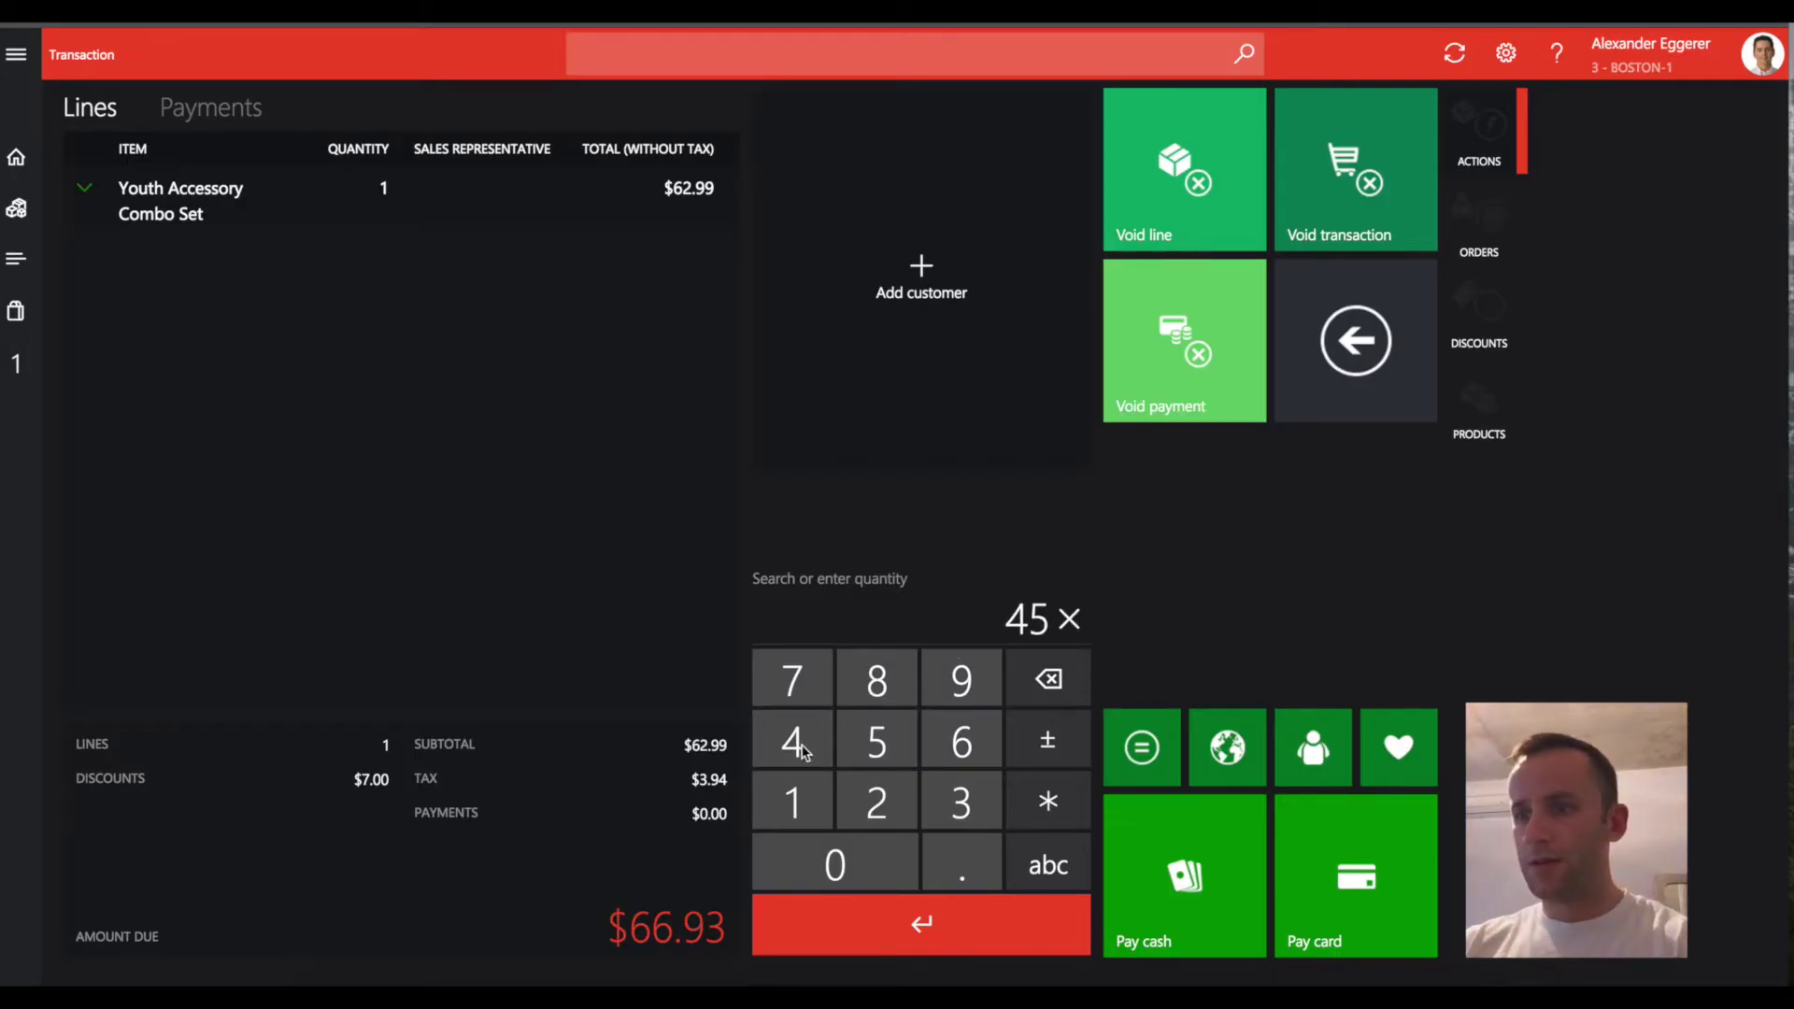
text(000CPN)
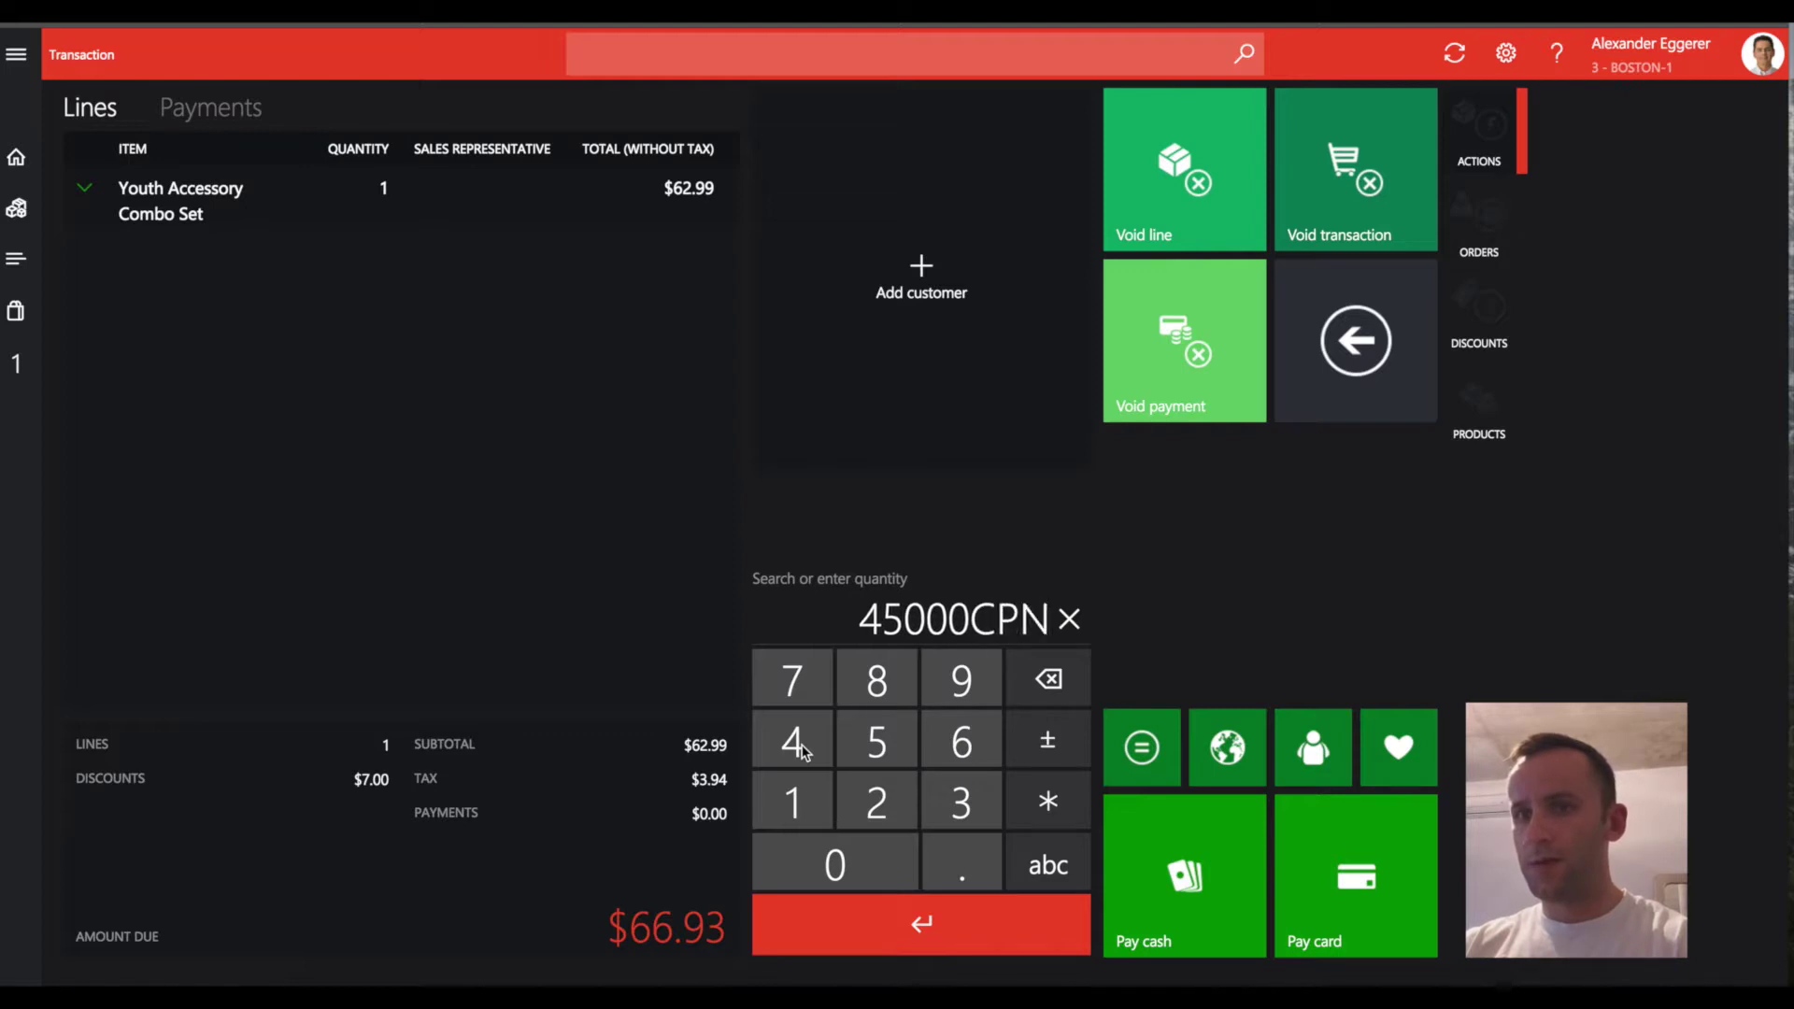
text(0027)
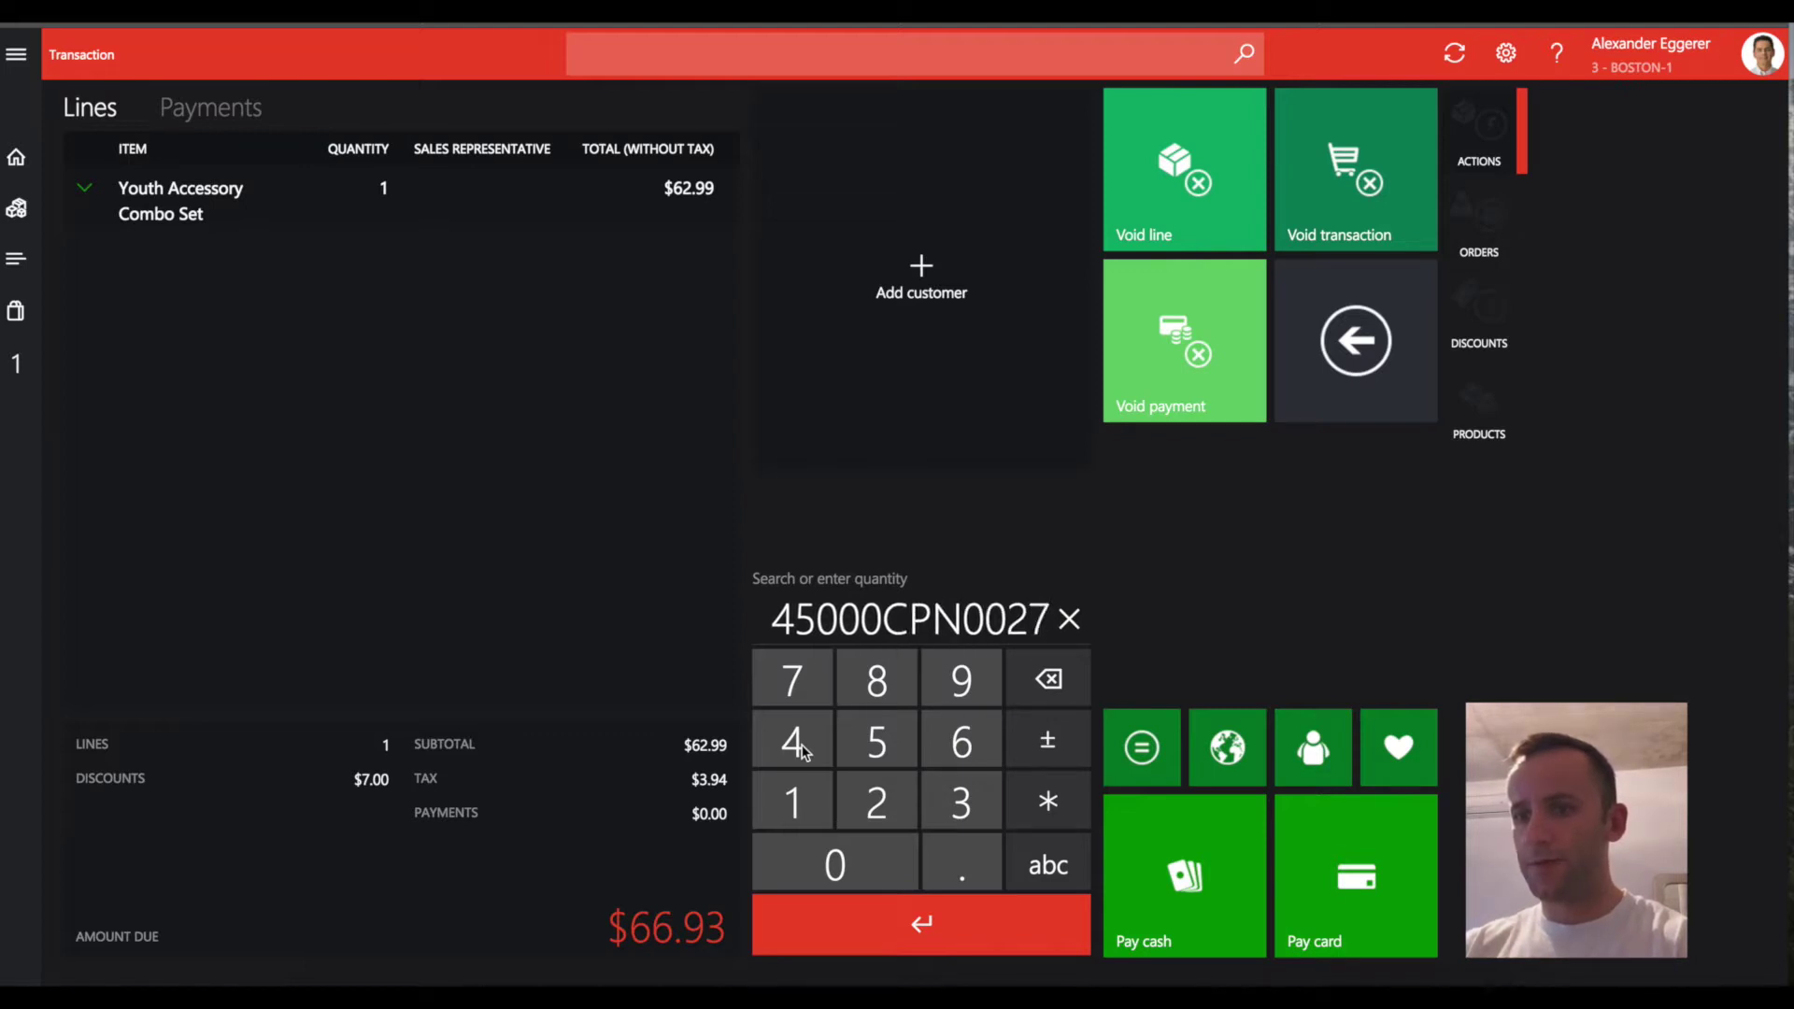
key(Return)
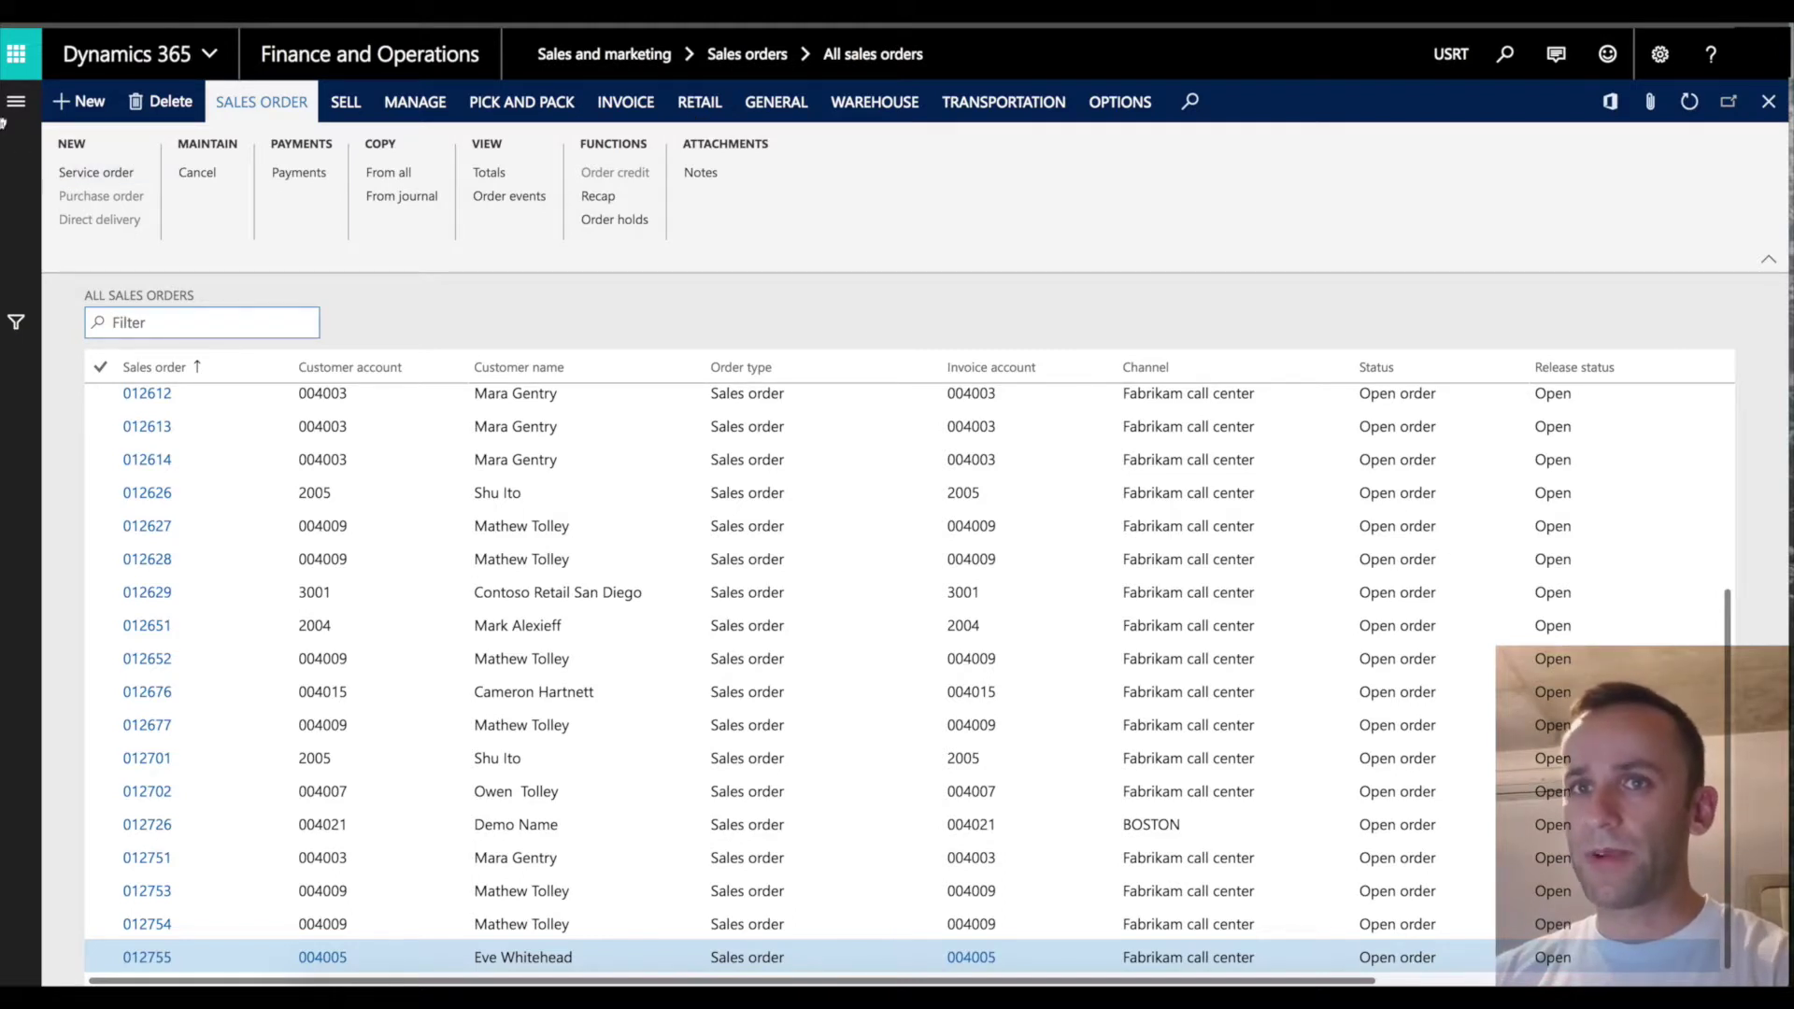
Create a new sales order for the customer account chosen from the lookup.
click(105, 105)
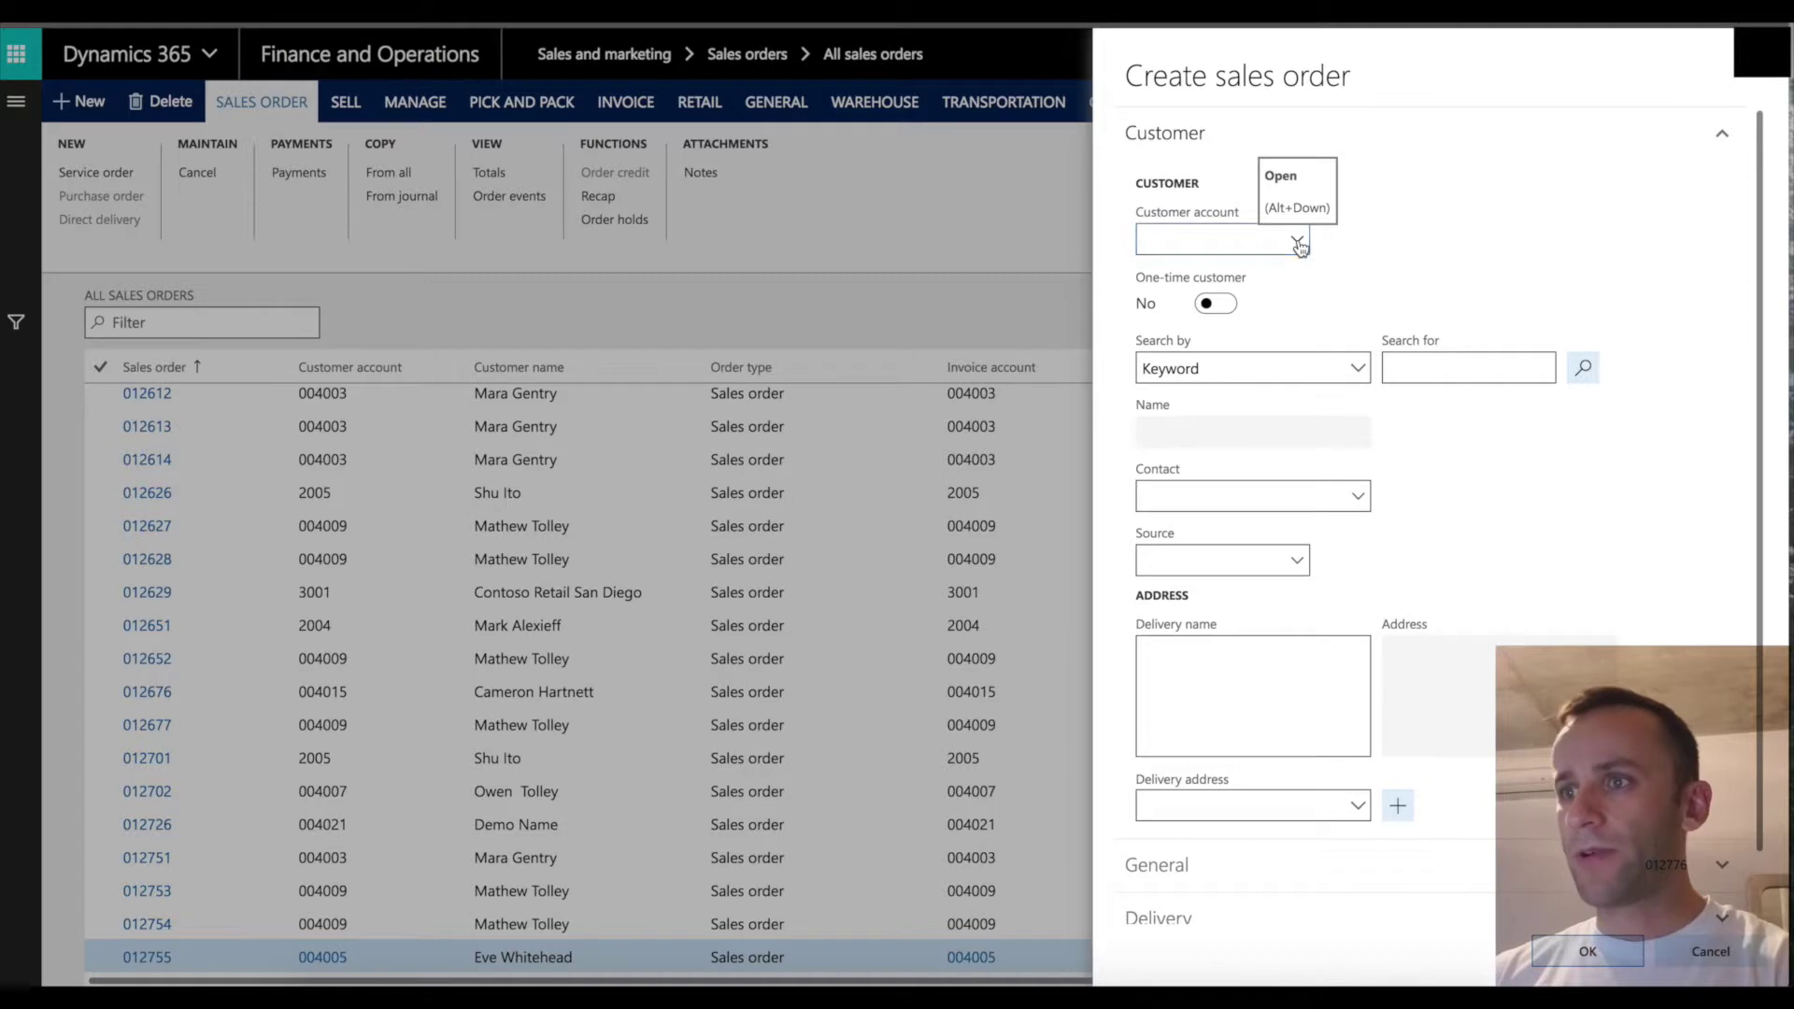
click(1299, 243)
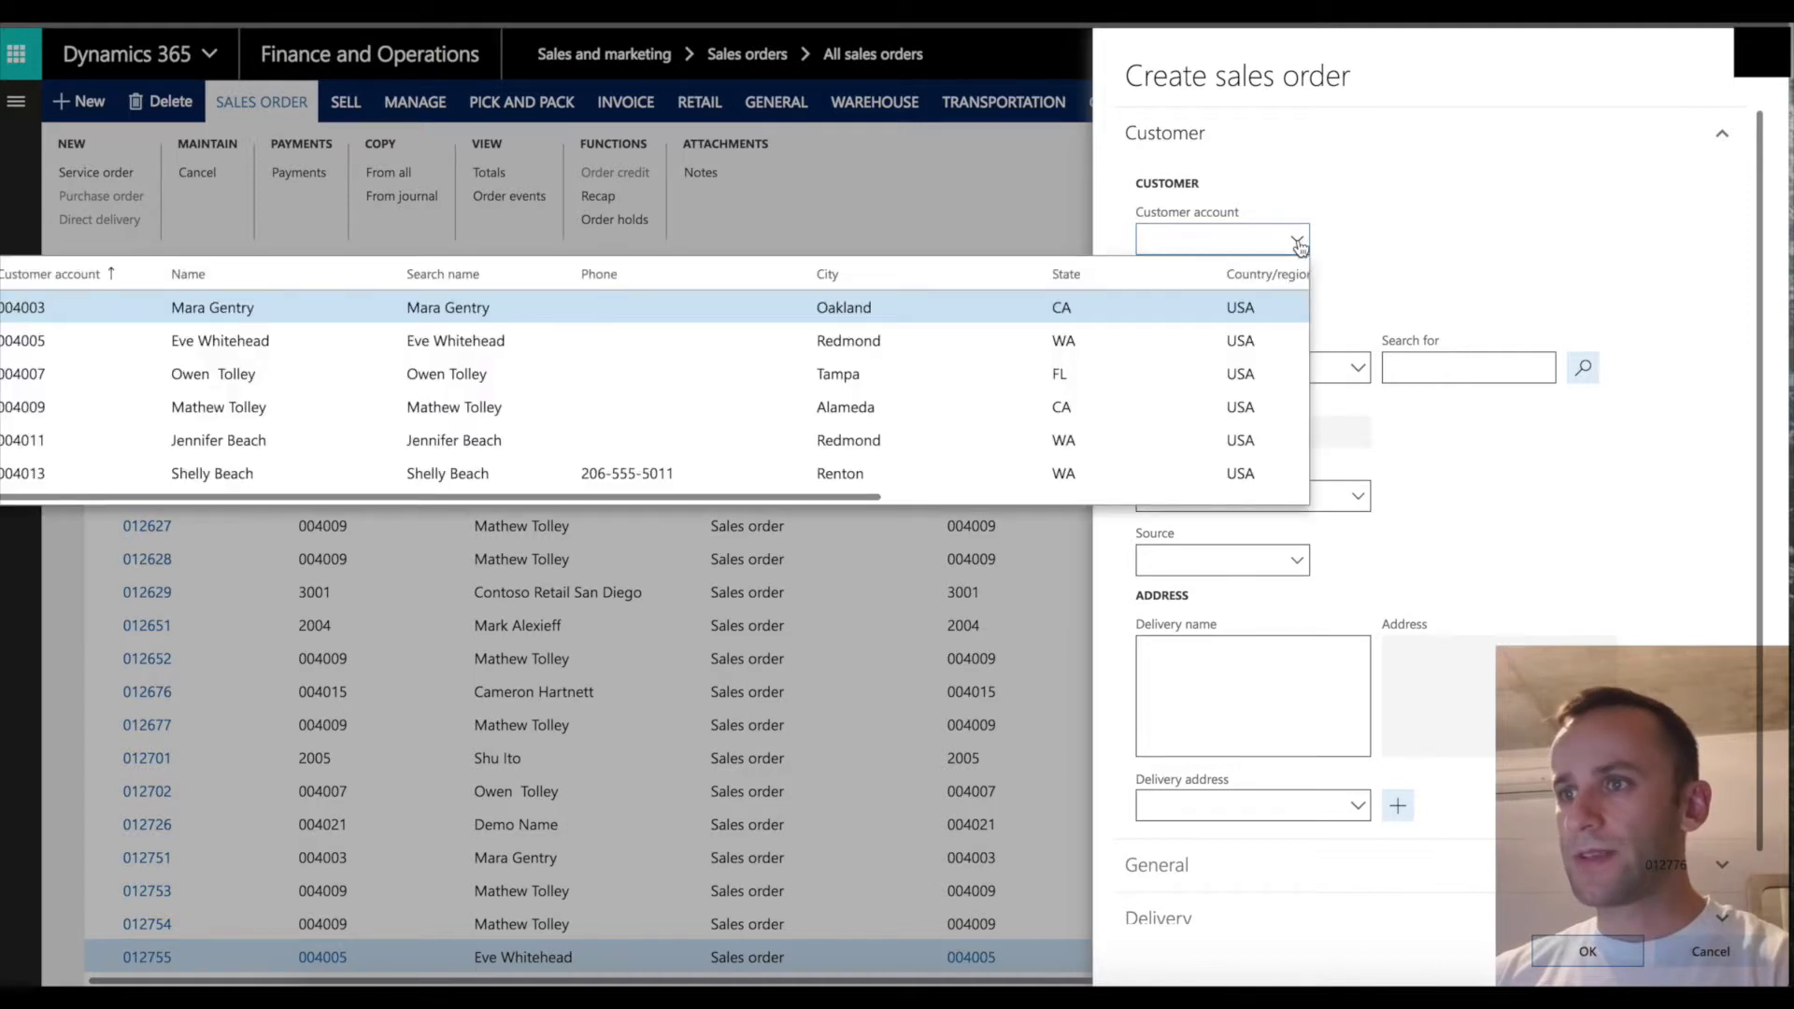
click(713, 373)
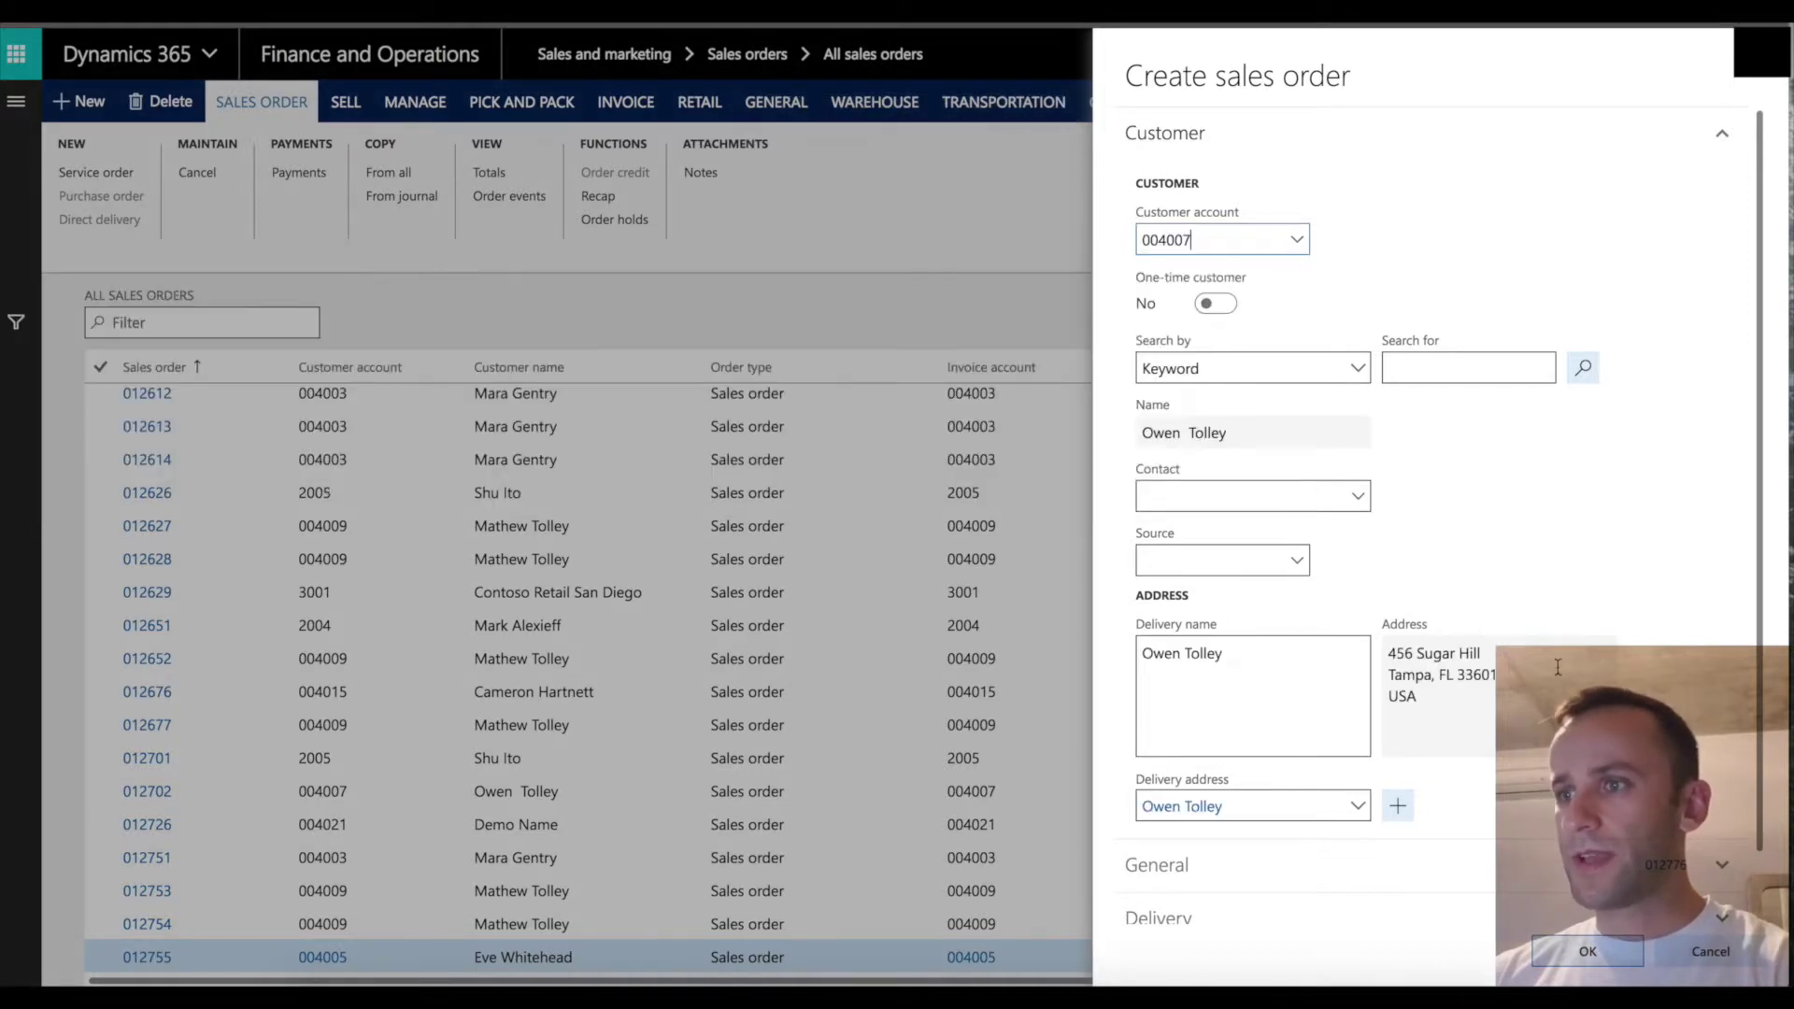
click(1594, 955)
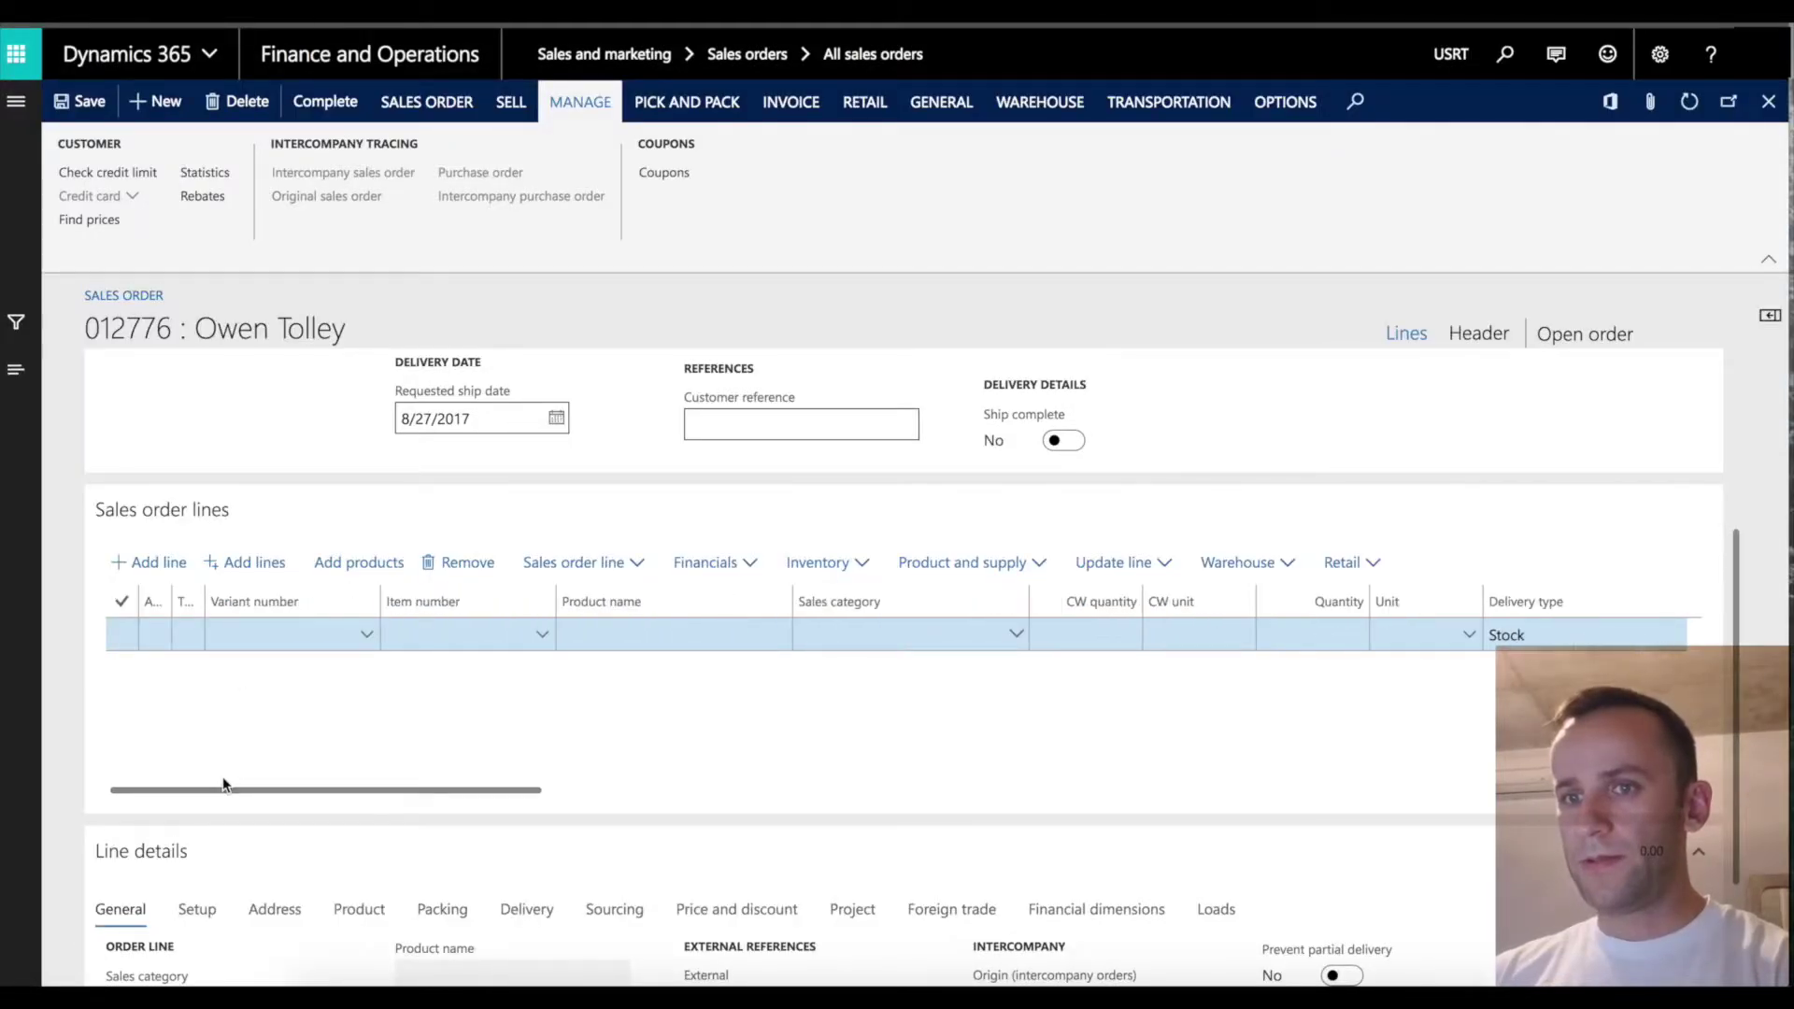
Add item 0001 on the order line, netting 62.99 after a 7.00 discount.
click(440, 633)
text(000)
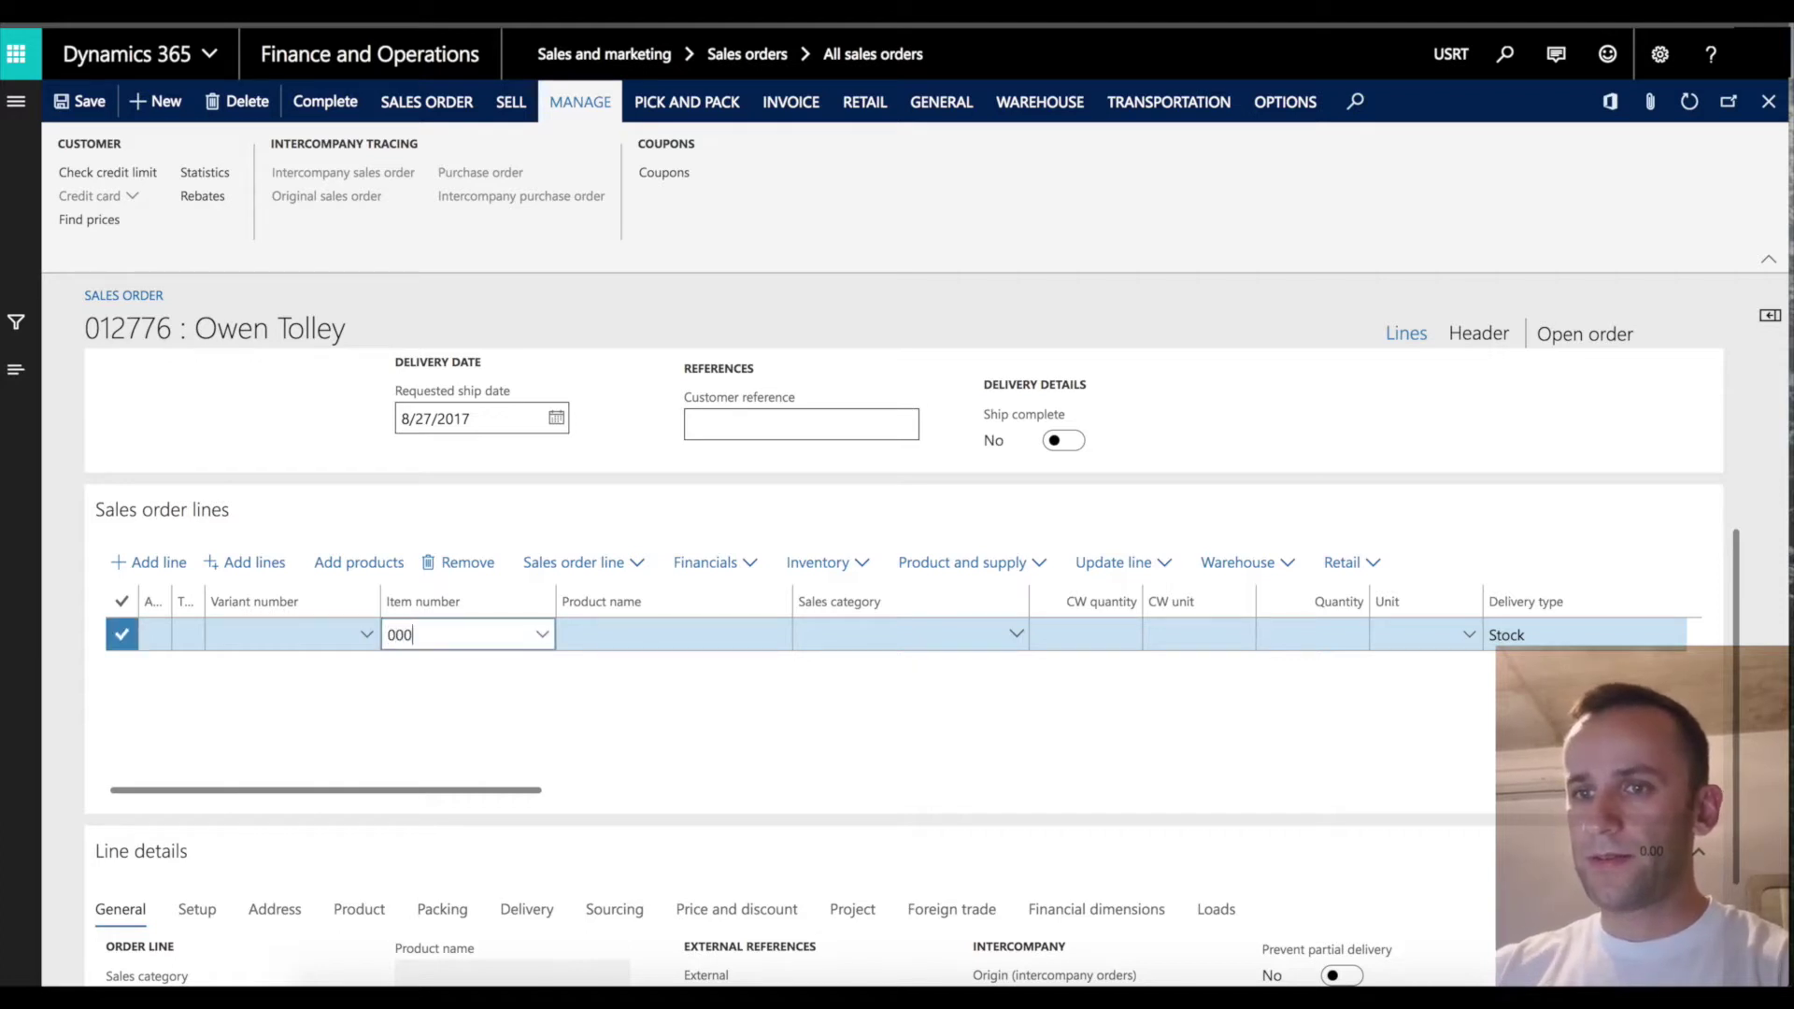
text(1)
key(Tab)
key(Tab)
key(Tab)
key(Tab)
key(Tab)
key(Tab)
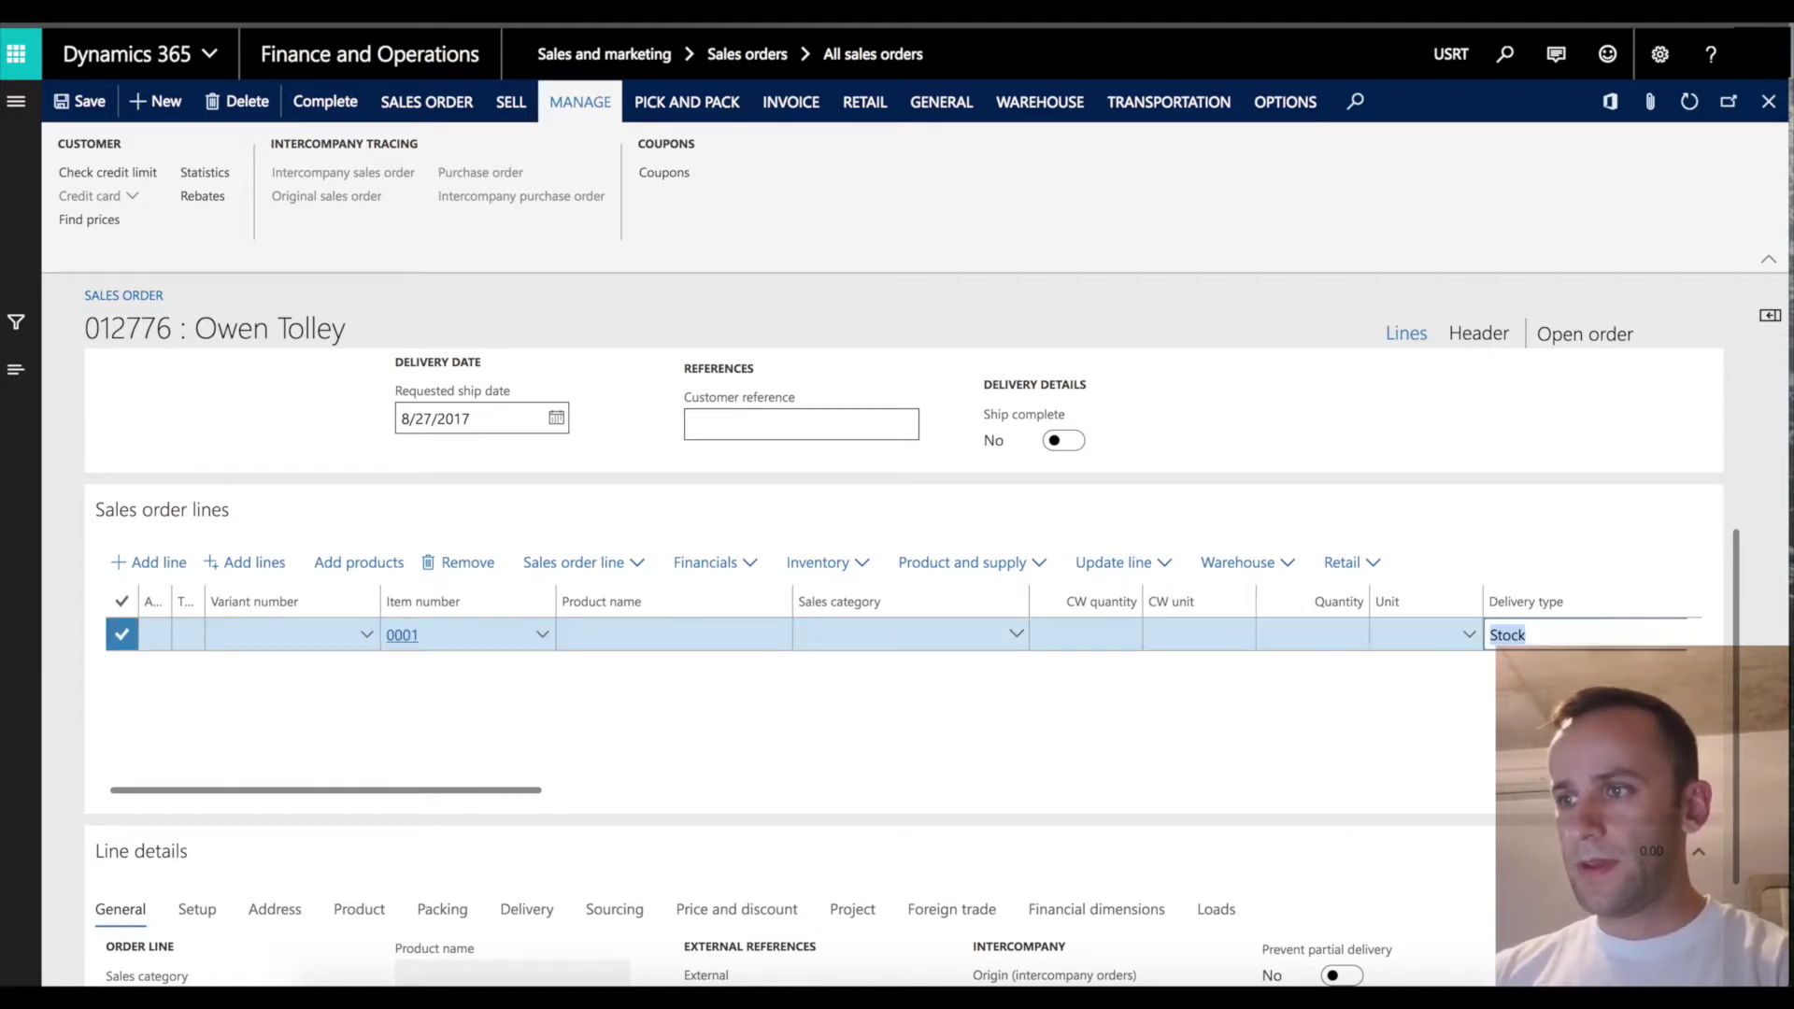
key(Tab)
key(Tab)
key(Tab)
key(Tab)
key(Tab)
key(Tab)
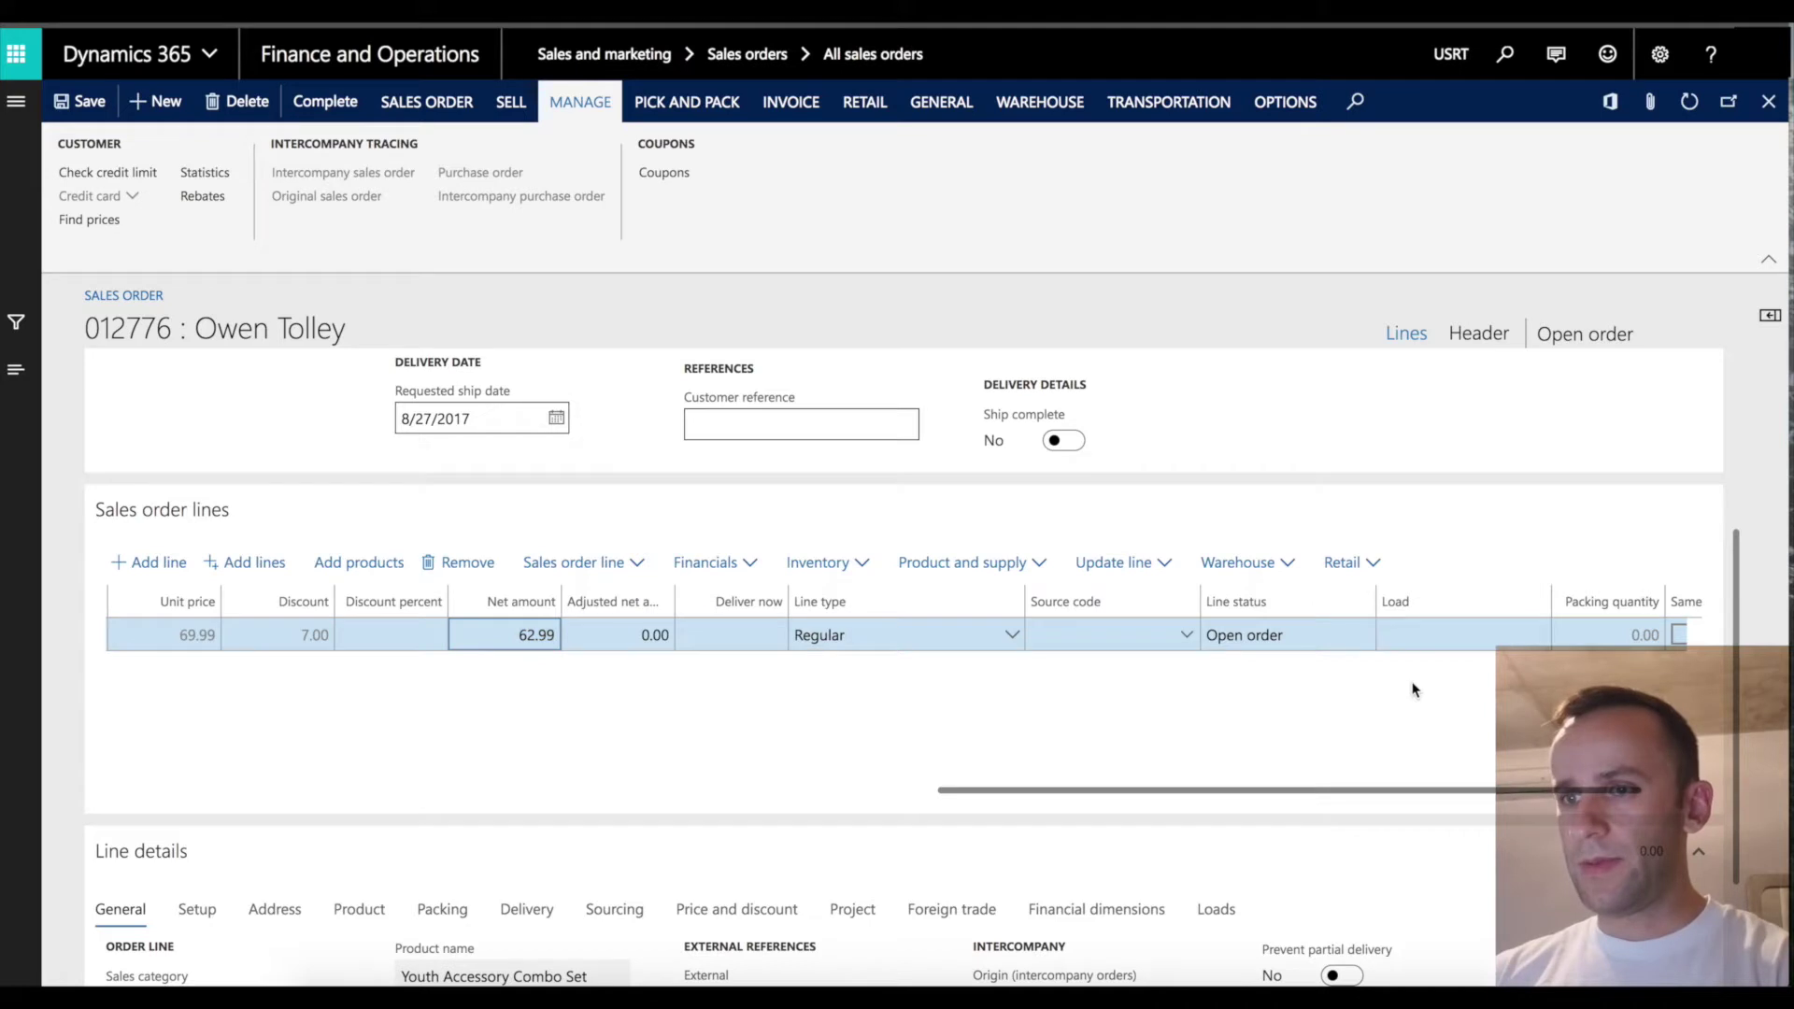
drag(1084, 789, 1004, 790)
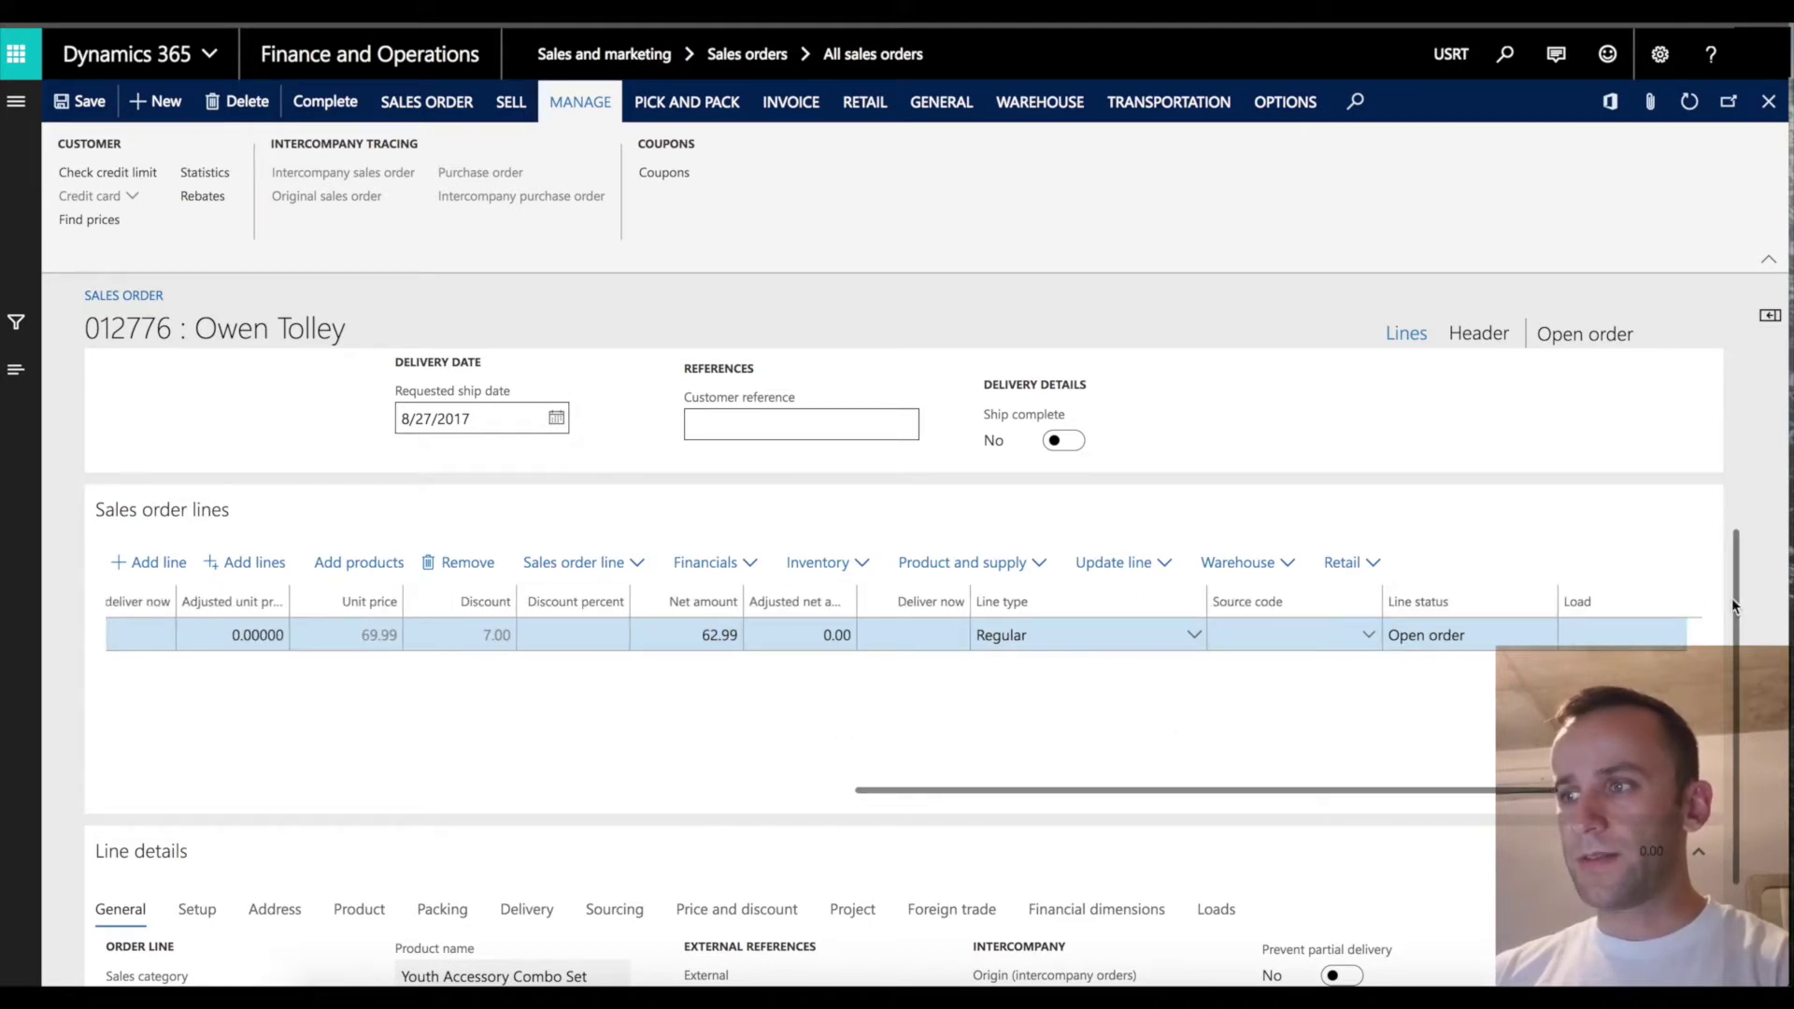
scroll(1733, 606, down, 2)
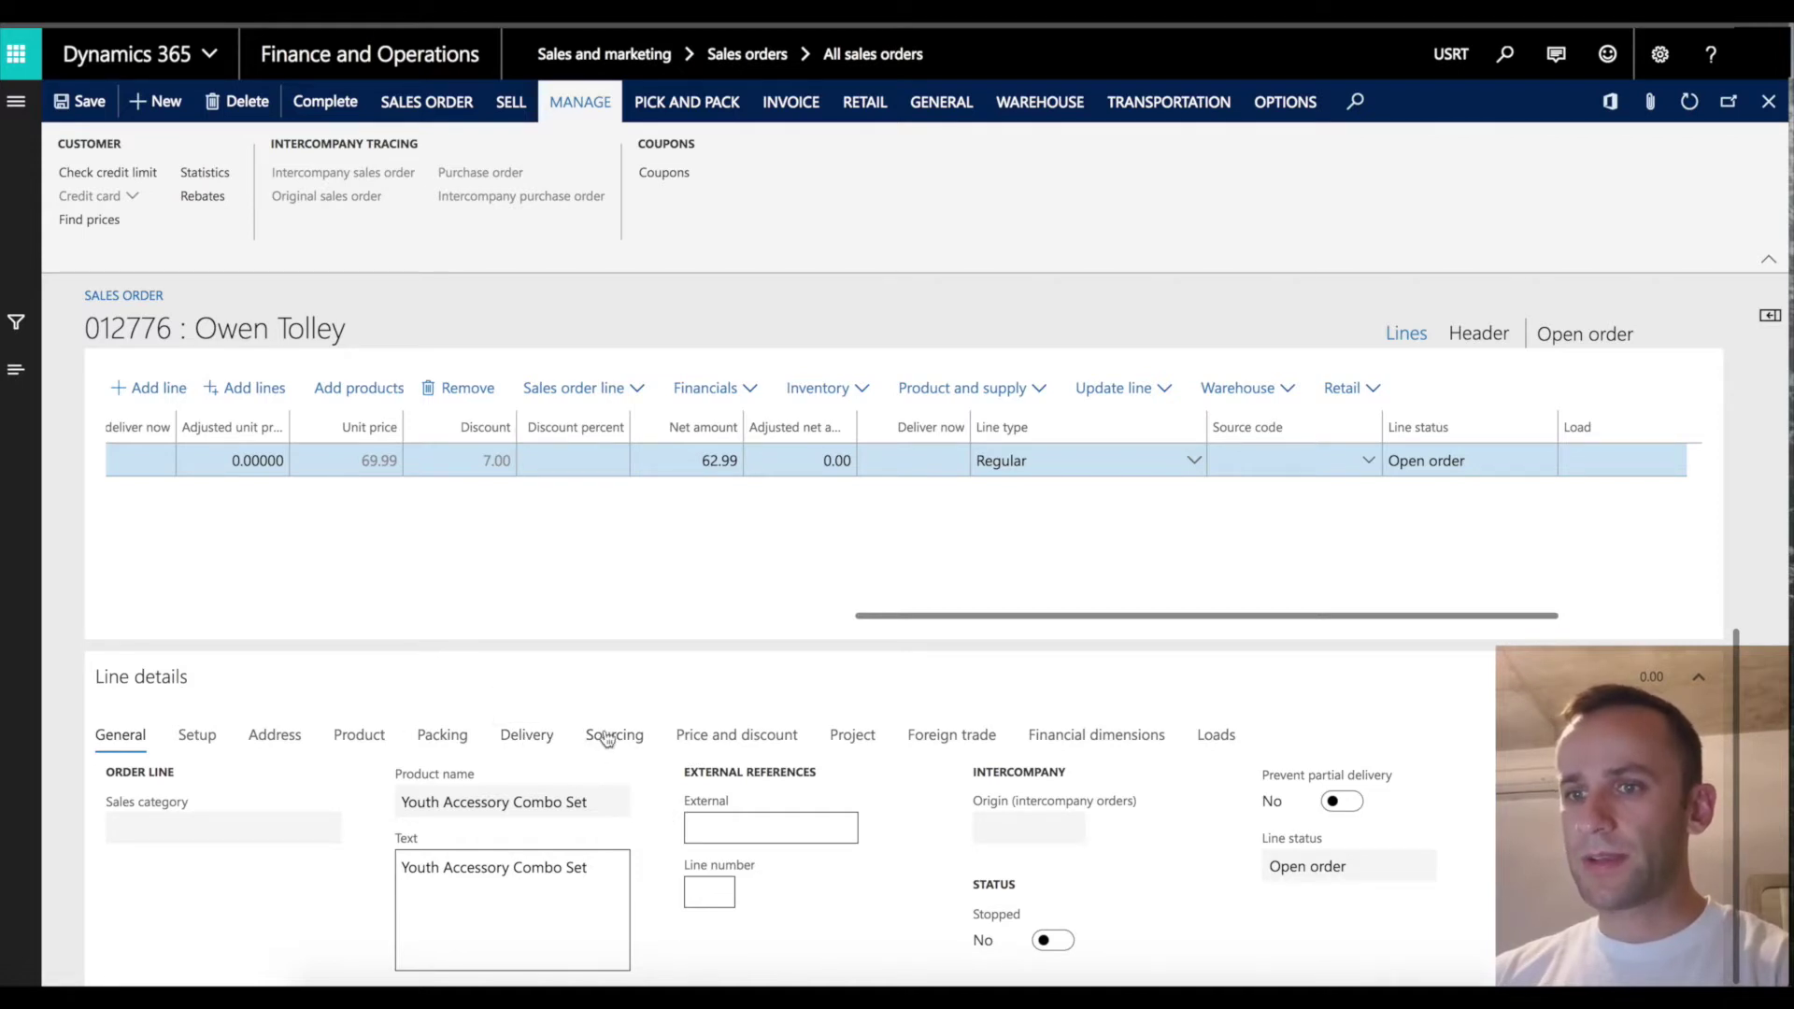
Show the line's Price and discount details.
click(745, 738)
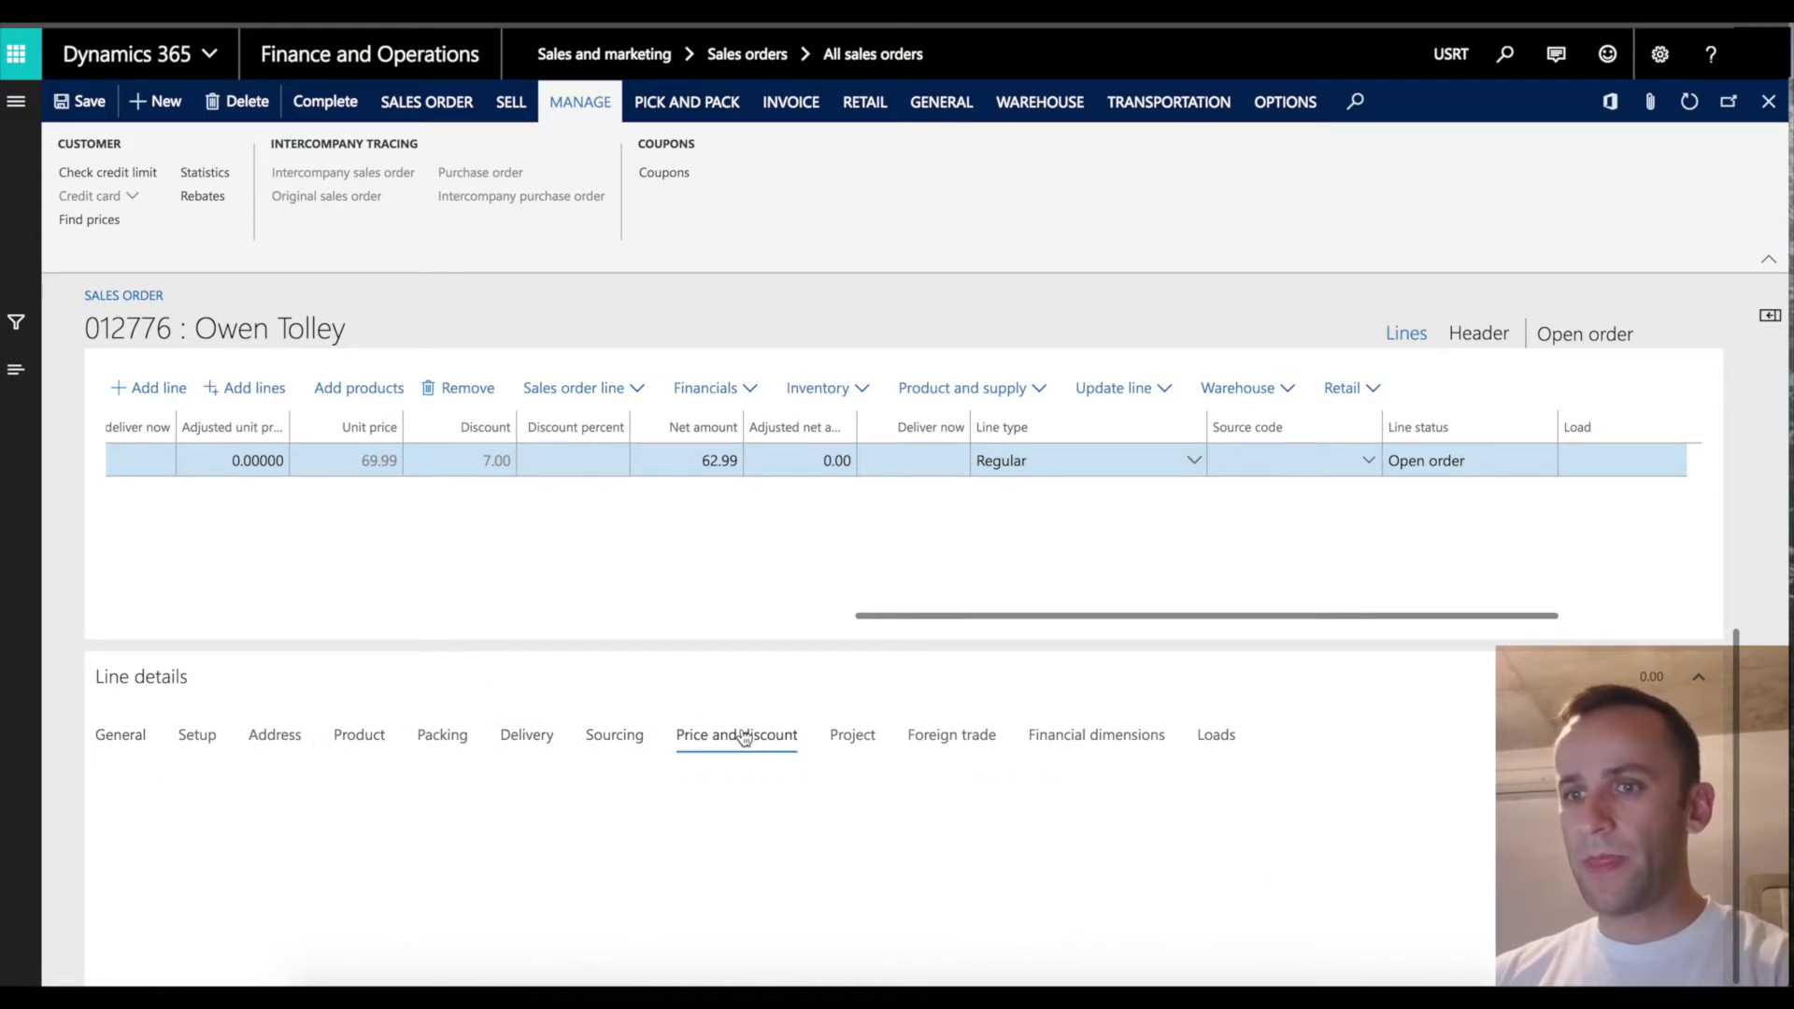
scroll(1734, 716, down, 1)
scroll(1734, 716, down, 1)
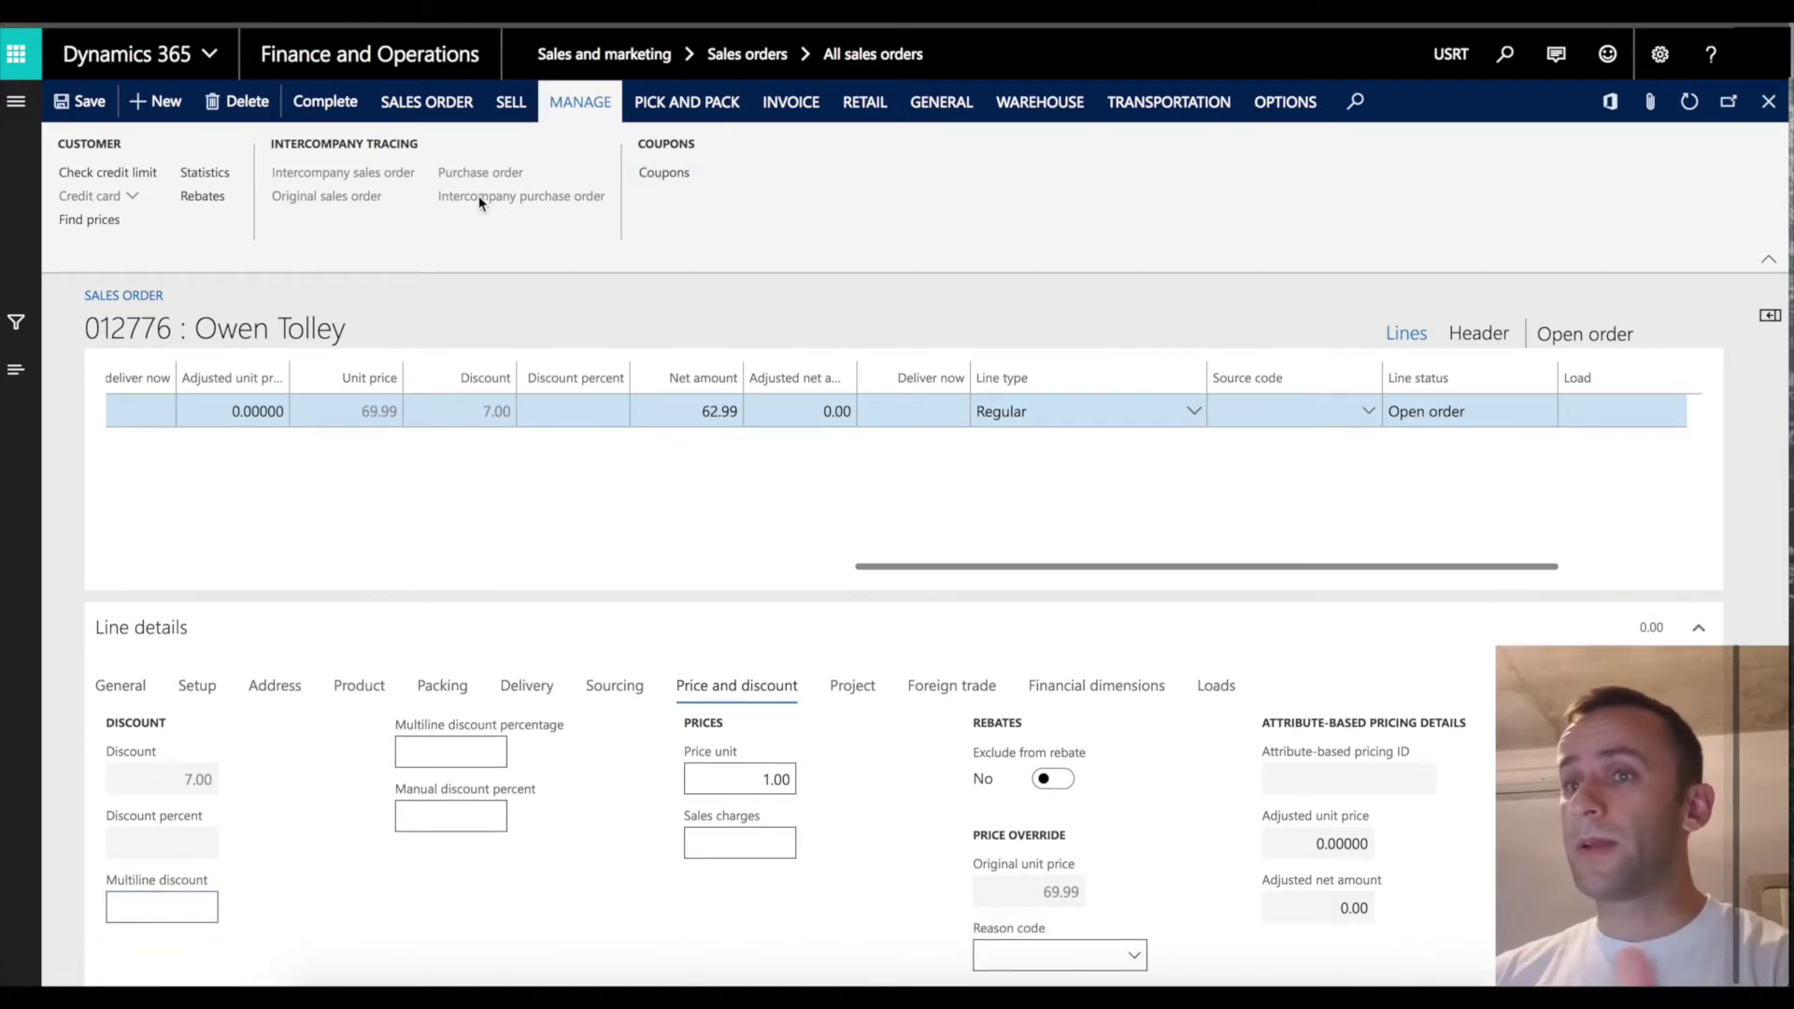
Add coupon code CODE-0030 for coupon CPN0027 to the order's Coupons grid and save.
click(658, 172)
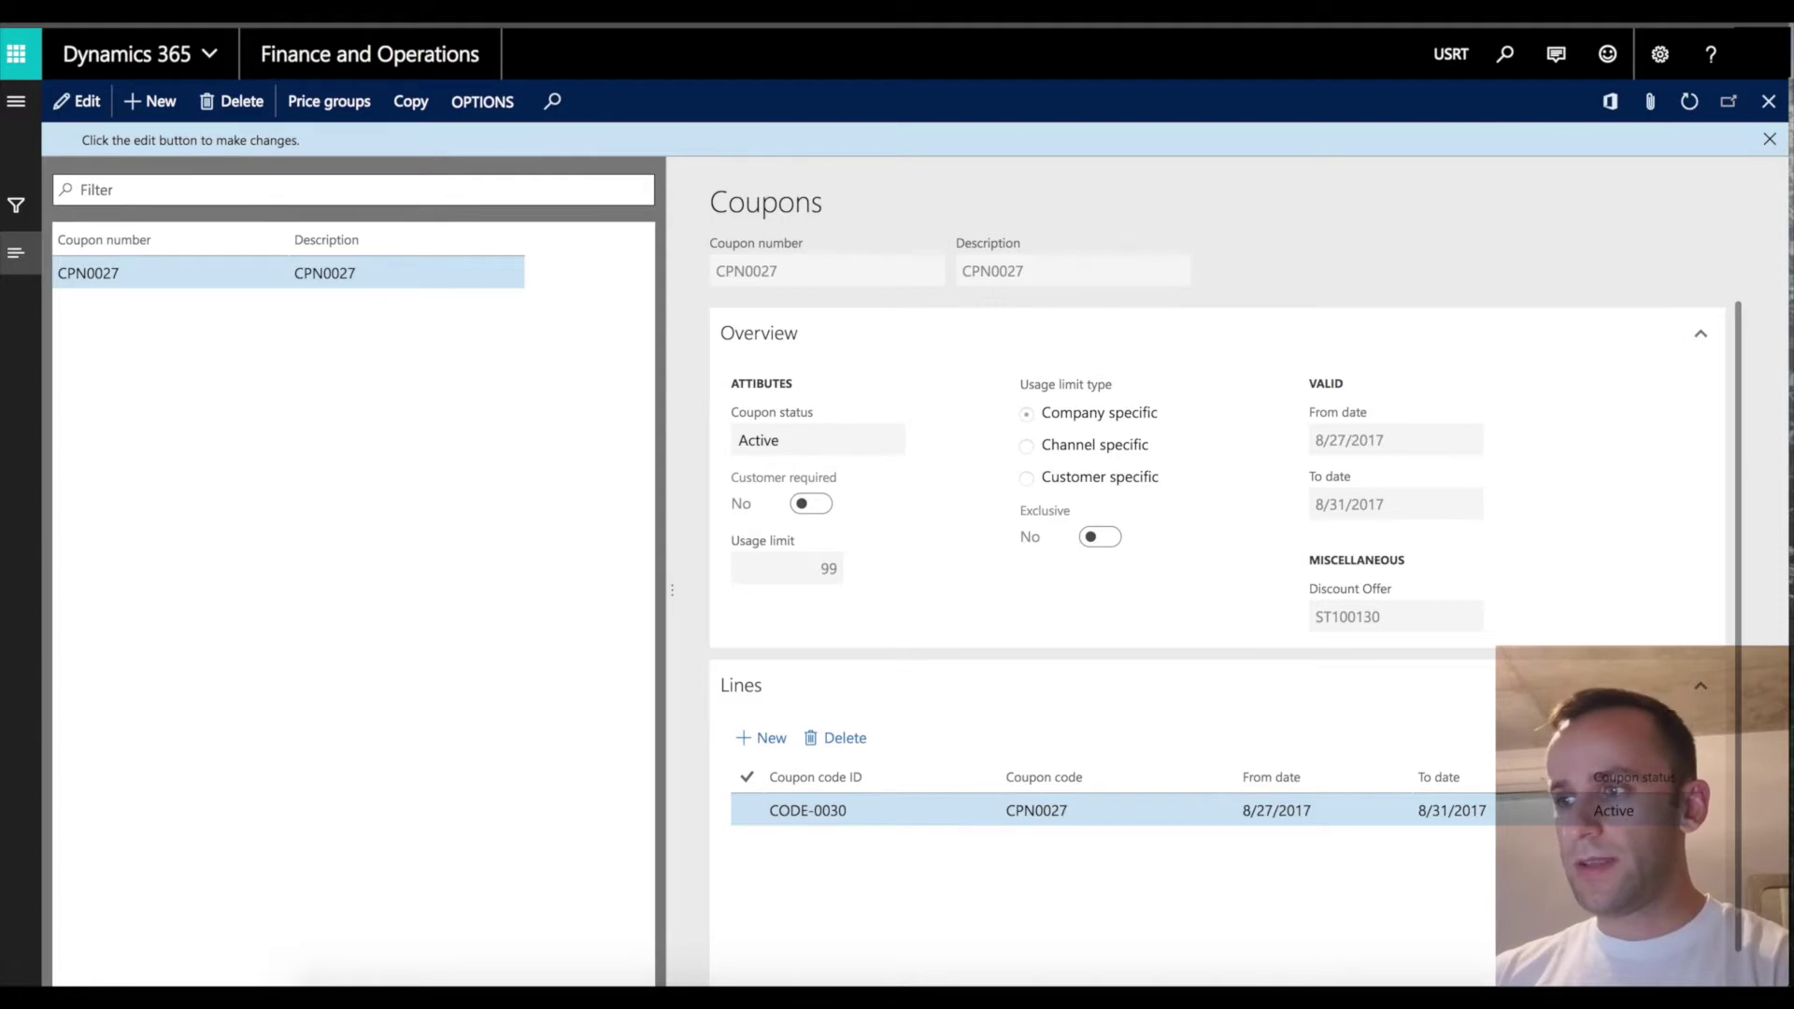
scroll(801, 850, down, 1)
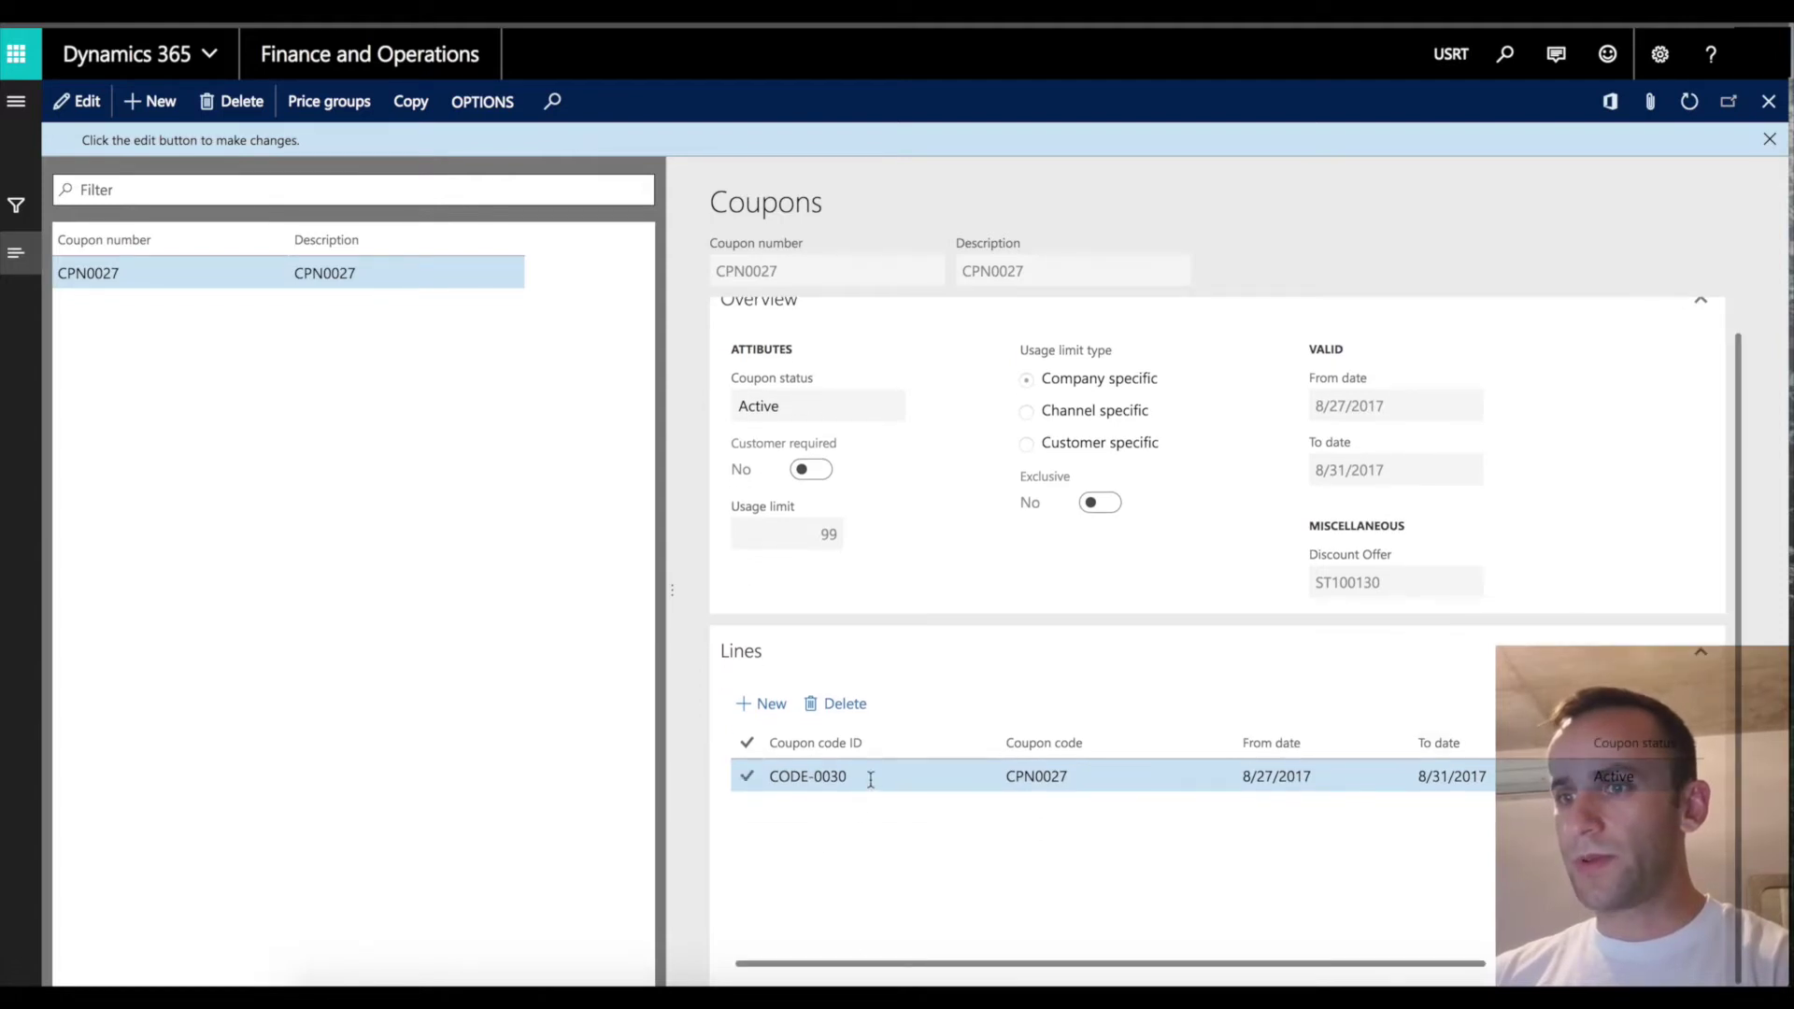
click(773, 769)
key(ctrl+c)
click(746, 776)
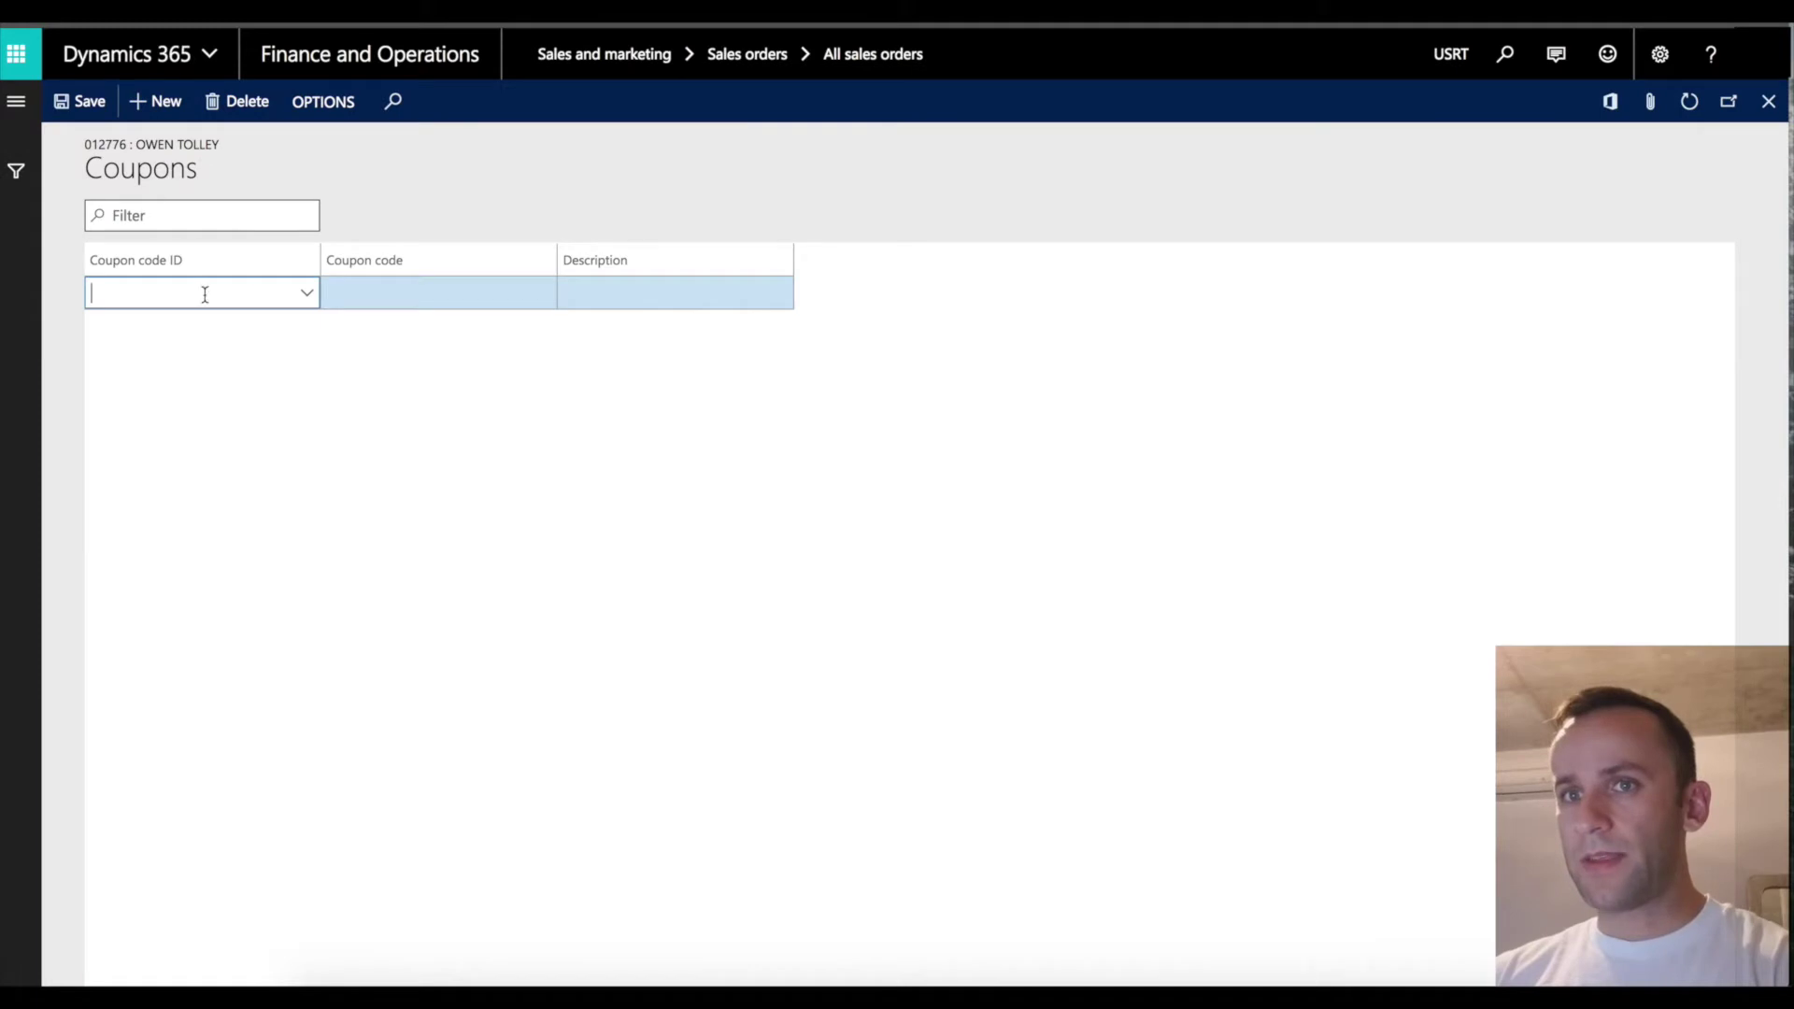
key(ctrl+v)
key(Tab)
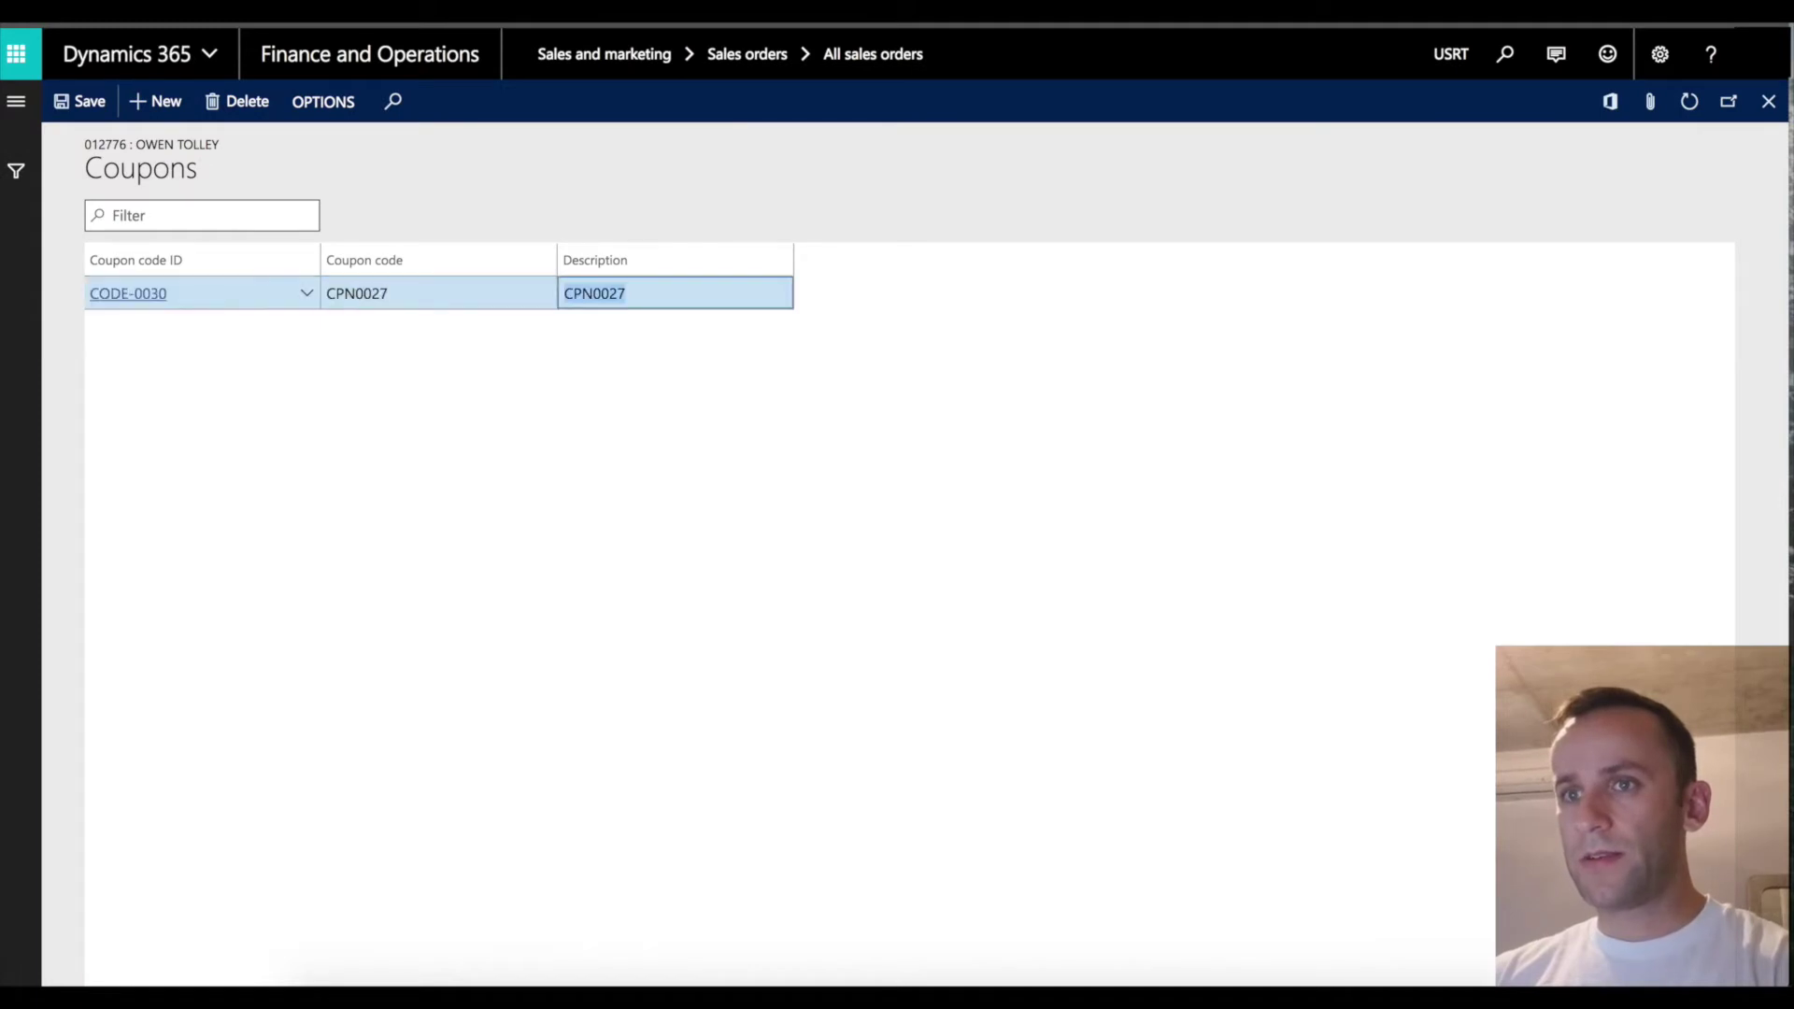
click(86, 101)
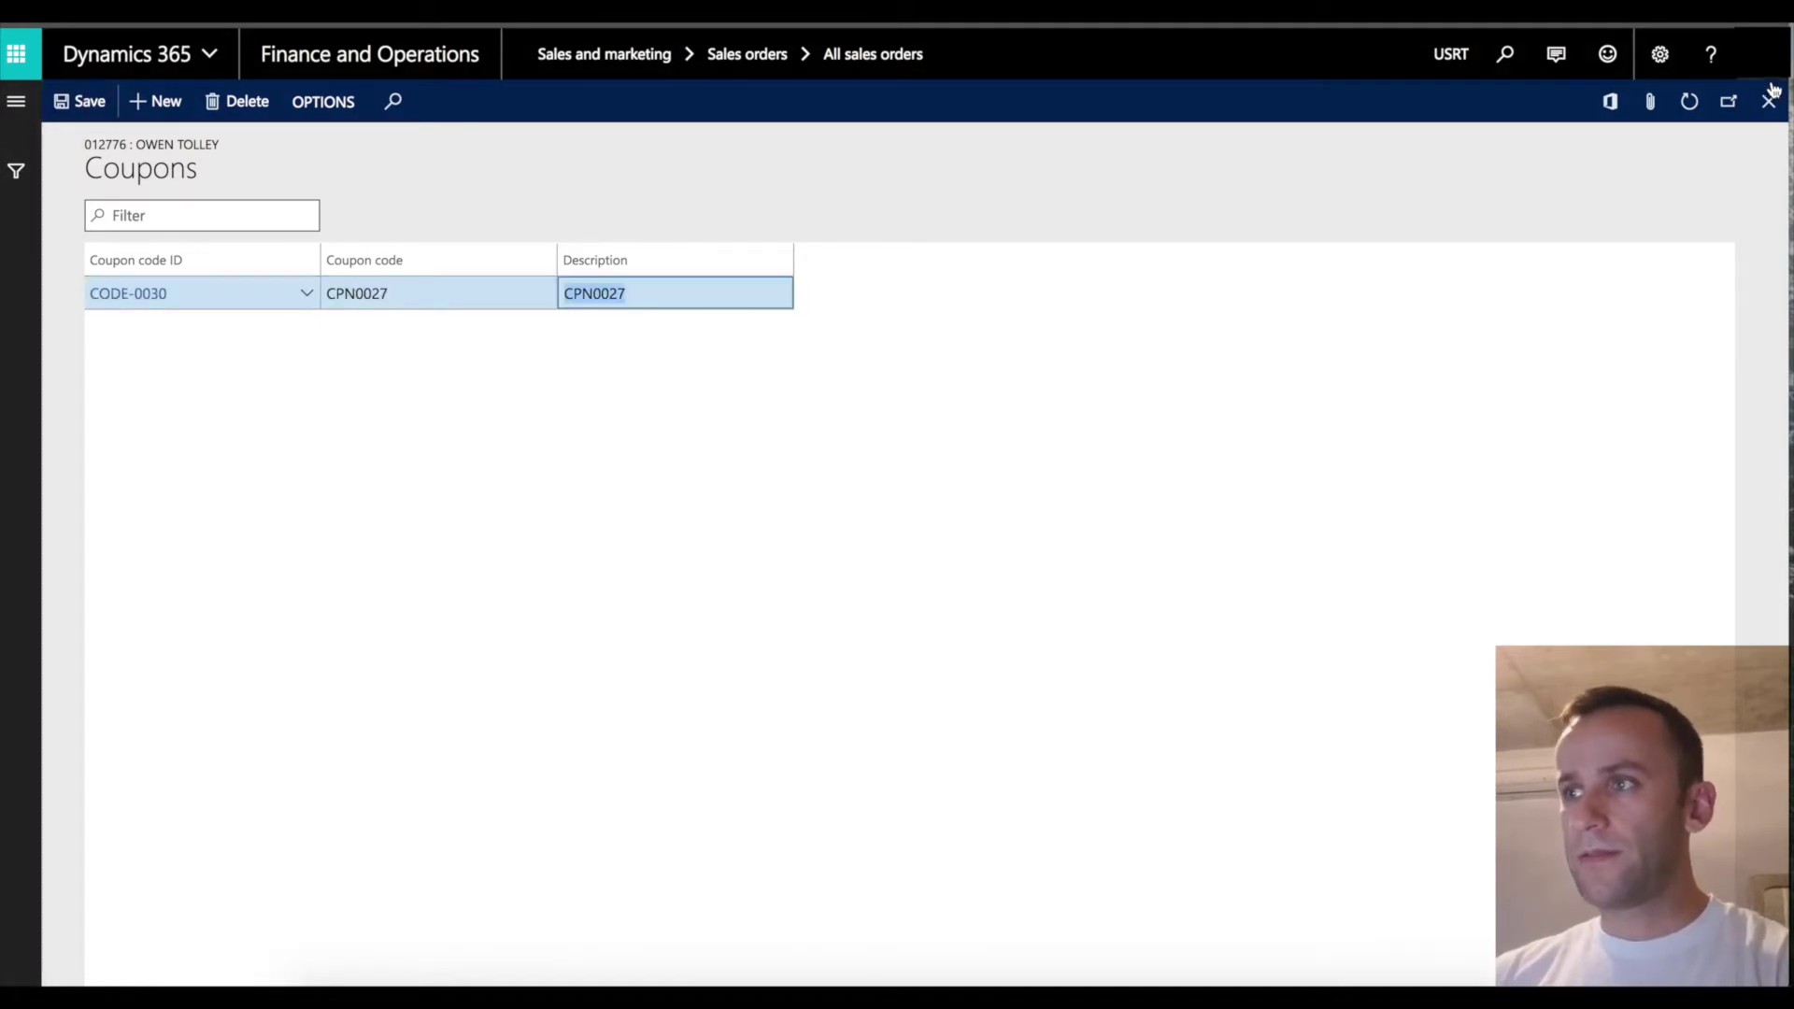
key(Escape)
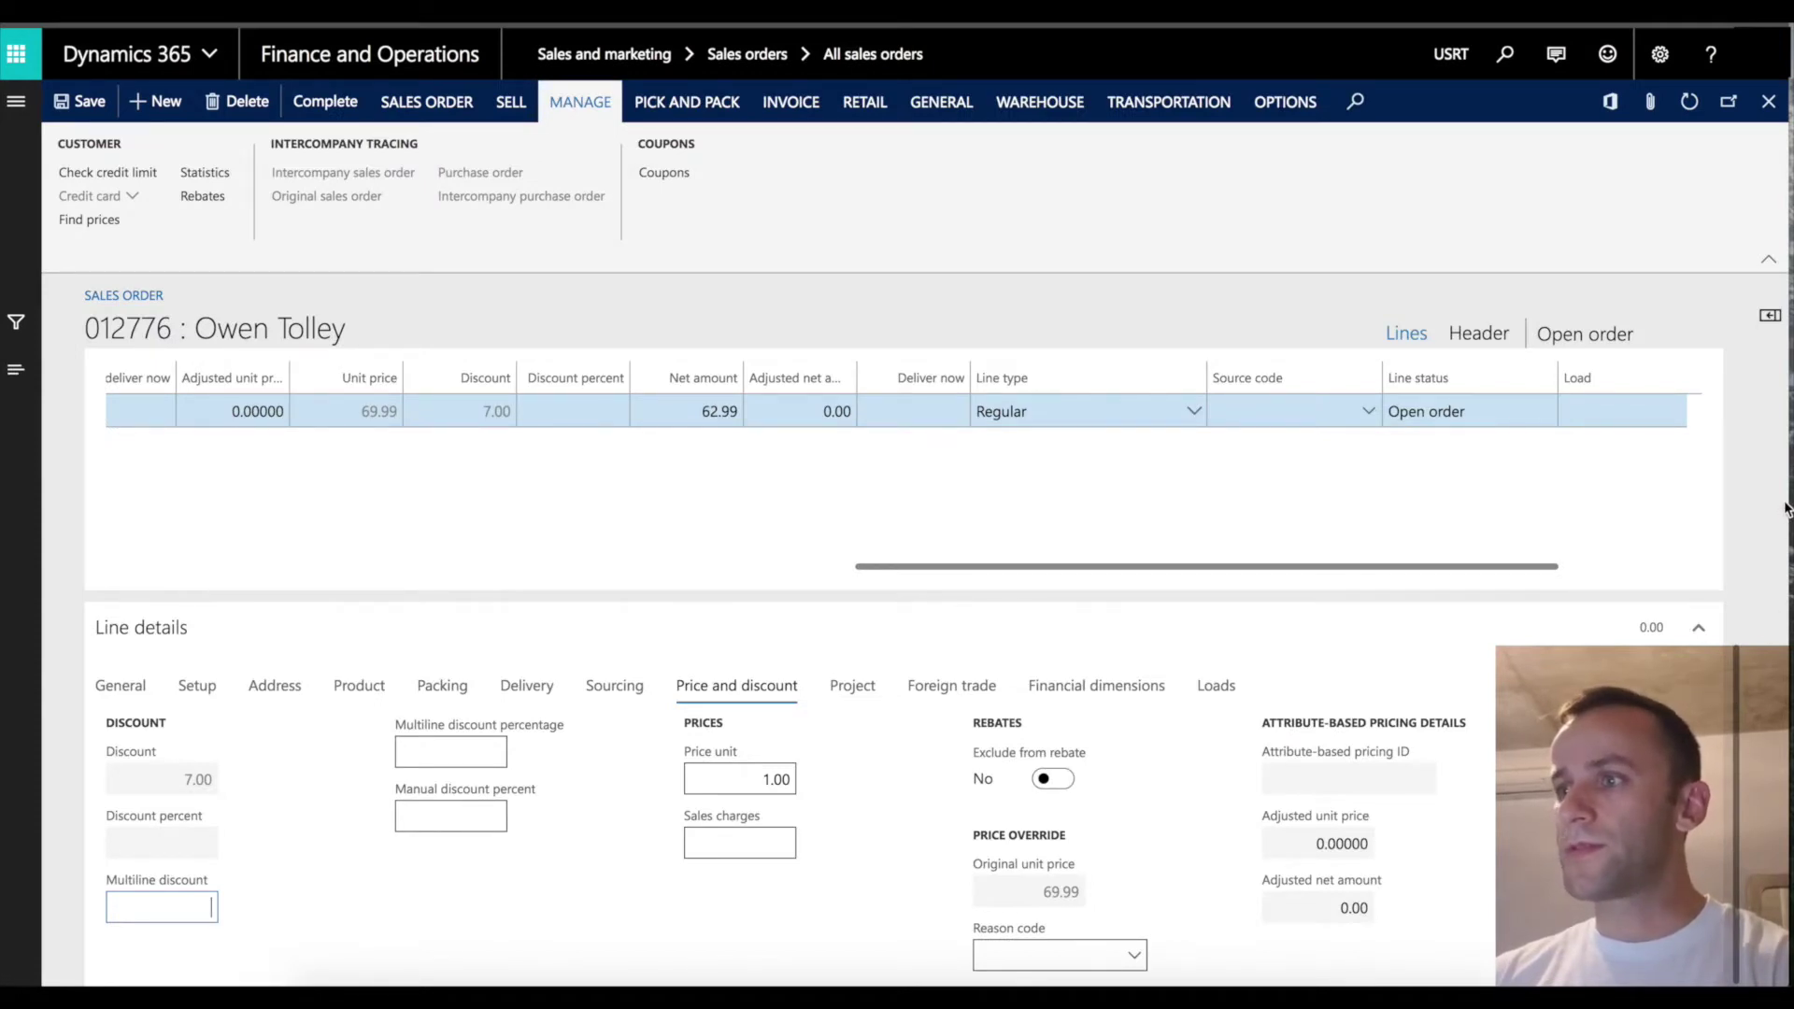
drag(1785, 503, 1790, 497)
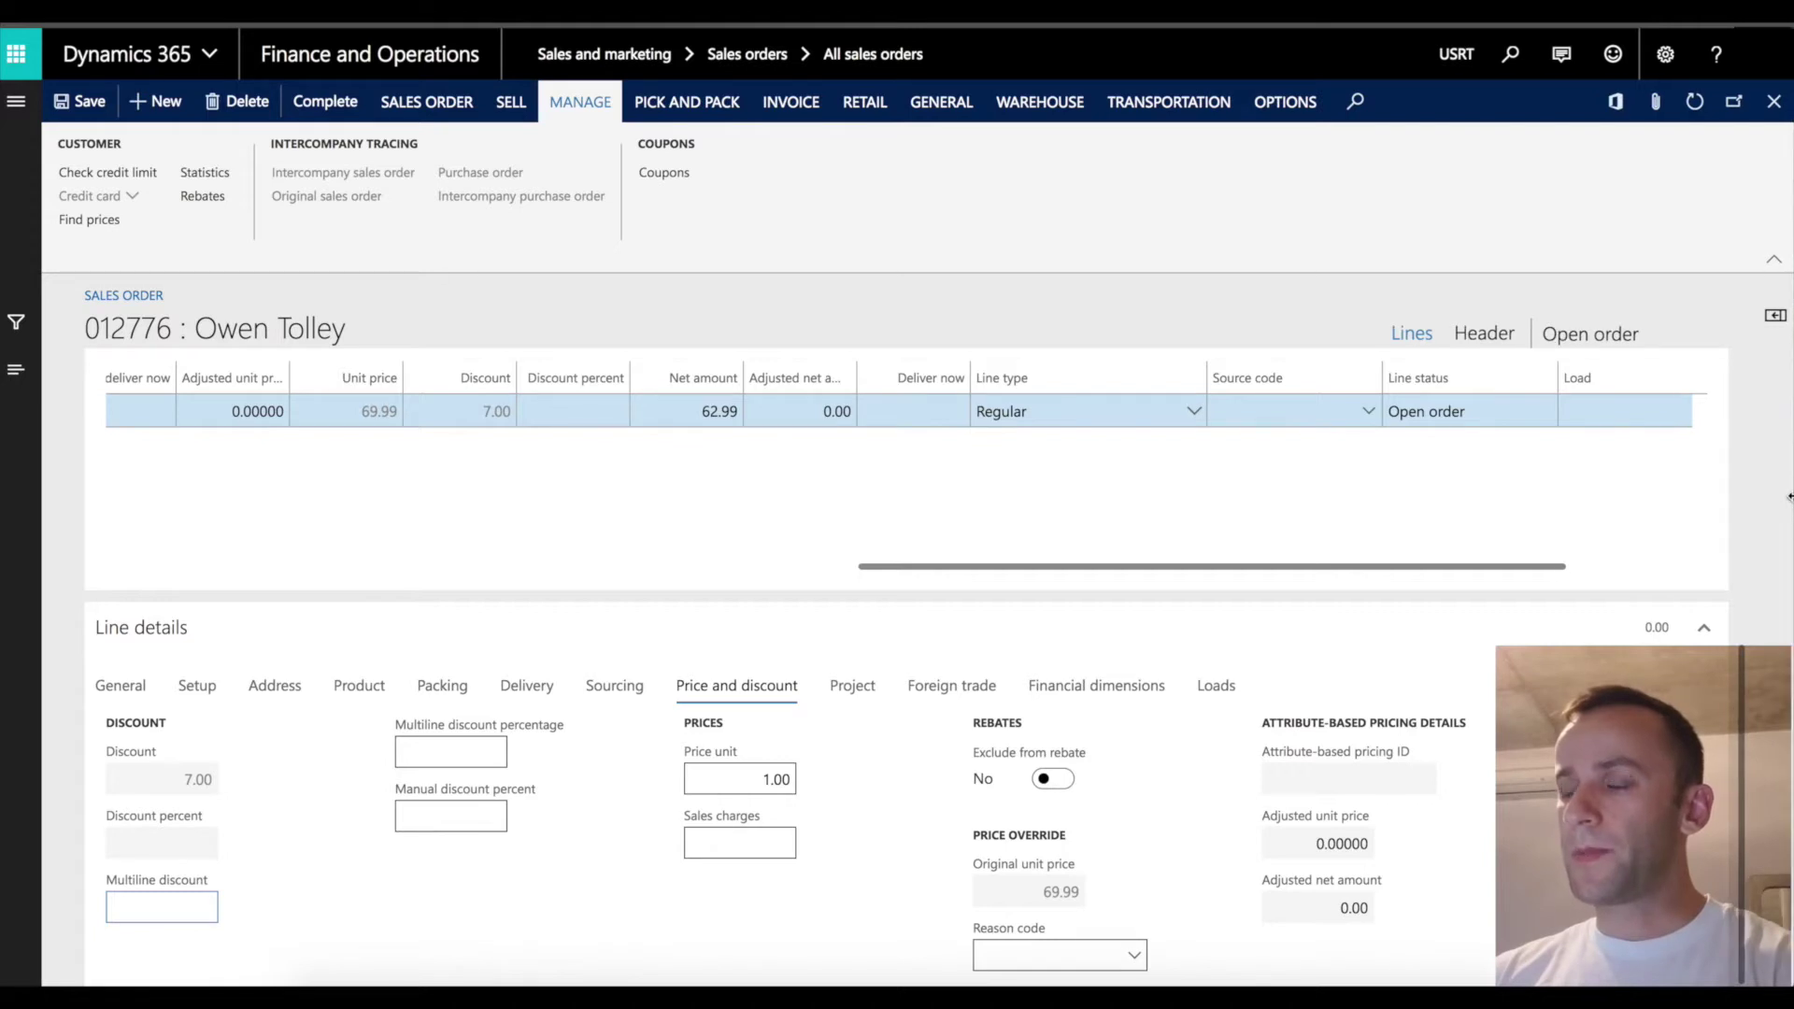
drag(1205, 567, 252, 568)
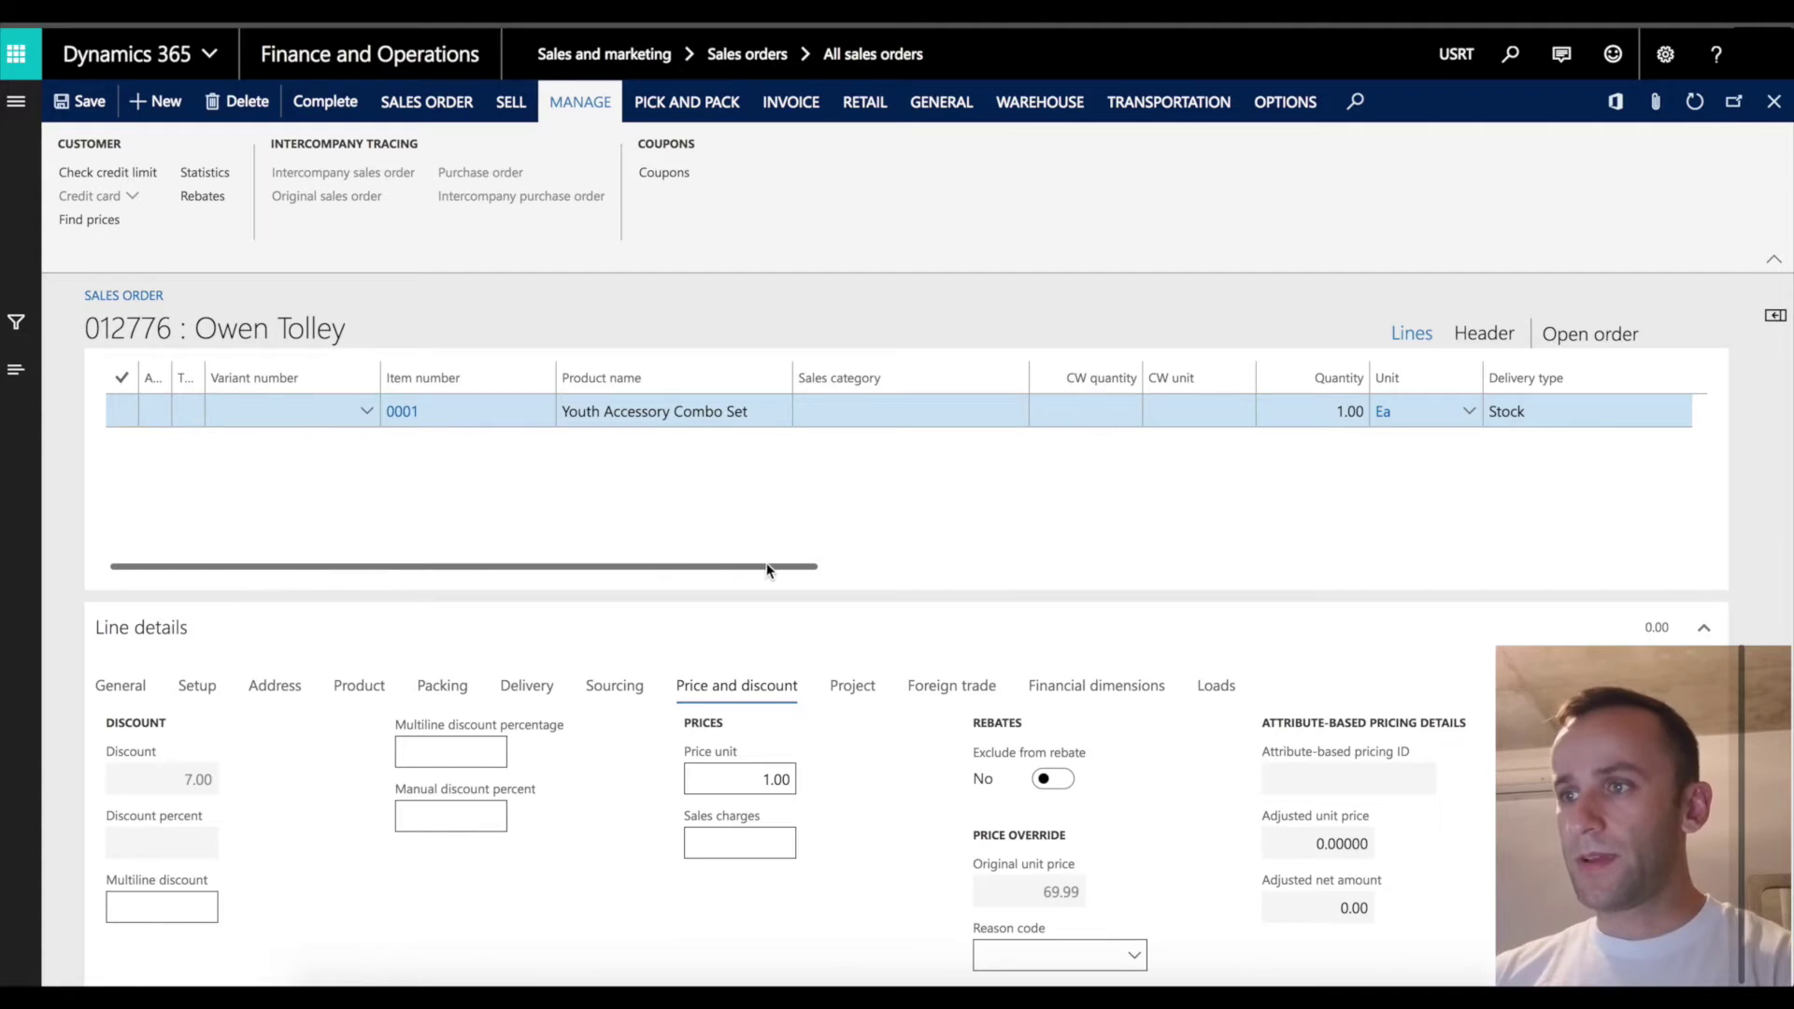
drag(767, 567, 1092, 588)
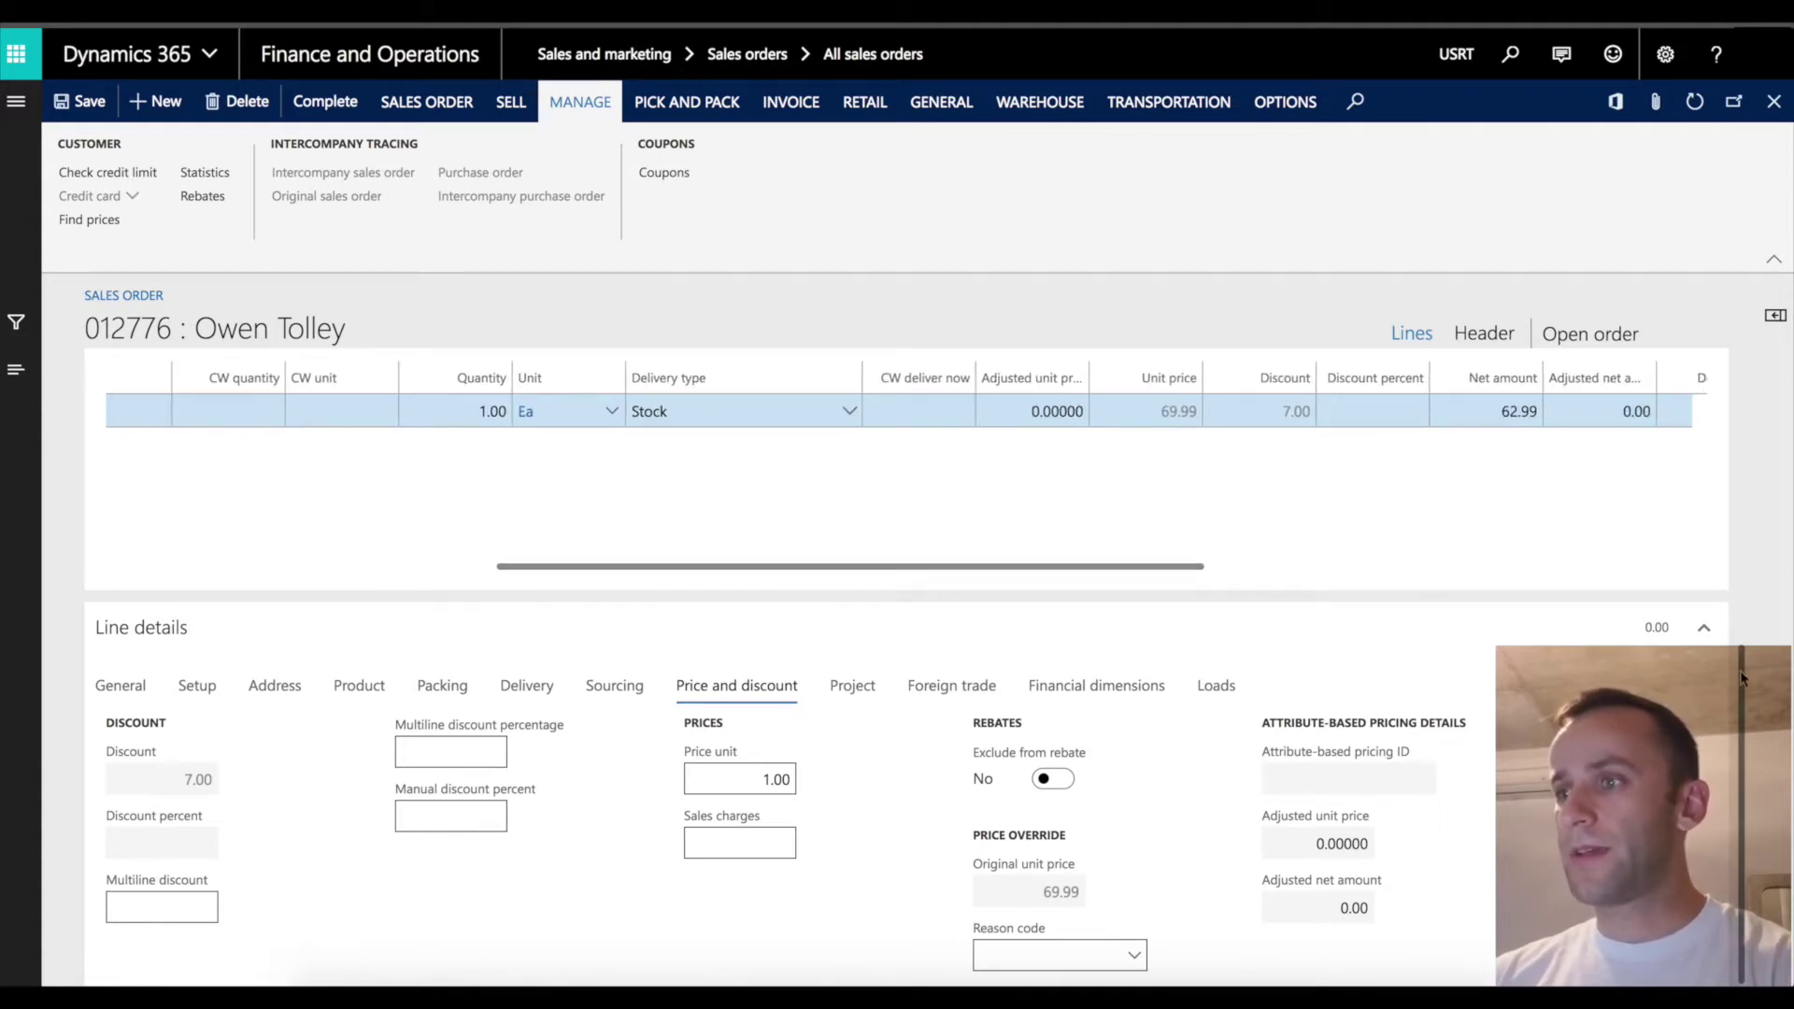
drag(1742, 678, 1738, 485)
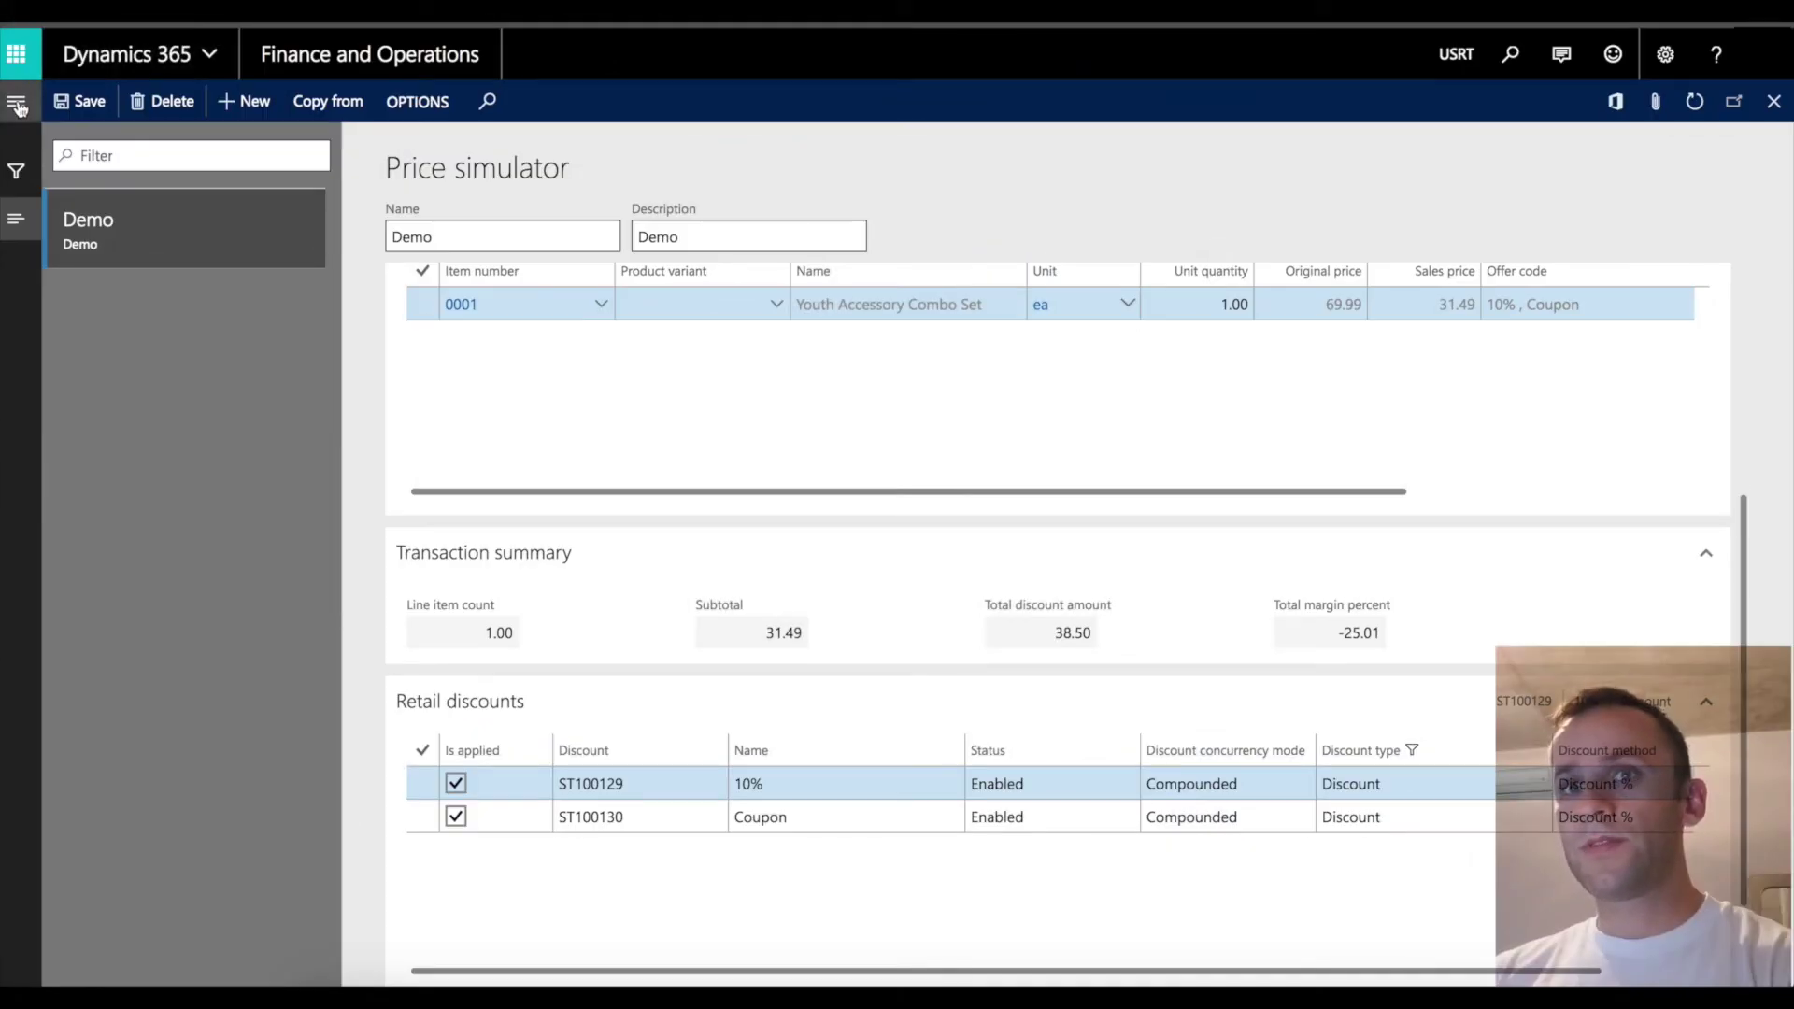
Go to Accounts receivable > Orders > All sales orders and begin a new sales order.
click(18, 106)
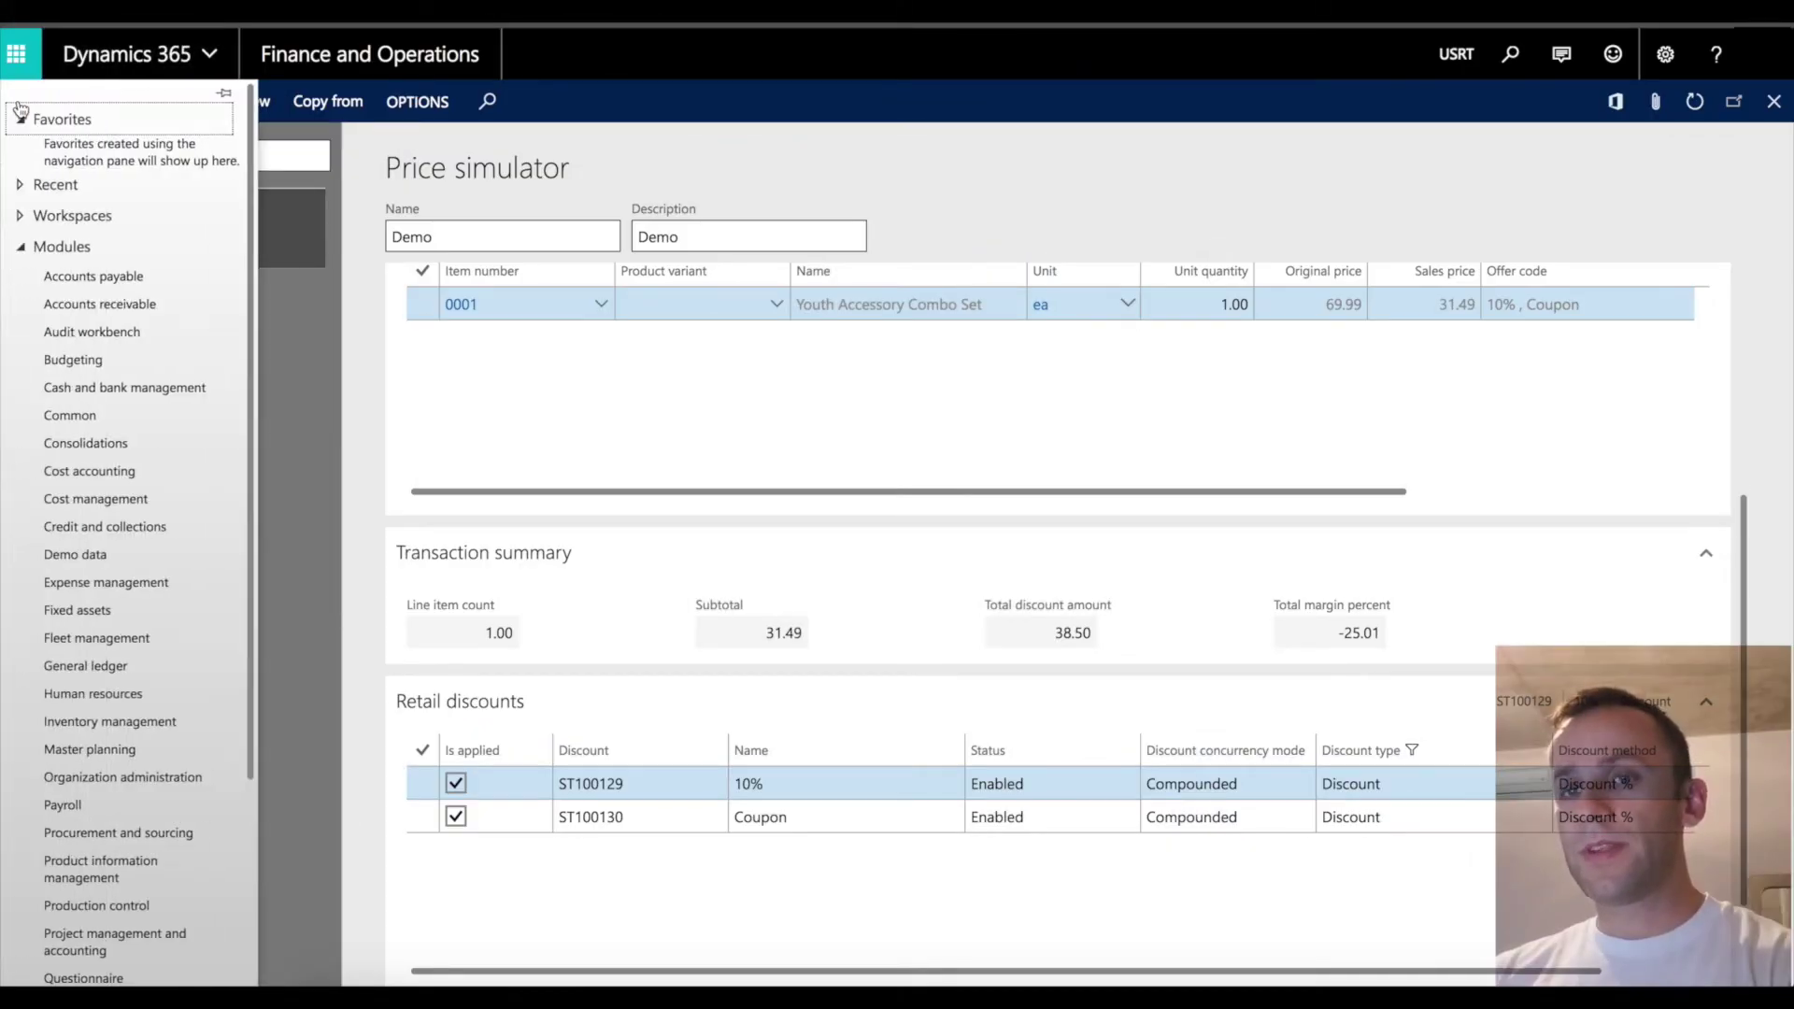
click(111, 312)
click(346, 527)
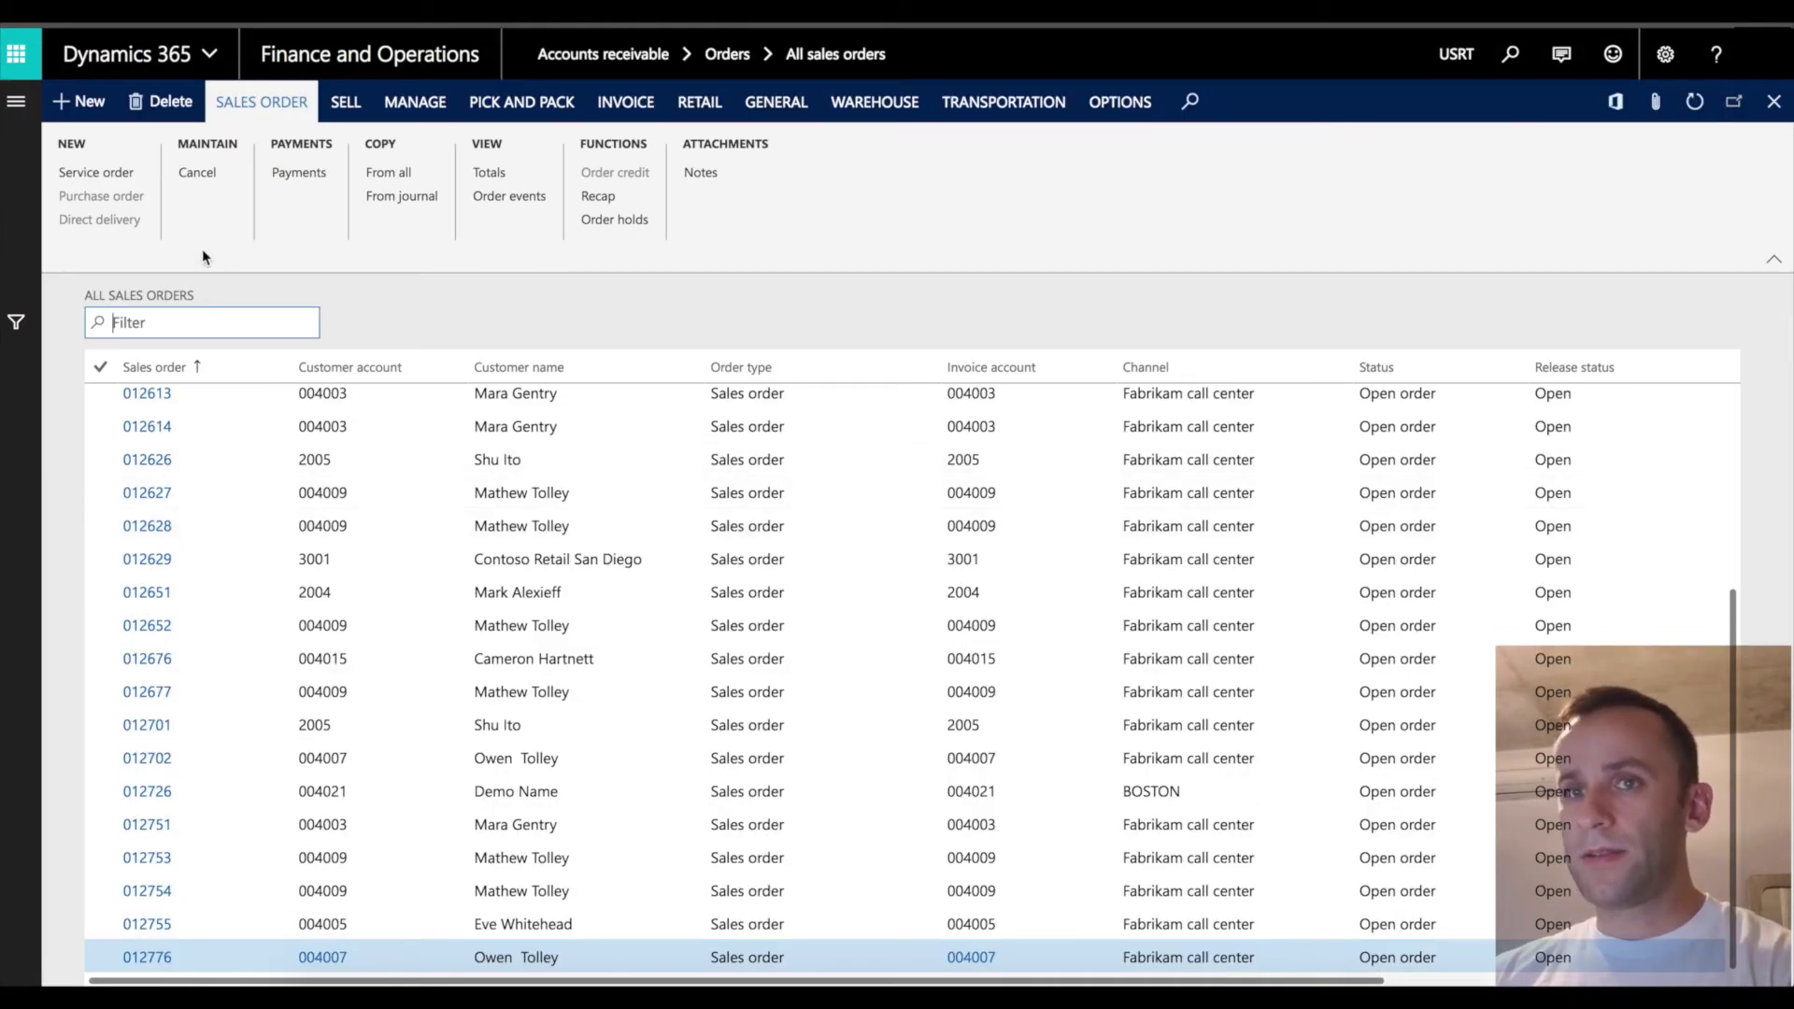
click(86, 103)
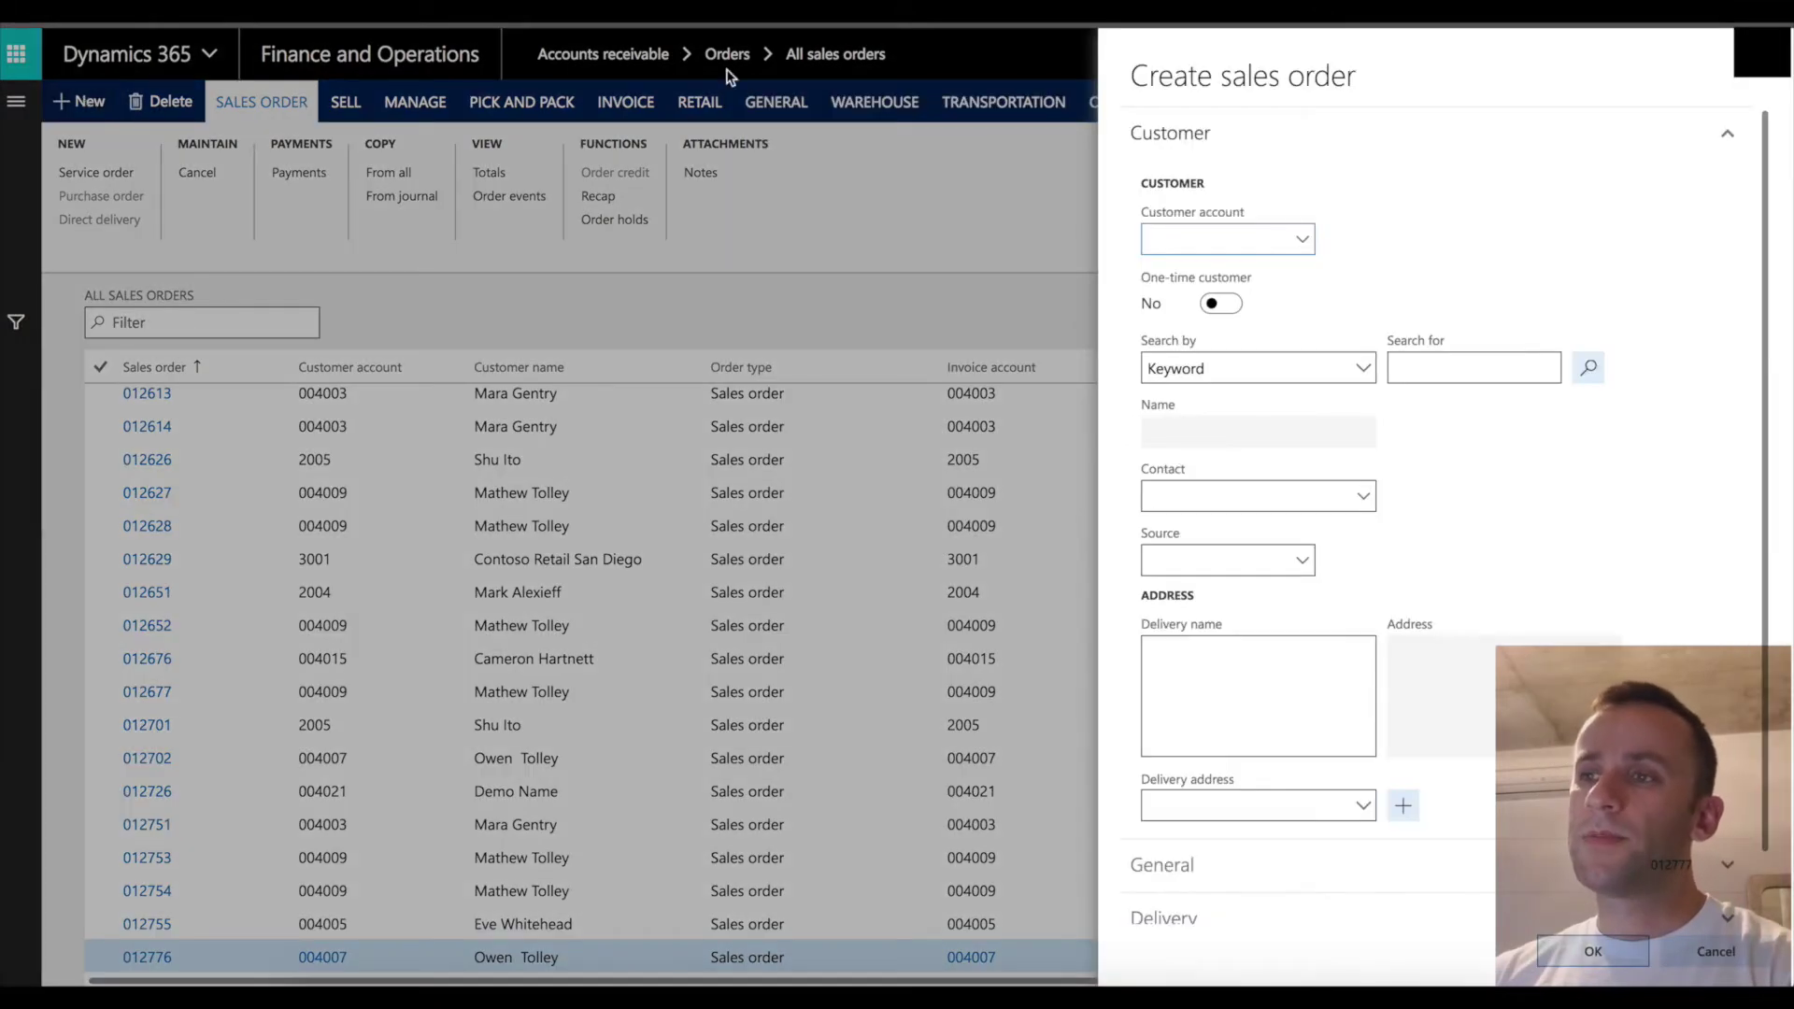
Create another sales order for the same customer account chosen from the lookup.
click(1303, 243)
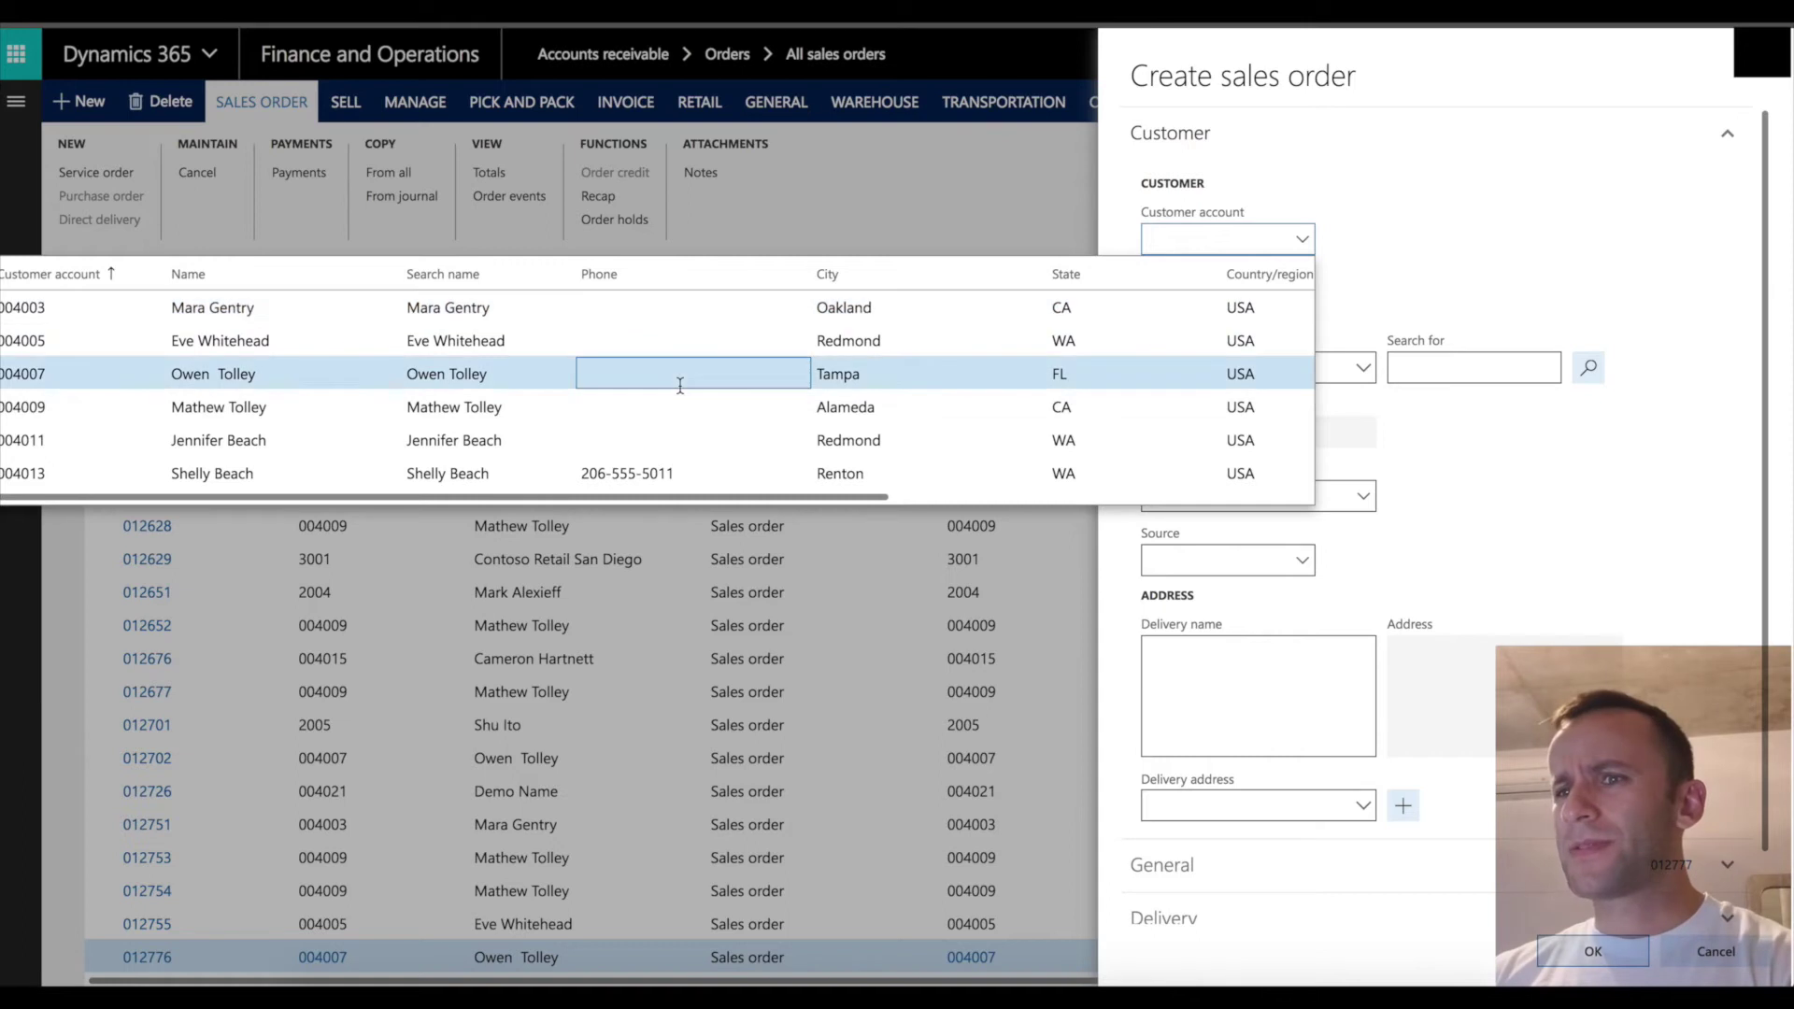
click(1089, 372)
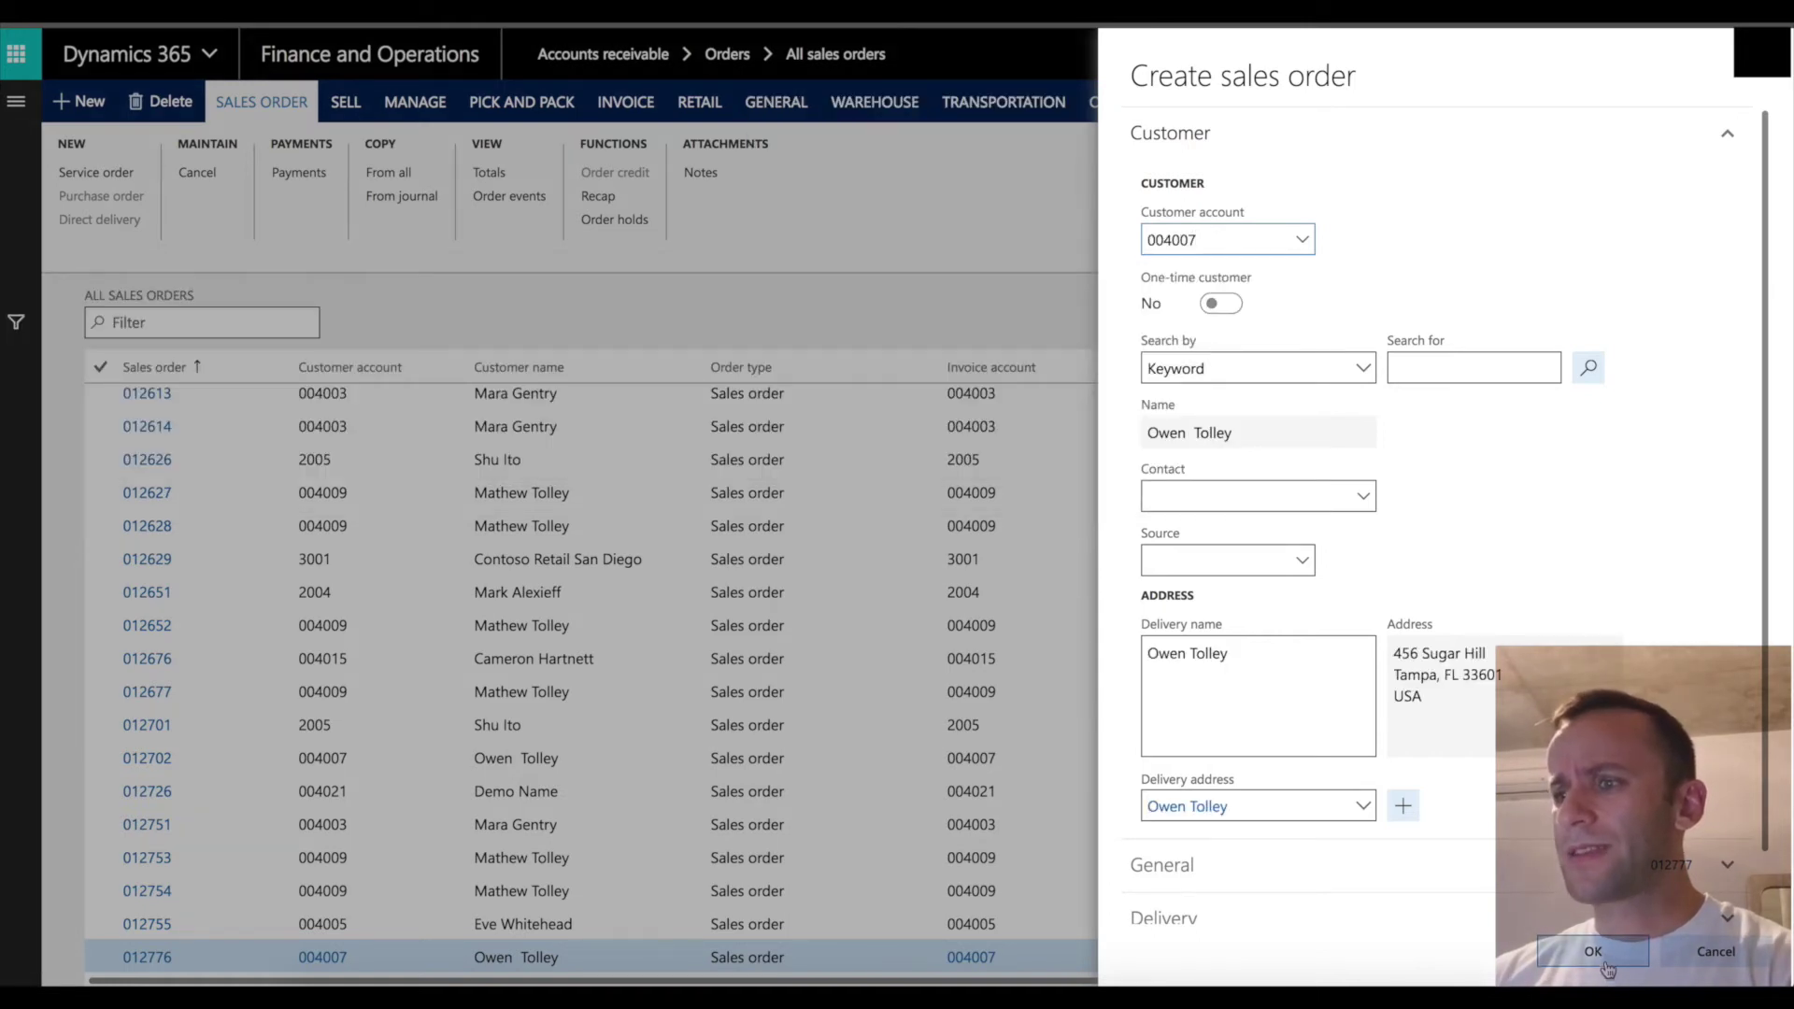
click(1594, 951)
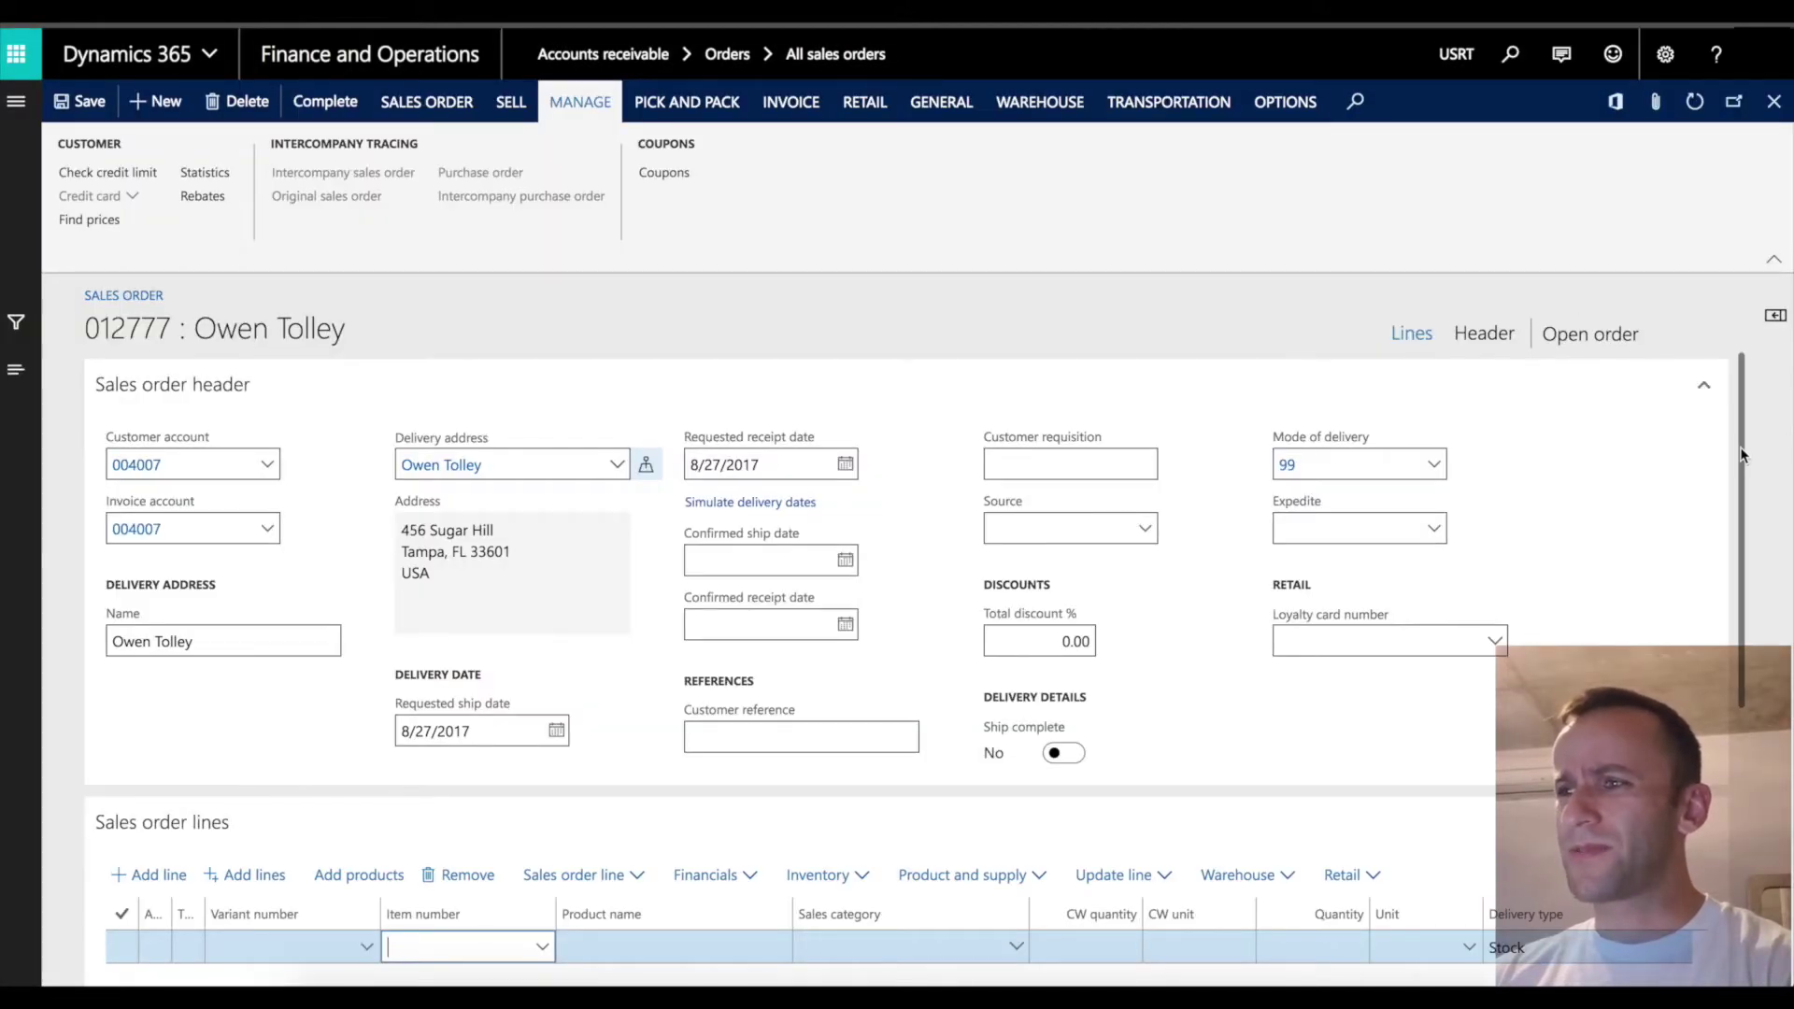
Attach coupon code CODE-0030 to the new order.
drag(1741, 447, 1740, 558)
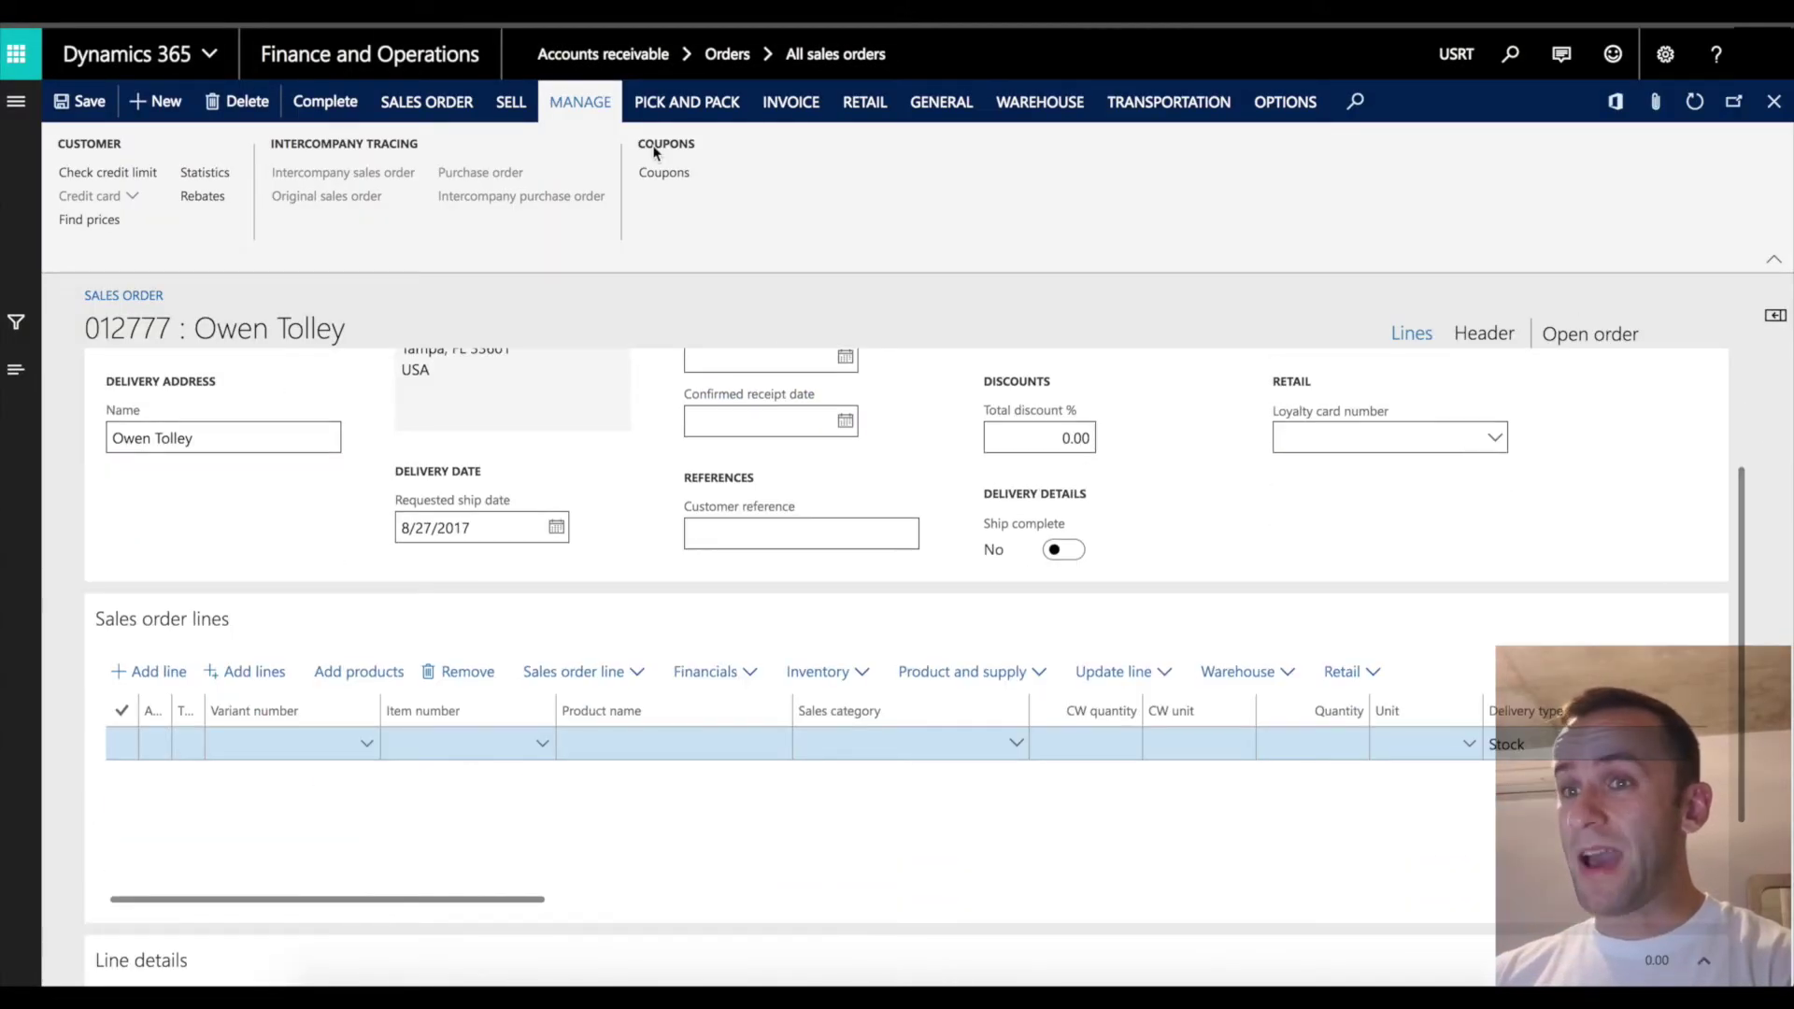
click(657, 176)
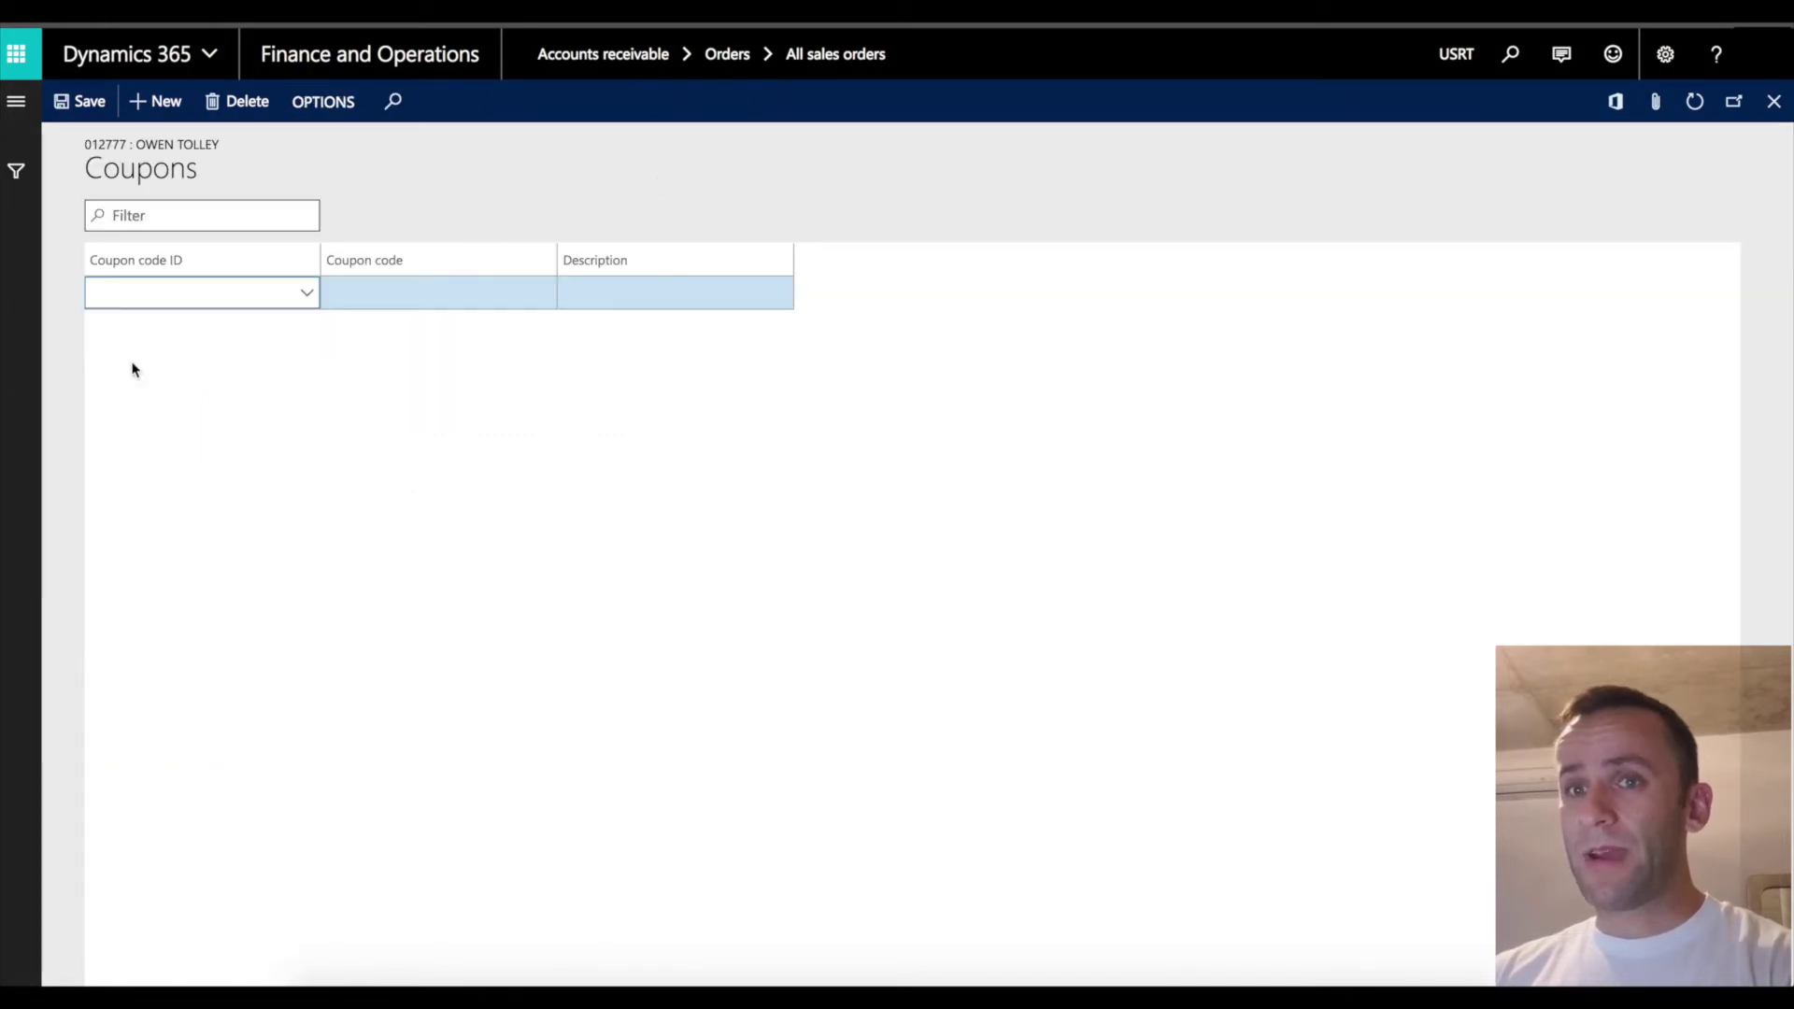
click(345, 297)
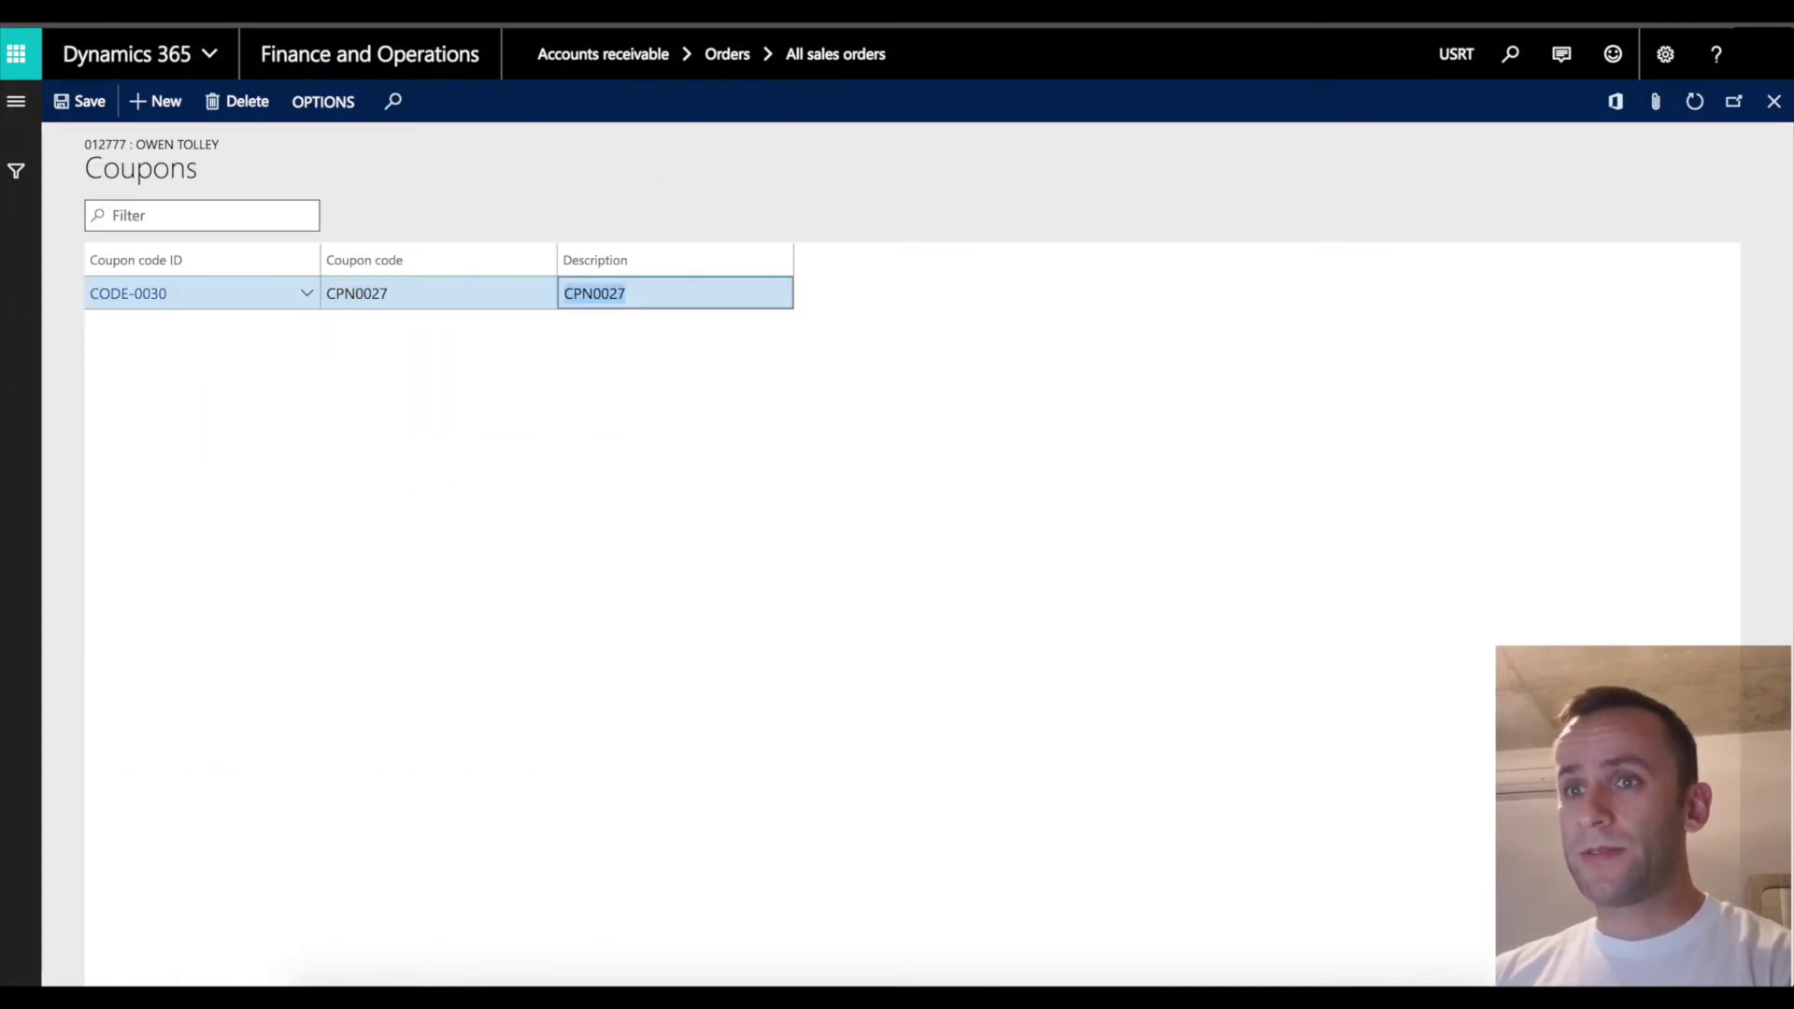
key(Escape)
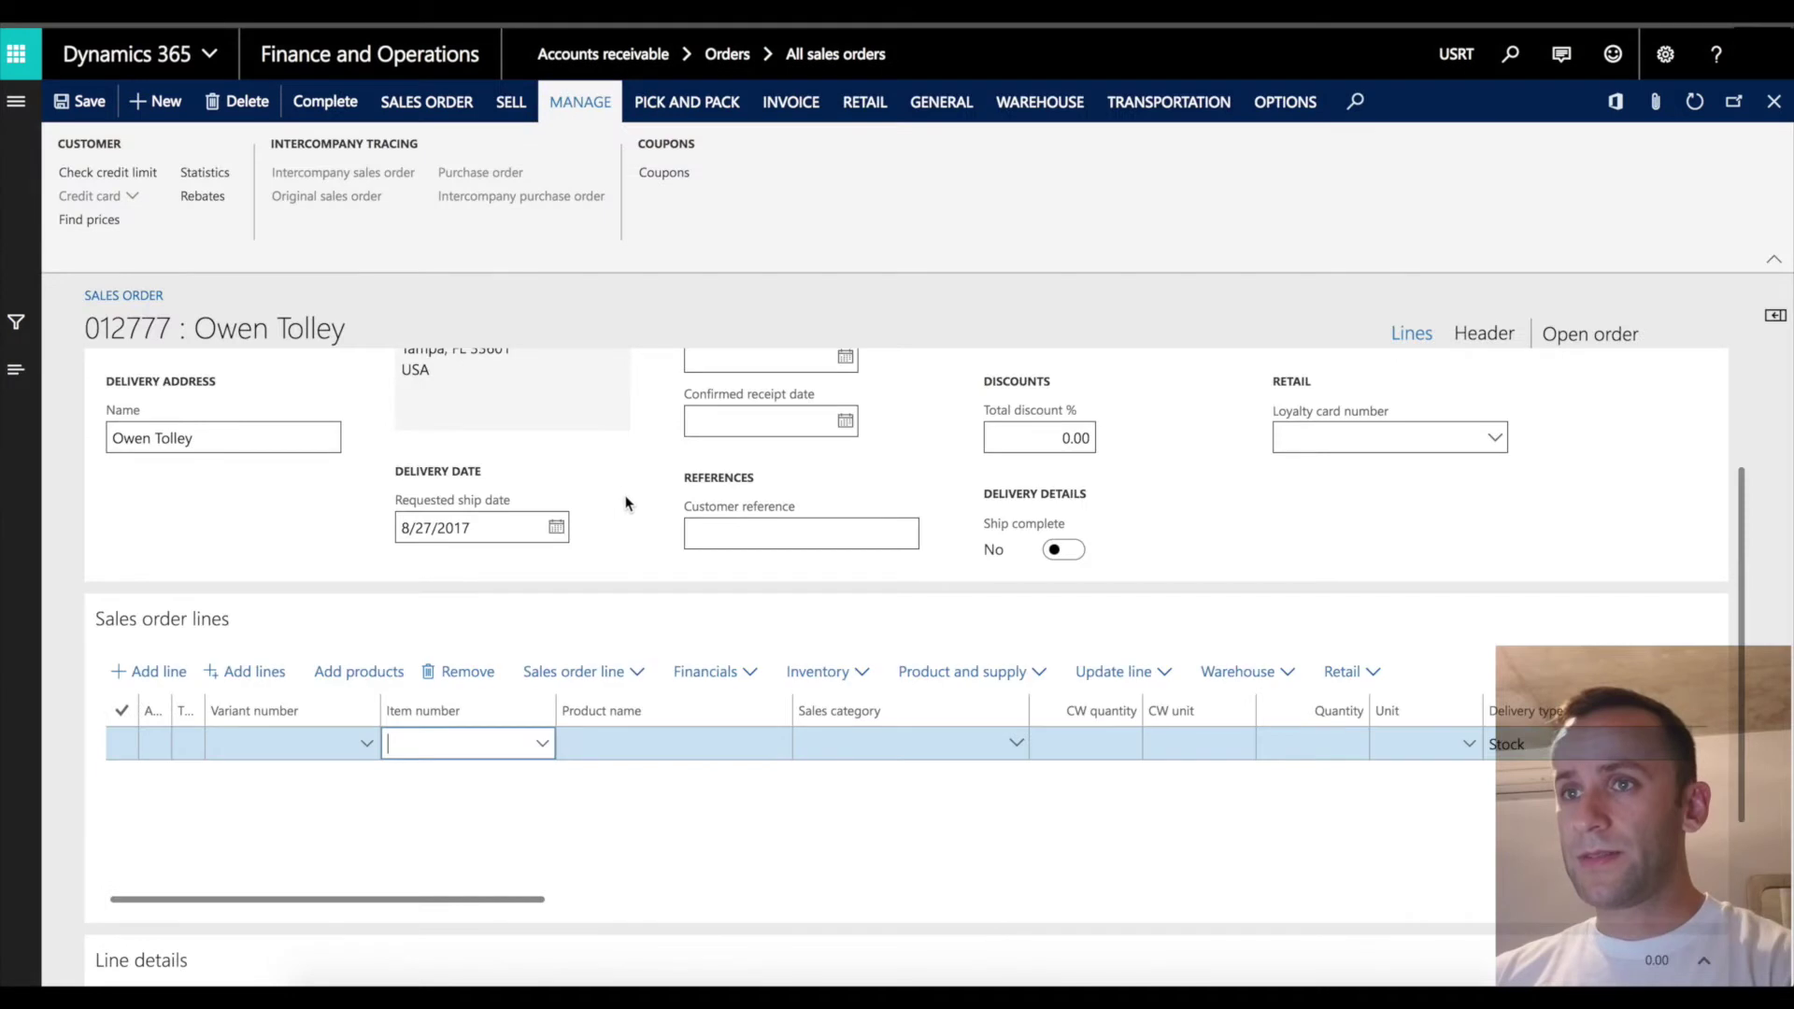
Add item 0001 to the order line, discounted 38.50 from 69.99 to 31.49.
text(0001)
key(Tab)
key(Tab)
key(Tab)
key(Tab)
key(Tab)
key(Tab)
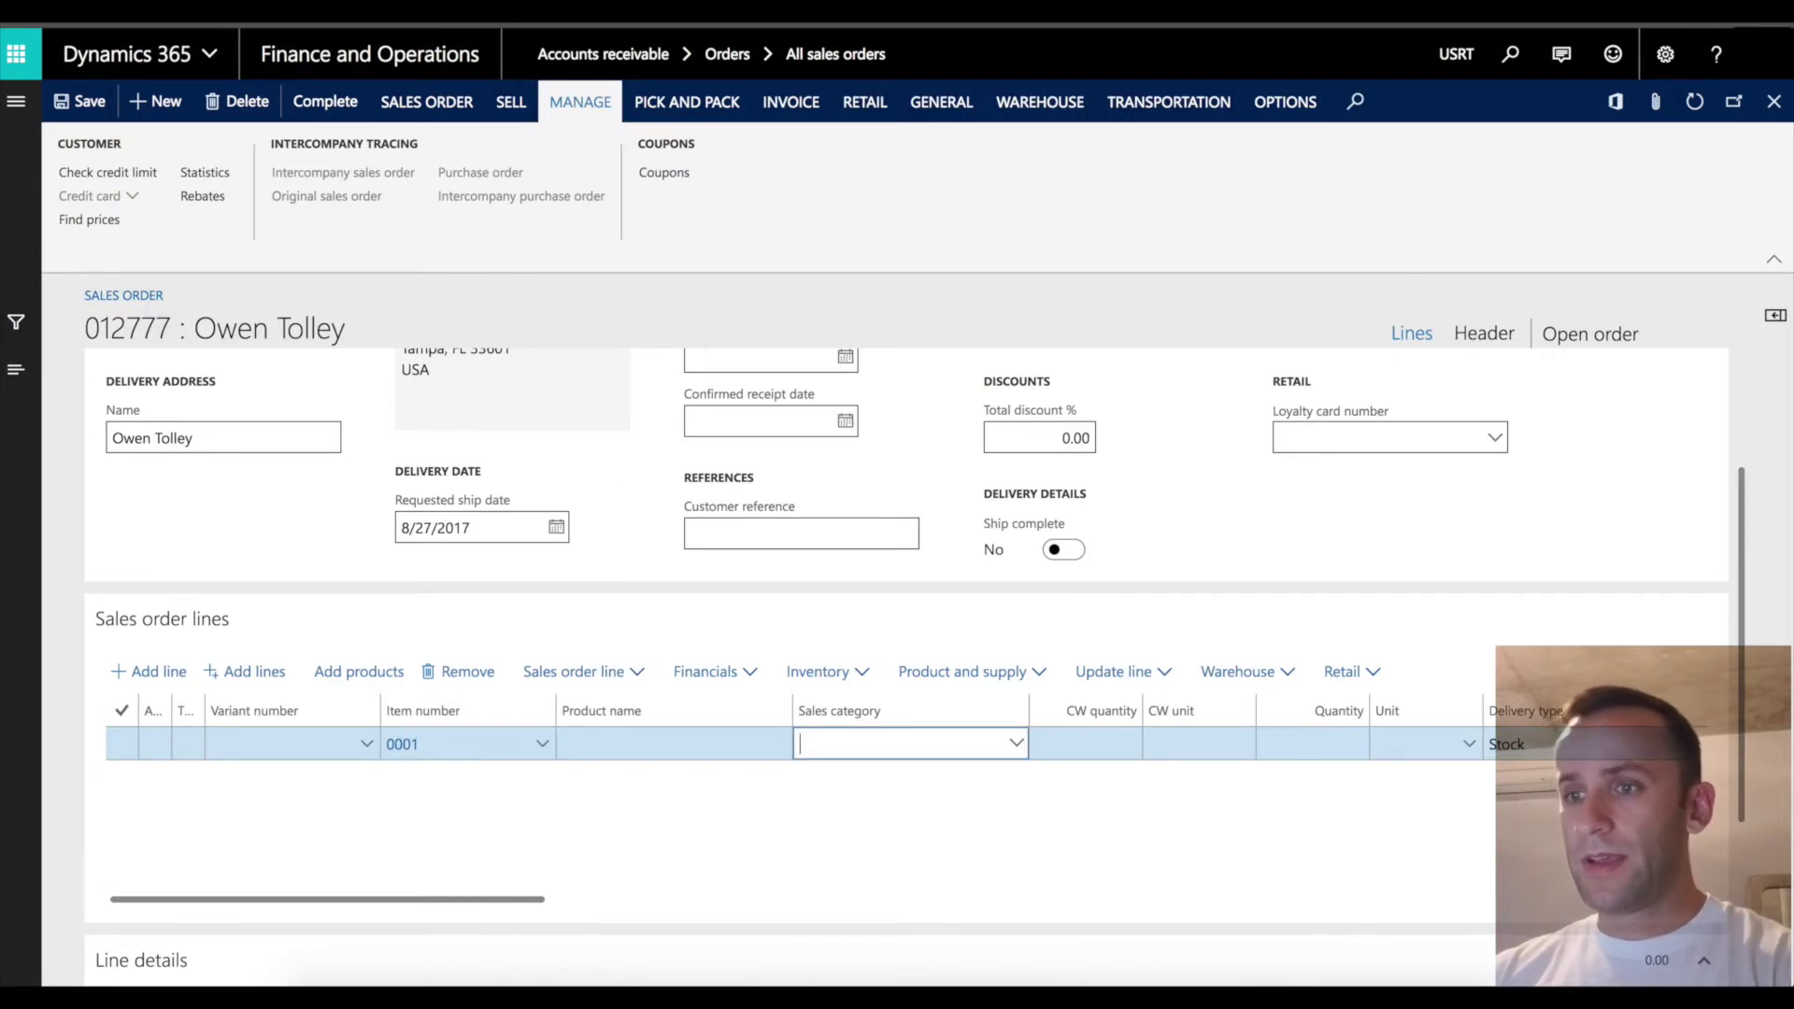
key(Tab)
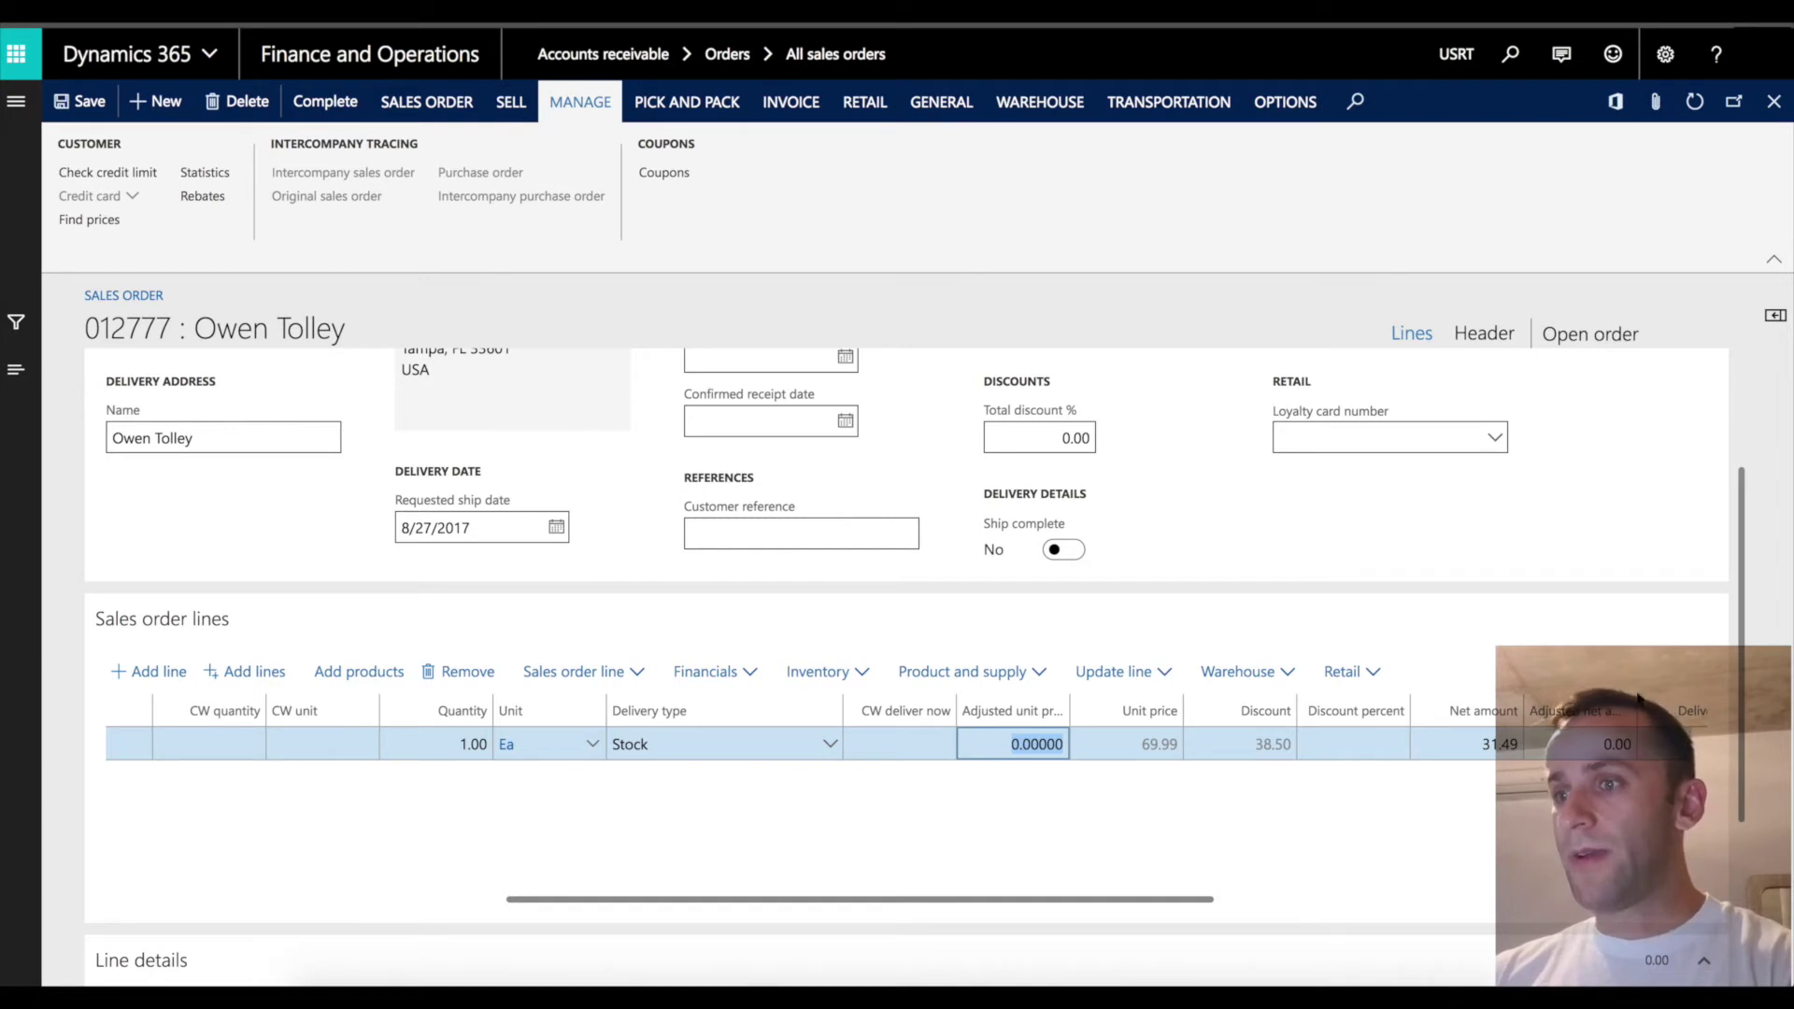
drag(1741, 628, 1751, 833)
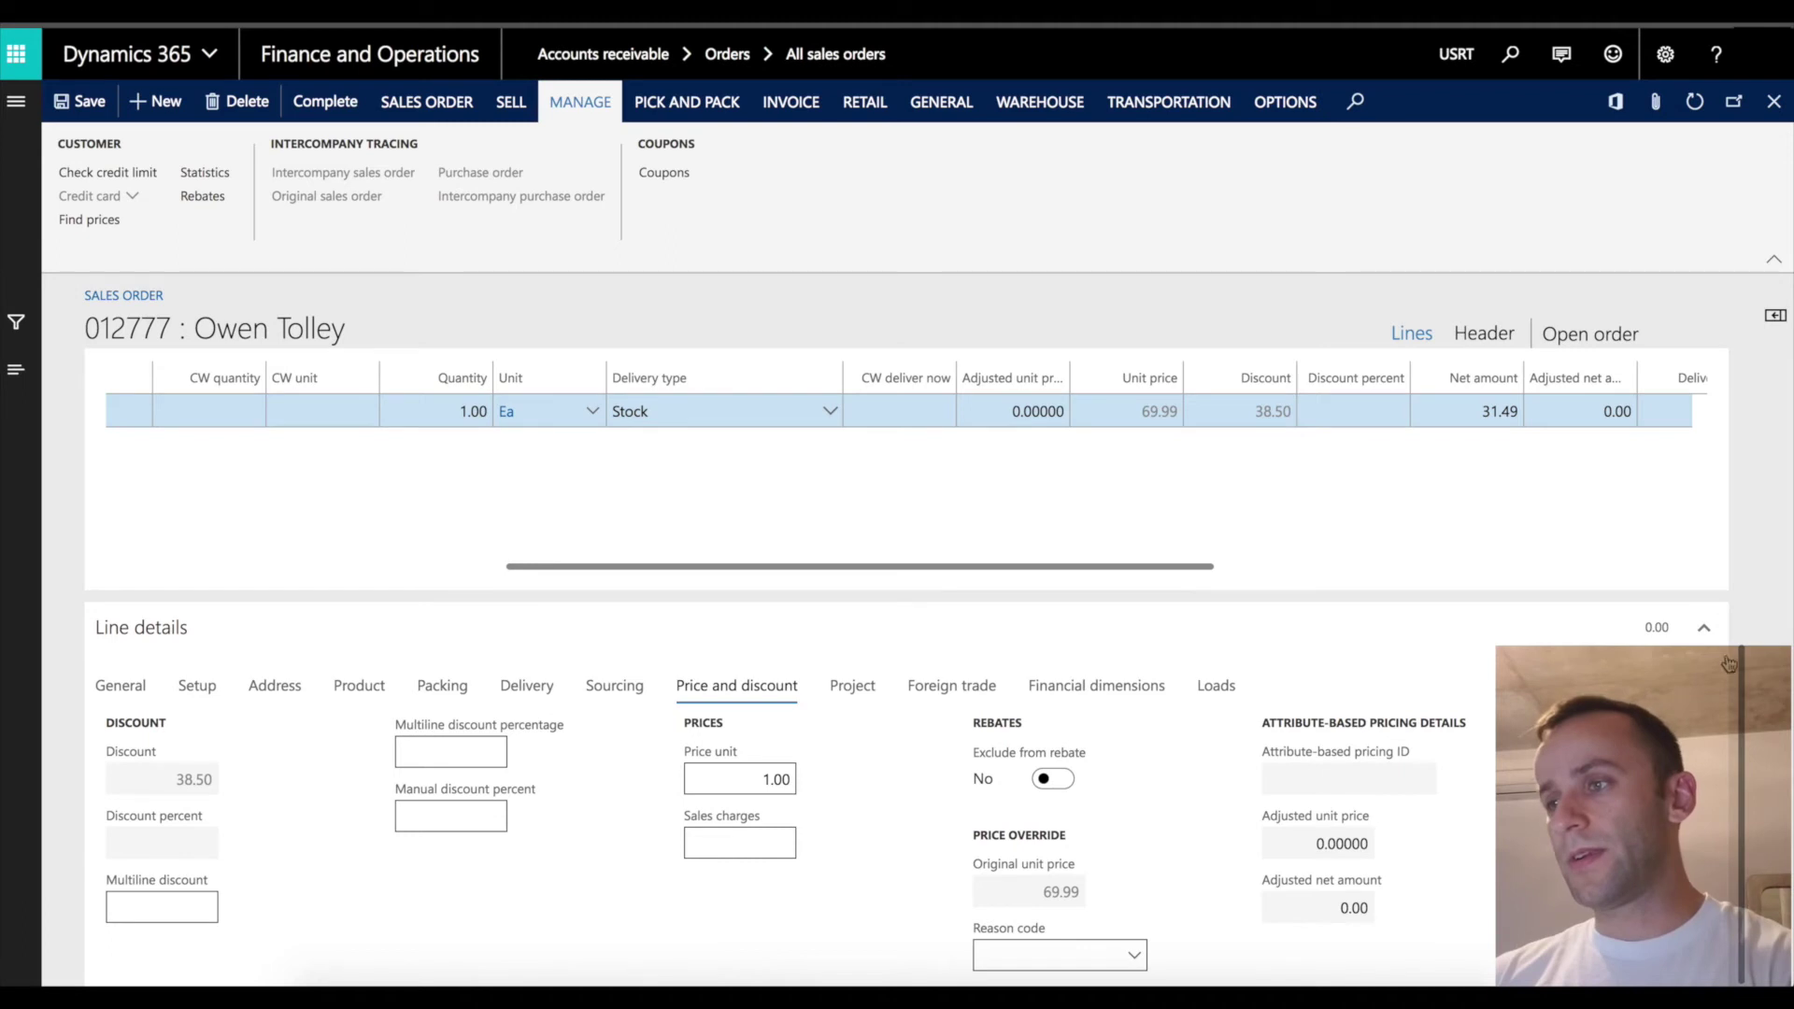
scroll(1731, 460, up, 5)
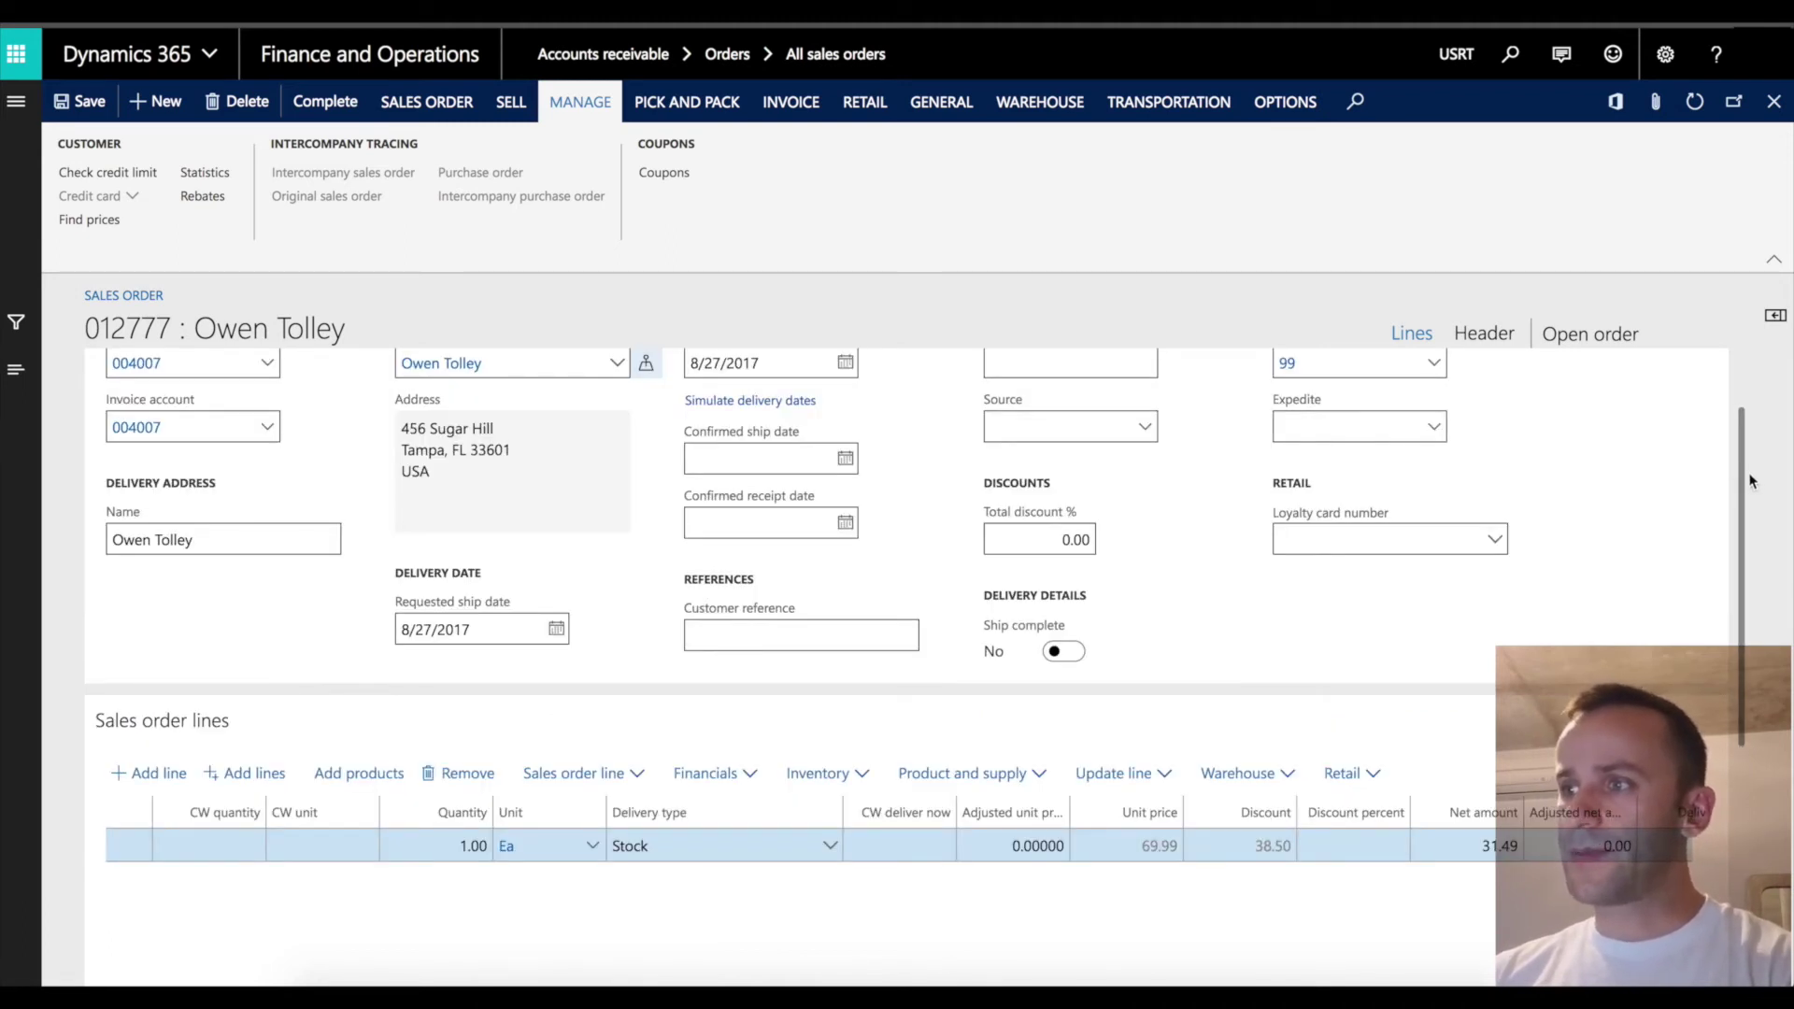
scroll(1731, 460, up, 1)
scroll(1738, 455, up, 1)
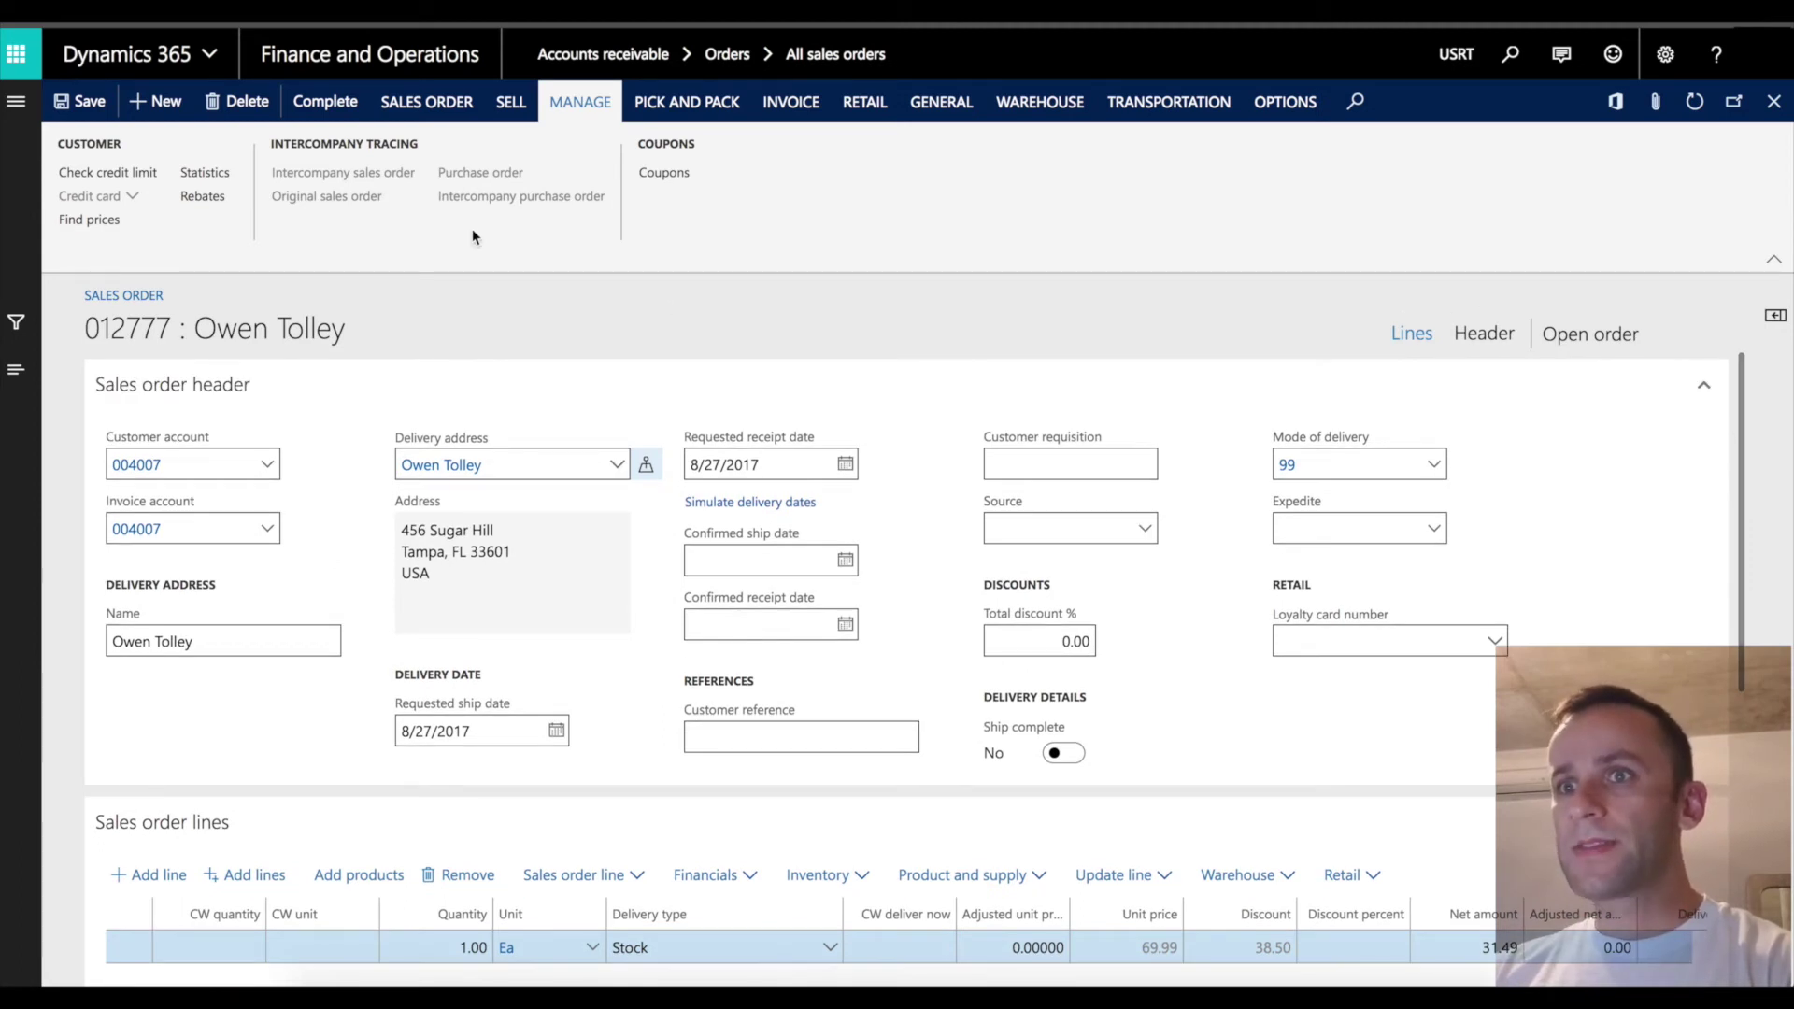
click(428, 105)
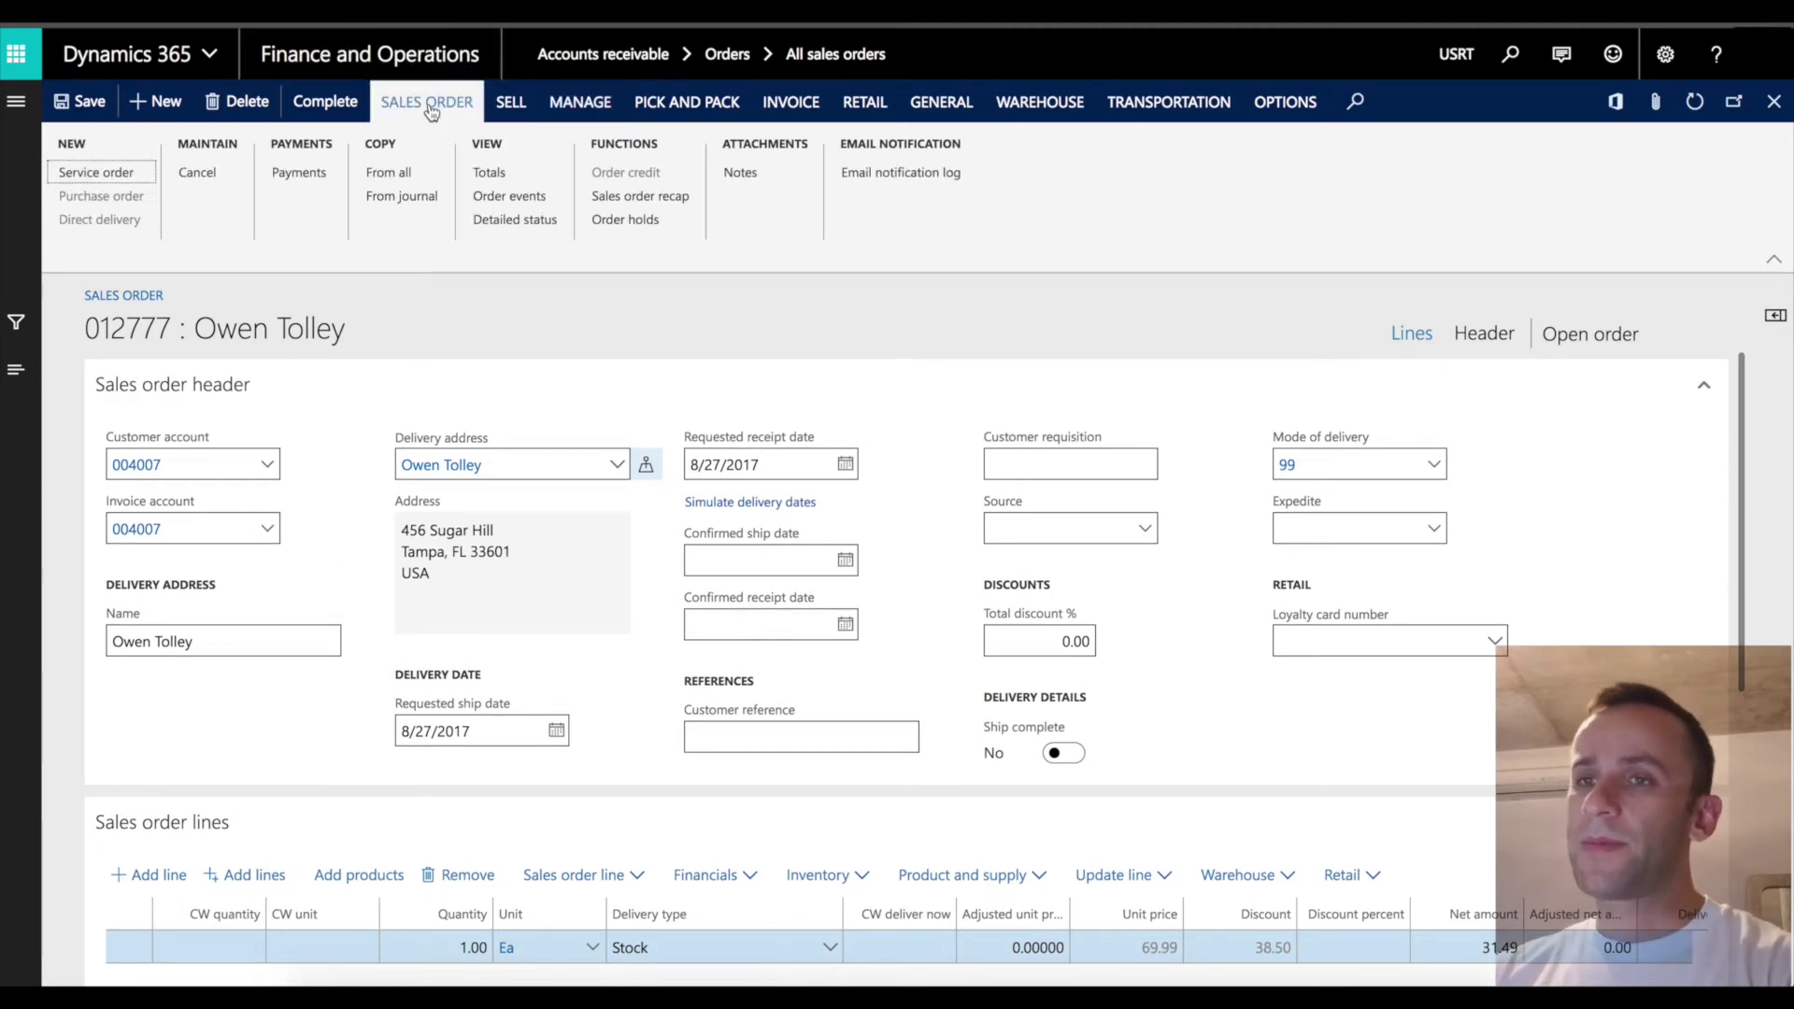
click(488, 174)
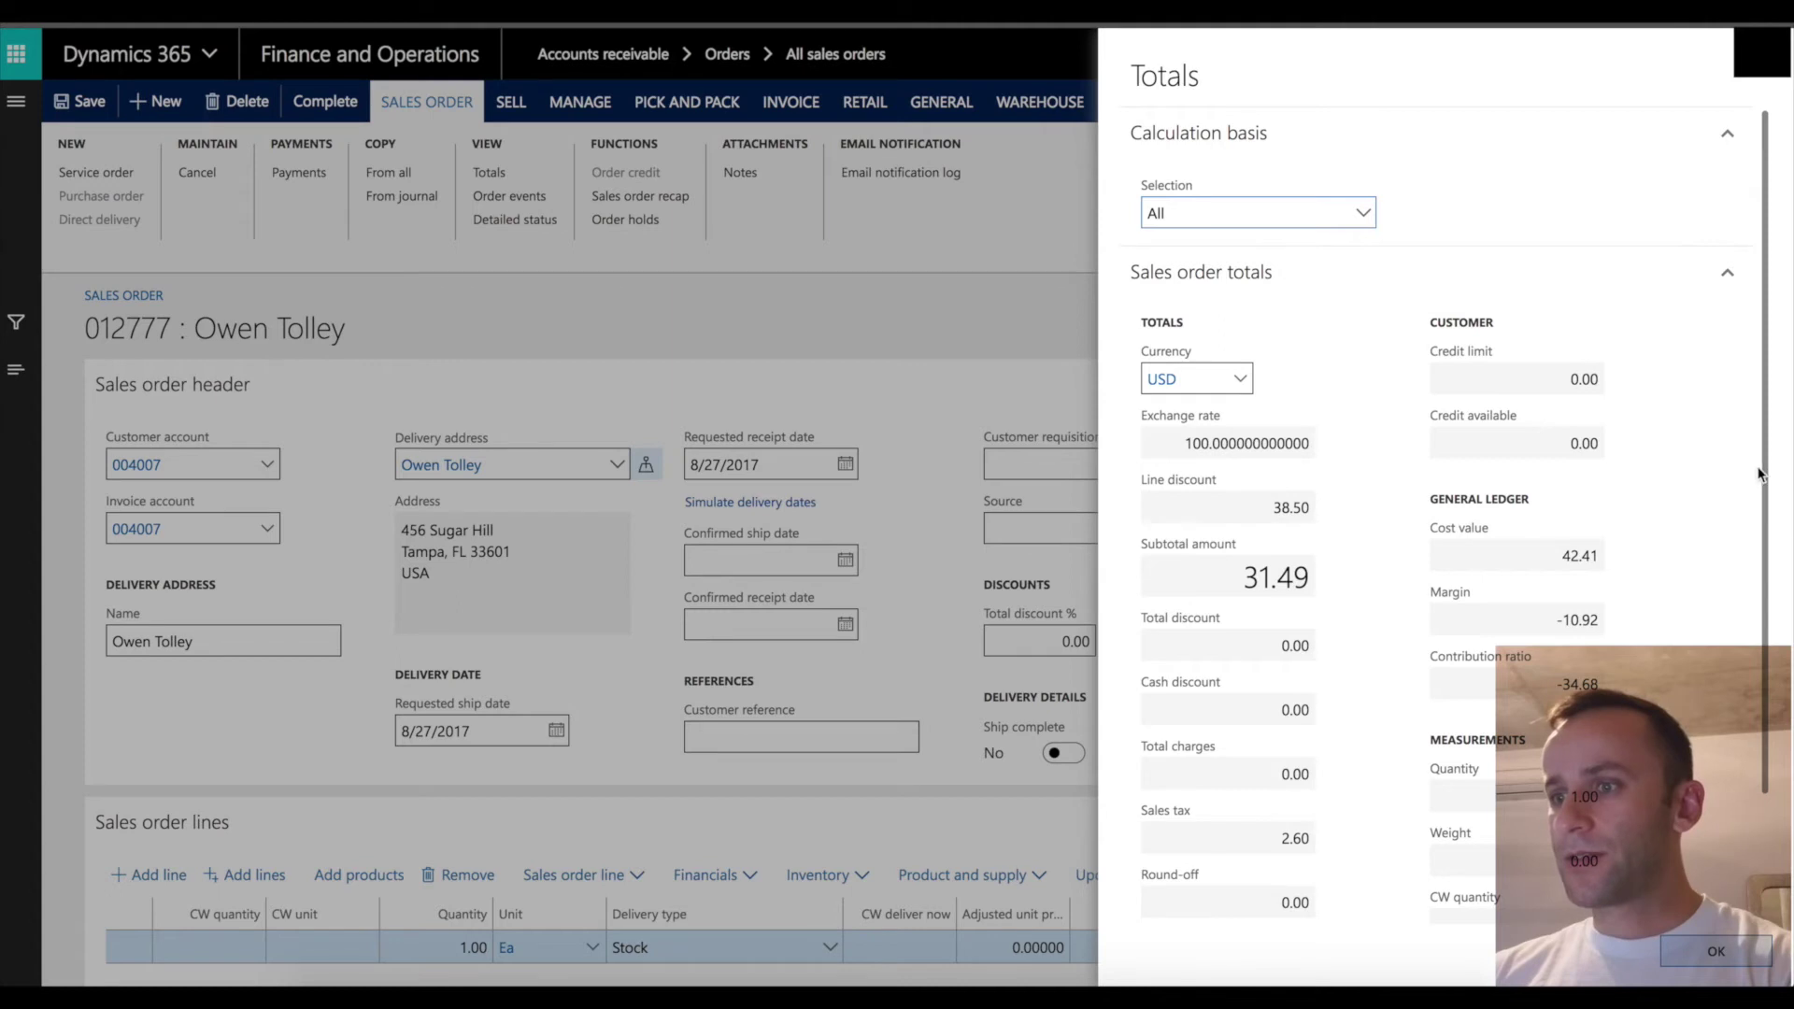
drag(1769, 469, 1785, 617)
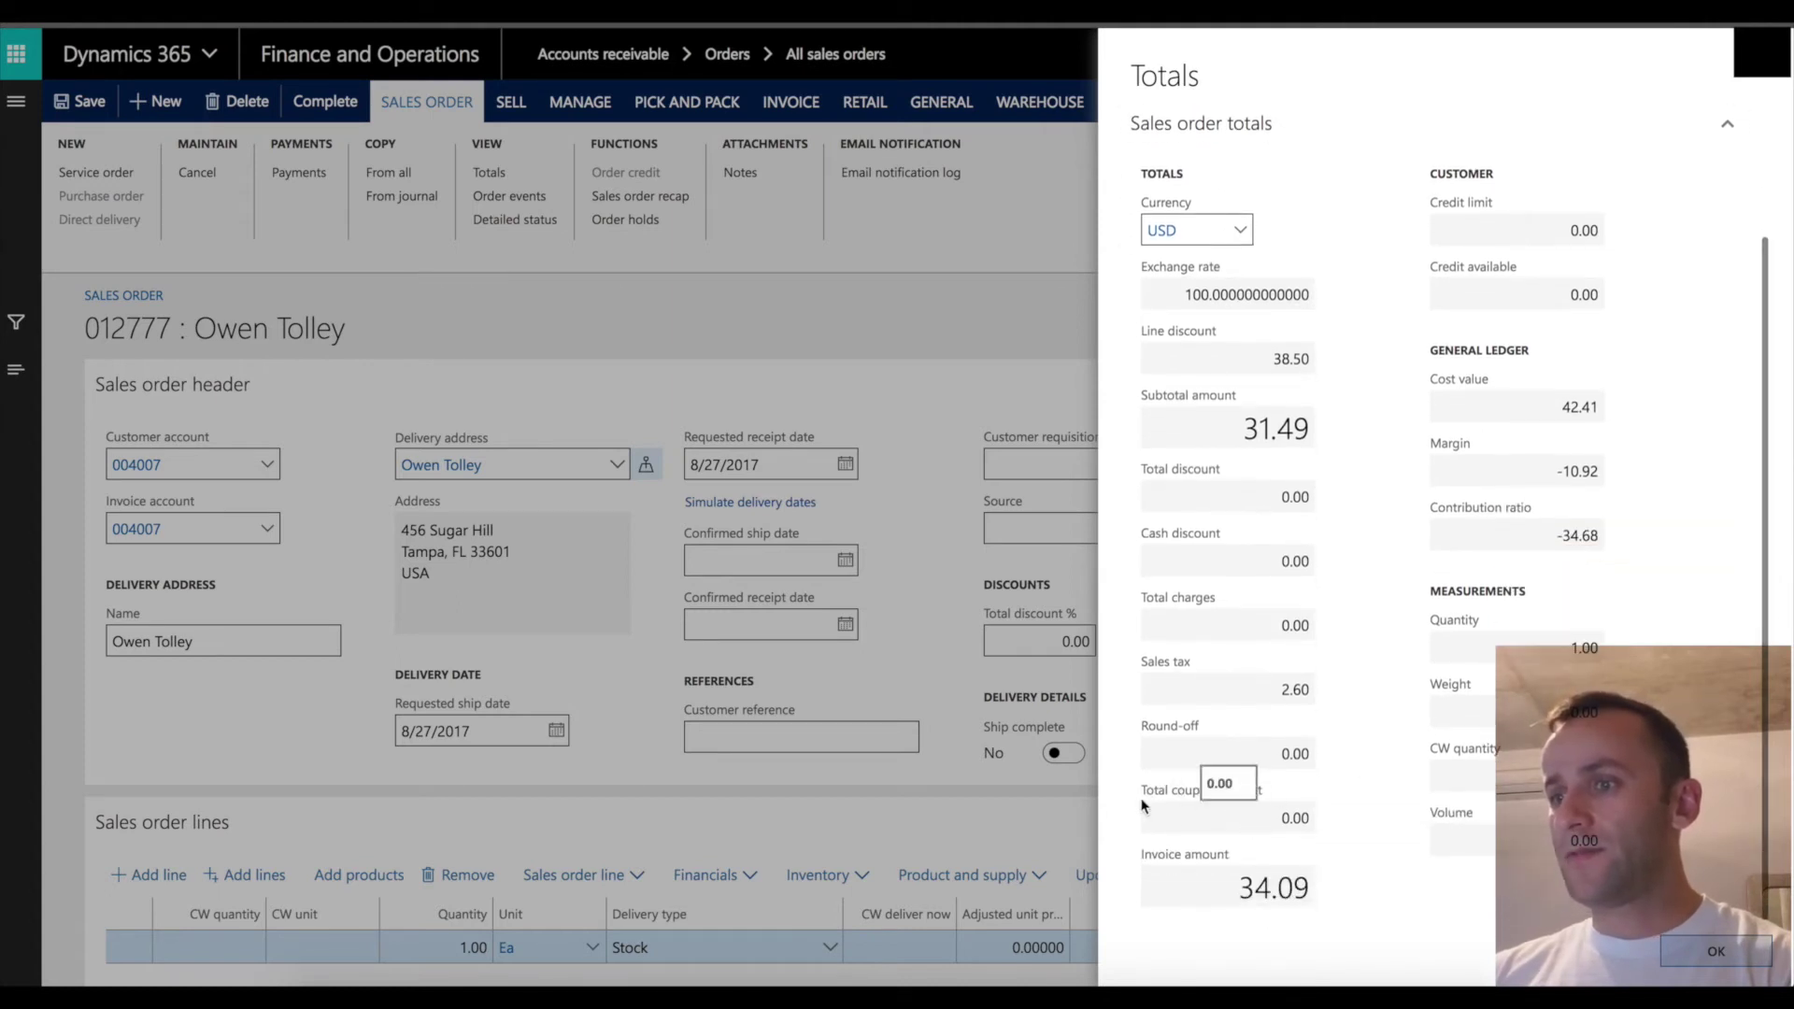
click(1273, 821)
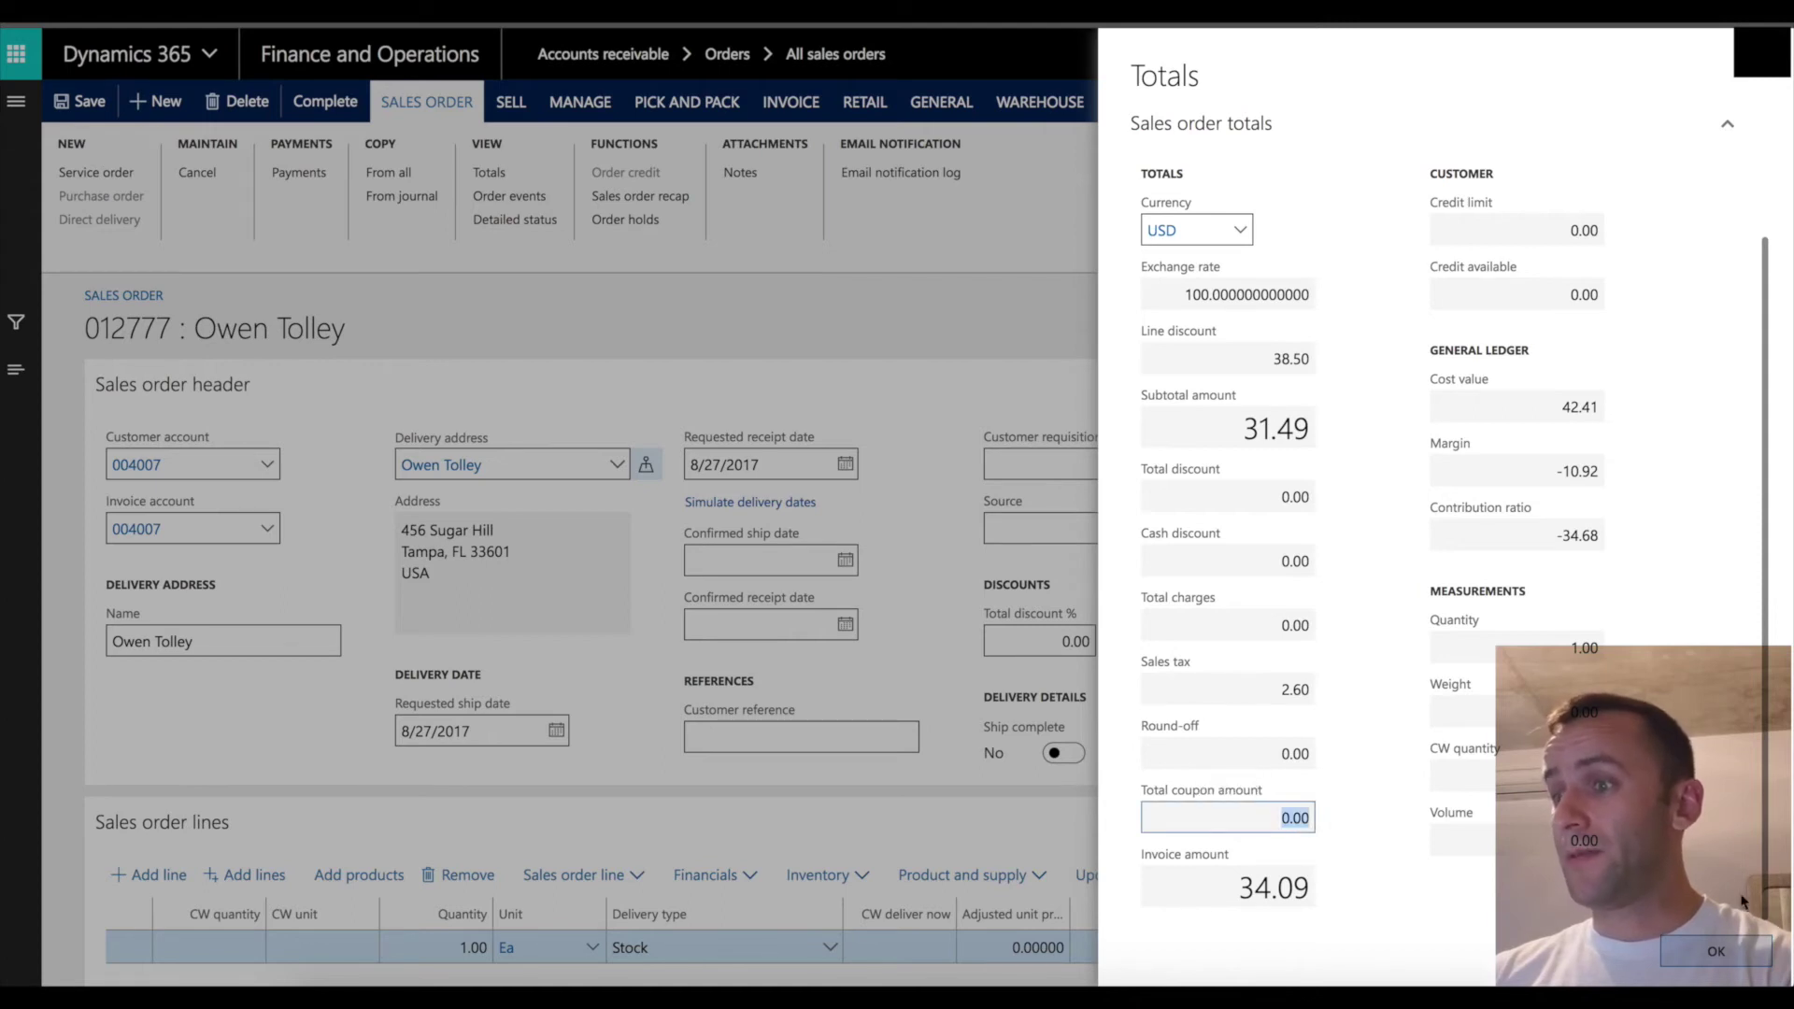
click(1727, 953)
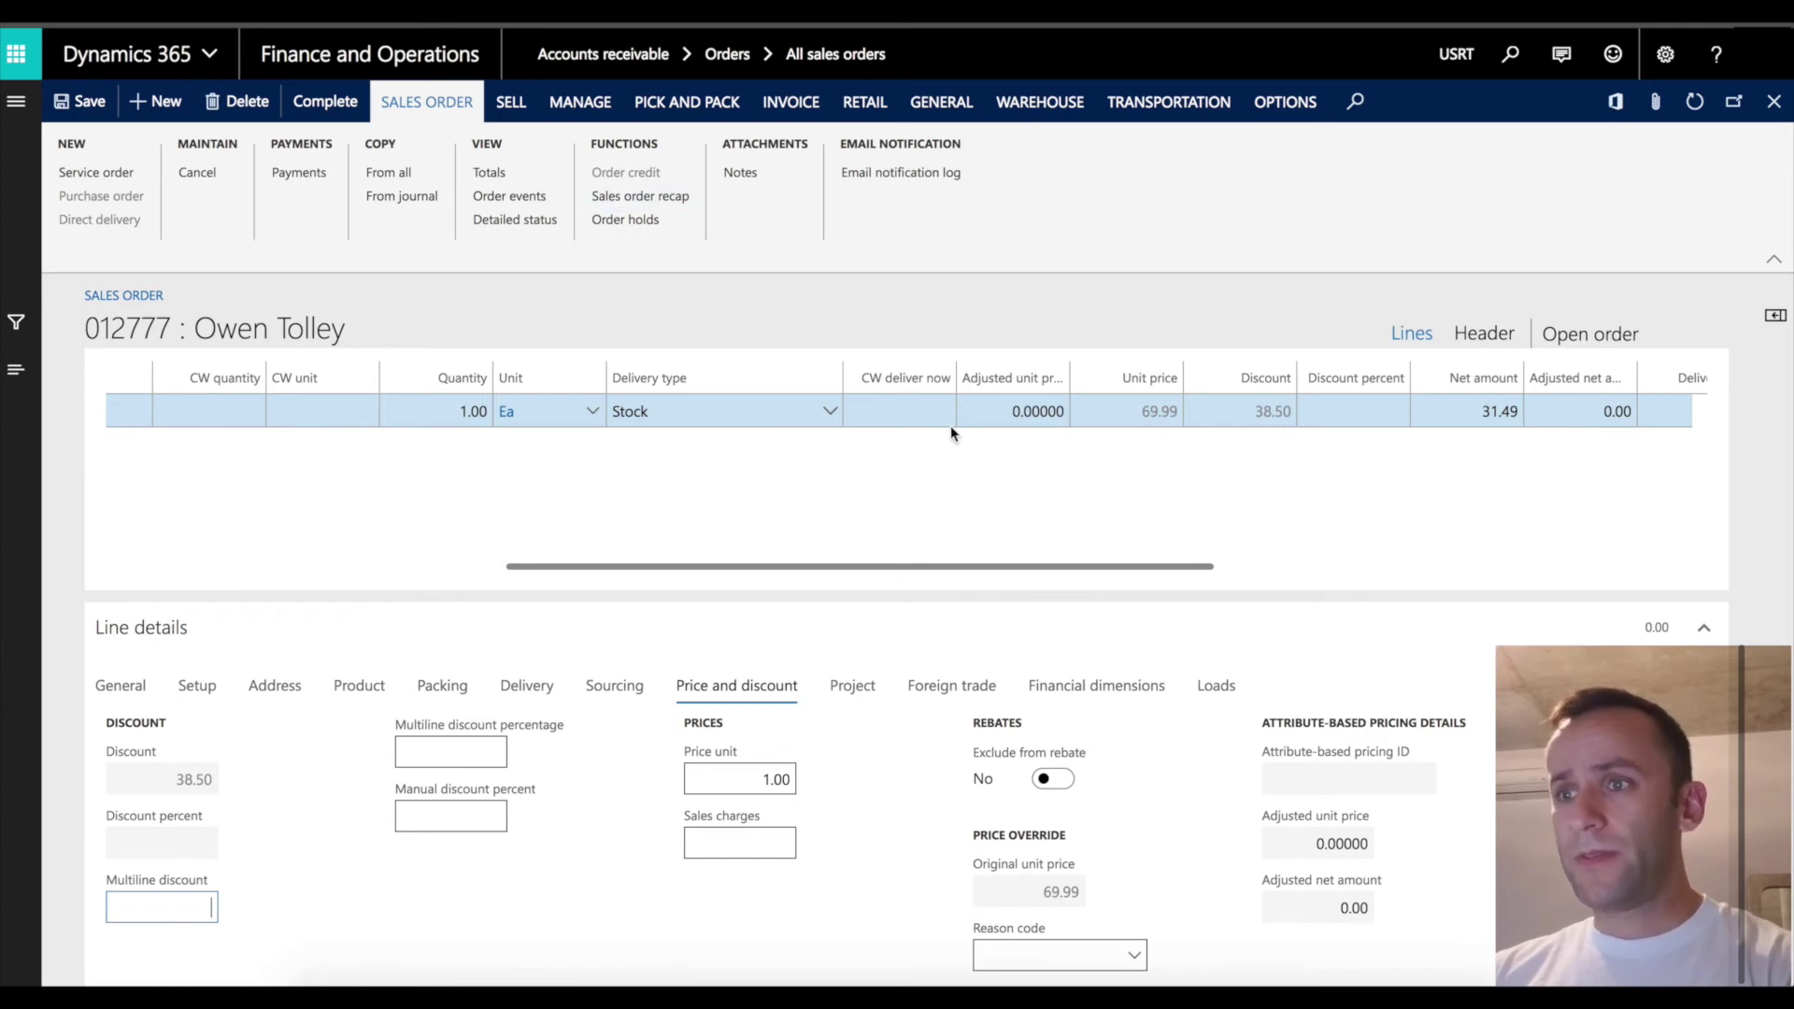
Show Price details for line 0001 and check the retail discounts: 69.99 base, 38.50 discount, 31.49 subtotal.
drag(1742, 766, 1740, 597)
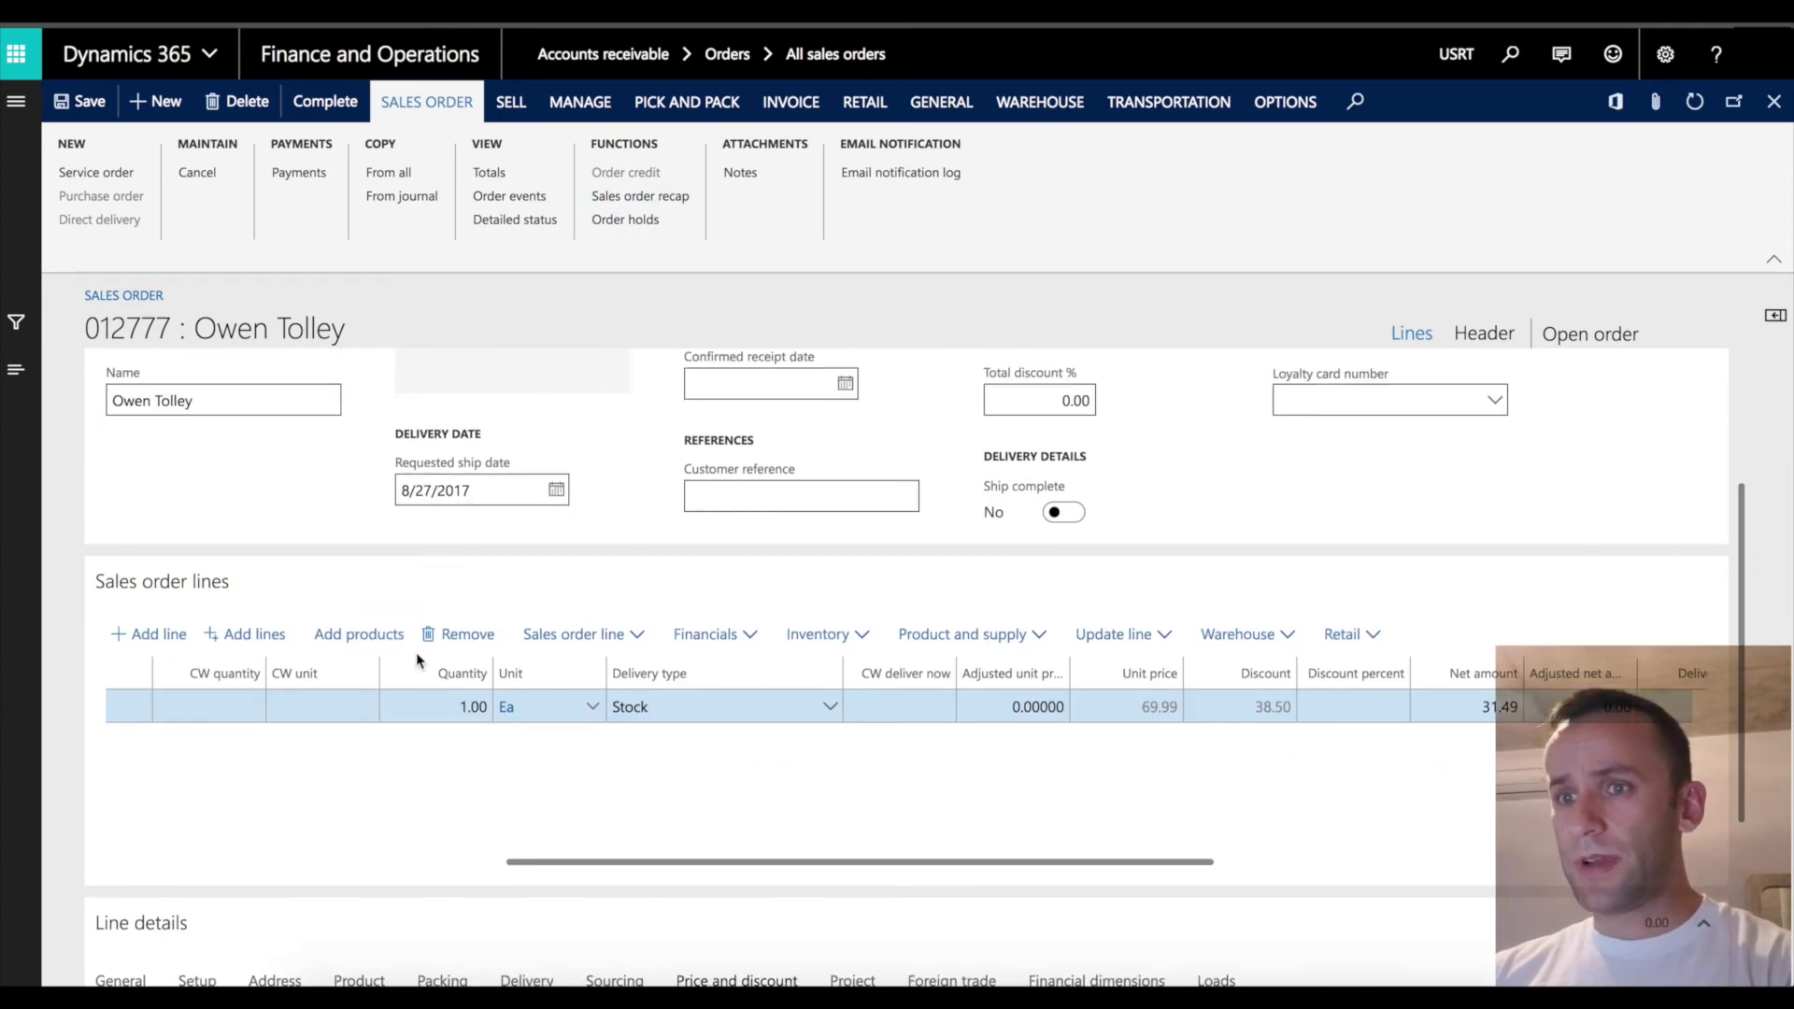
click(613, 635)
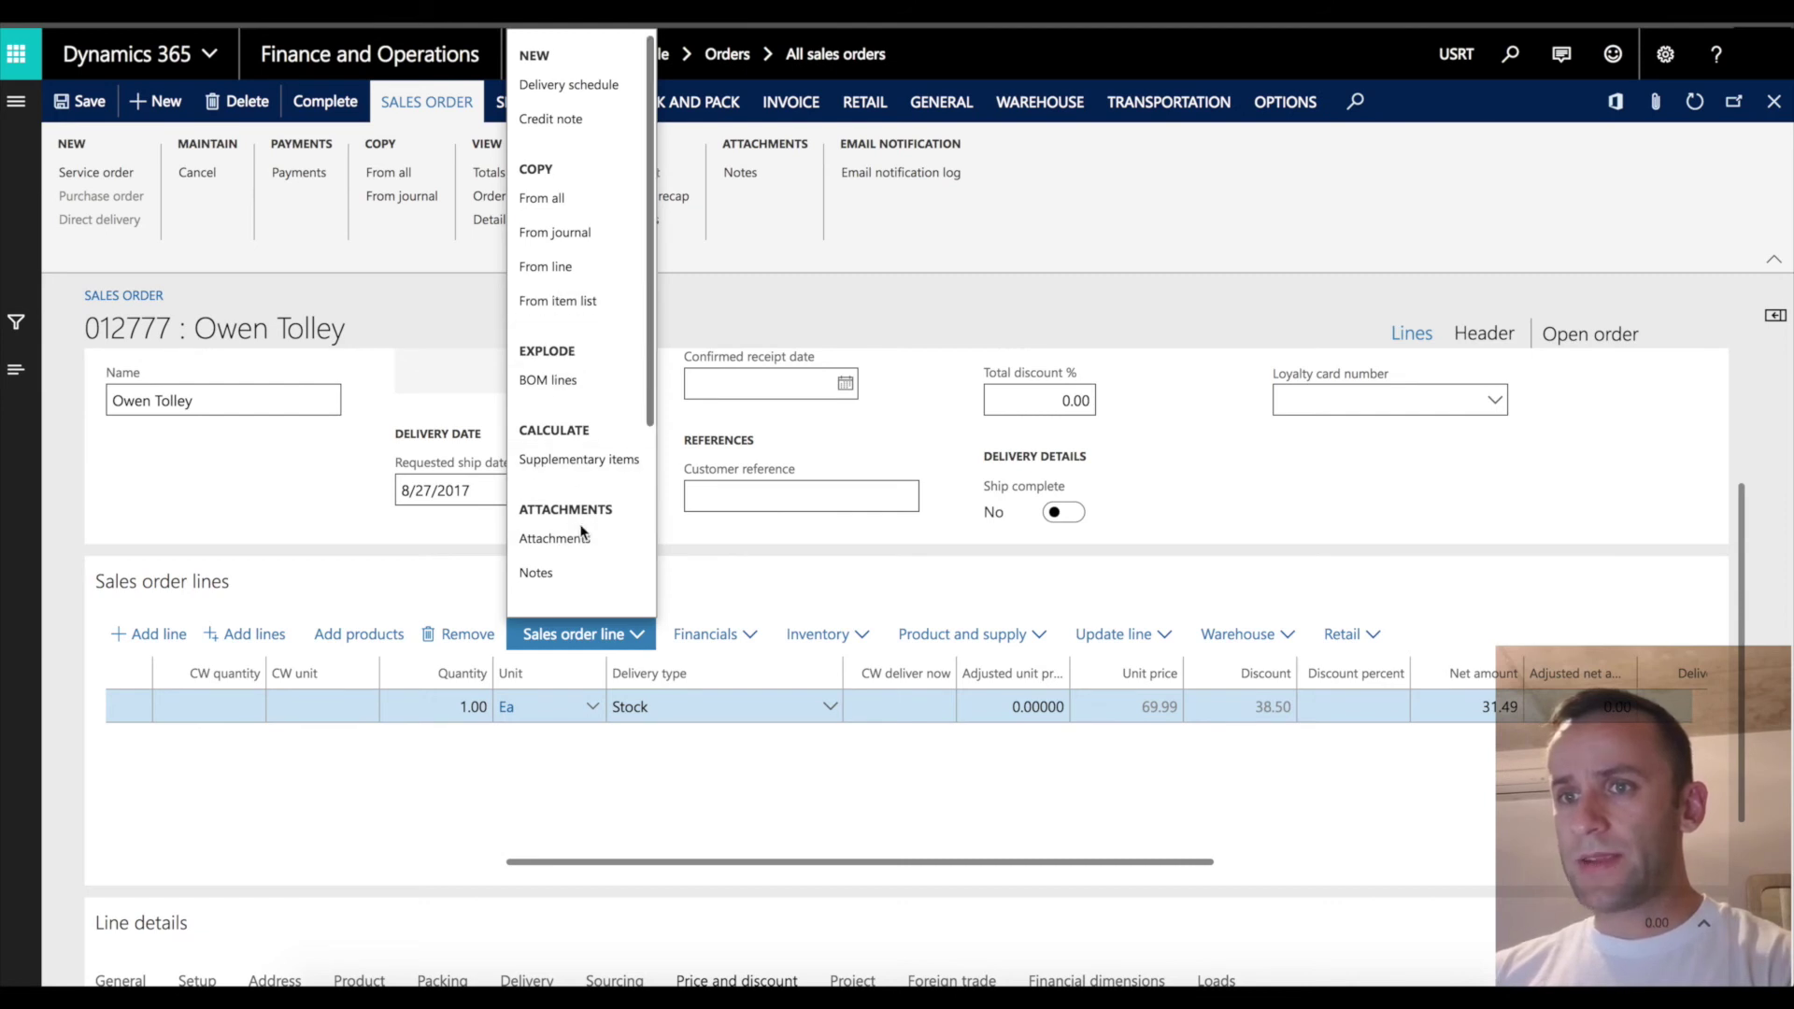
scroll(580, 529, down, 3)
scroll(583, 546, down, 2)
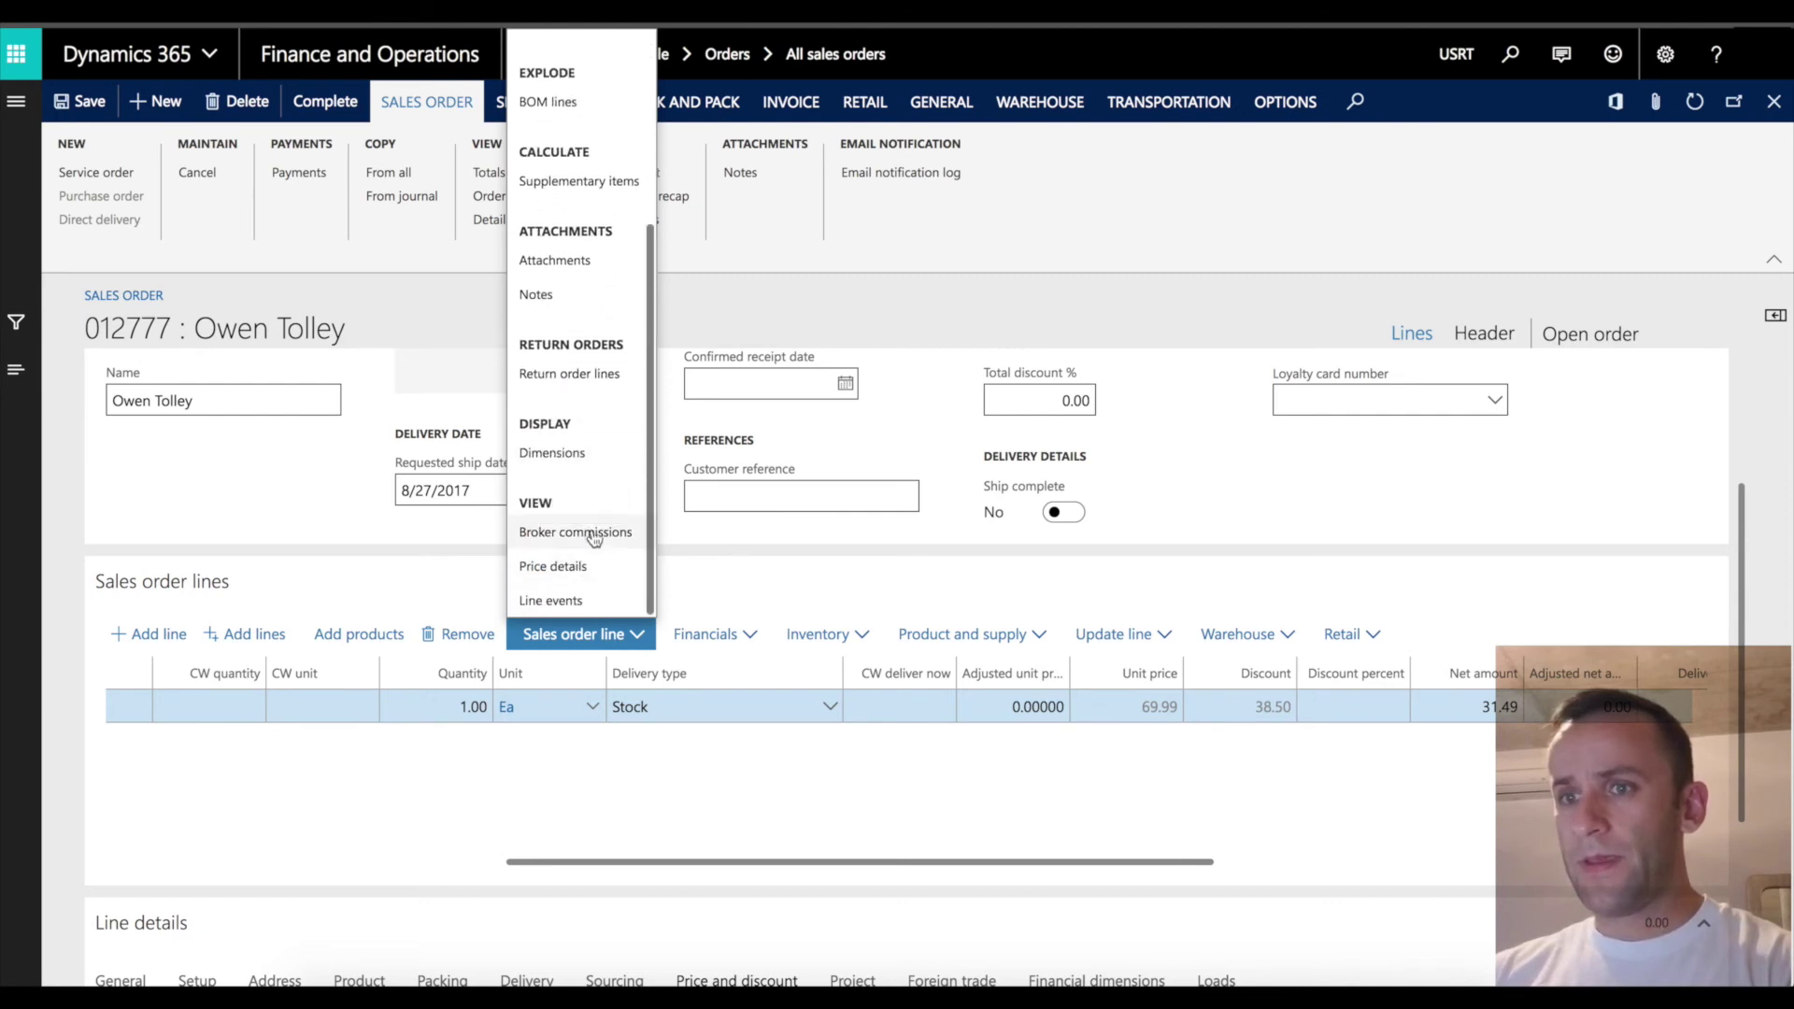
click(580, 568)
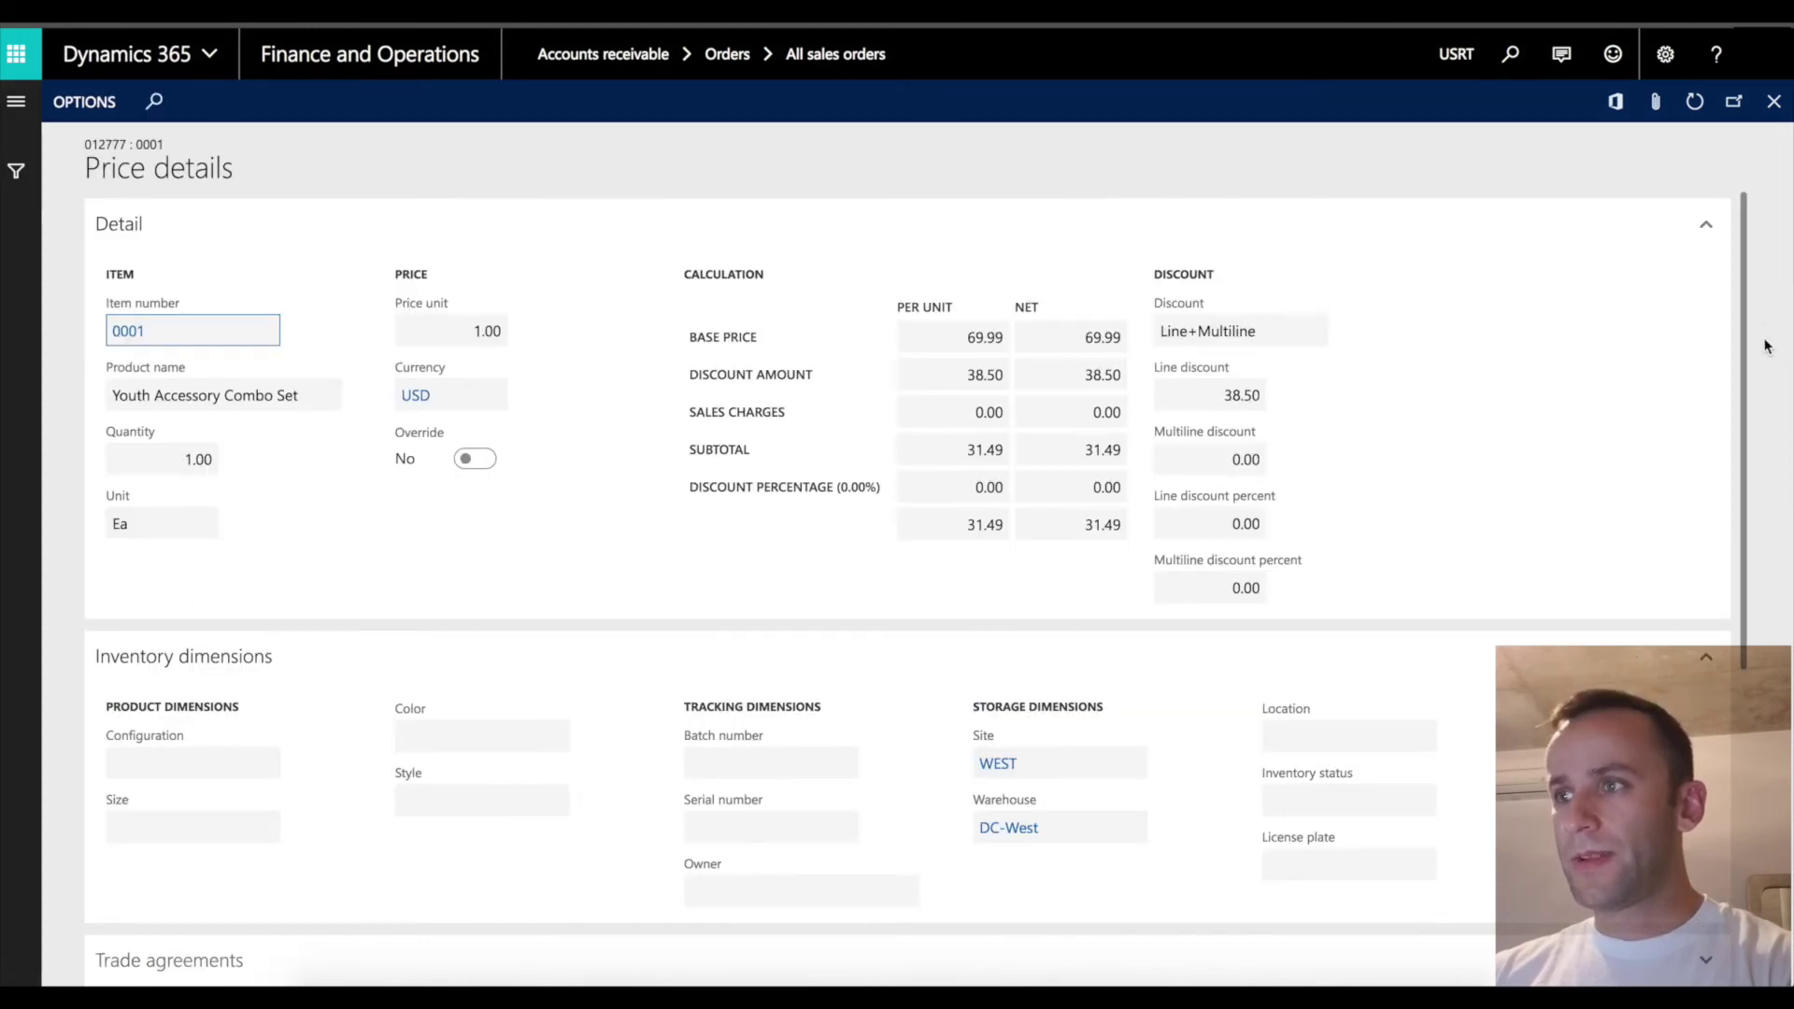
drag(1741, 346, 1739, 655)
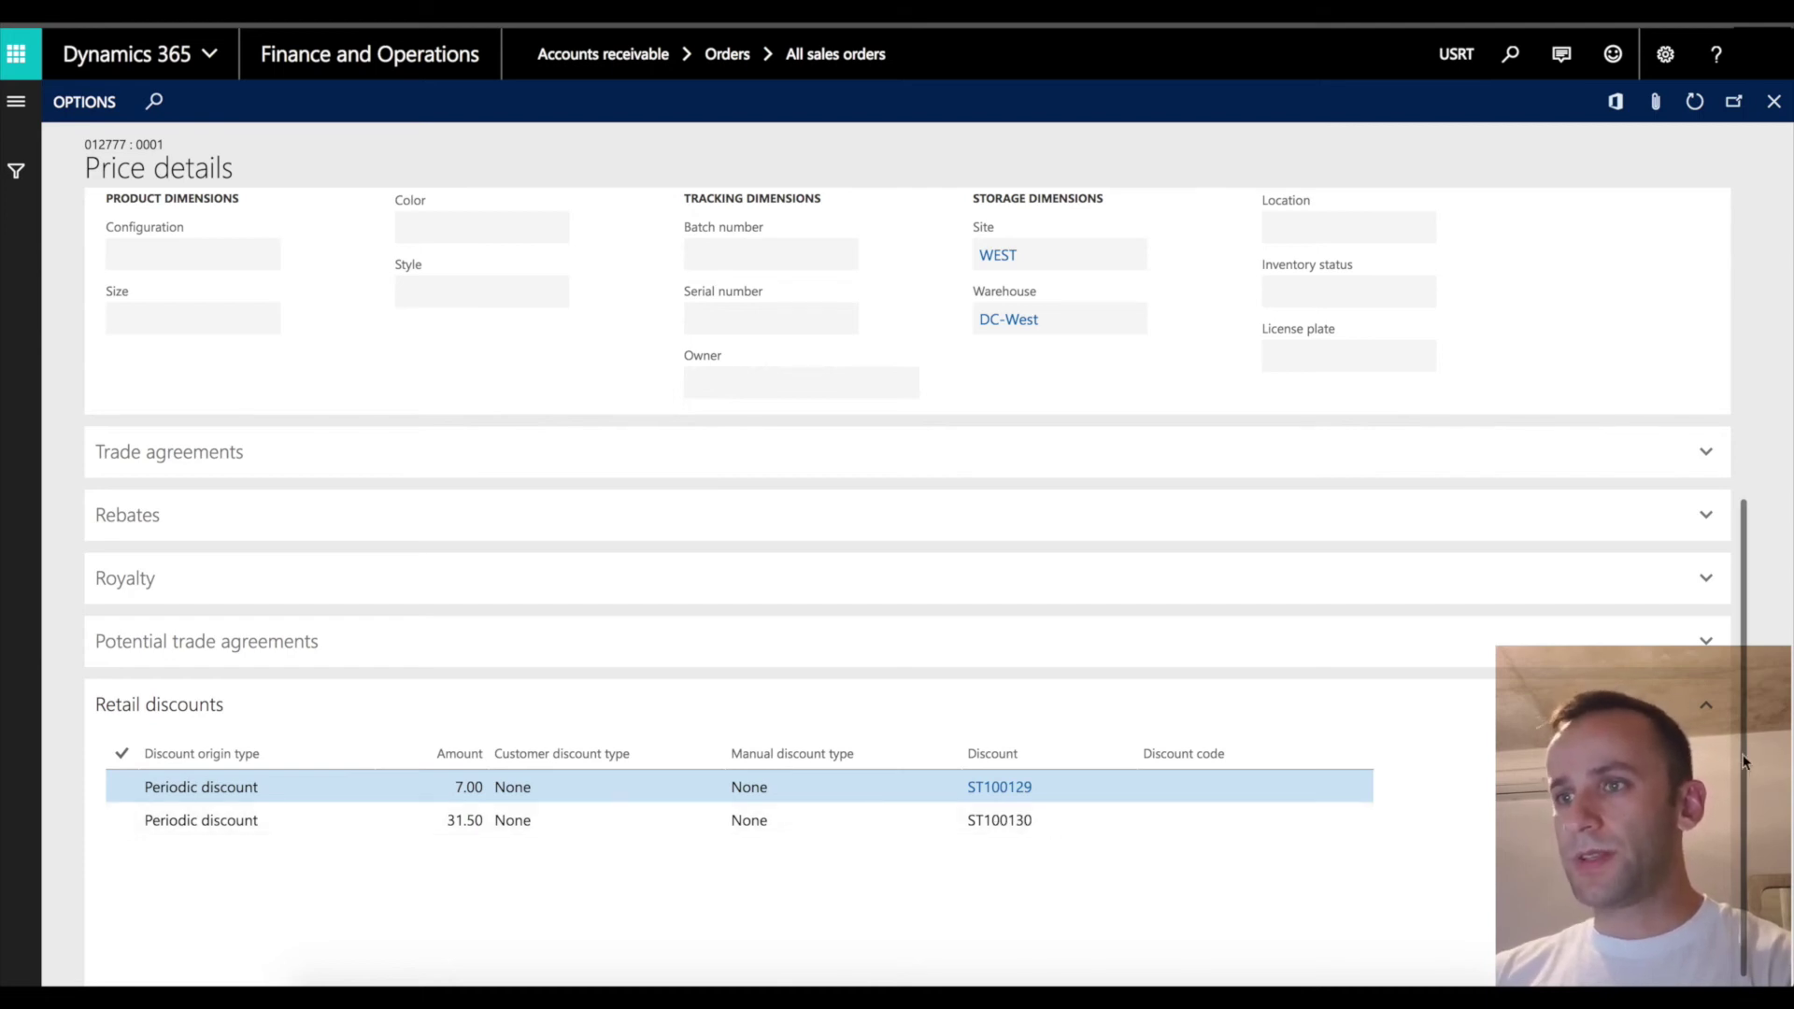
drag(1744, 762, 1747, 345)
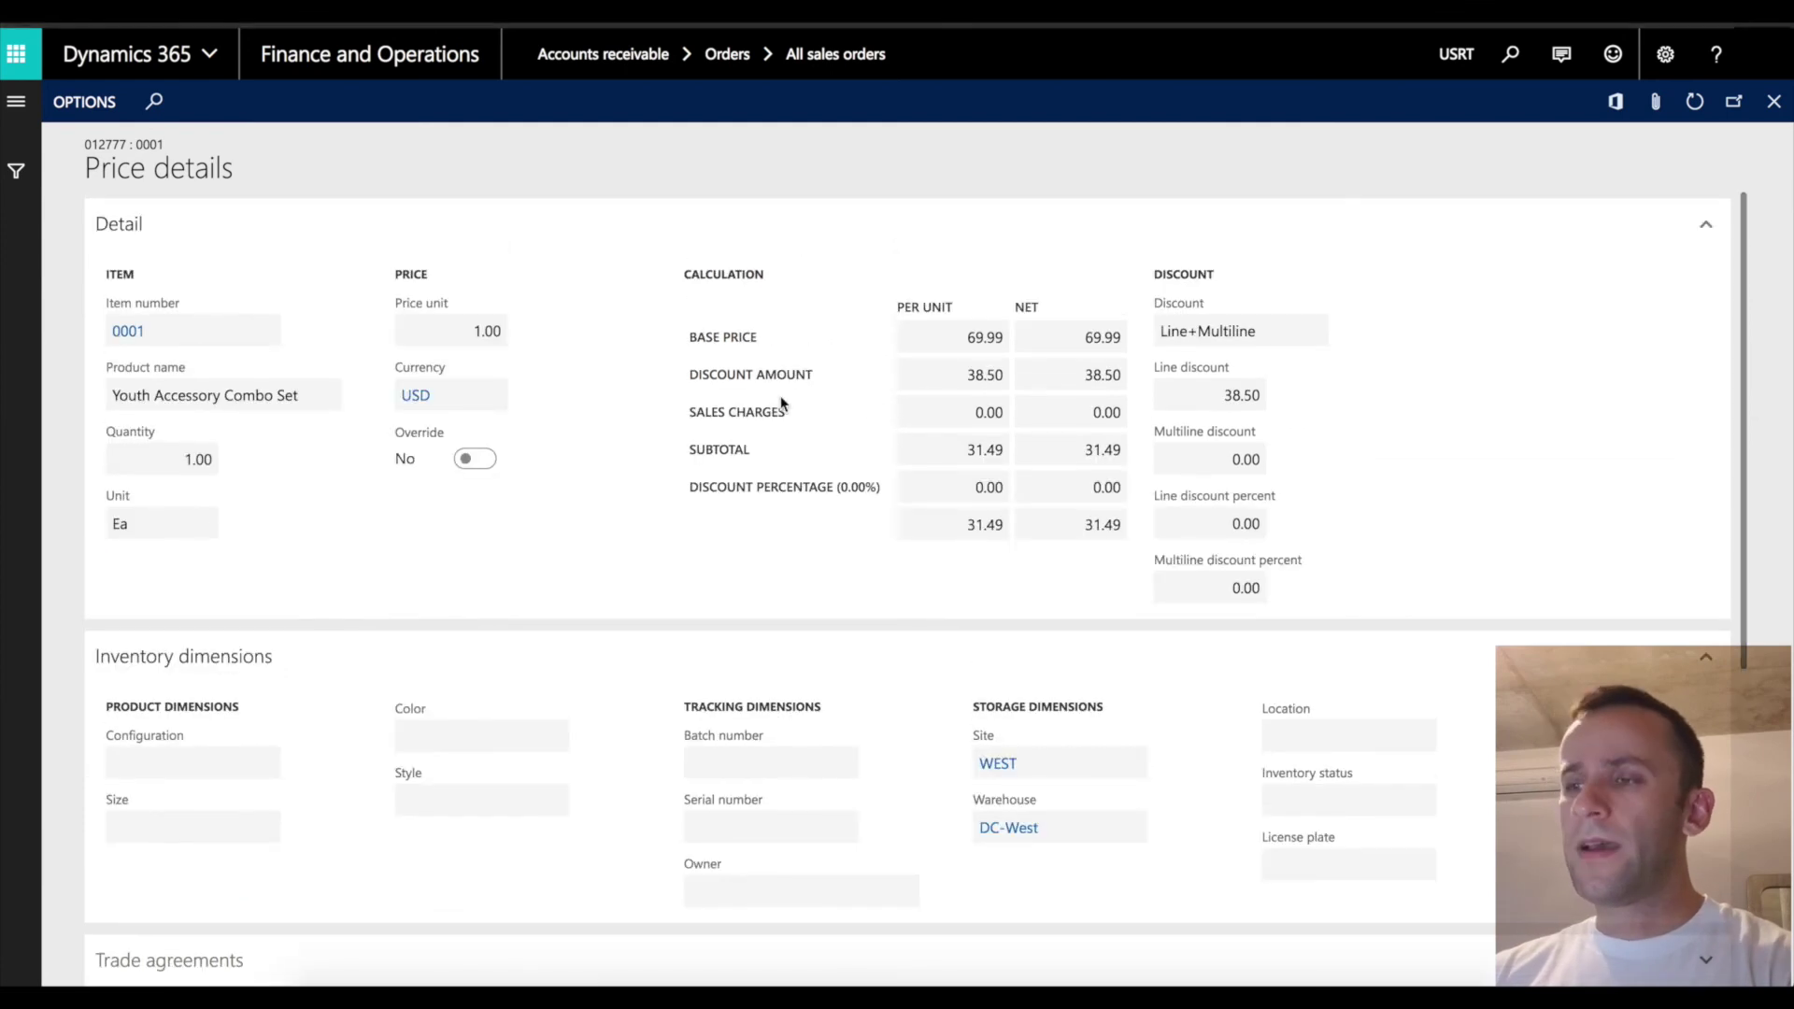